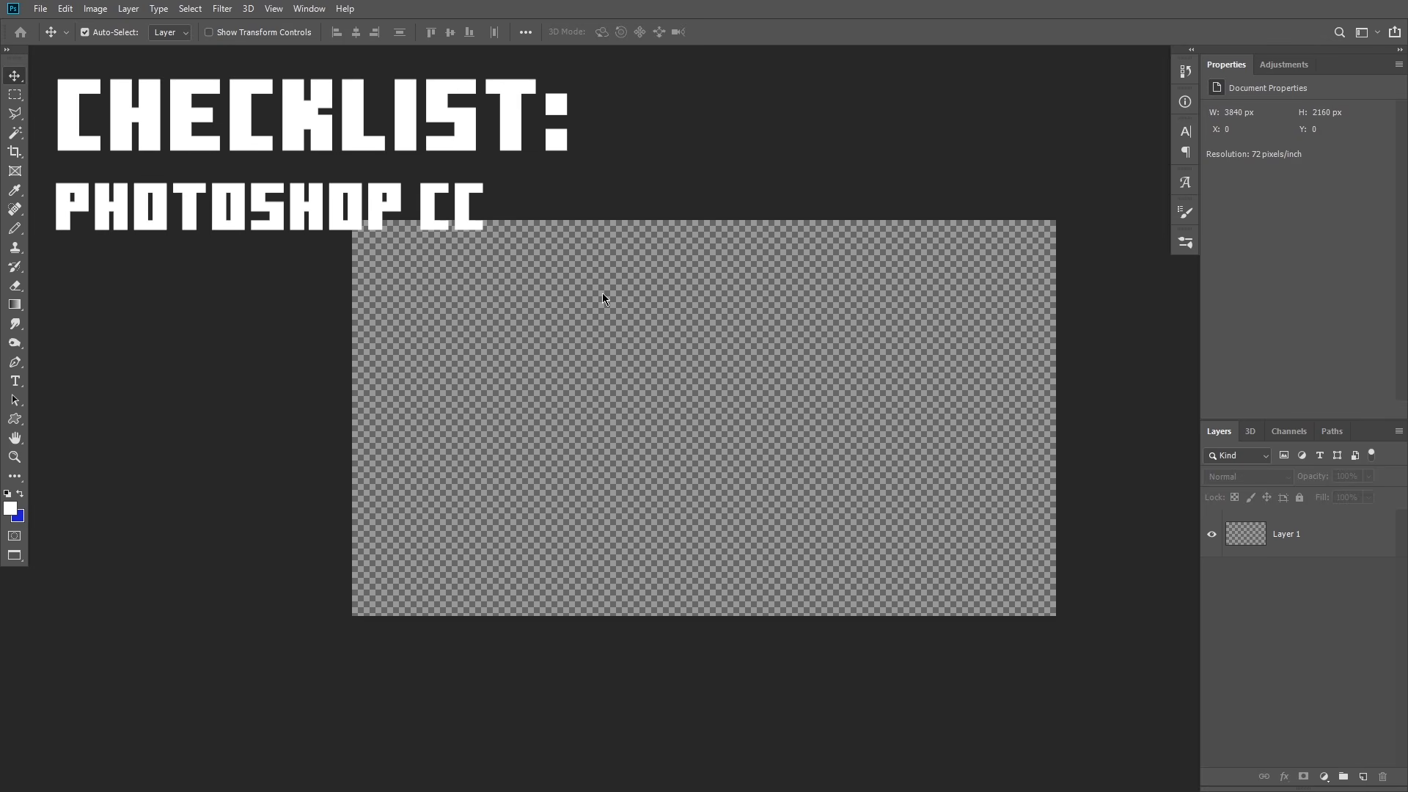
click(1376, 32)
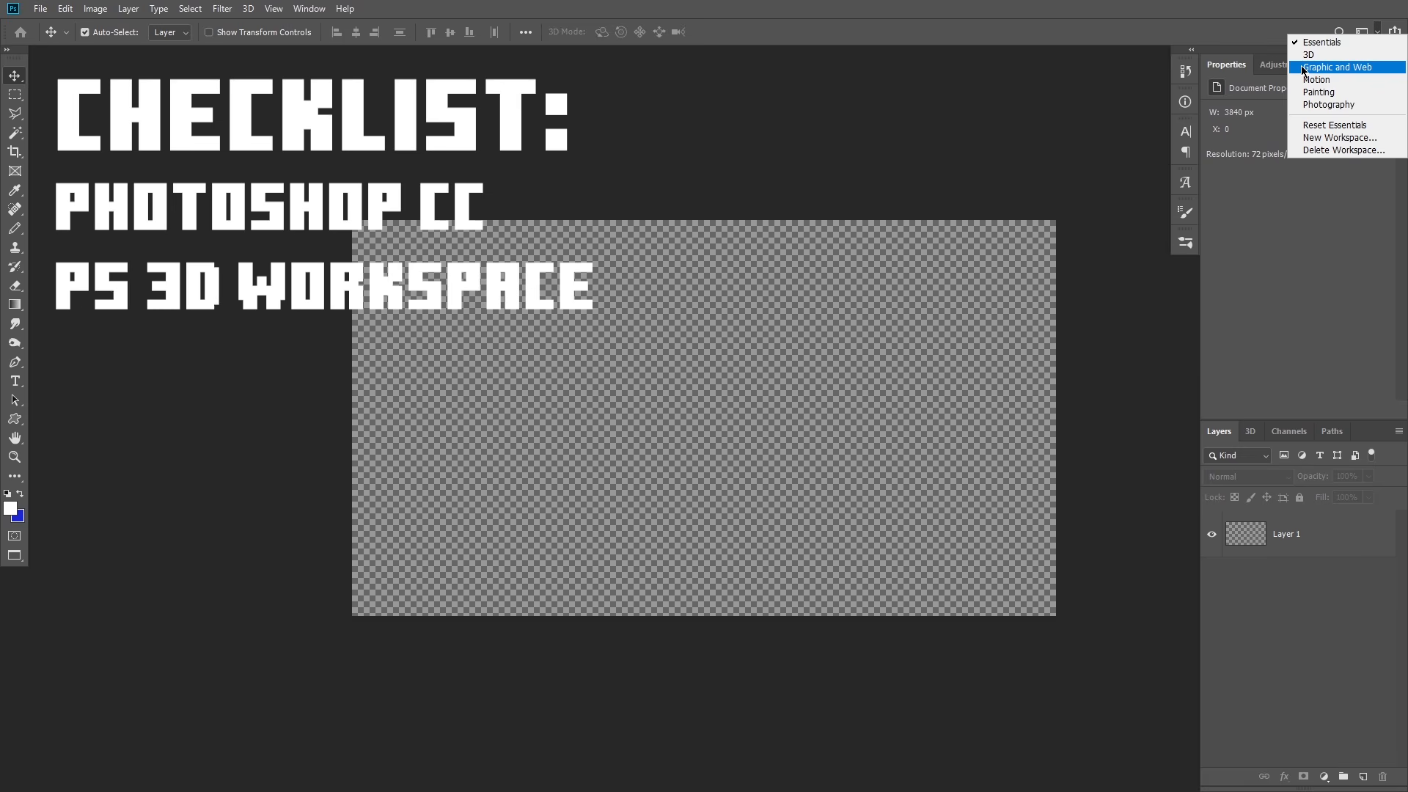
click(648, 203)
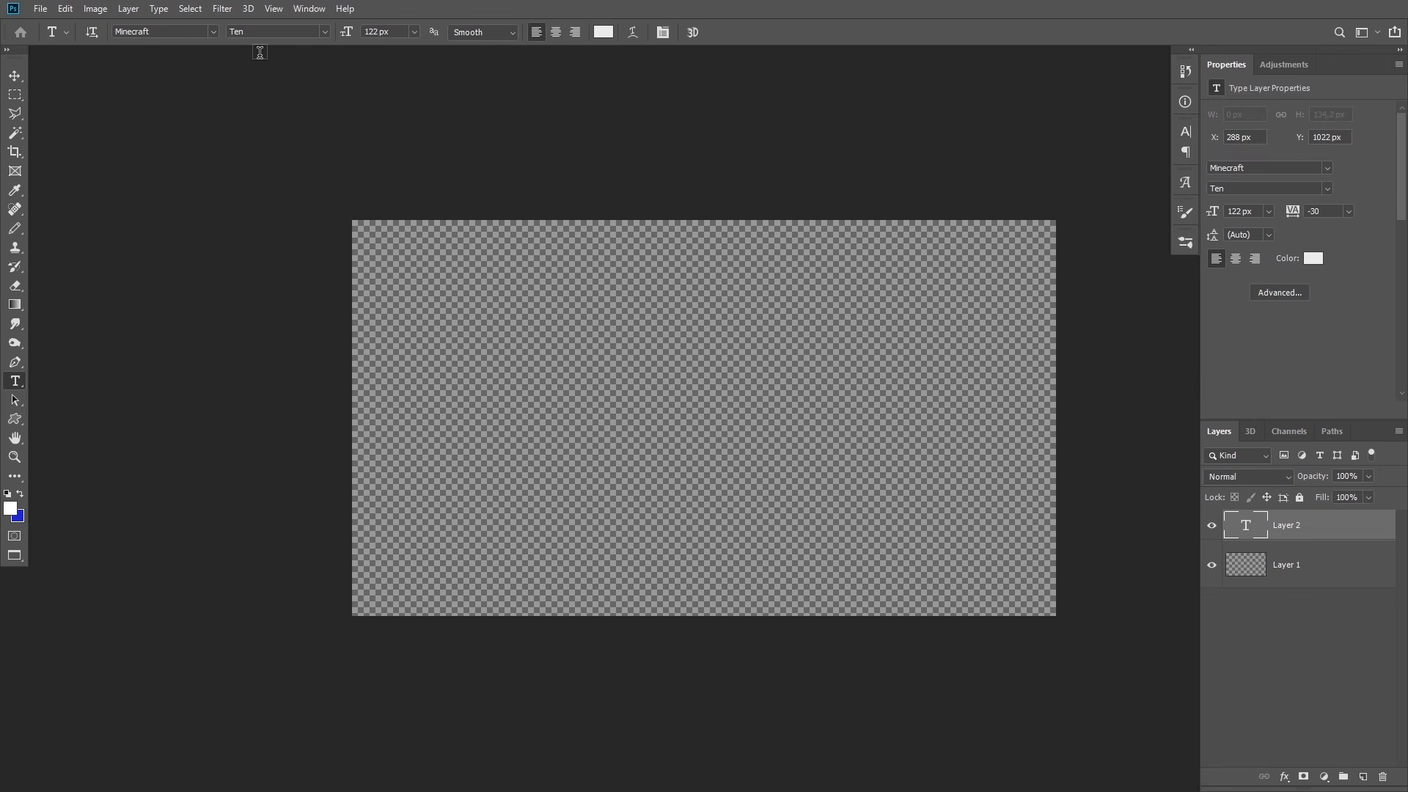
Step: Add the text HELLO in the Minecraft font near the middle of the canvas
click(494, 423)
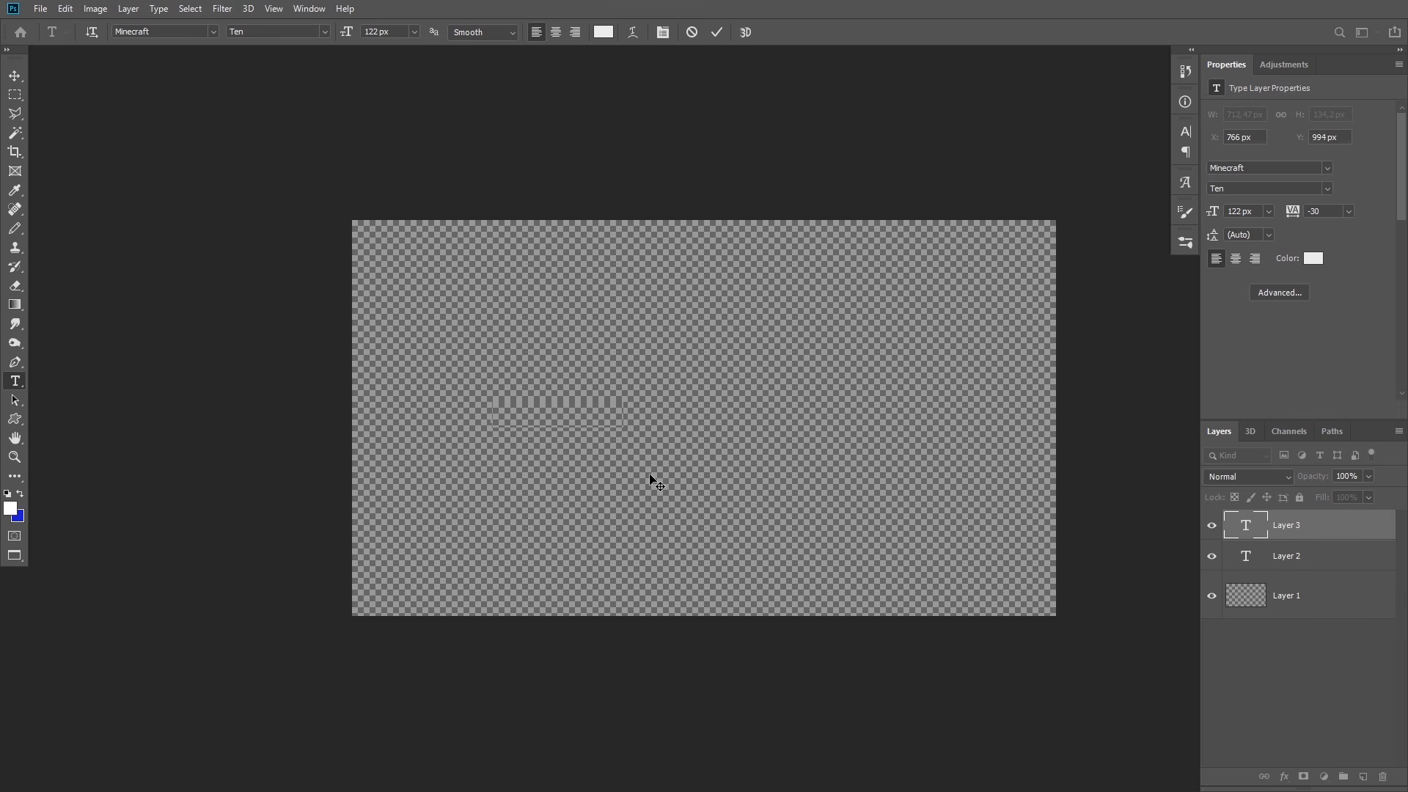
text(HELLO)
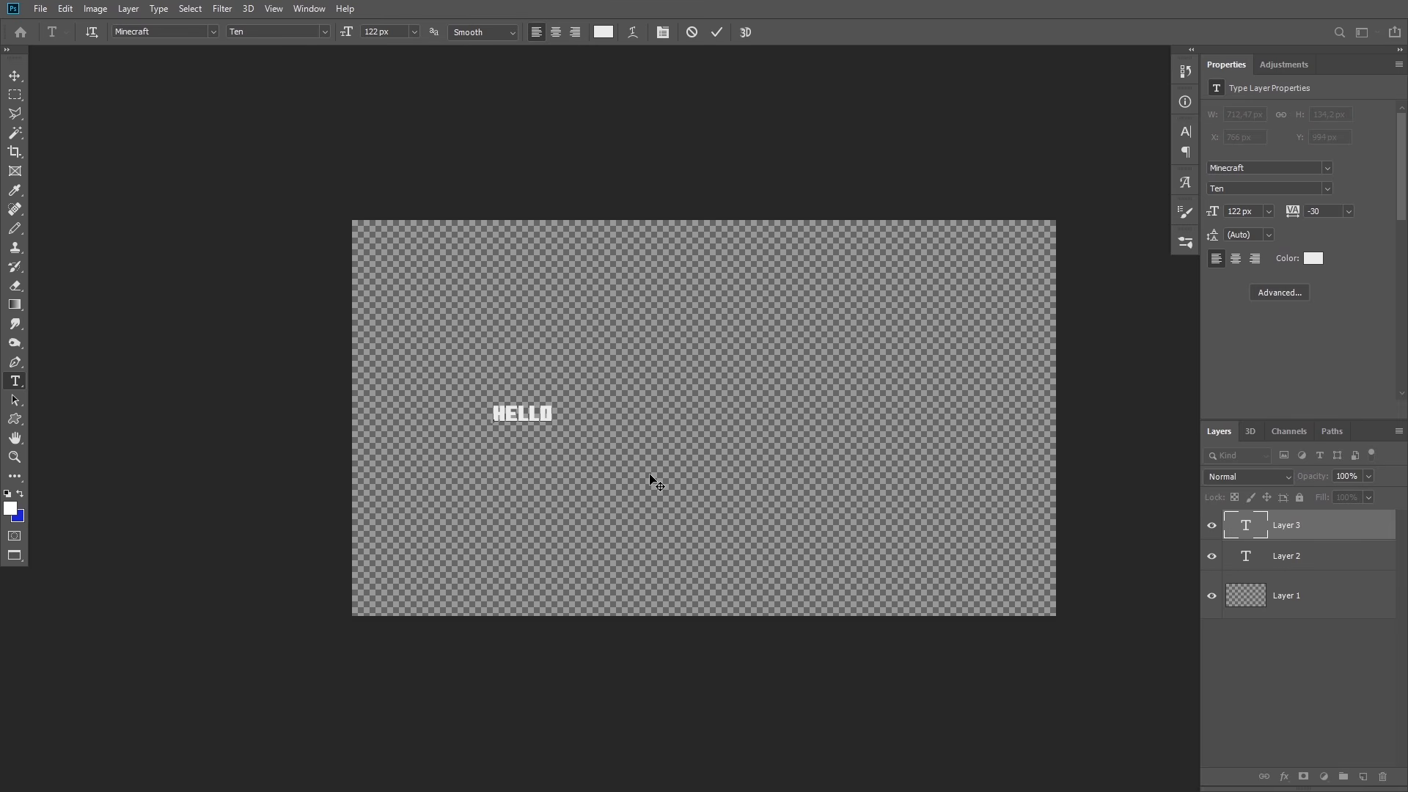
click(14, 76)
Step: Scale the HELLO text proportionally to about 791% and position it around the canvas centre
key(ctrl+t)
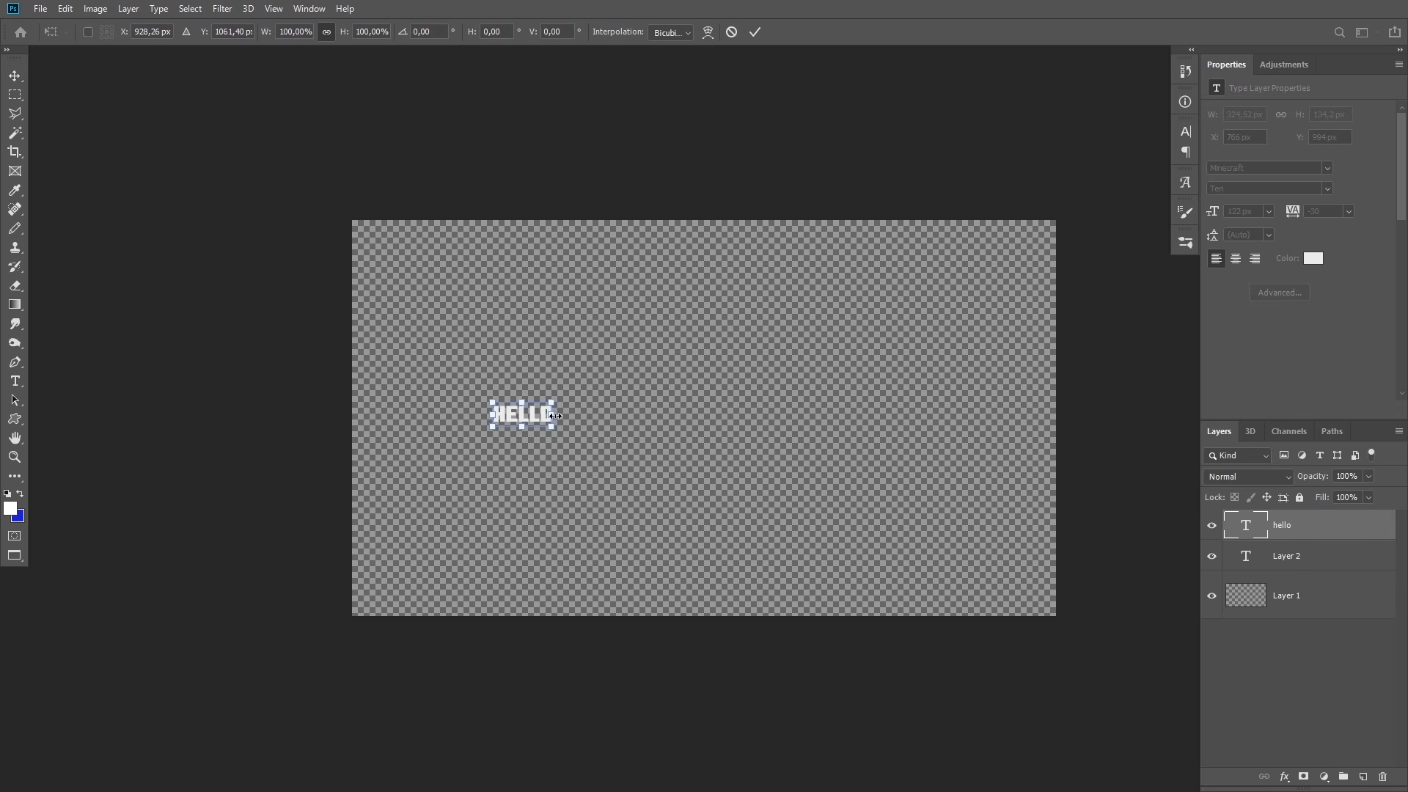
drag(555, 416, 962, 415)
drag(734, 416, 703, 403)
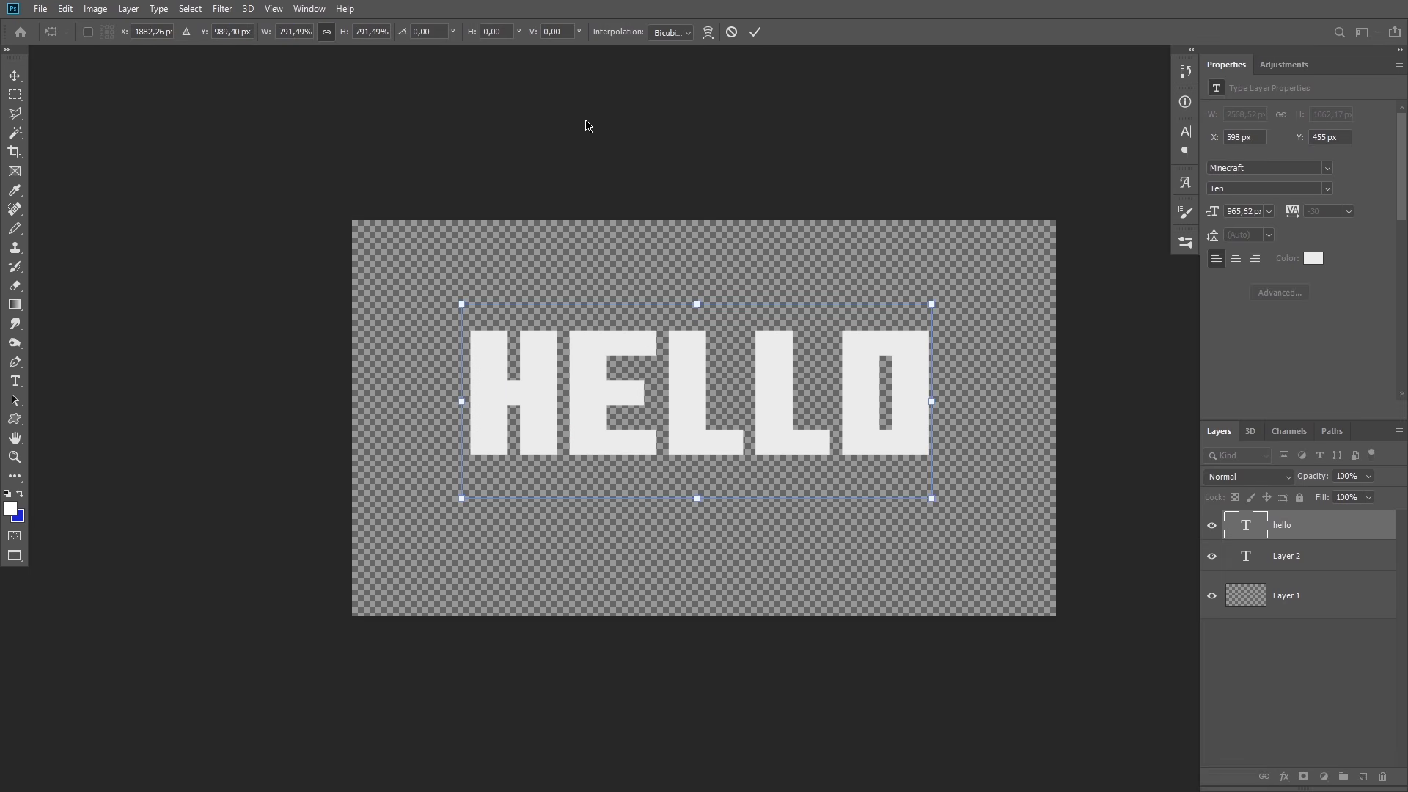
click(754, 32)
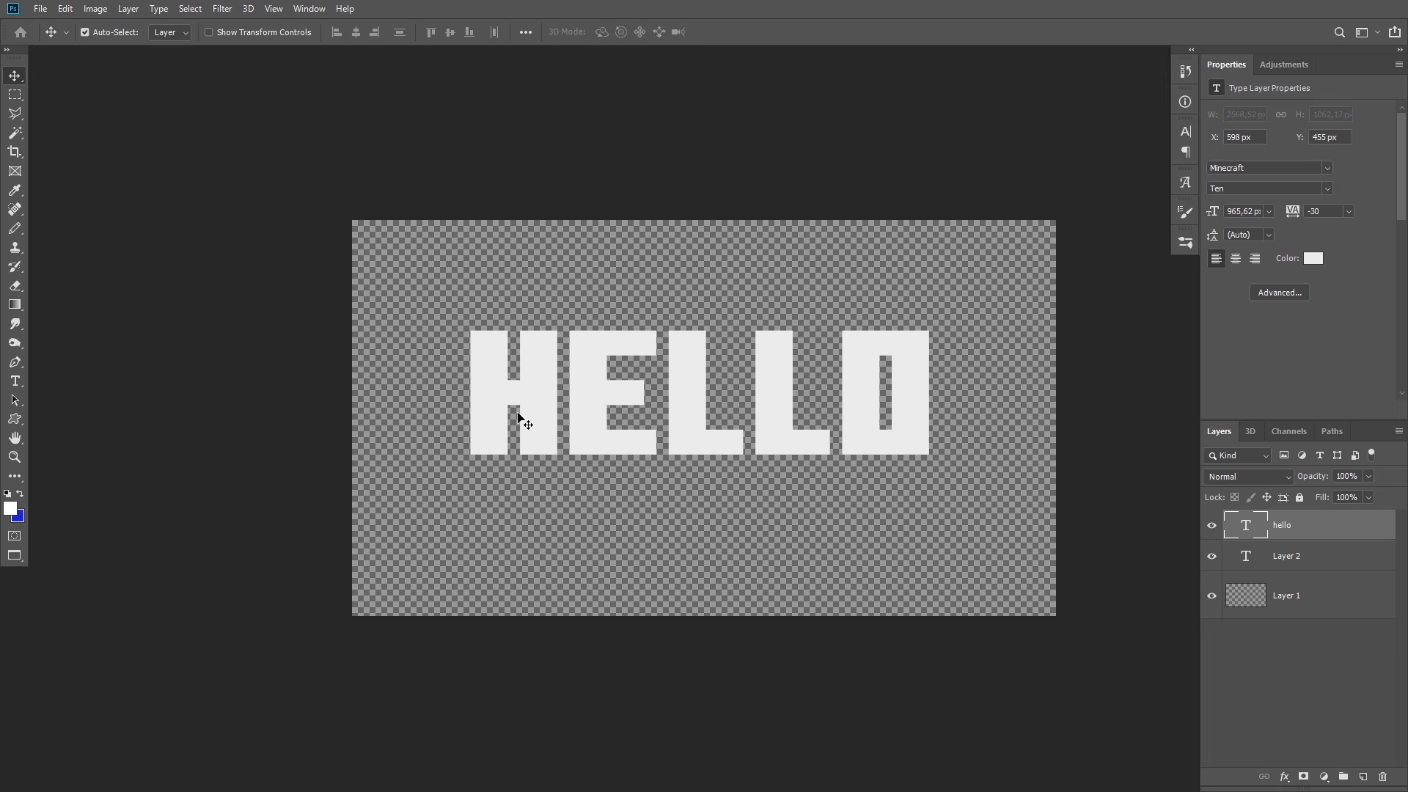
Step: Try the Minecrafter Alt Regular font on the HELLO text and recentre the wider word on the canvas
double_click(548, 391)
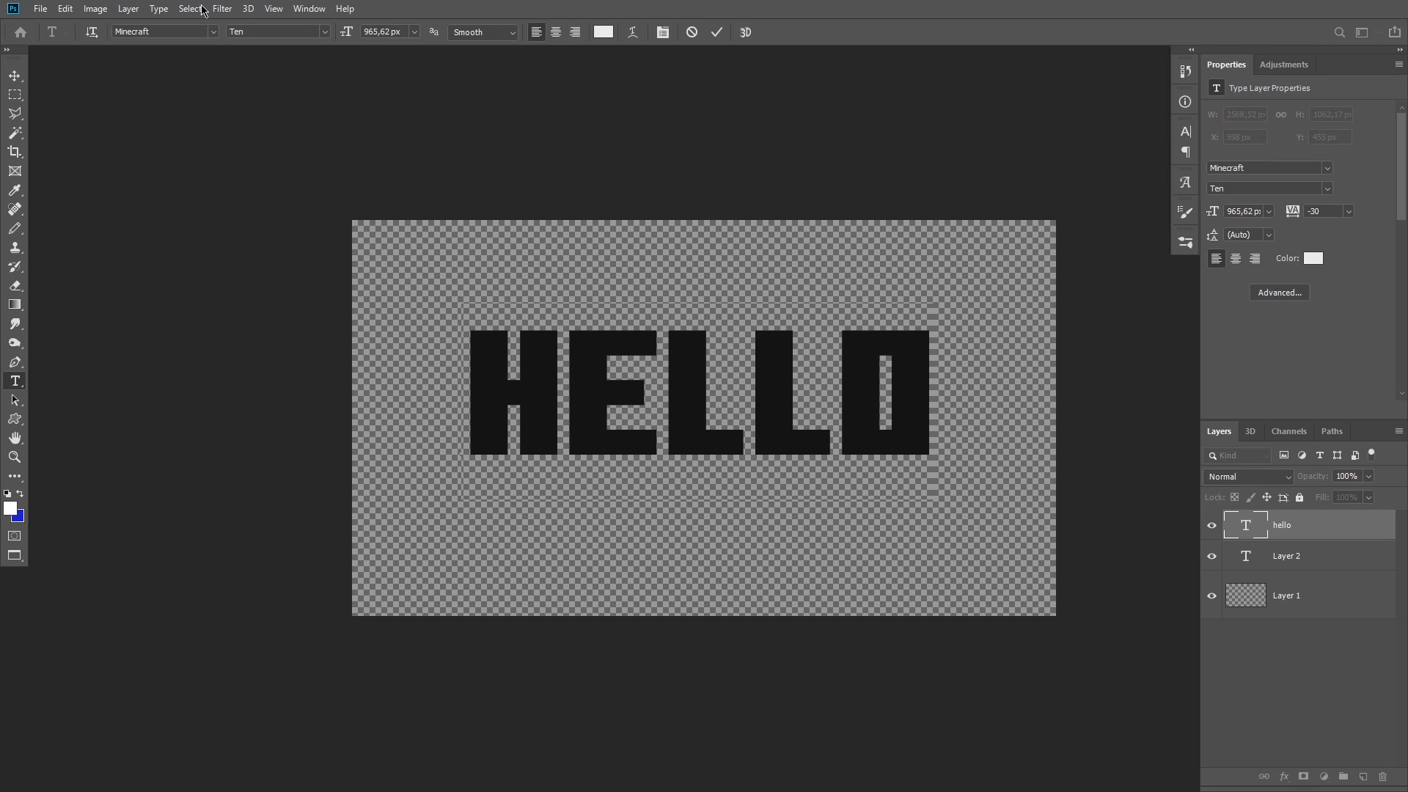
click(183, 30)
click(213, 32)
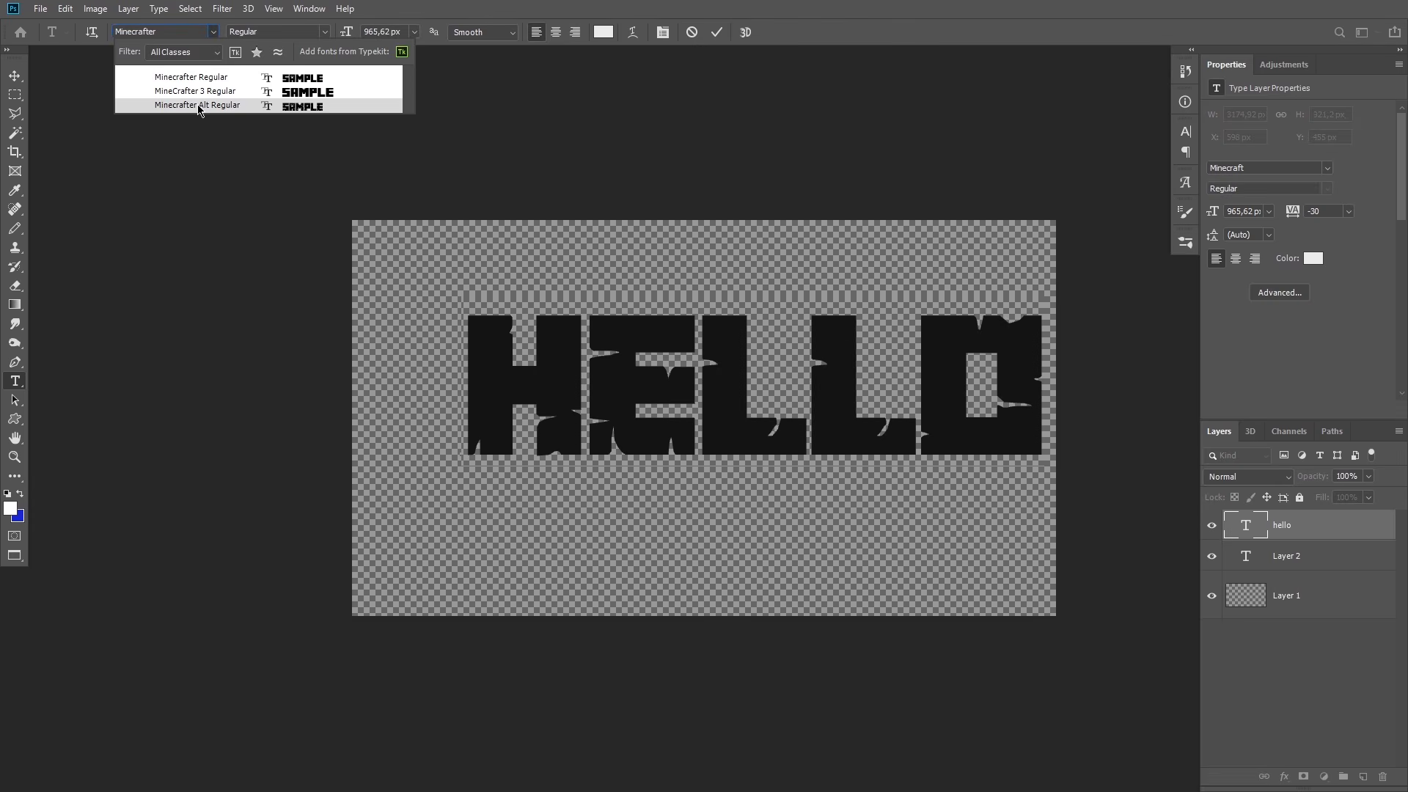
click(195, 102)
click(14, 76)
drag(732, 409, 676, 416)
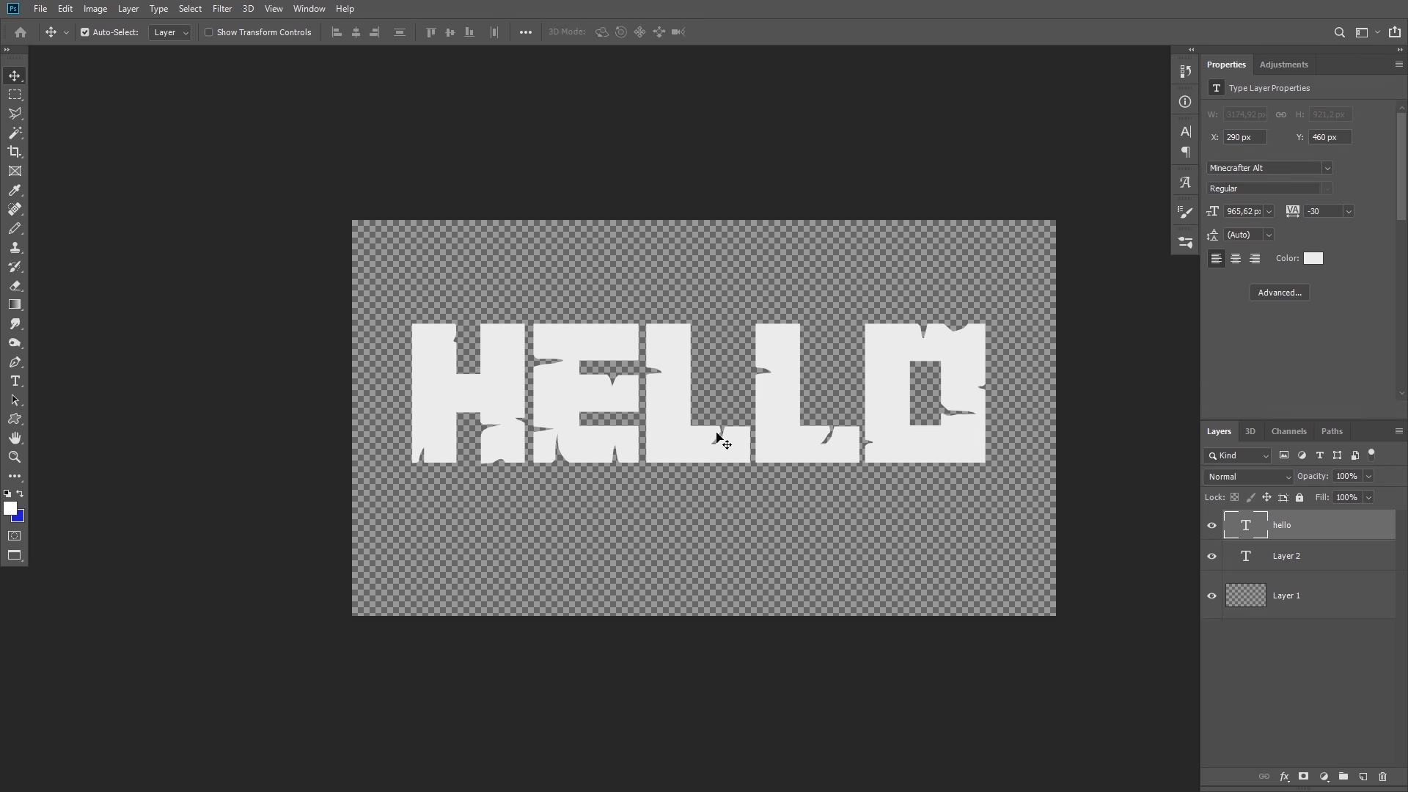
Step: Undo the font change and the recentring so the HELLO text uses the Minecraft font
key(ctrl+z)
key(ctrl+z)
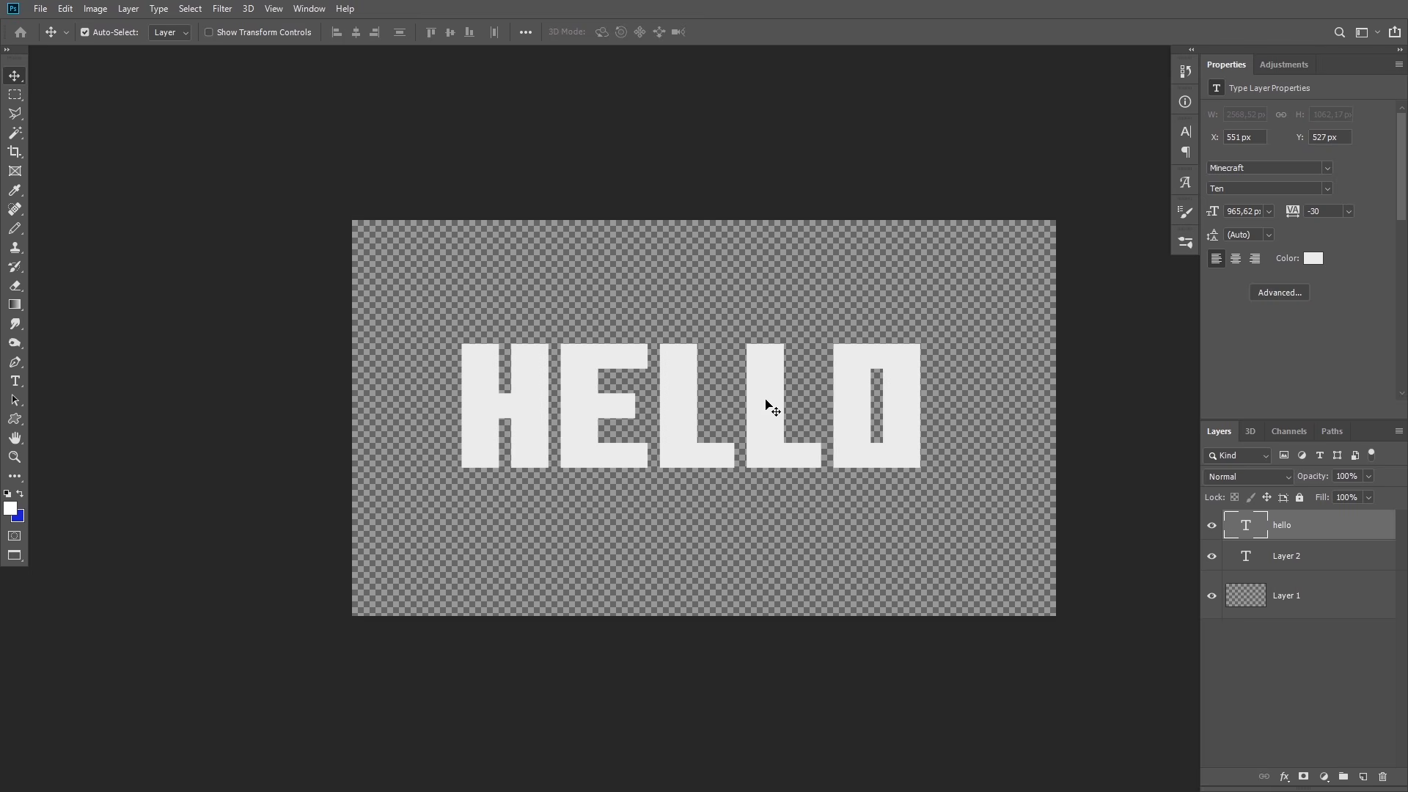
key(ctrl+z)
key(ctrl+z)
key(ctrl+z)
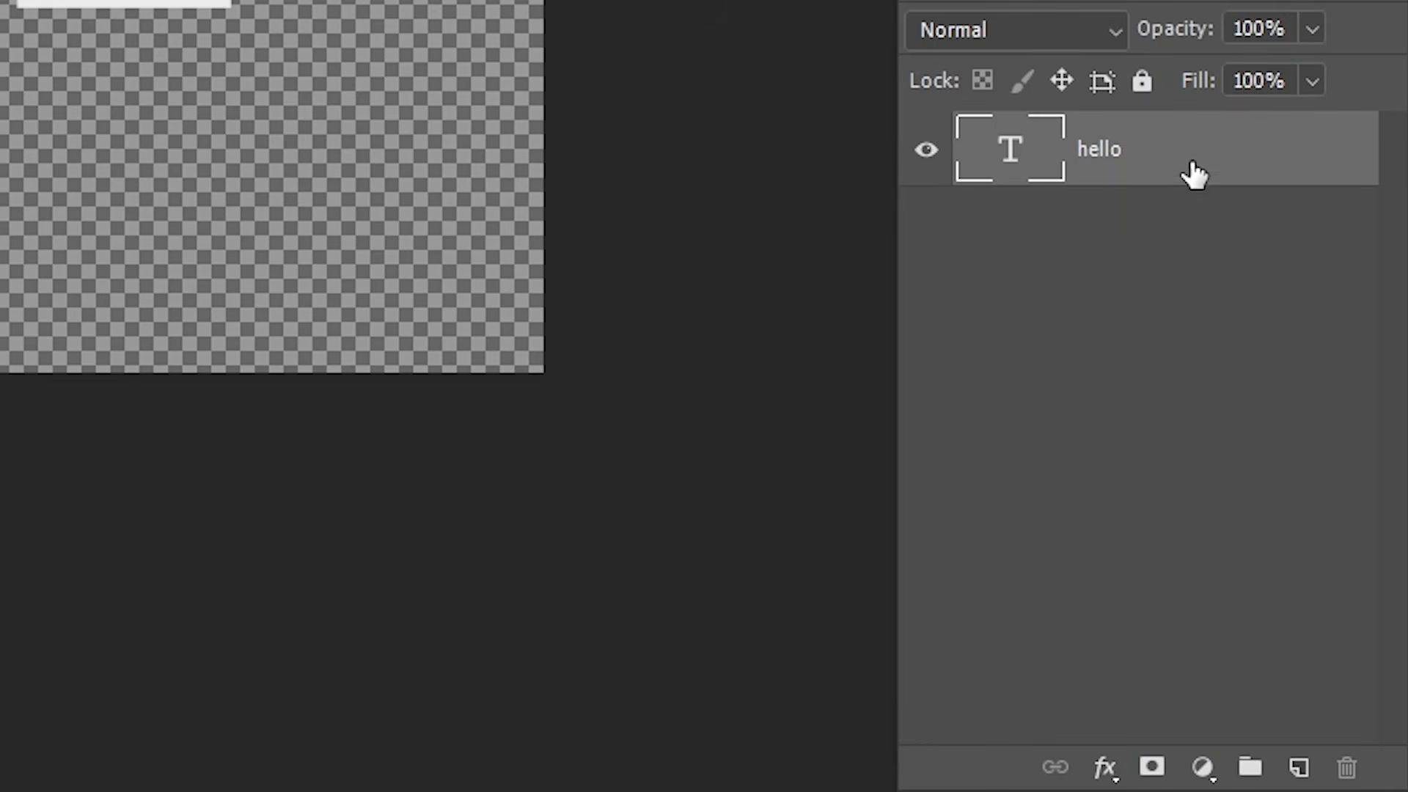
Step: Create a new 3D extrusion from the hello text layer
right_click(1170, 156)
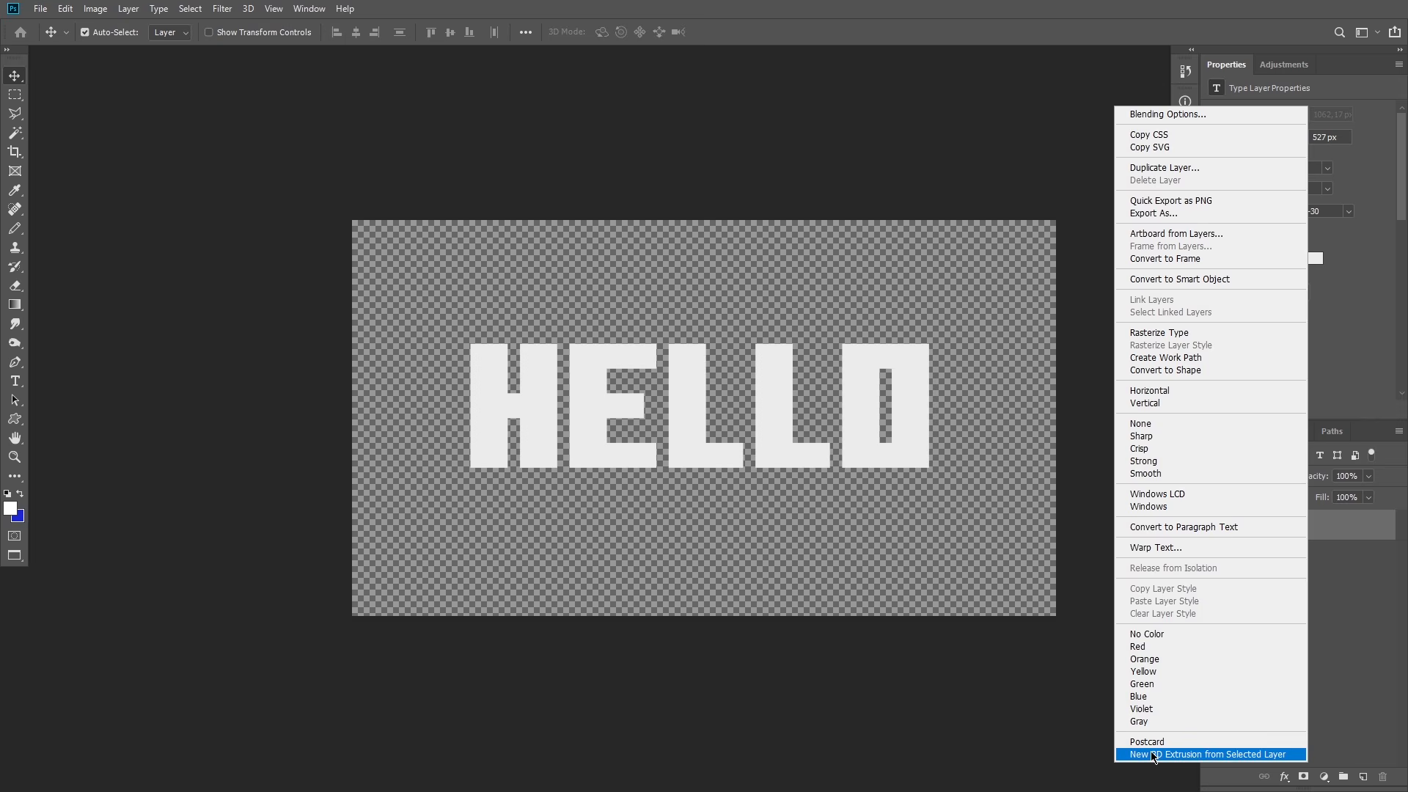
click(1153, 756)
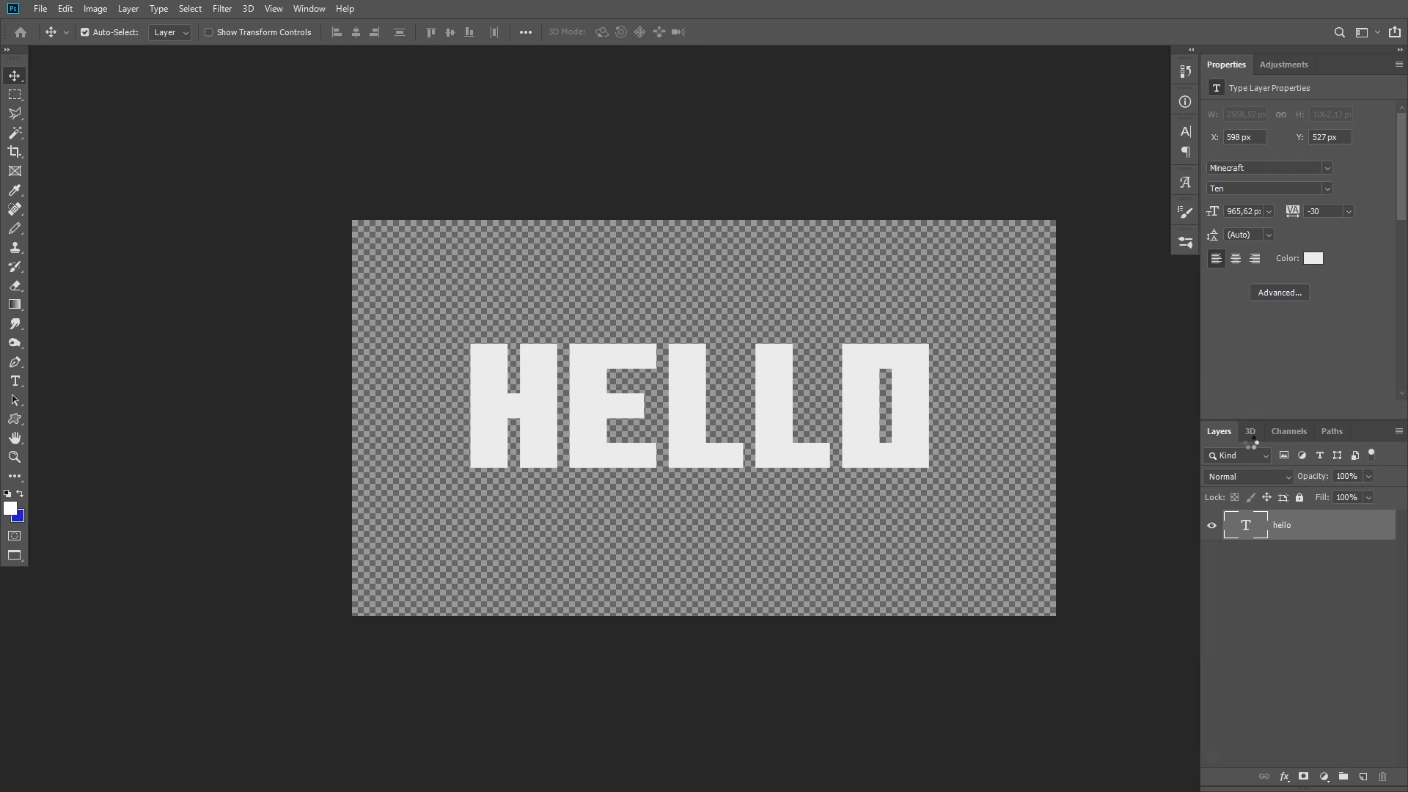
Step: Look over the available workspaces, and hide and reshow the 3D panel
click(1365, 32)
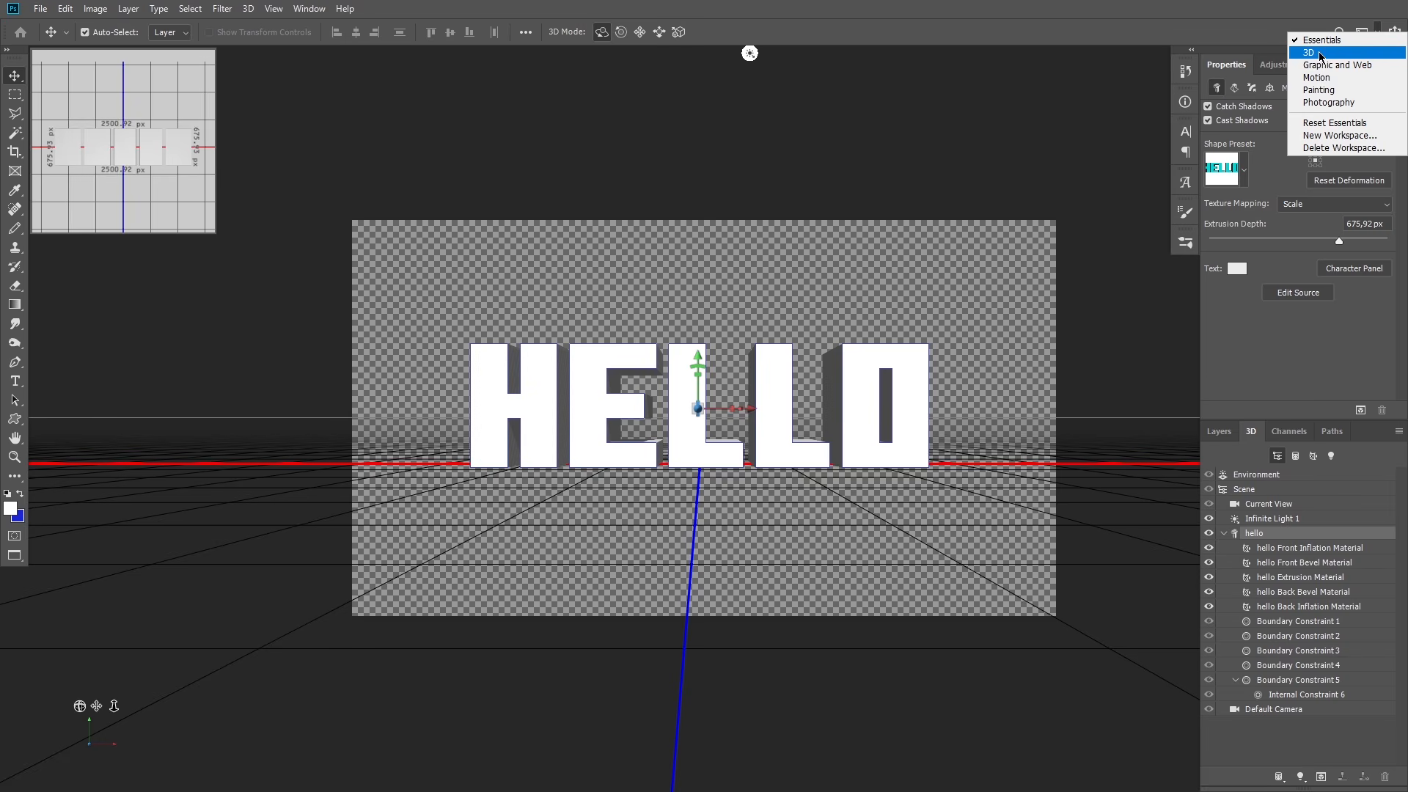
click(1253, 435)
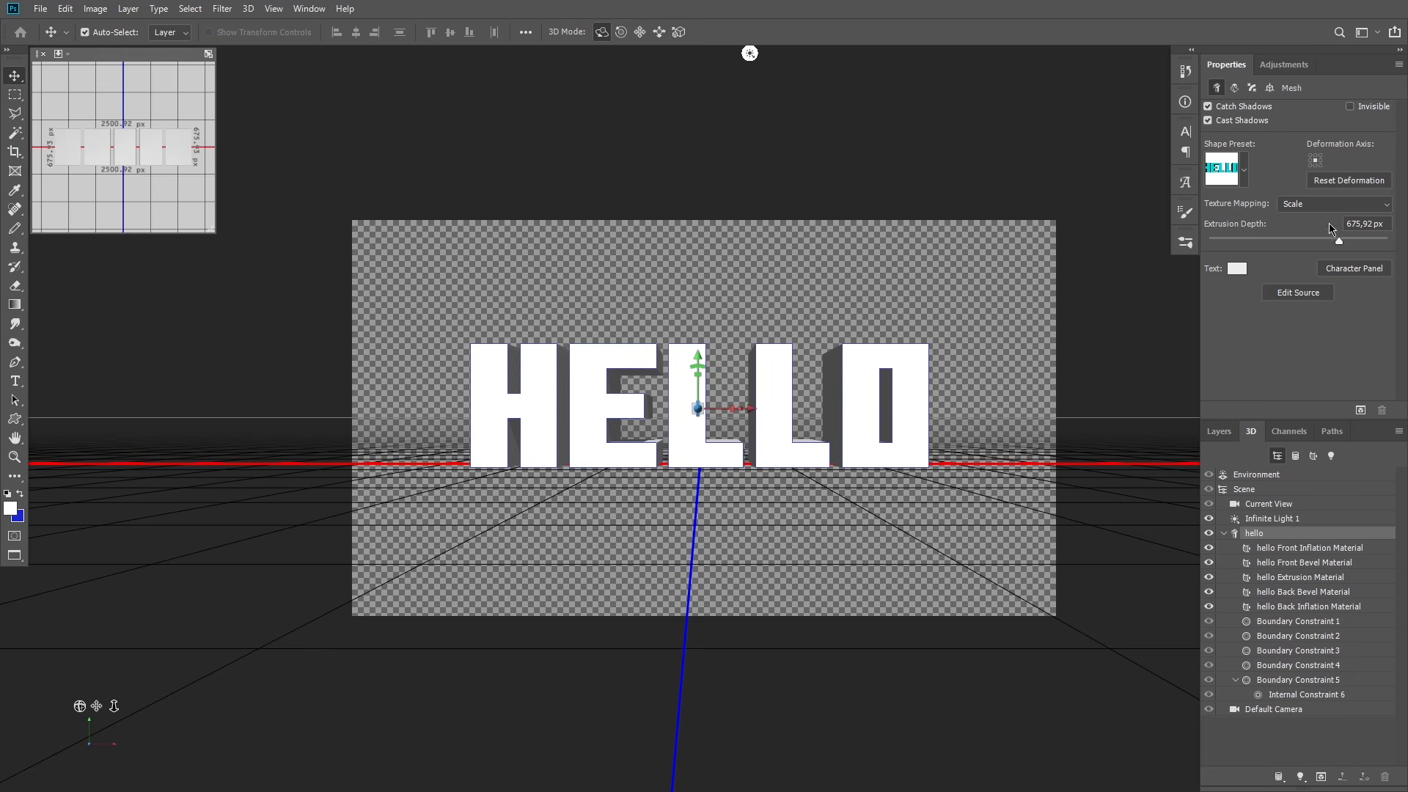
click(308, 9)
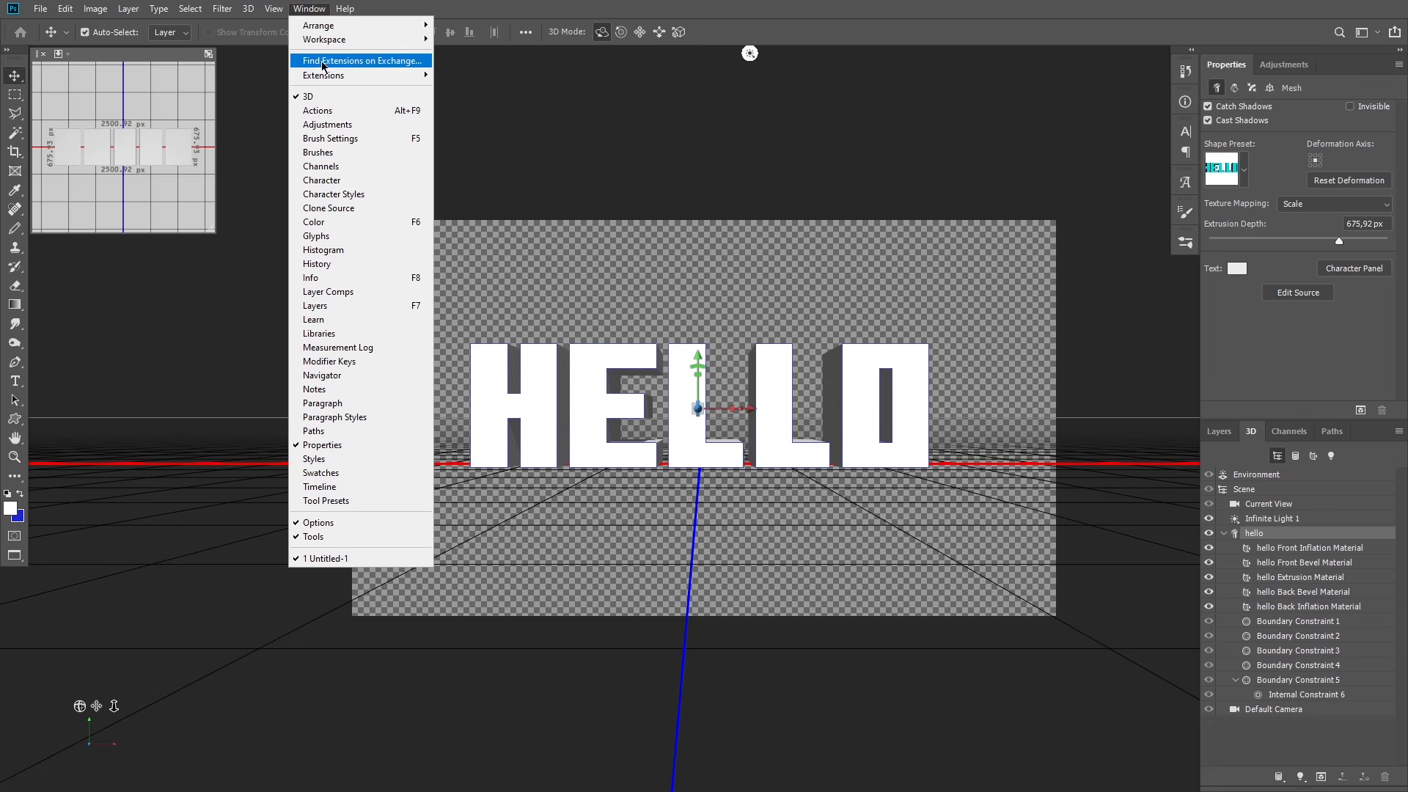
click(324, 98)
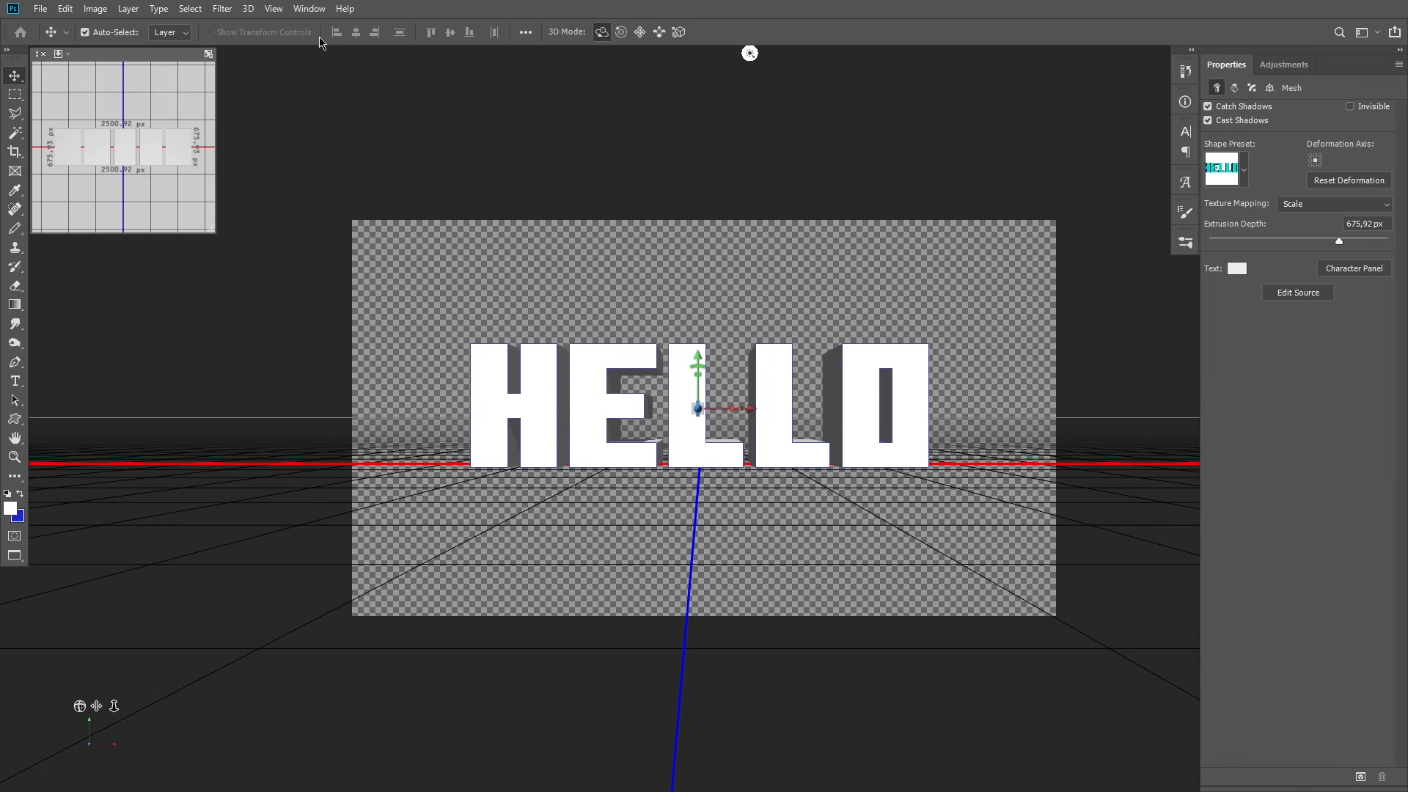
click(309, 8)
click(316, 96)
mouse_move(1251, 432)
mouse_down()
mouse_move(551, 328)
mouse_move(507, 255)
mouse_move(472, 253)
mouse_move(1364, 488)
mouse_move(1290, 440)
mouse_move(1310, 436)
mouse_move(1244, 439)
mouse_up()
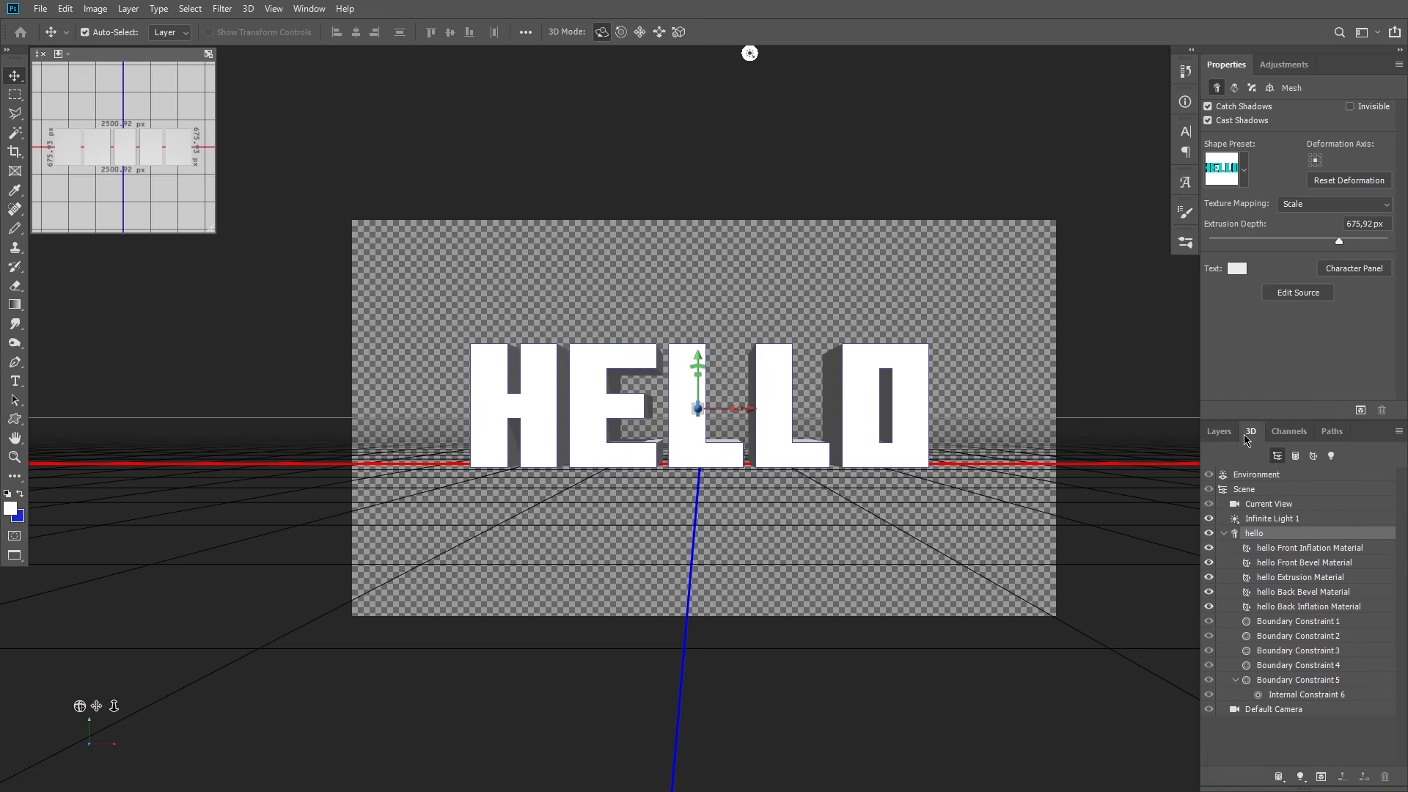
Step: Switch to the 3D workspace and select the hello layer
click(1376, 32)
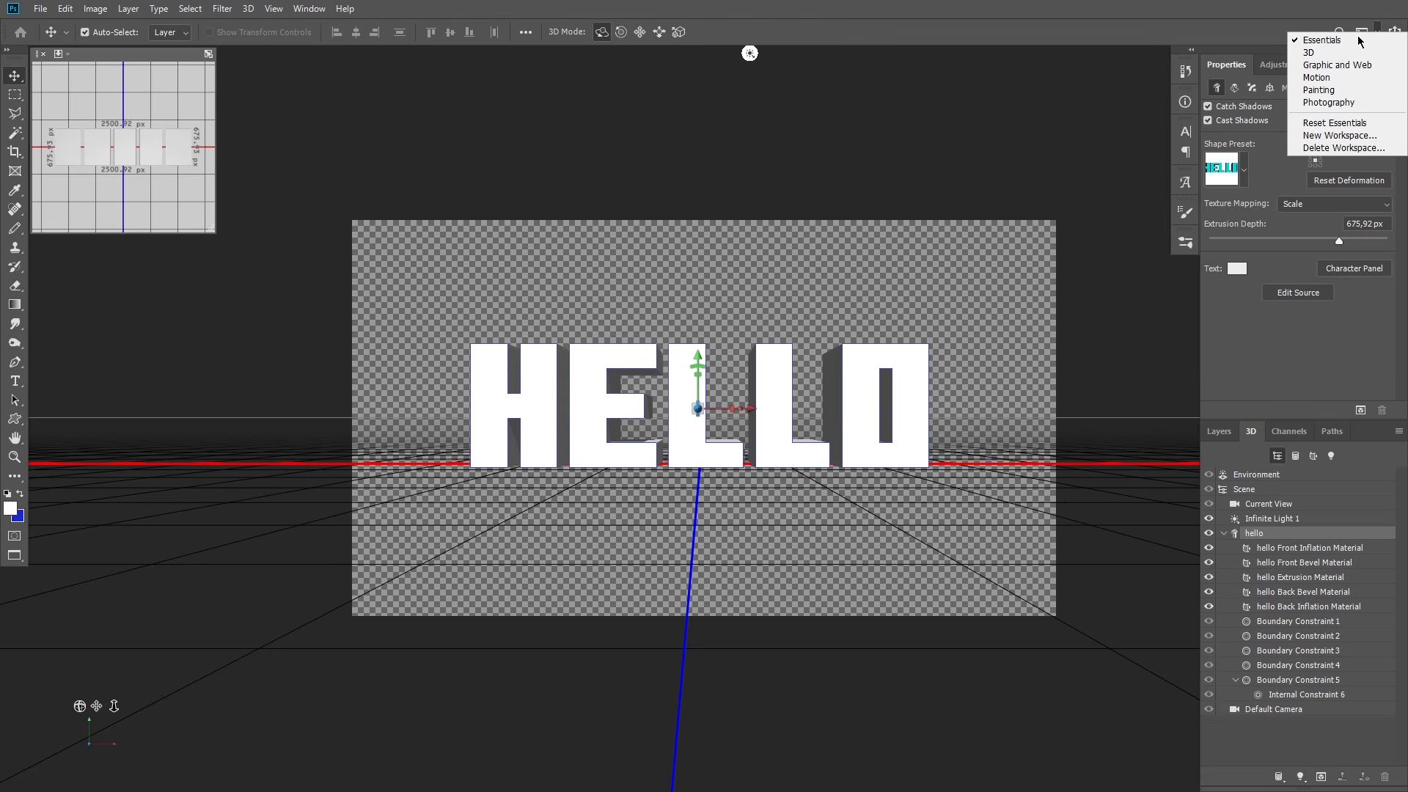
click(1309, 53)
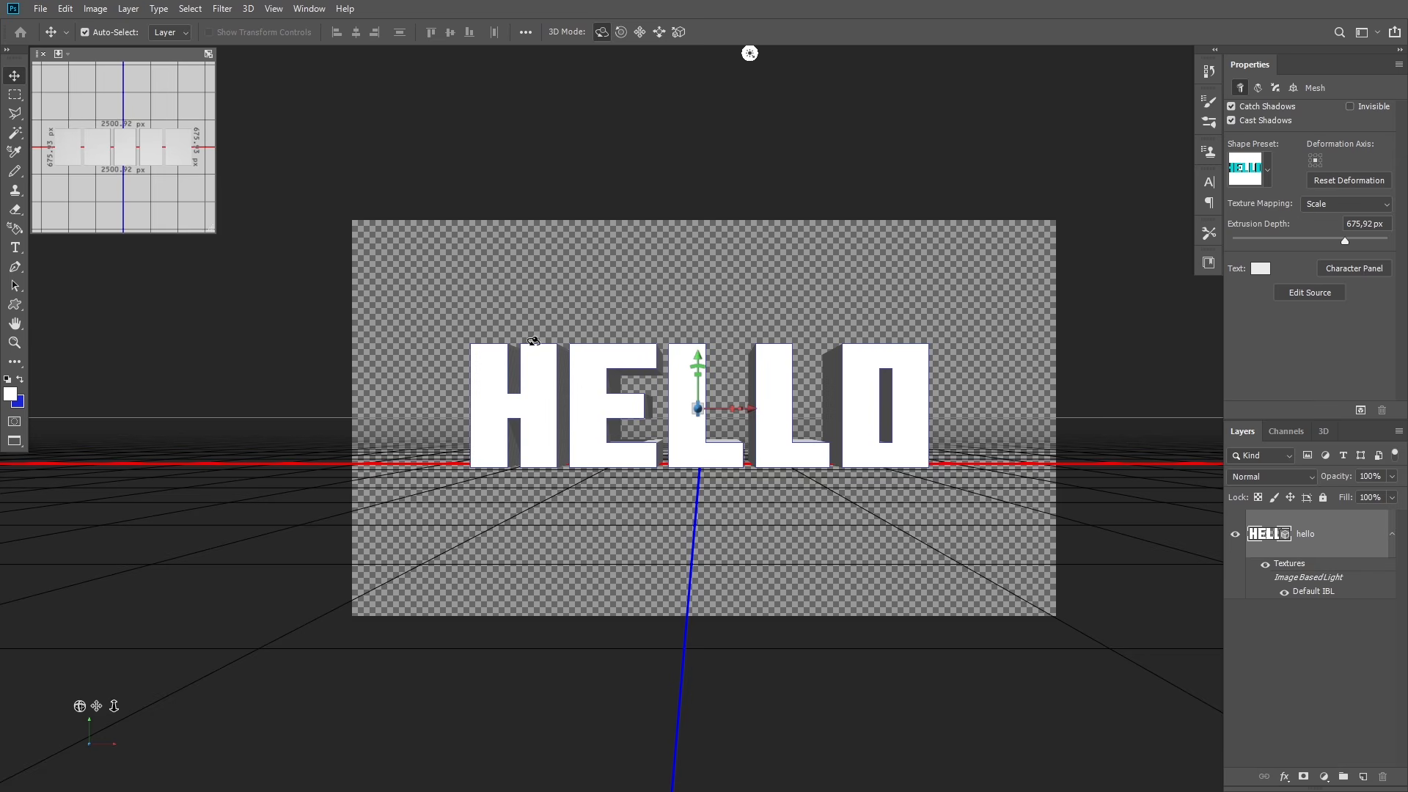
click(1268, 541)
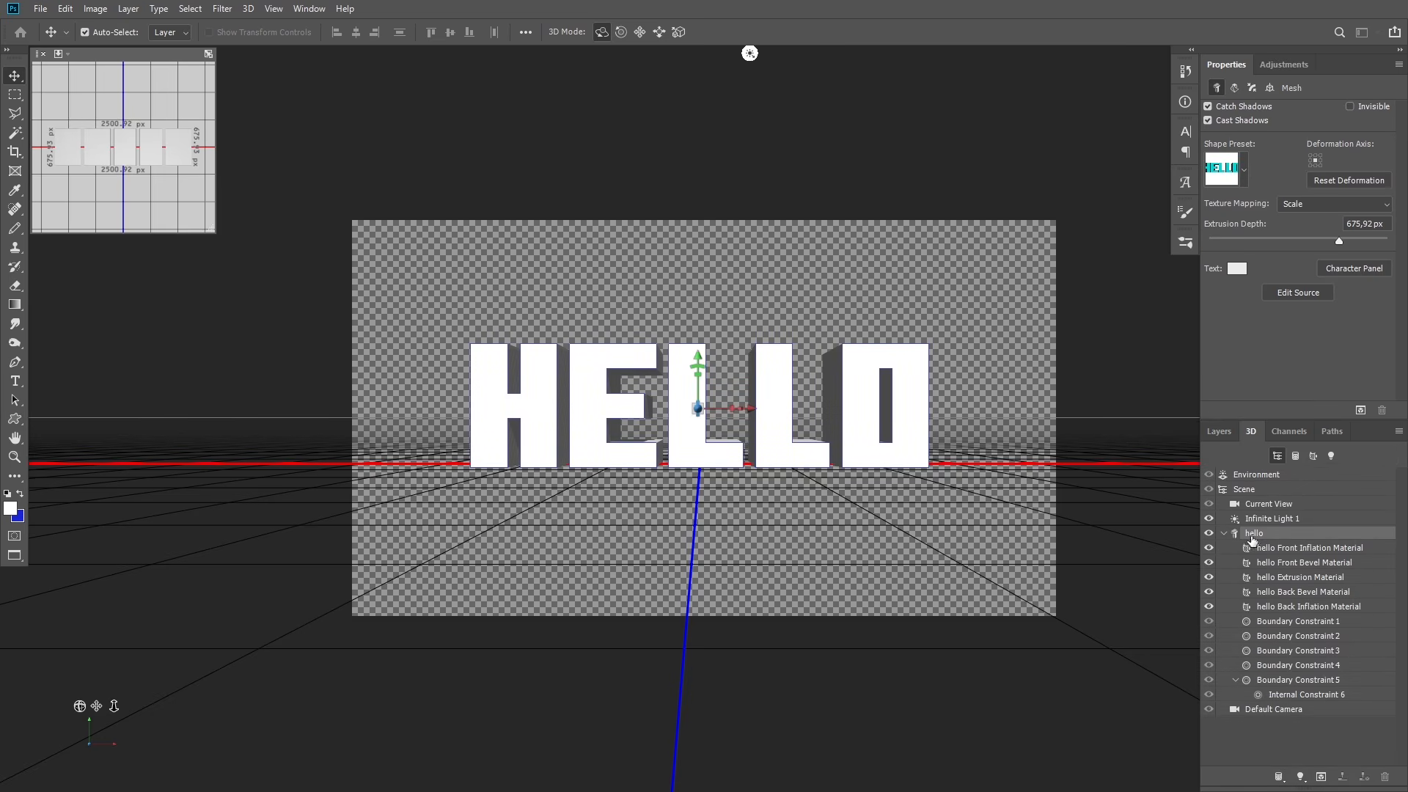
Step: Tilt the 3D HELLO text backwards and reduce its extrusion depth to about 340 px
drag(773, 414, 811, 345)
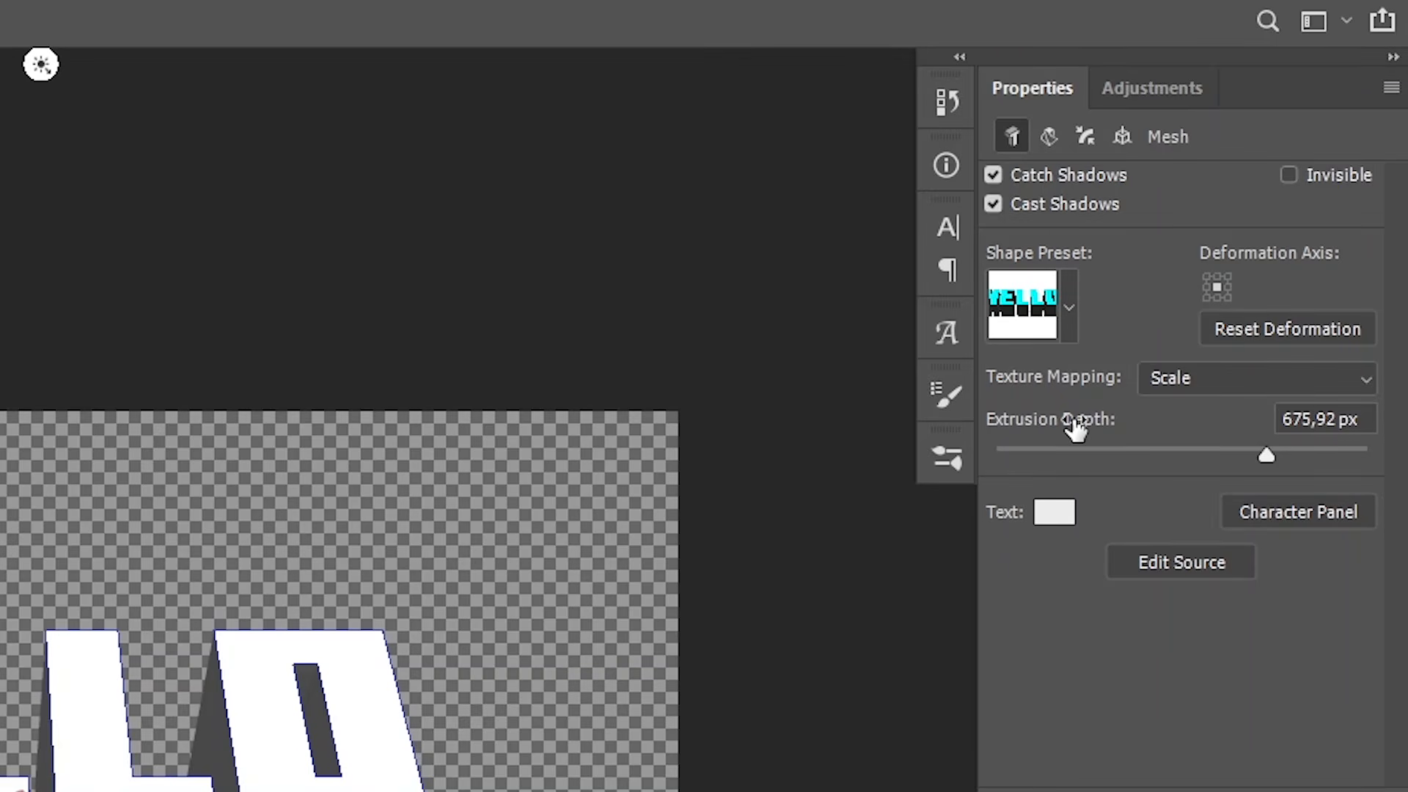
drag(1075, 429, 884, 438)
drag(1261, 457, 1216, 459)
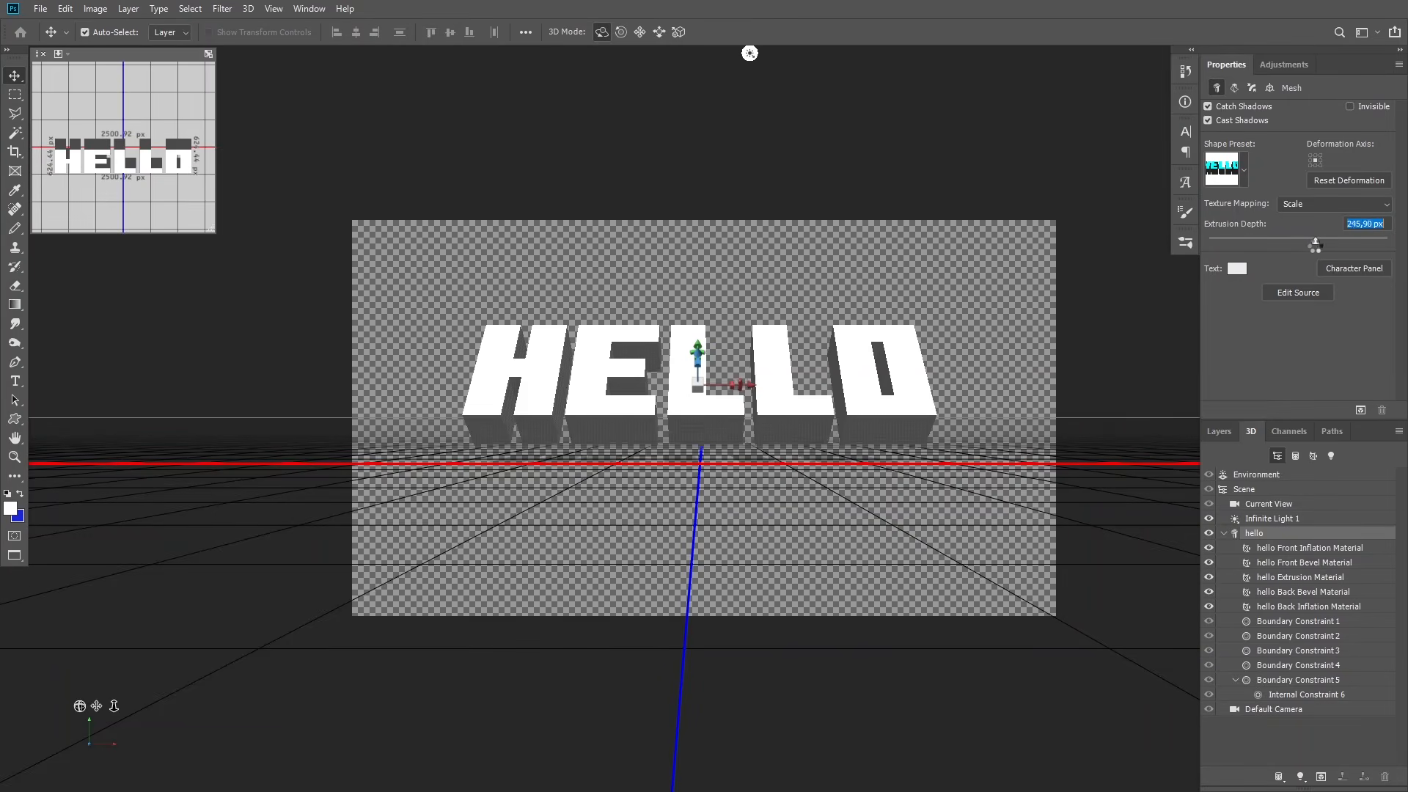
drag(1315, 247, 1322, 250)
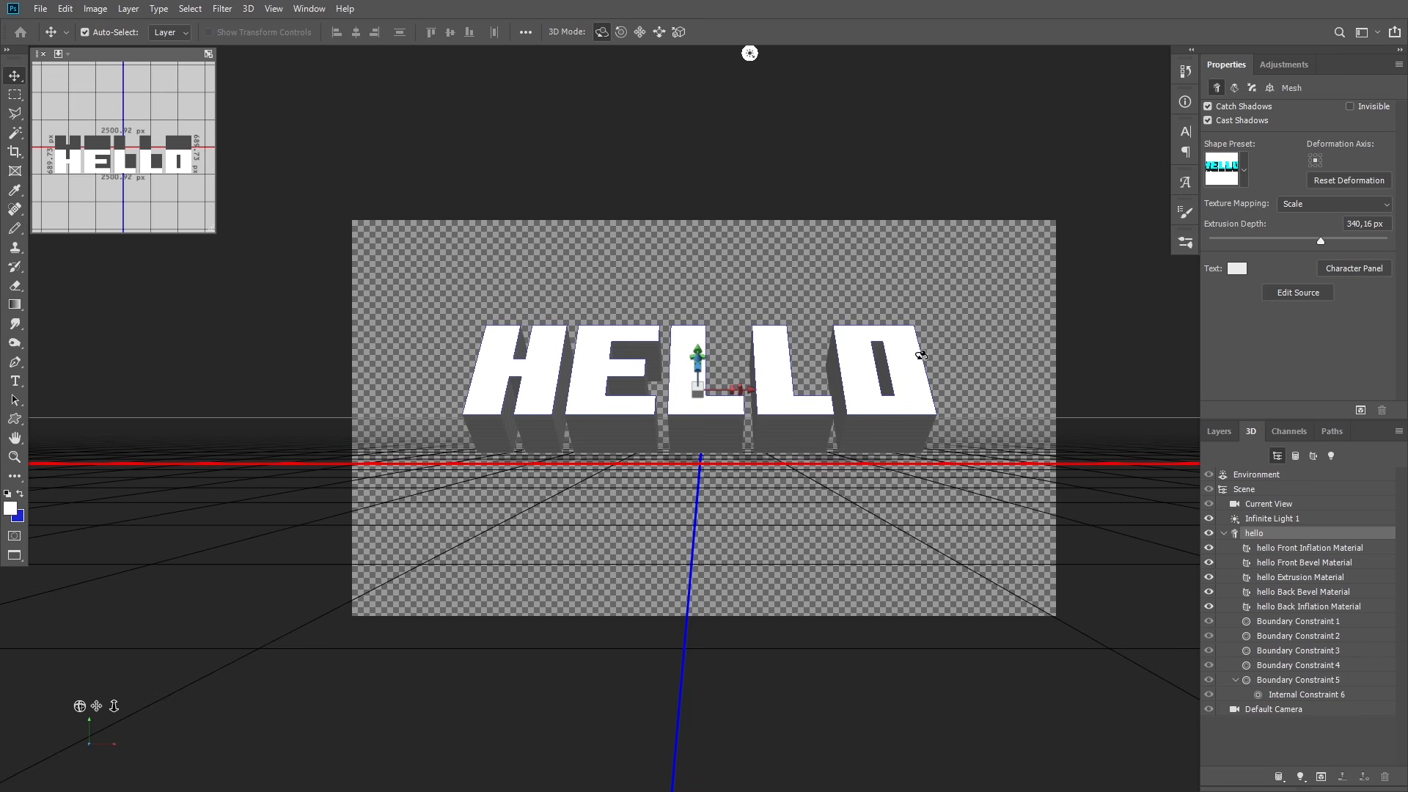
Step: Check the document's image size without changing it, and set the text's extrusion depth to about 394.8 px
key(ctrl+alt+i)
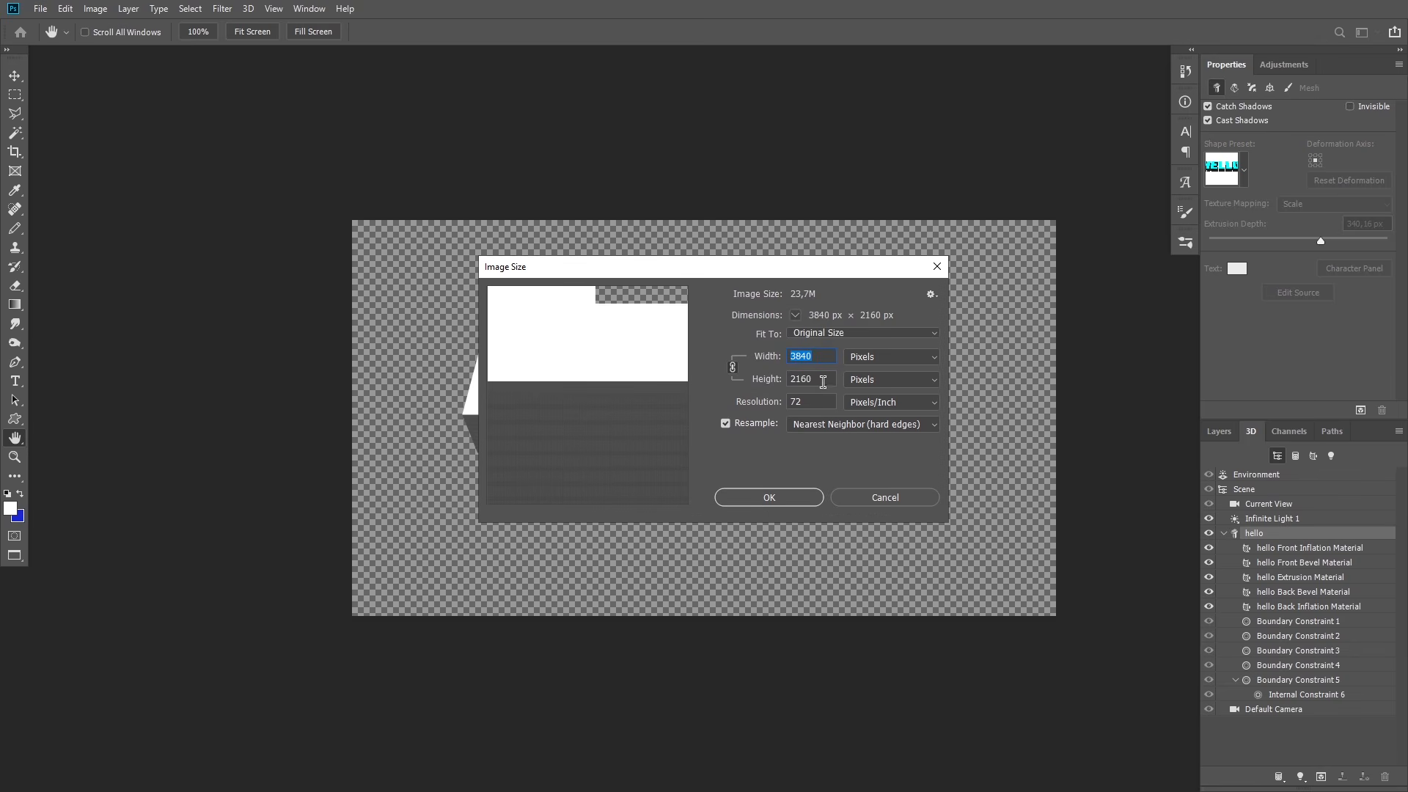
click(903, 496)
click(1326, 248)
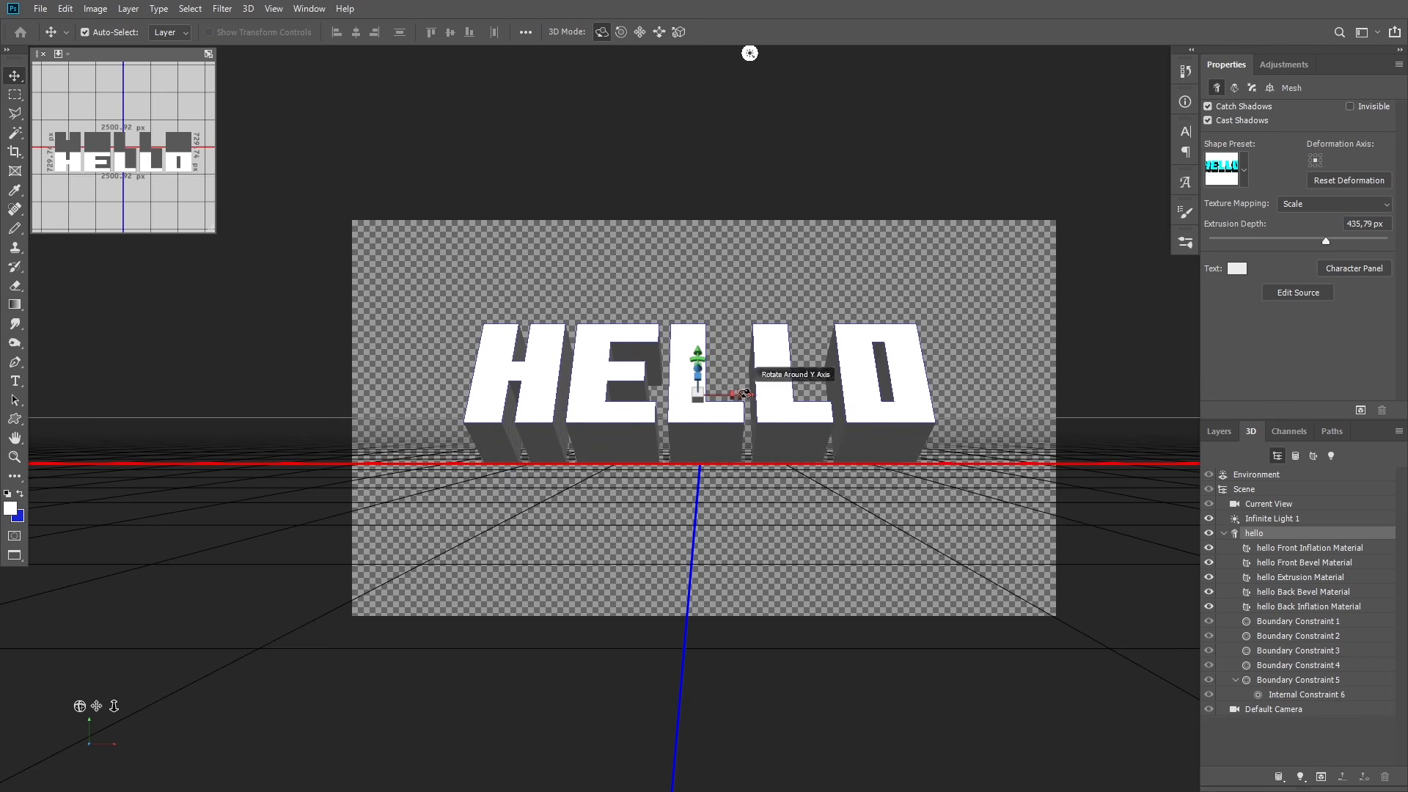
drag(1326, 241, 1323, 241)
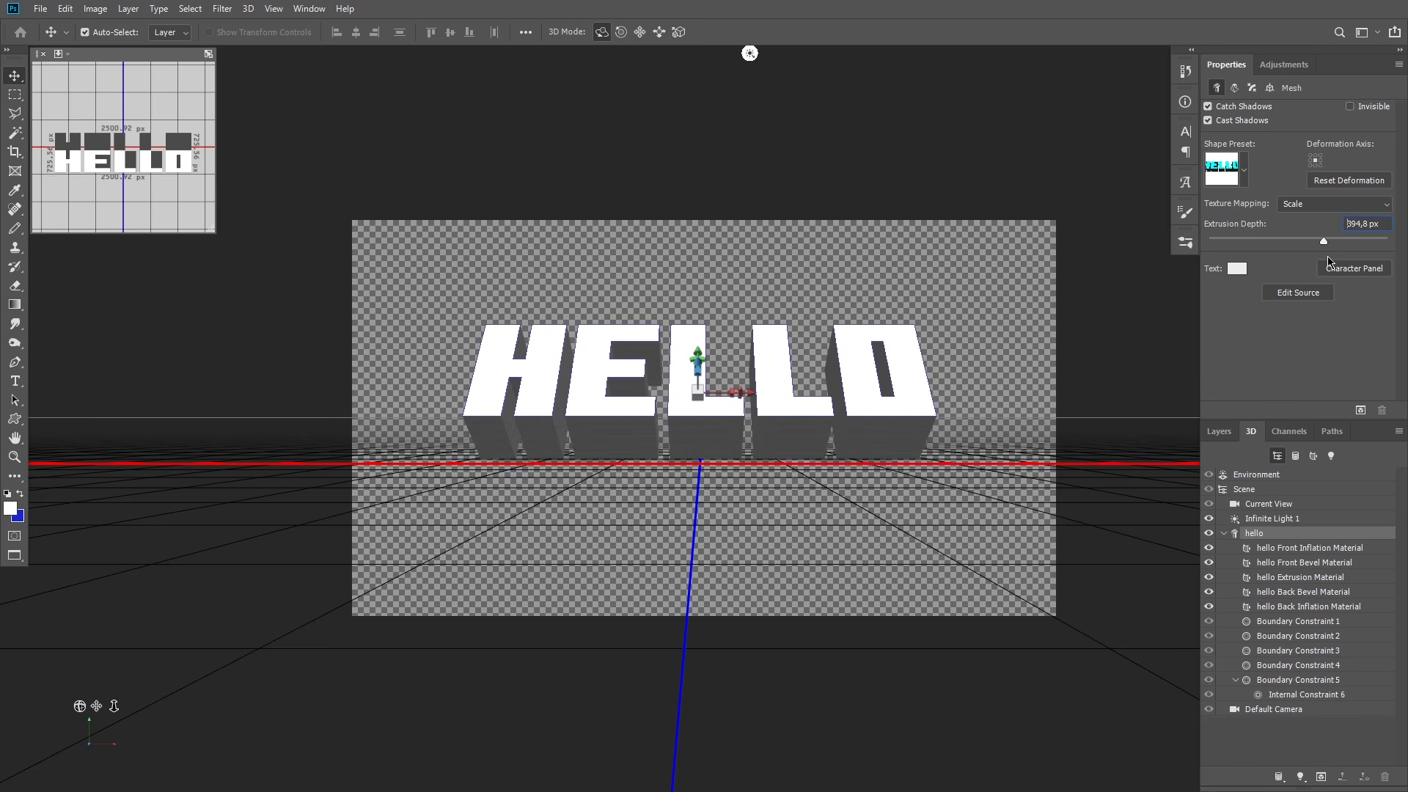
Step: Toggle Cast Shadows off and on for the text mesh, try a sideways rotation, and undo the rotation
click(1206, 121)
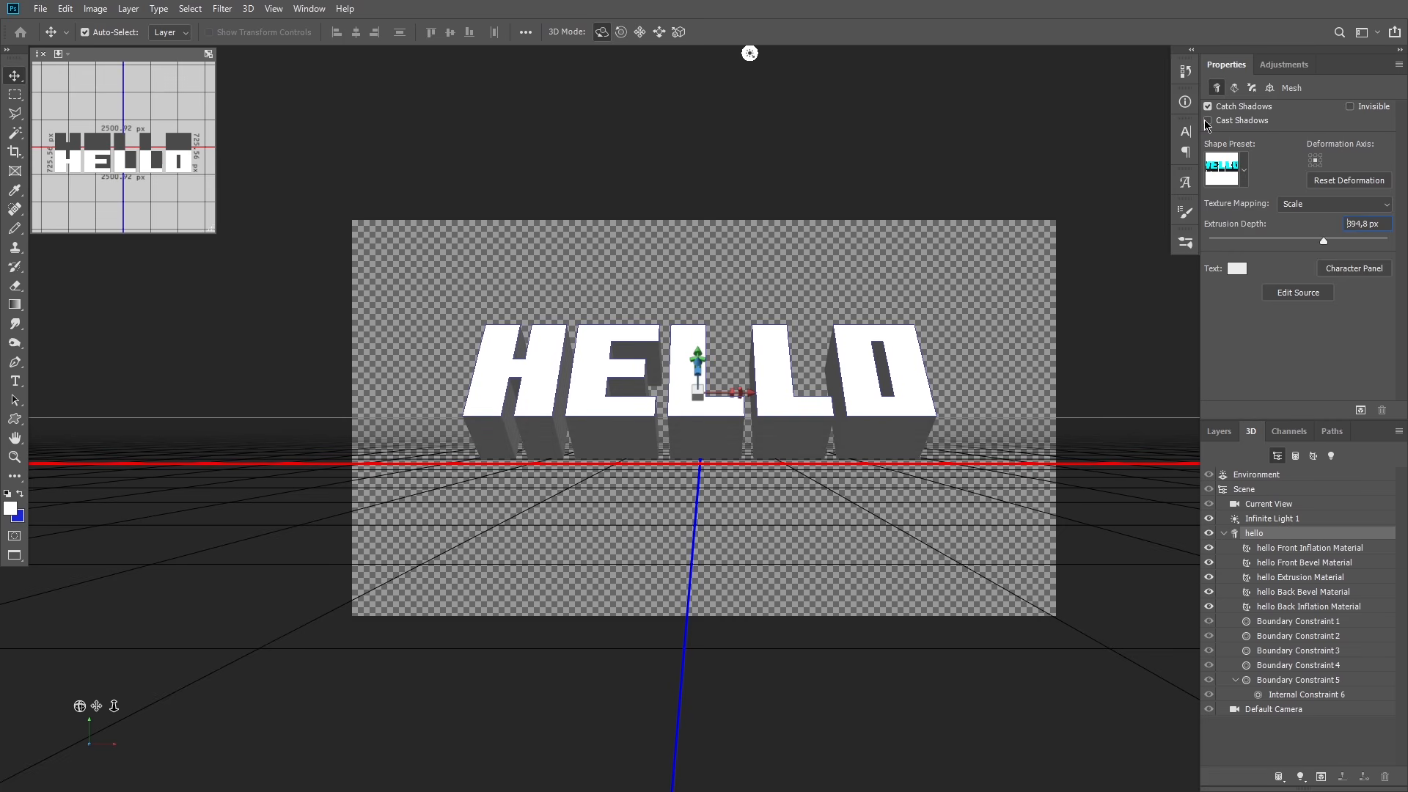
click(1207, 121)
drag(877, 406, 838, 356)
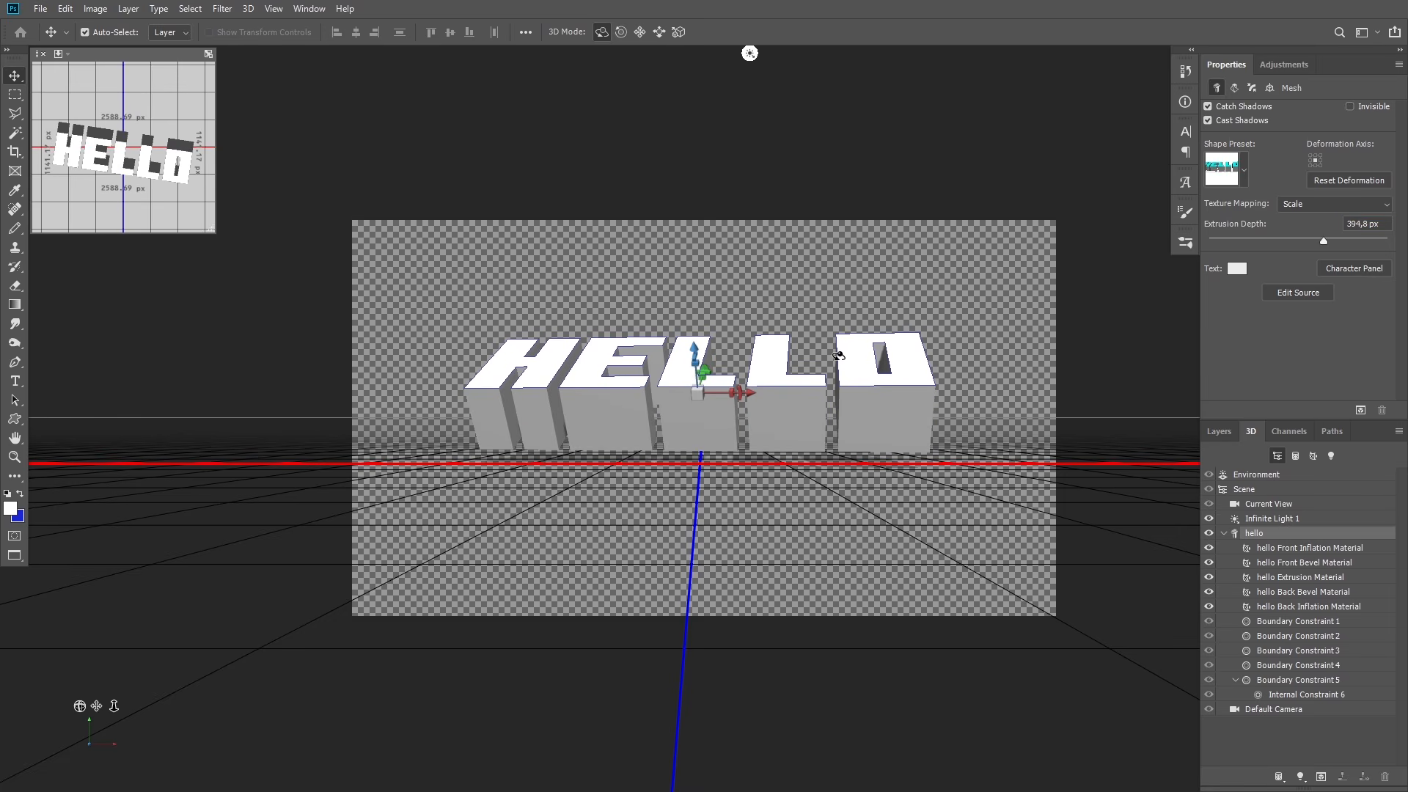
key(ctrl+z)
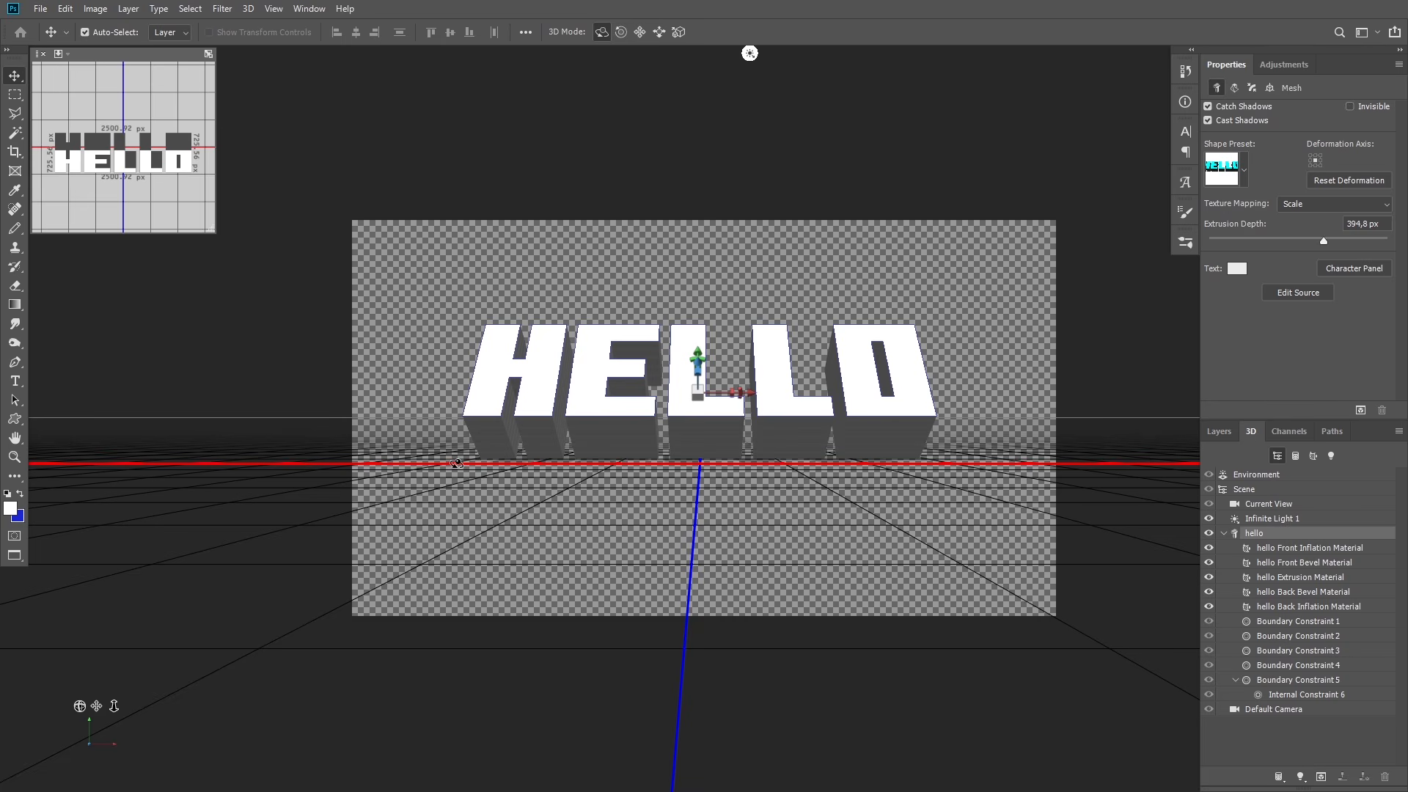
Step: Turn off Cast Shadows for the hello text mesh
click(1208, 121)
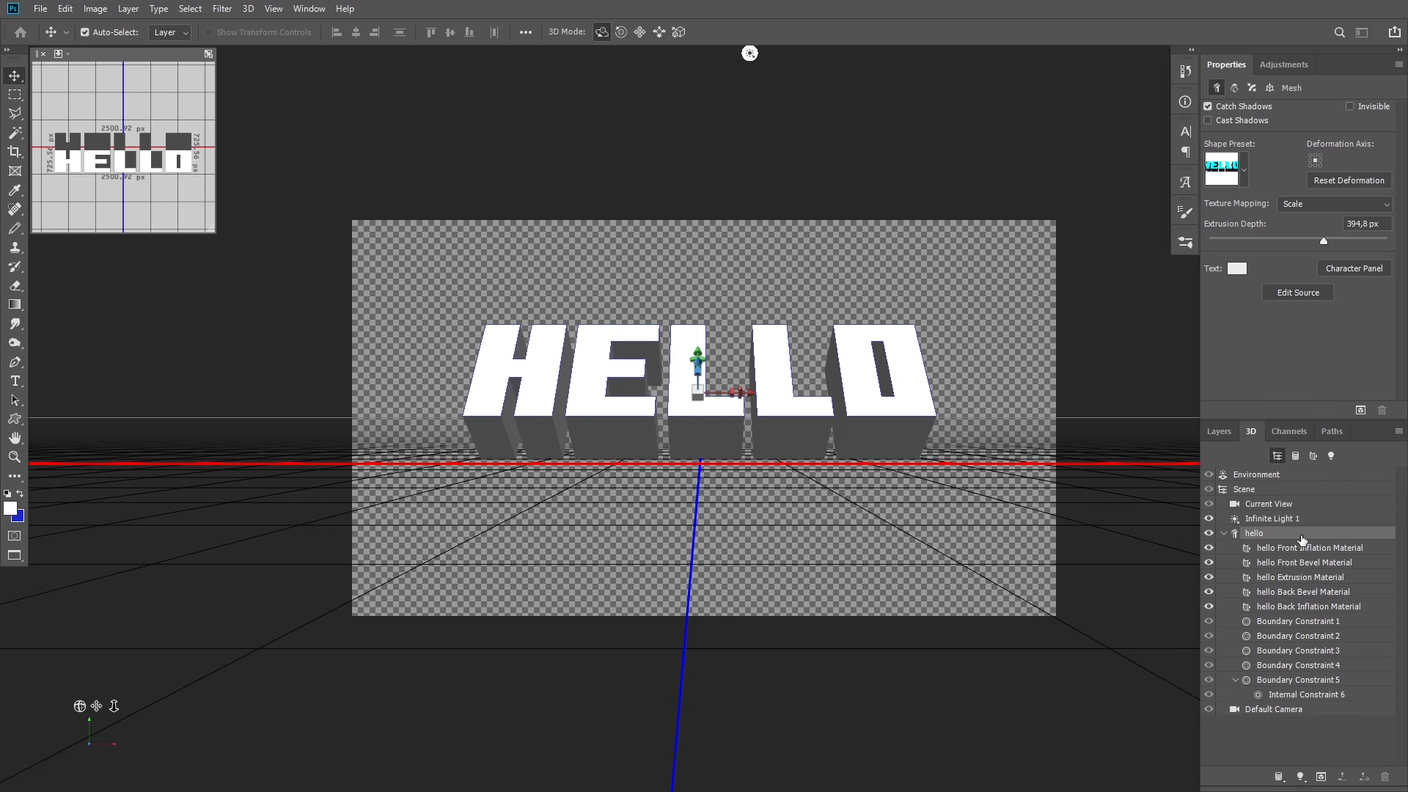
Step: Re-aim Infinite Light 1 so it shines from nearly straight in front of the text and lights the letters' lower sides
click(1283, 521)
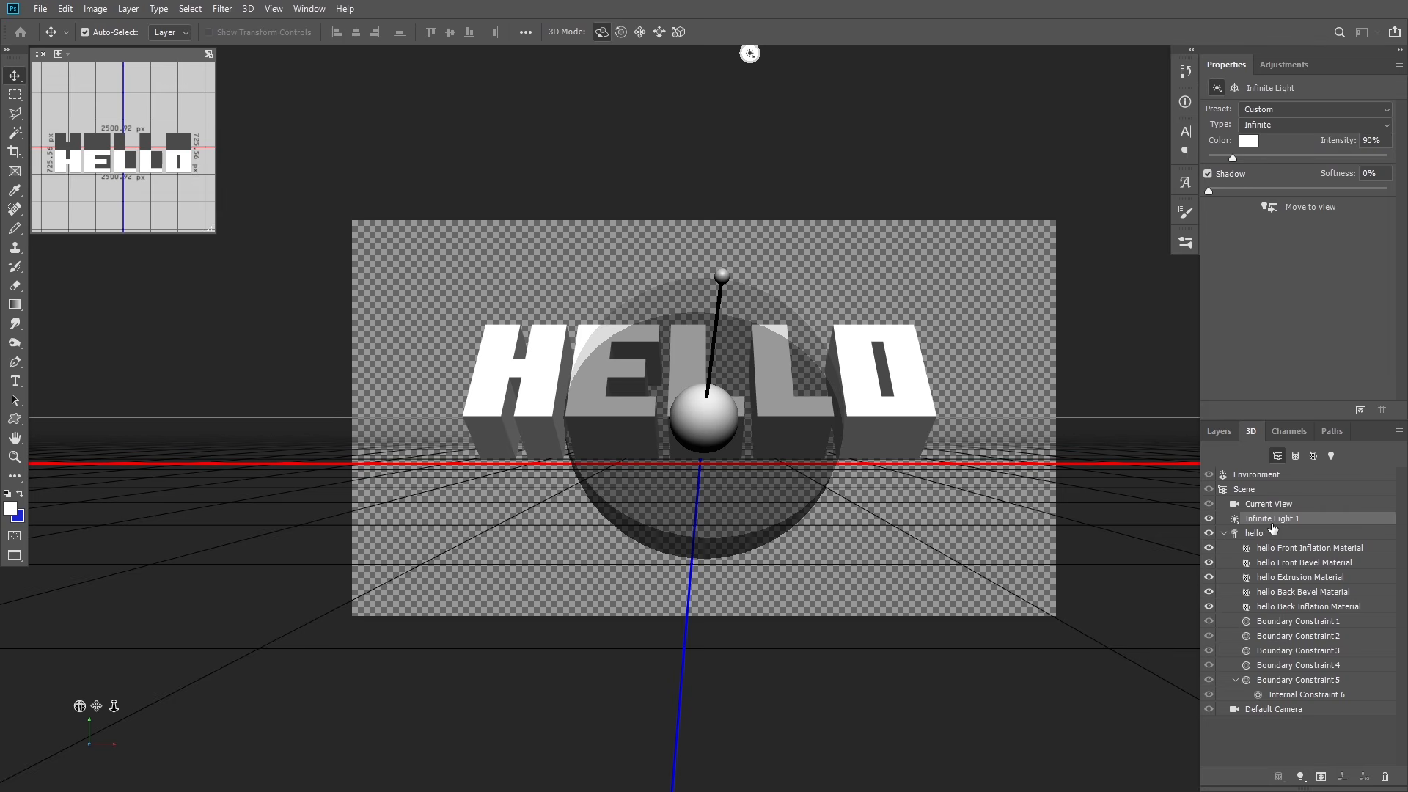
mouse_move(722, 275)
mouse_down()
mouse_move(693, 311)
mouse_move(701, 367)
mouse_up()
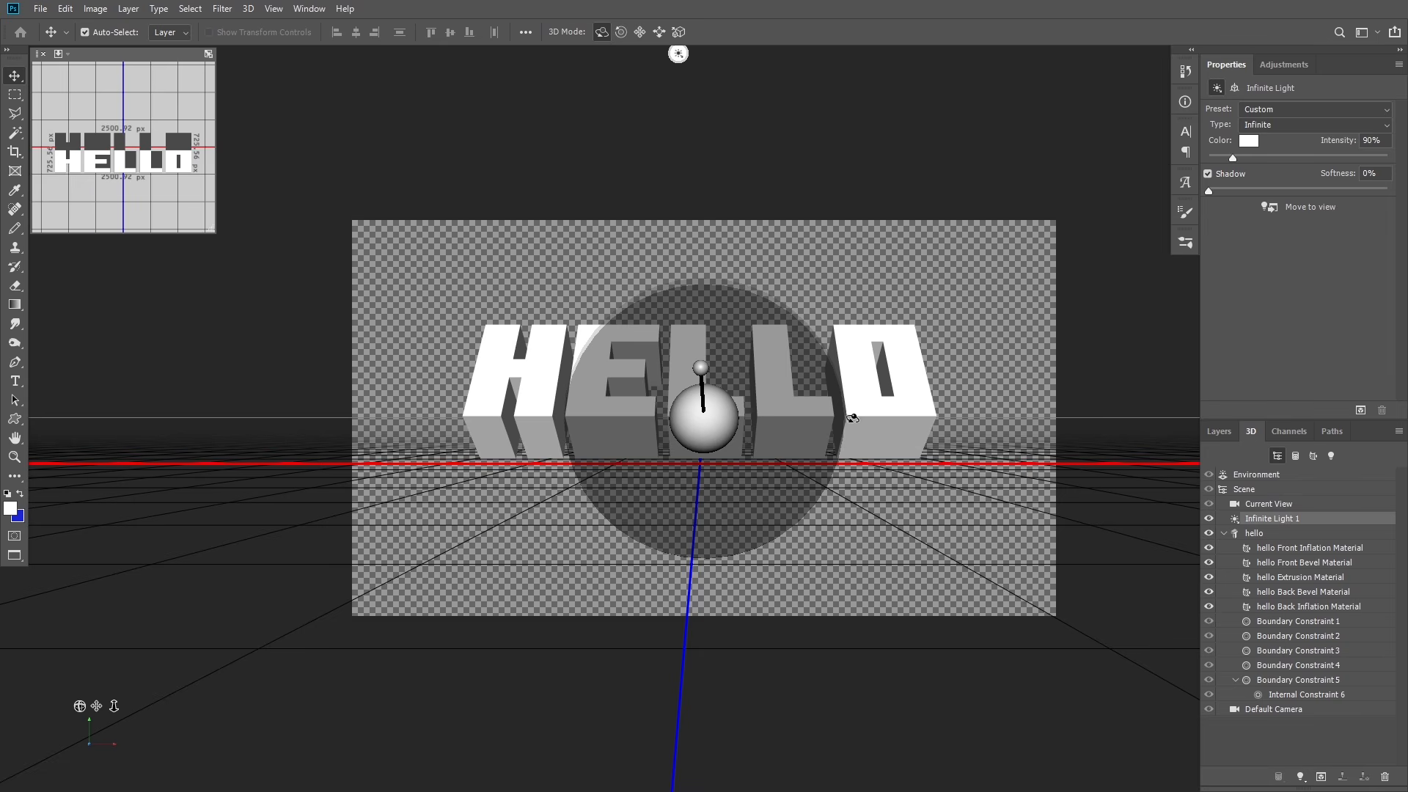
drag(945, 449, 745, 446)
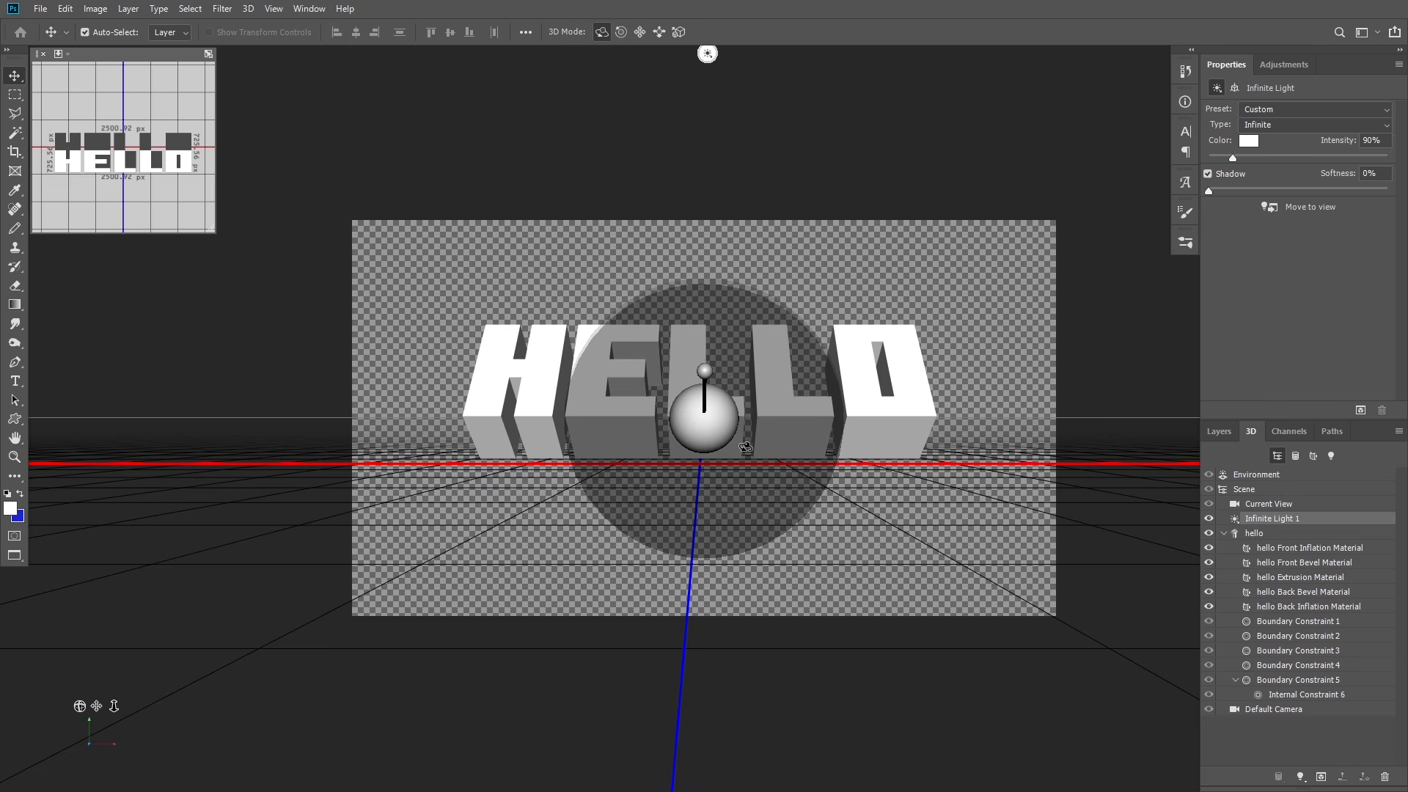
Step: Select the hello text mesh and look at the hello layer's Rasterize 3D option without applying it
click(807, 382)
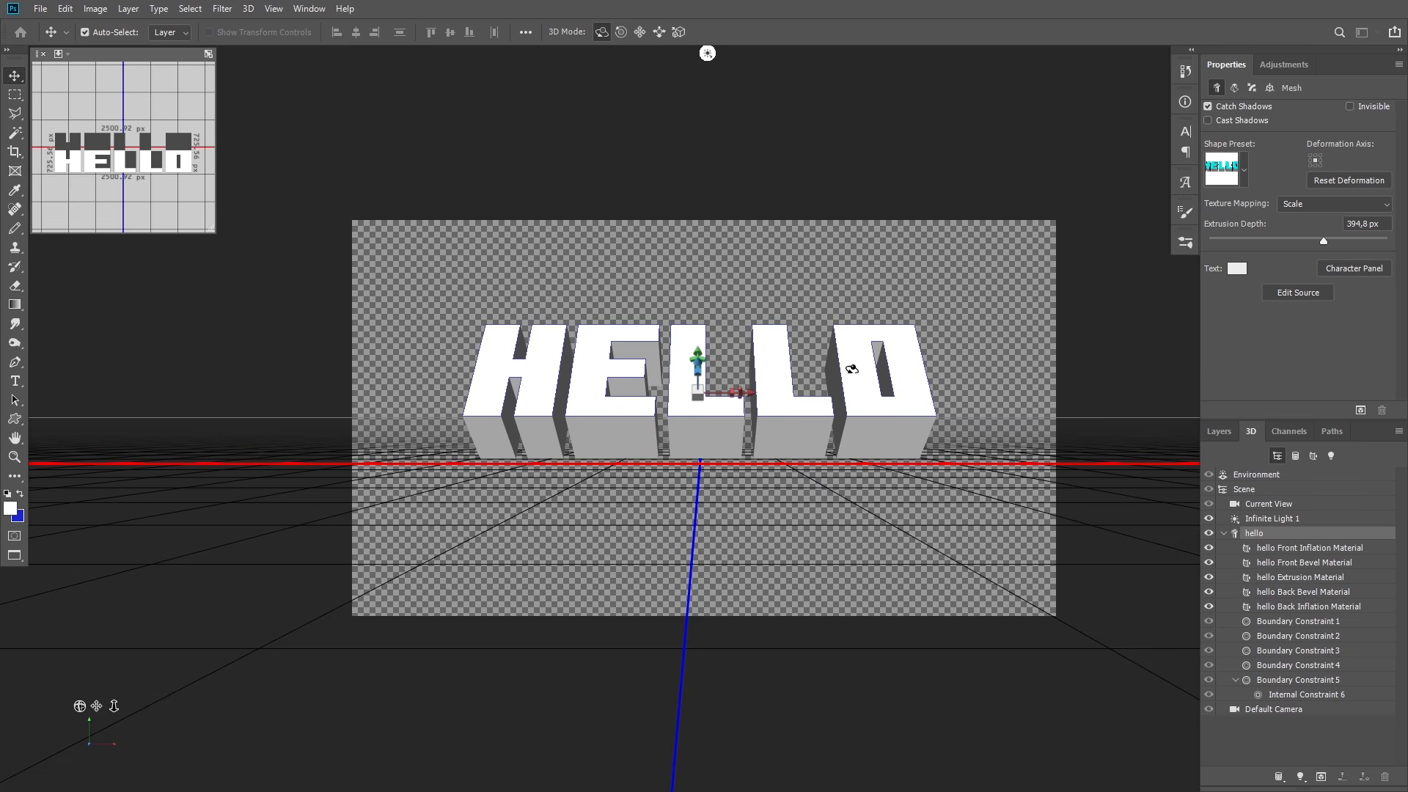
click(1226, 437)
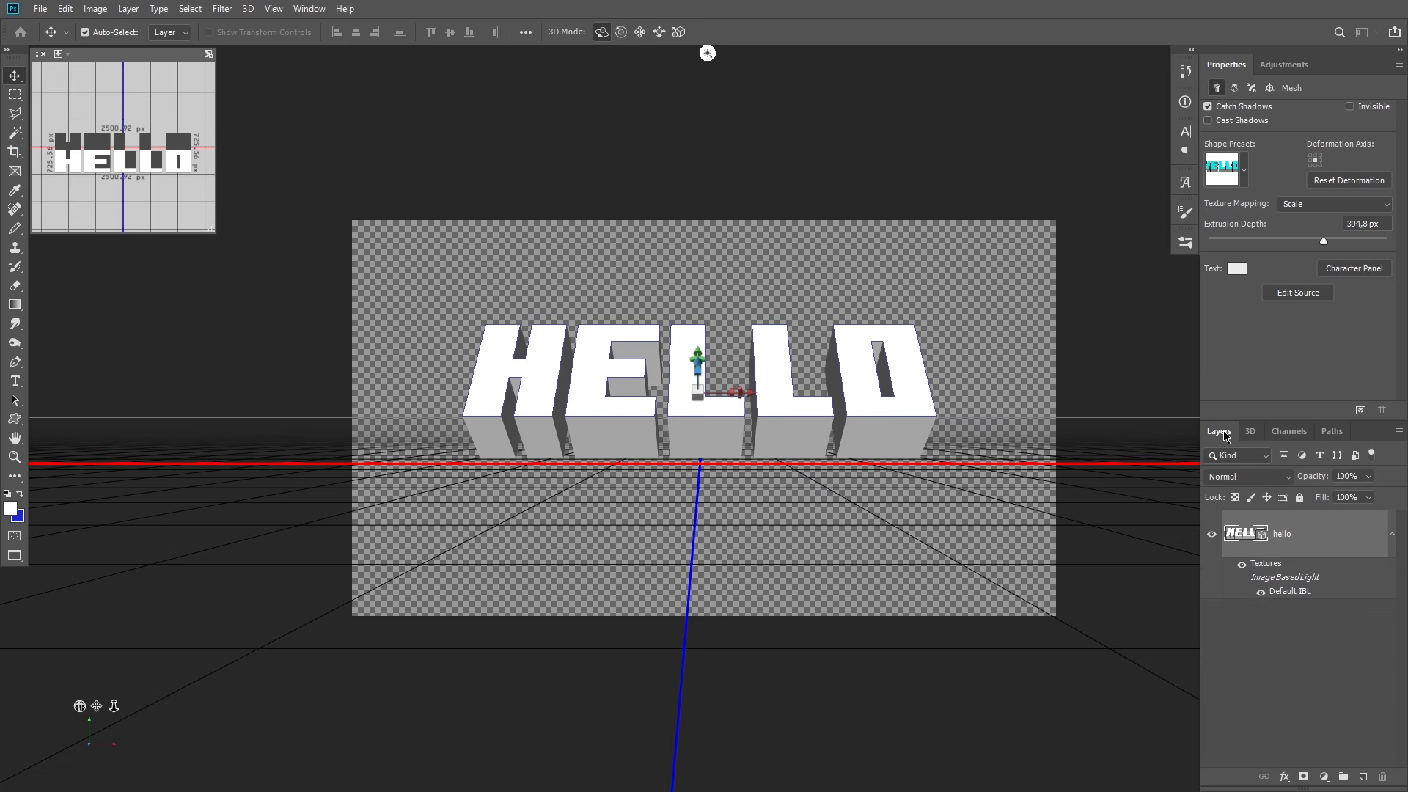
right_click(1295, 539)
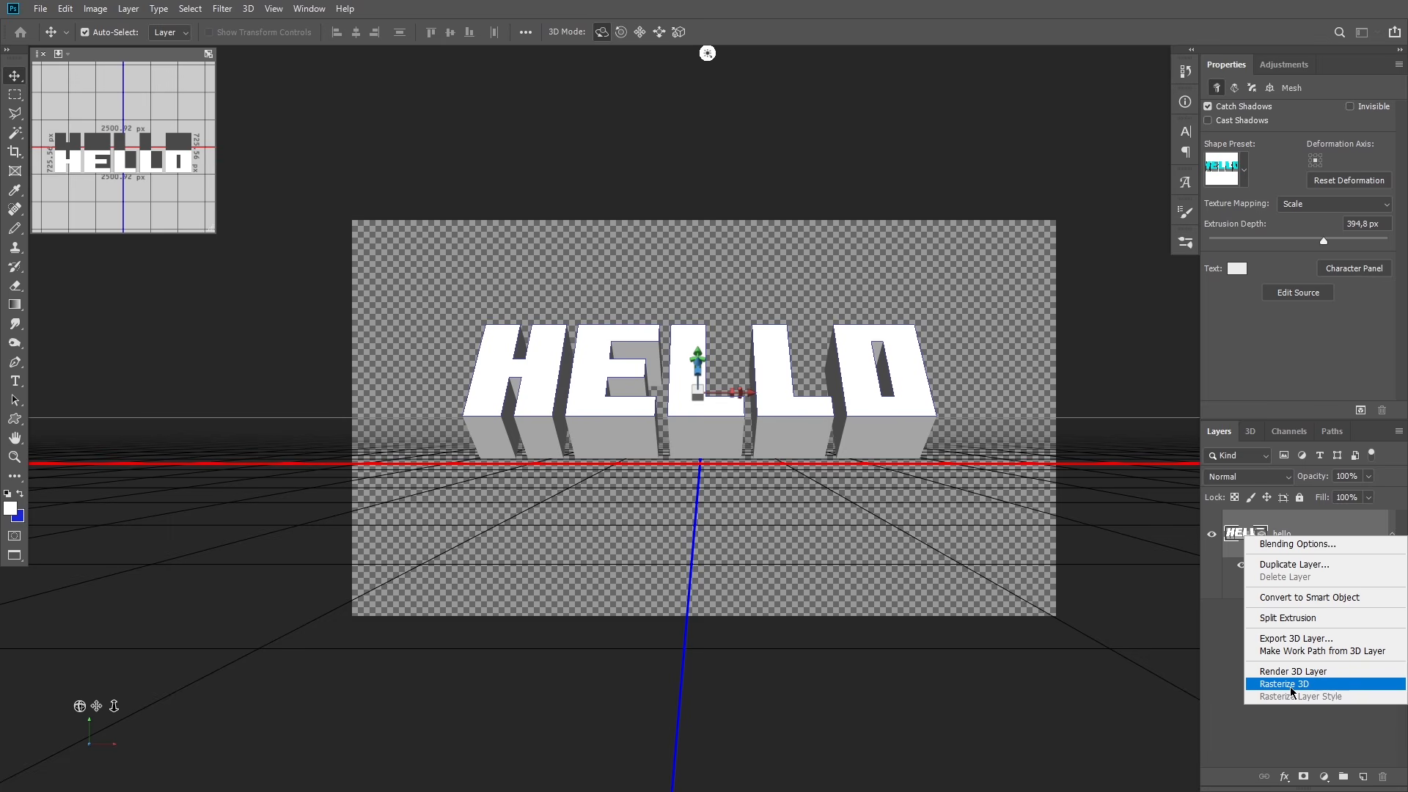
click(1233, 553)
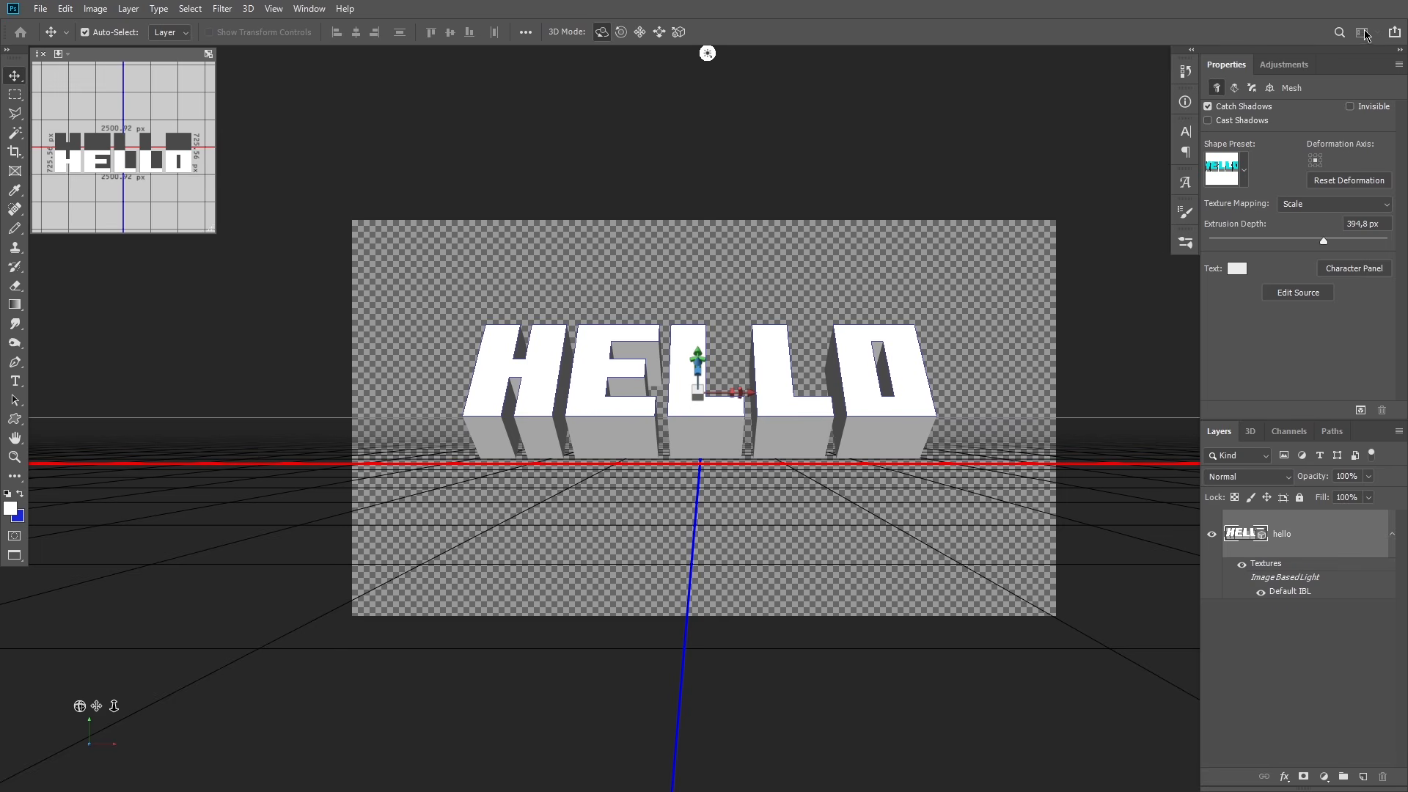
Step: Show the 3D scene list and check the available workspaces, keeping Essentials selected
click(1251, 432)
click(1377, 32)
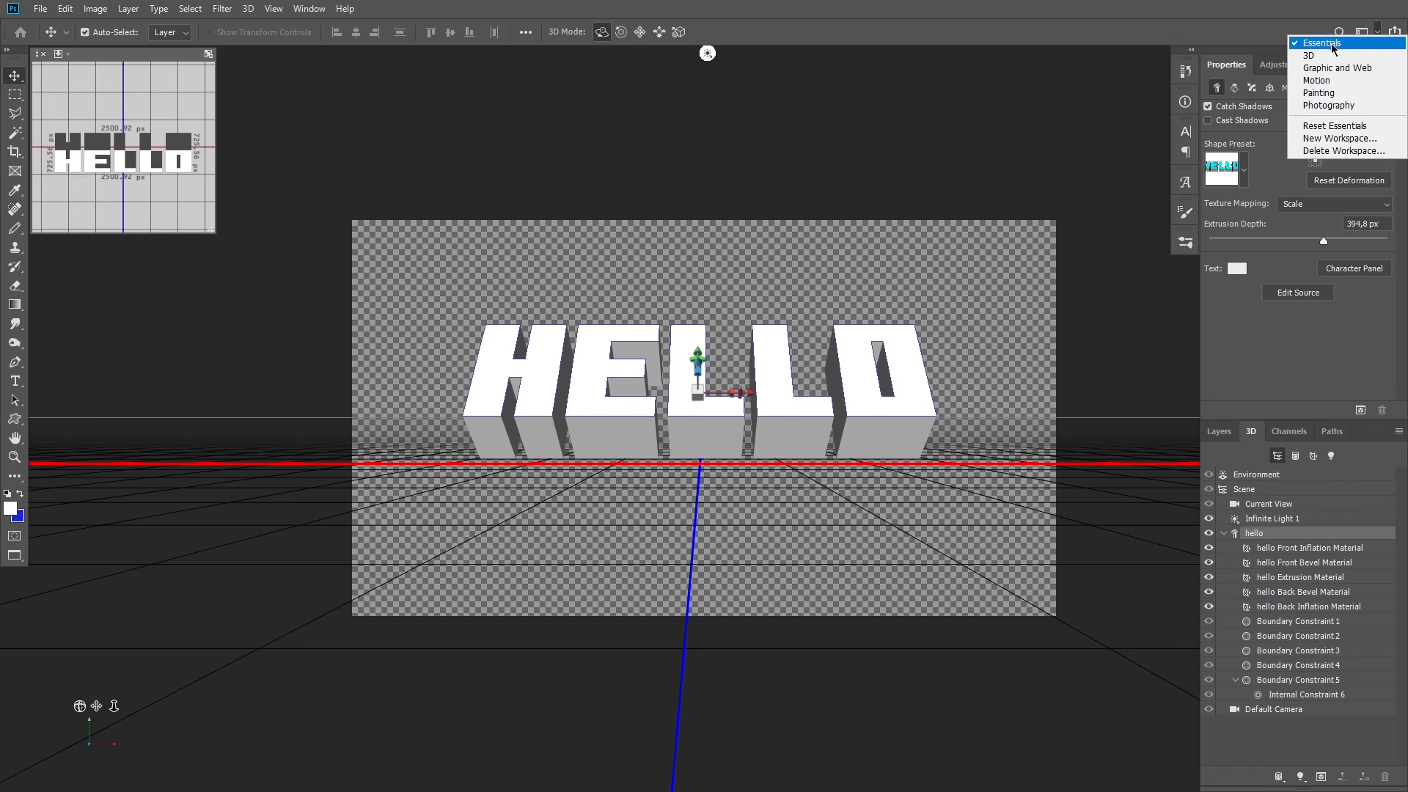
click(1375, 35)
click(1375, 35)
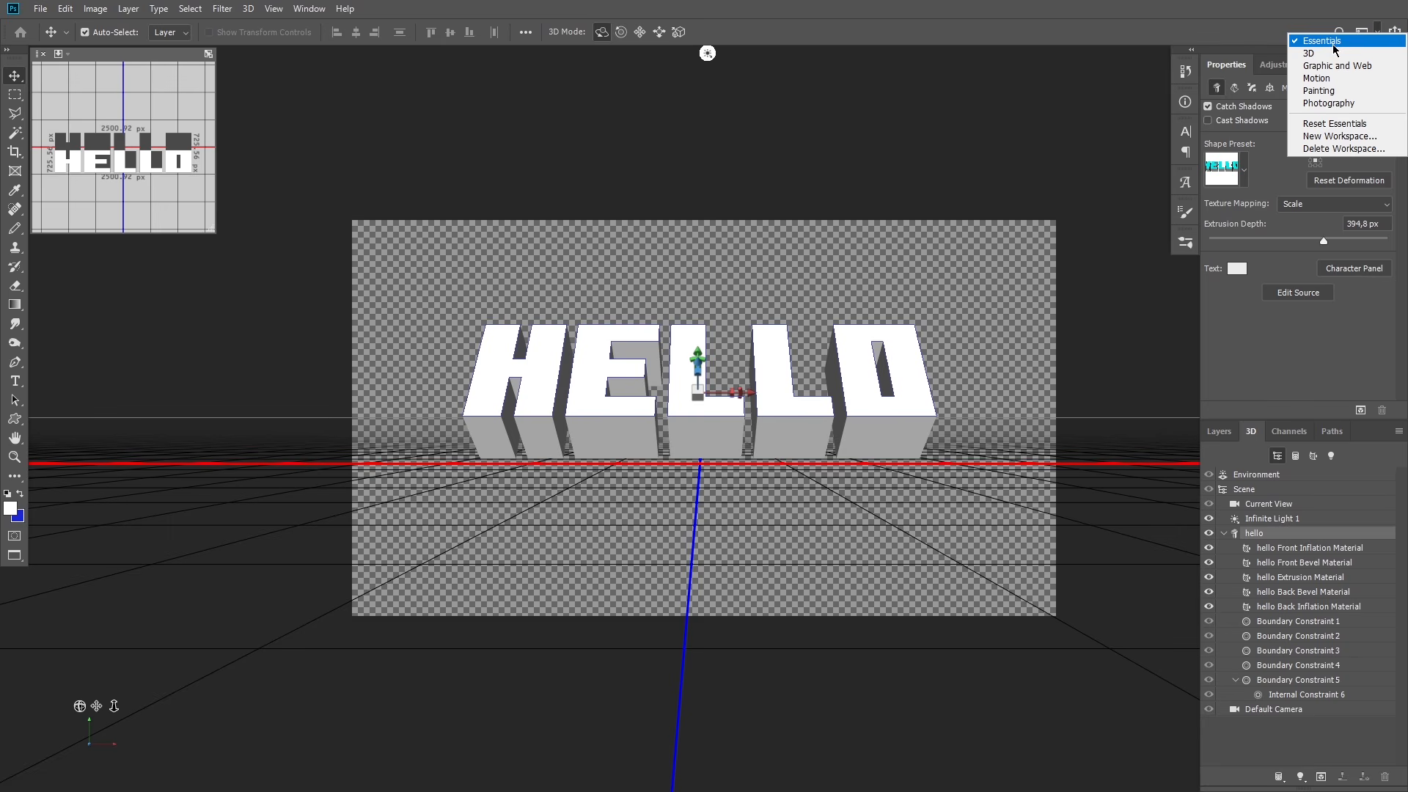
click(1333, 42)
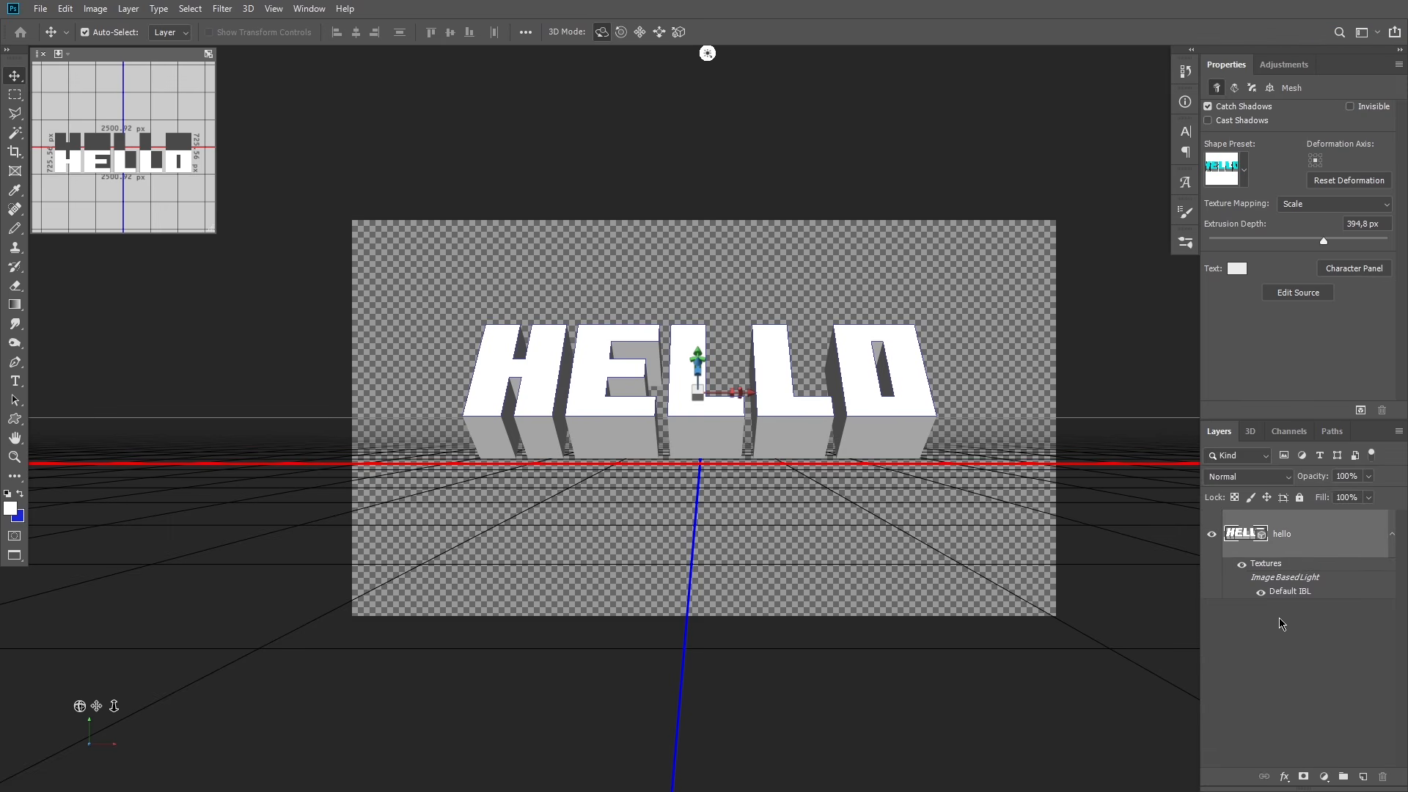
Step: Rasterize the 3D hello layer
right_click(1322, 541)
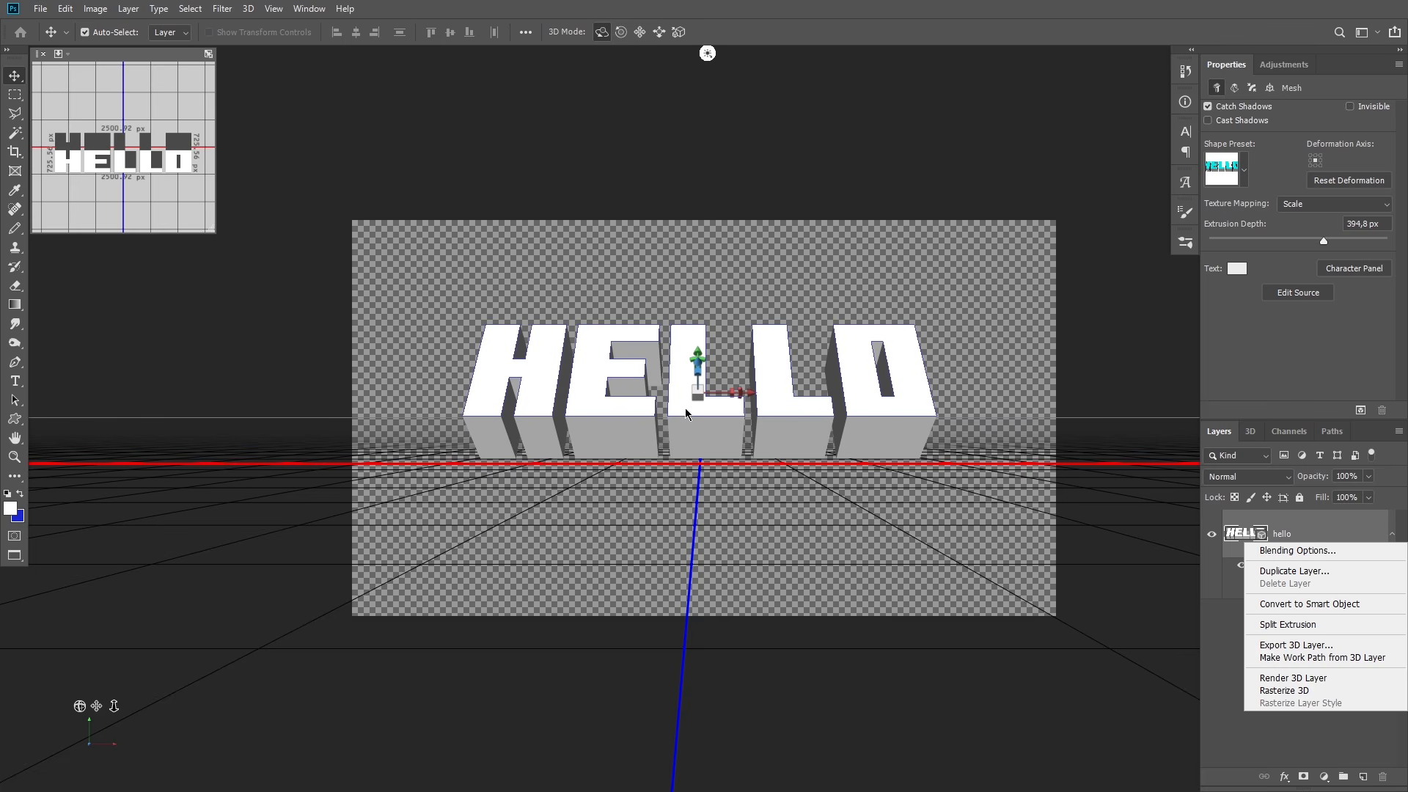
key(Escape)
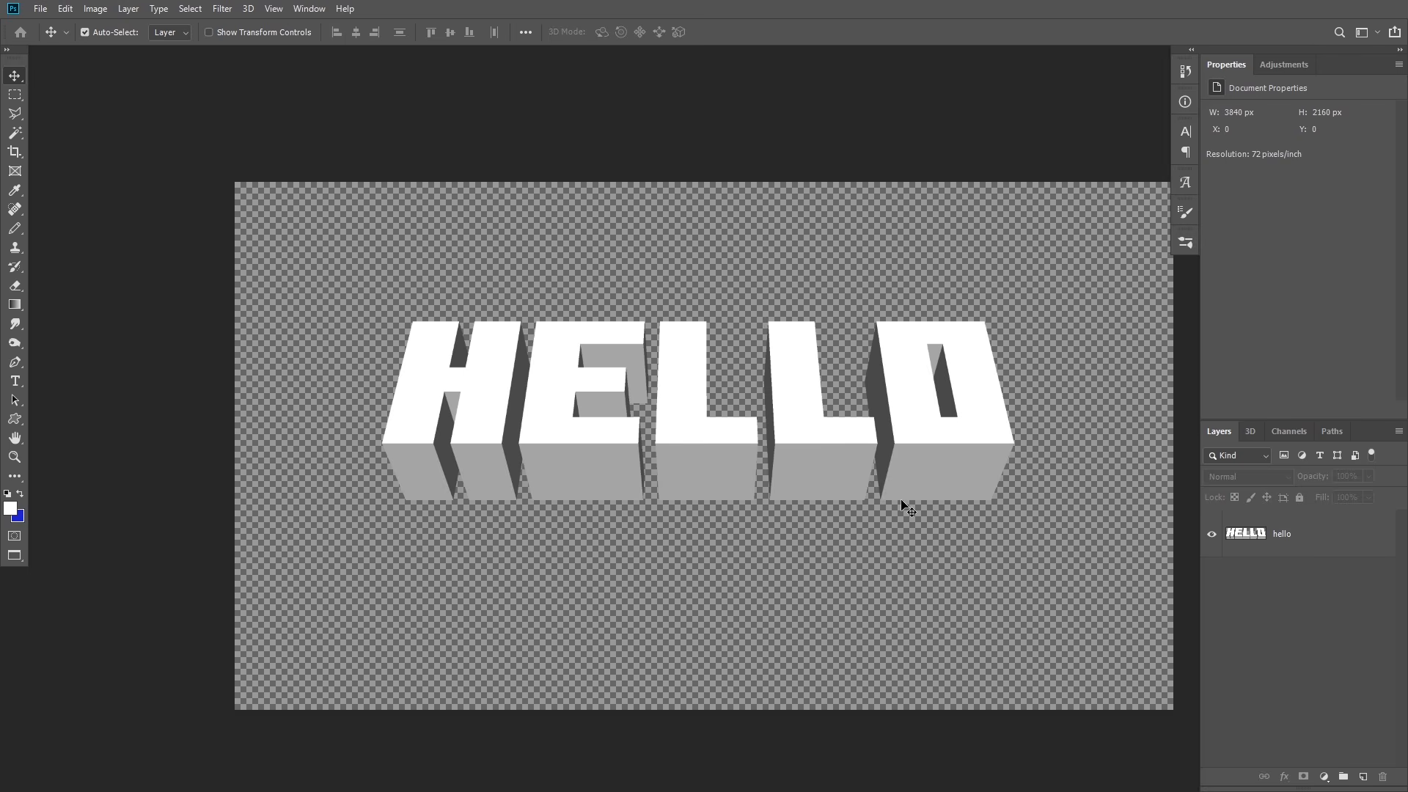
Step: Set the Magic Wand tolerance to 10 and select all white front faces on the hello layer
key(ctrl+plus)
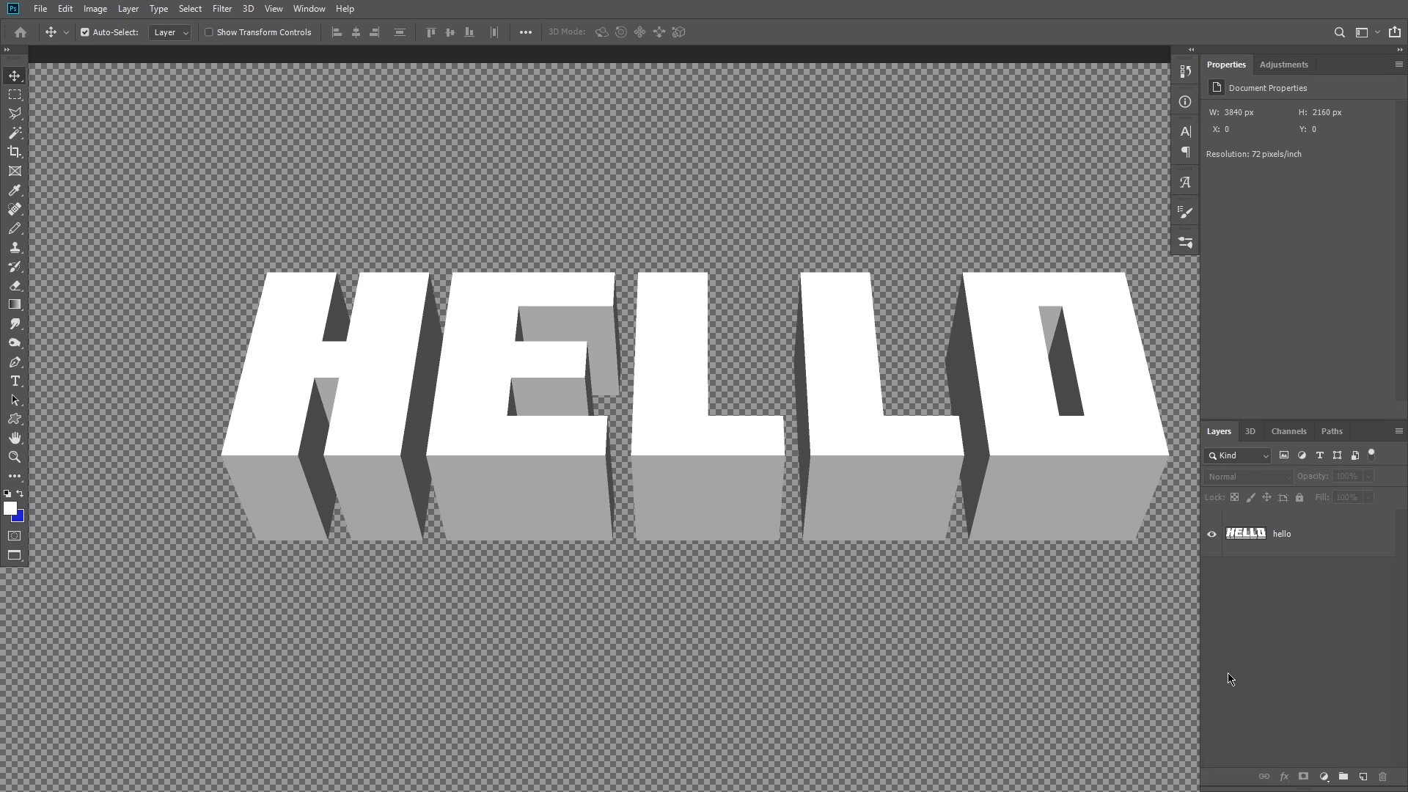
click(15, 137)
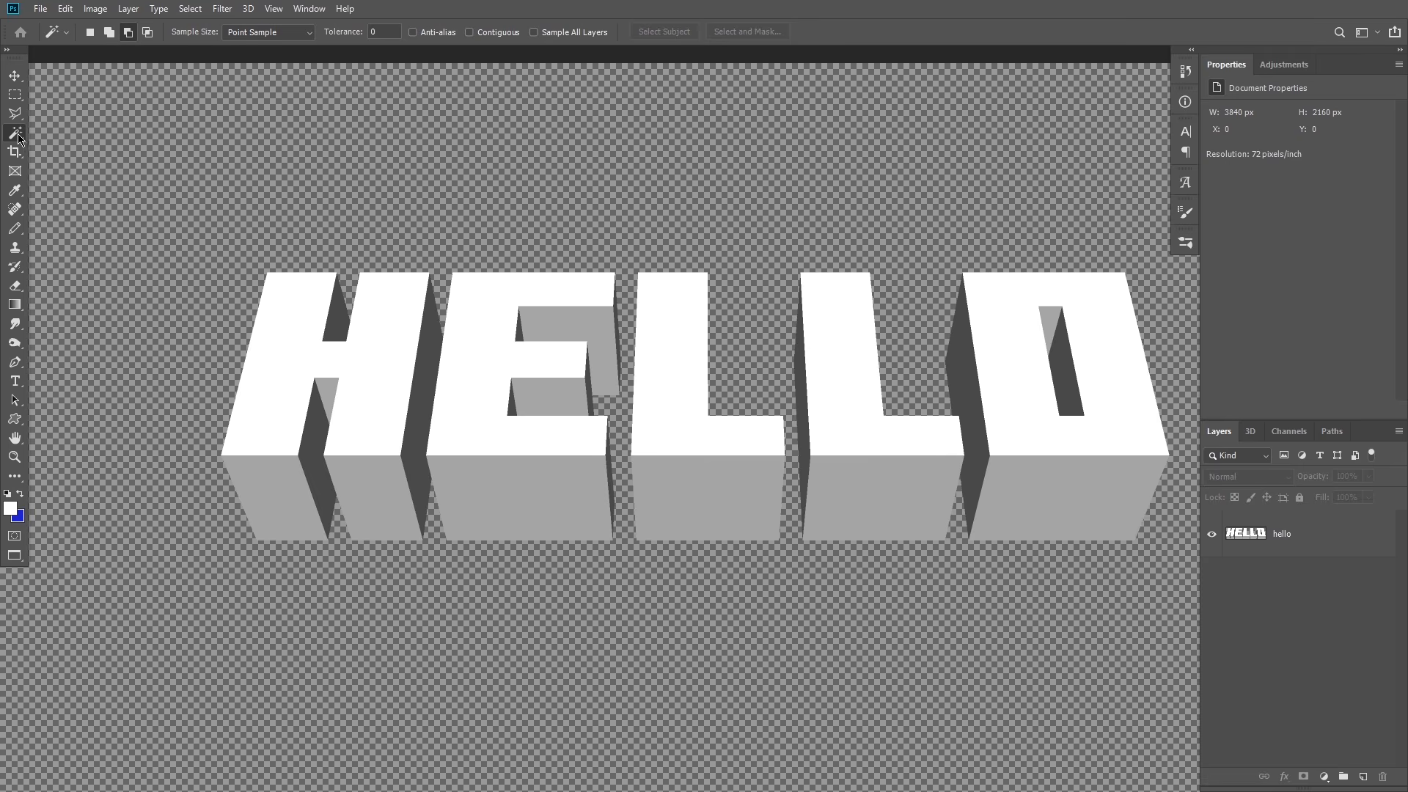
click(393, 30)
text(10)
click(1297, 544)
click(655, 362)
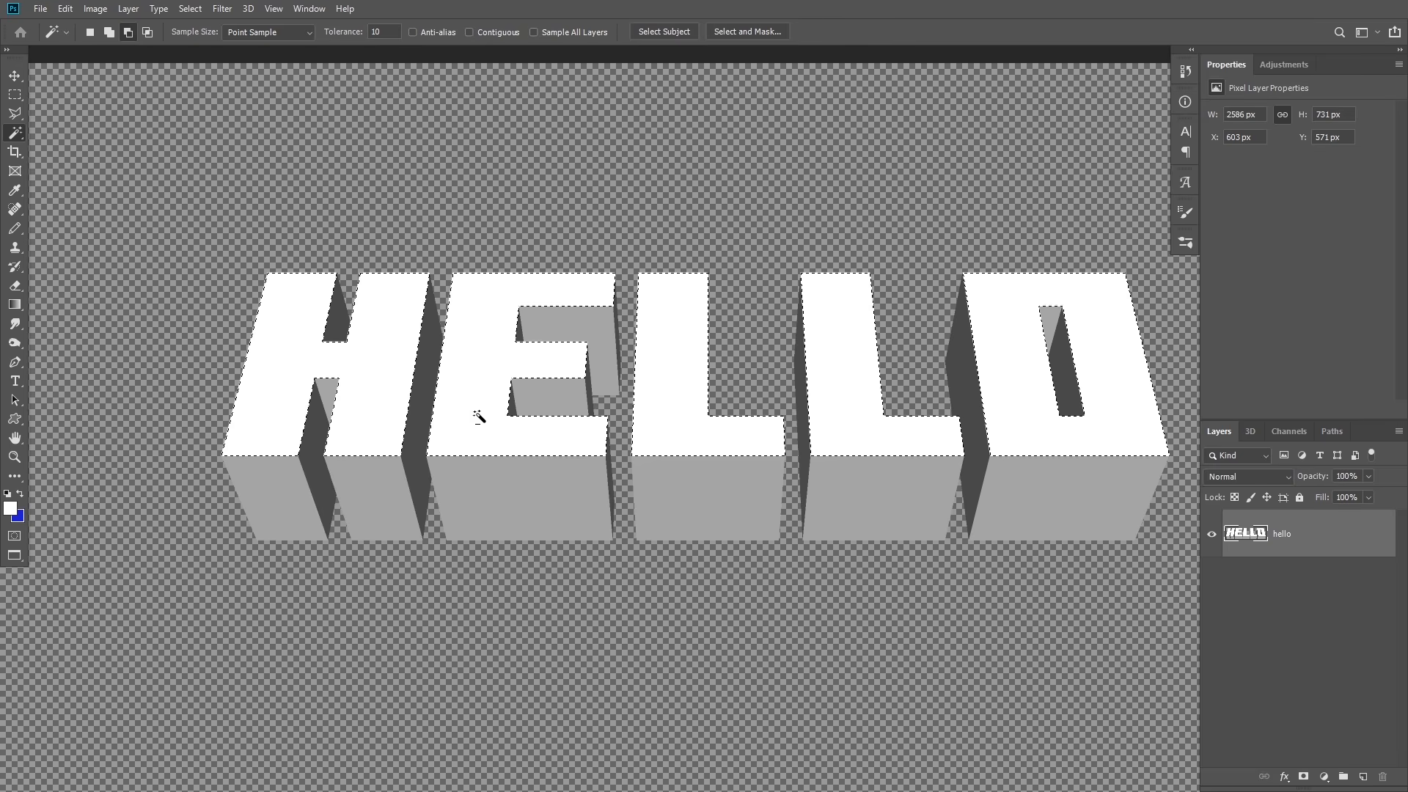
Step: Deselect and reselect the white front faces with the Magic Wand, keeping the tolerance at 10
key(ctrl+d)
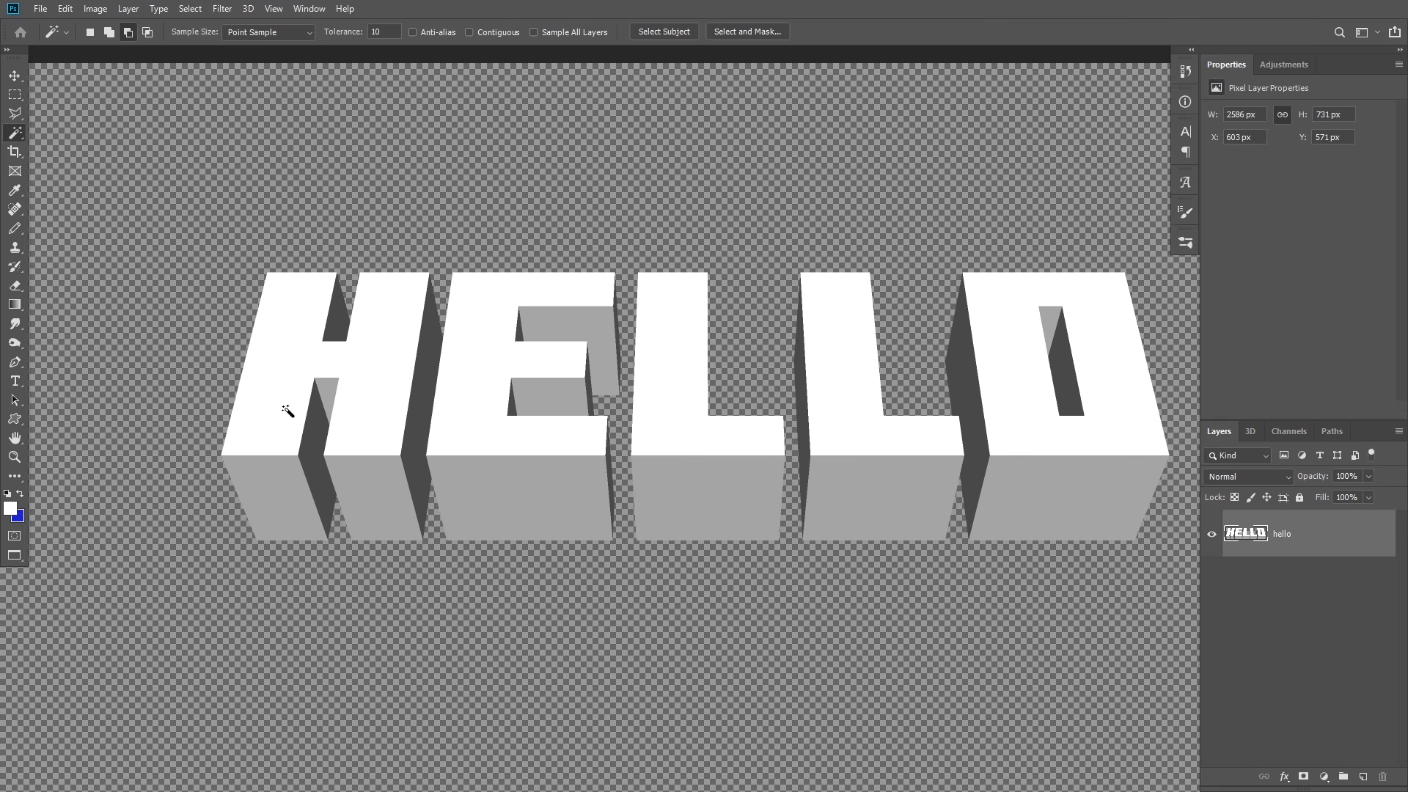
click(293, 358)
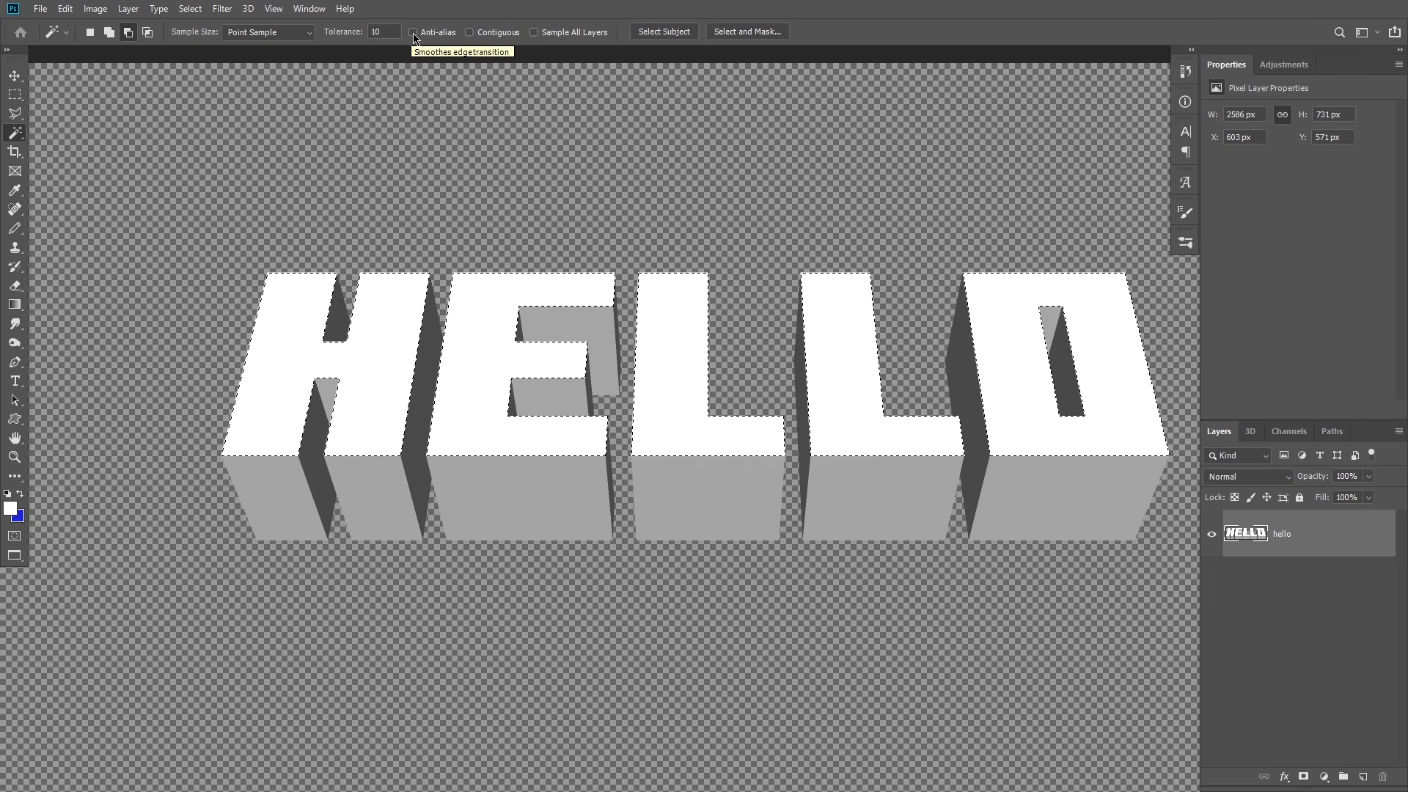
key(ctrl+d)
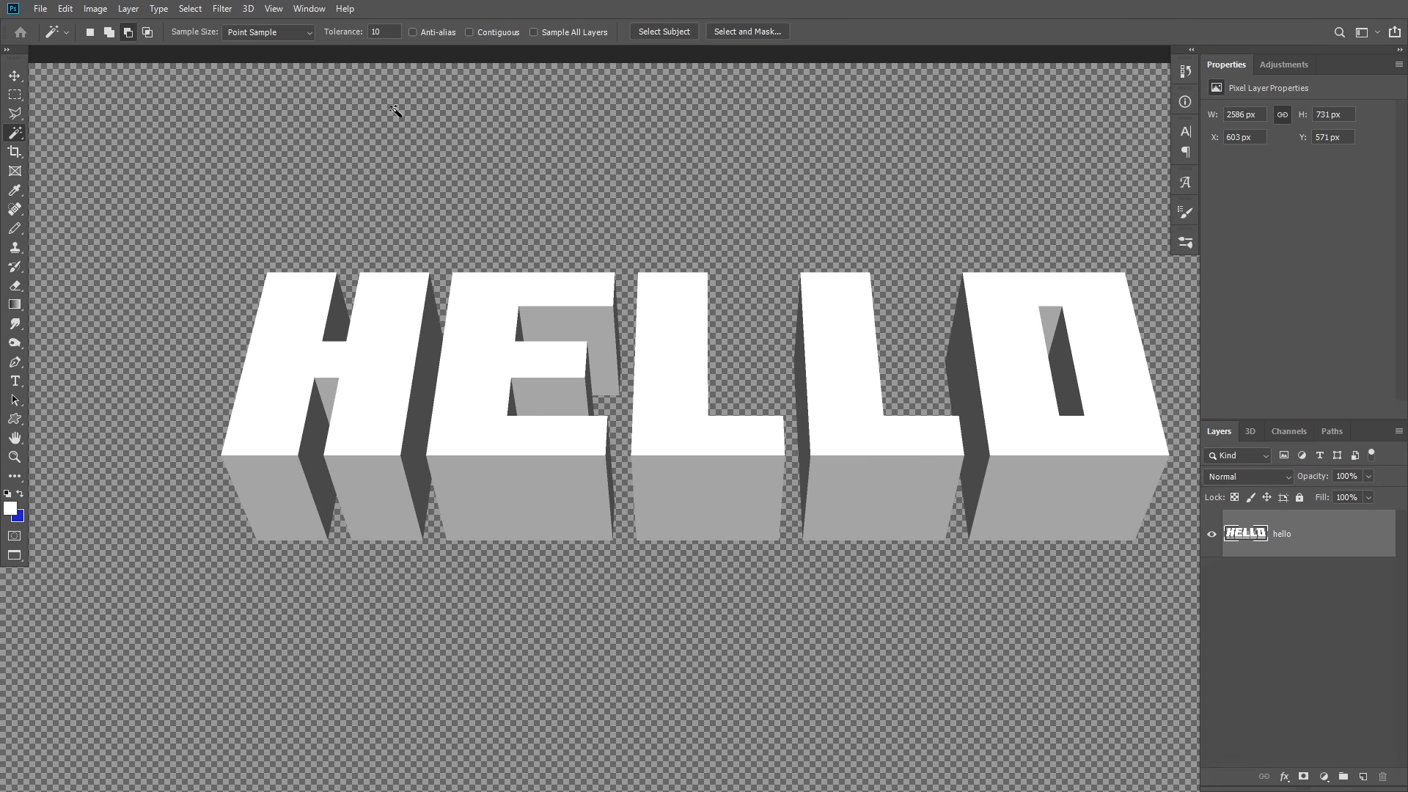
click(387, 31)
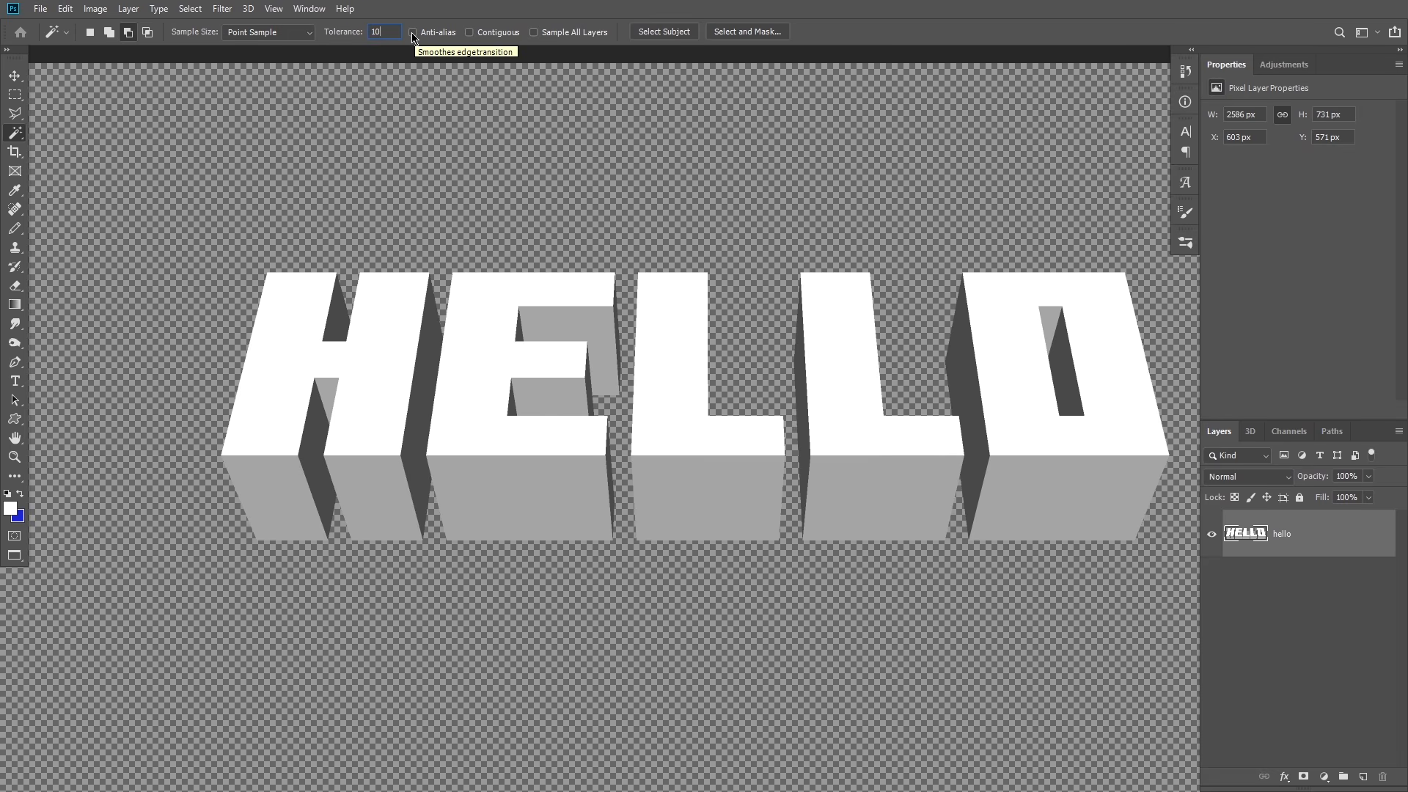
click(377, 368)
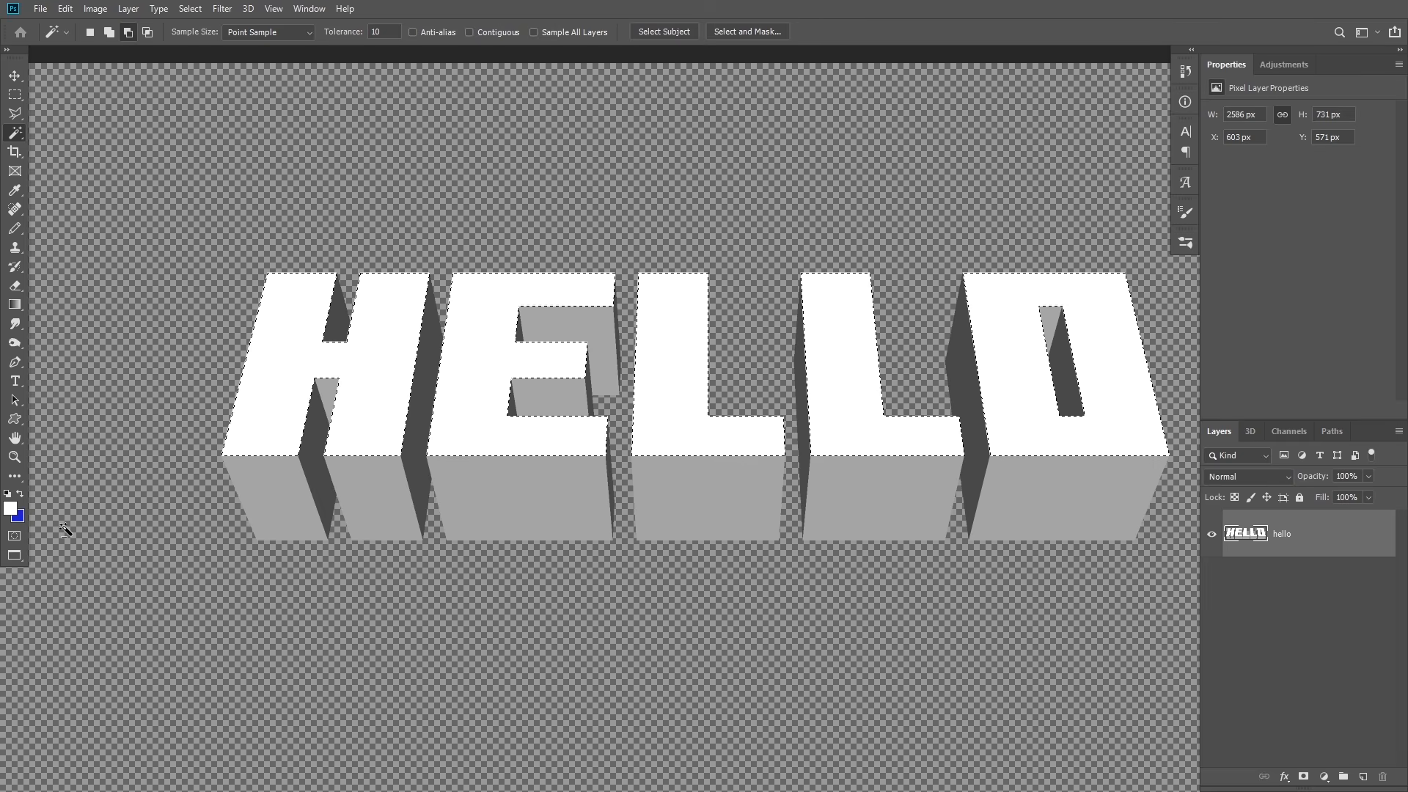
Step: Set the foreground colour to pure red and swap it with the blue background colour
click(10, 509)
drag(926, 223, 858, 221)
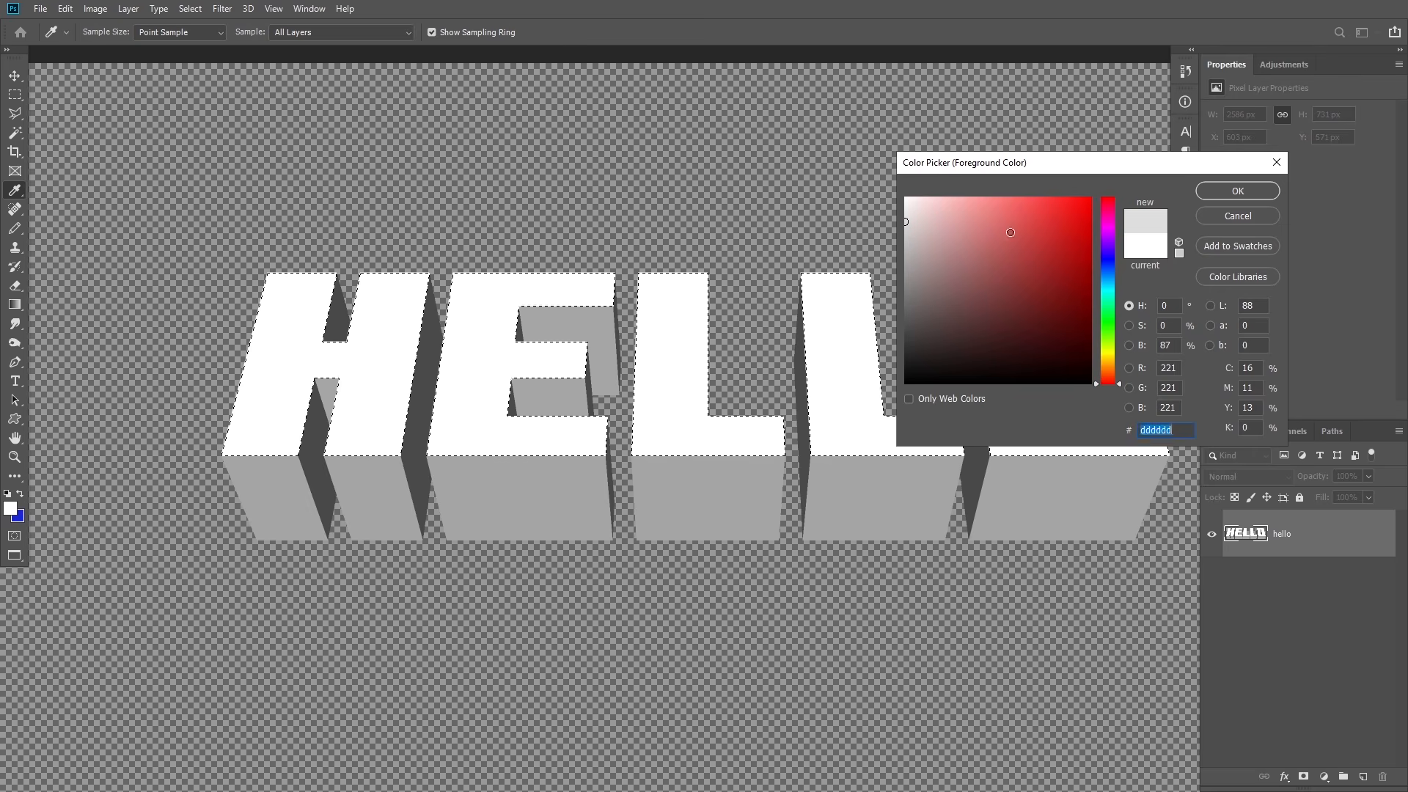
drag(1003, 238, 1180, 154)
click(1238, 190)
key(w)
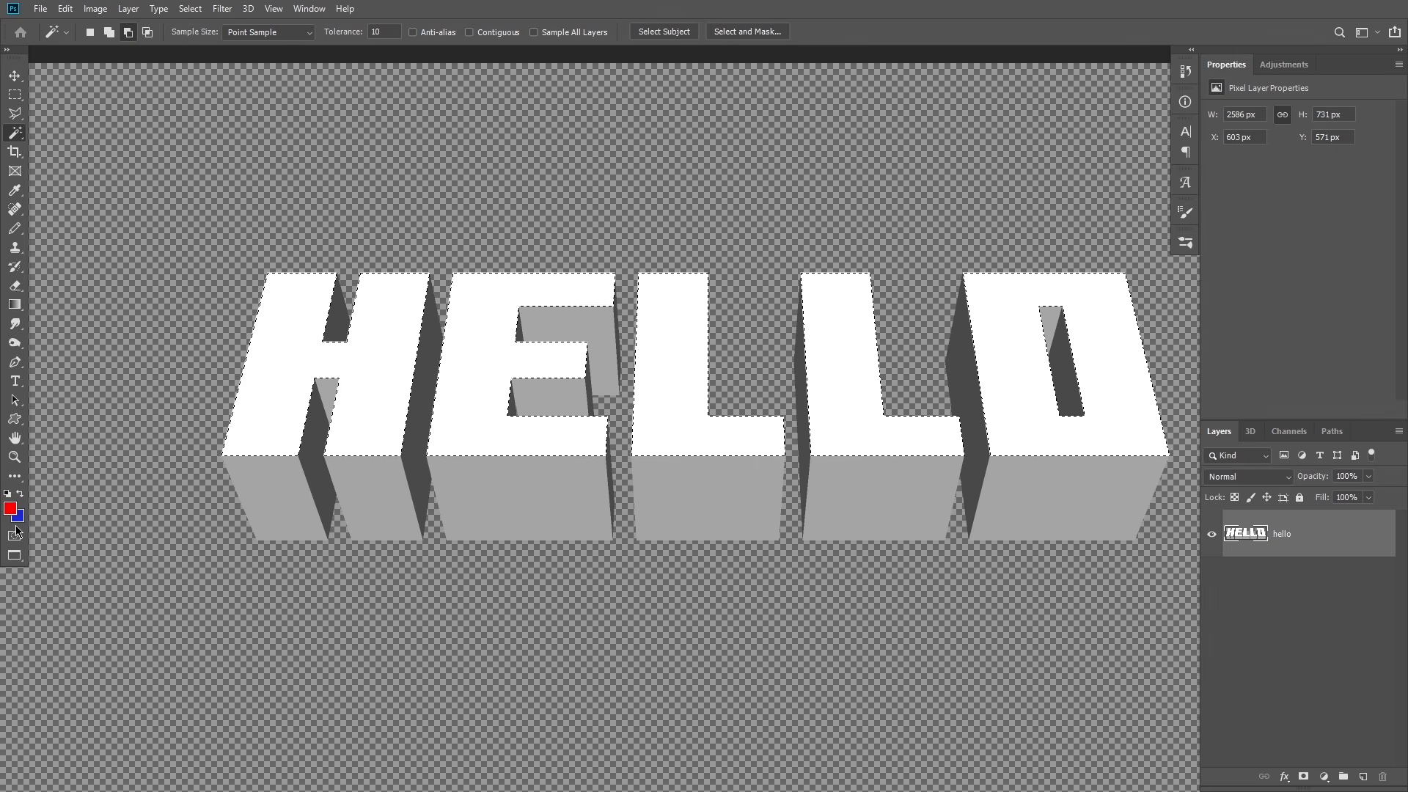
key(x)
Step: Fill the selected front faces with a Foreground to Background gradient, blue at the letters' tops to red below, and undo it
click(15, 304)
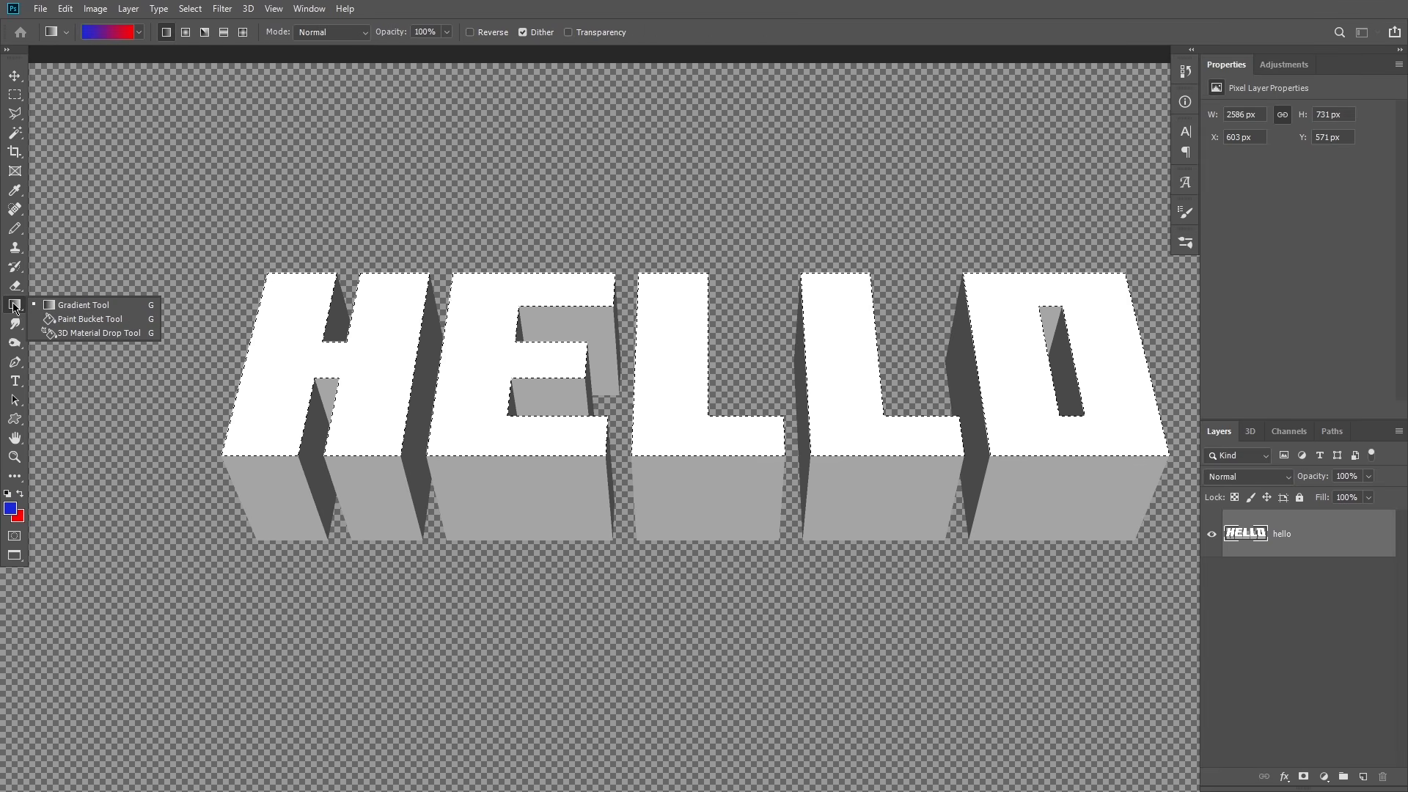
click(76, 304)
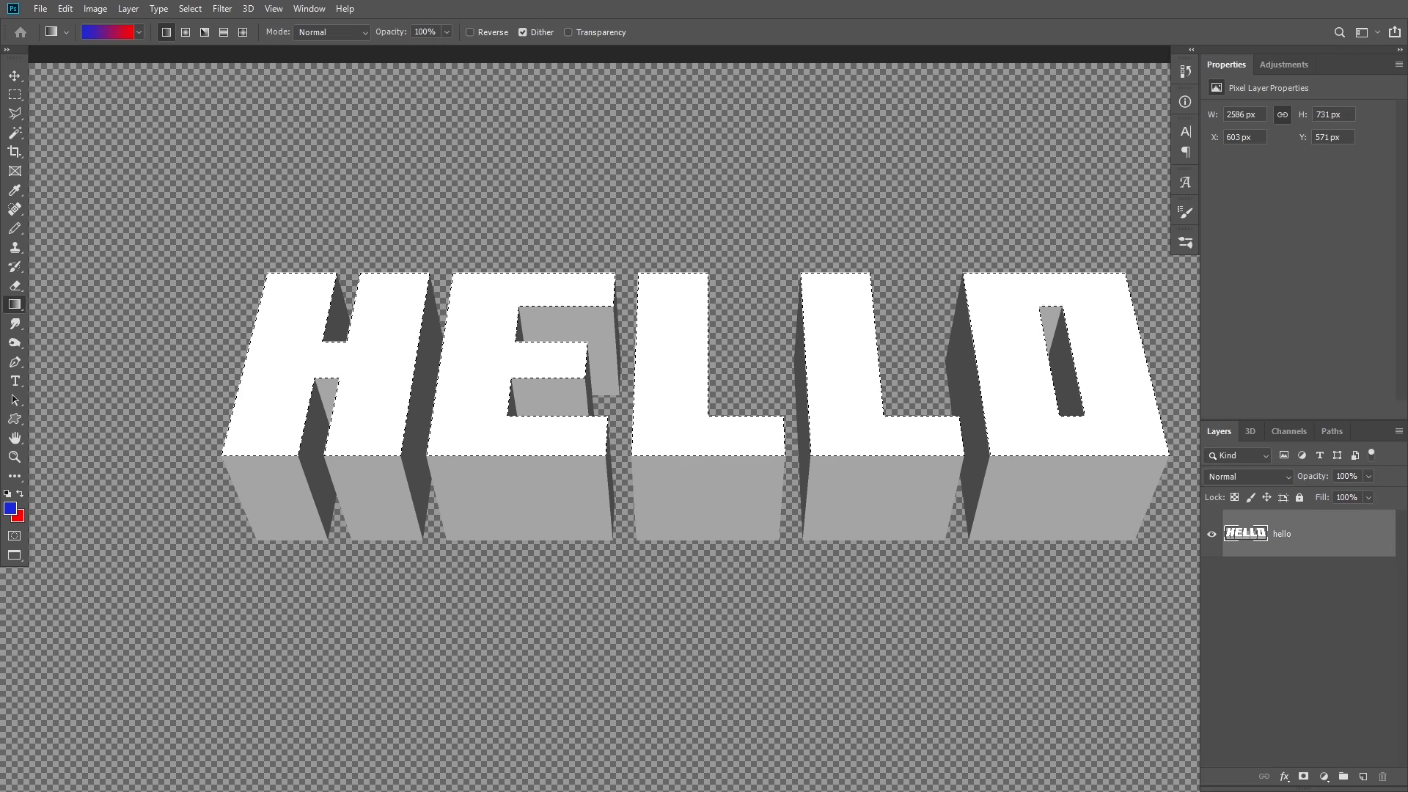
click(108, 33)
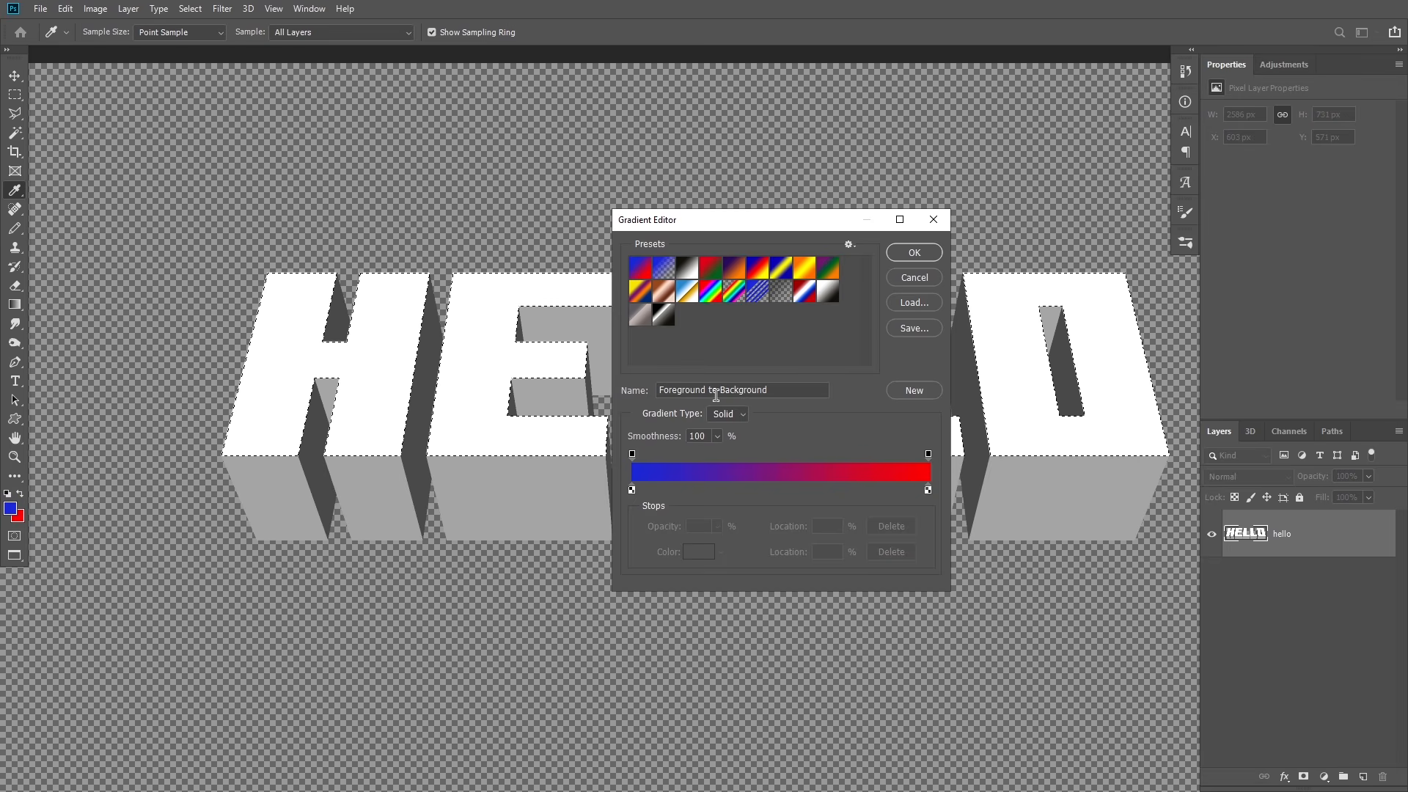
click(913, 253)
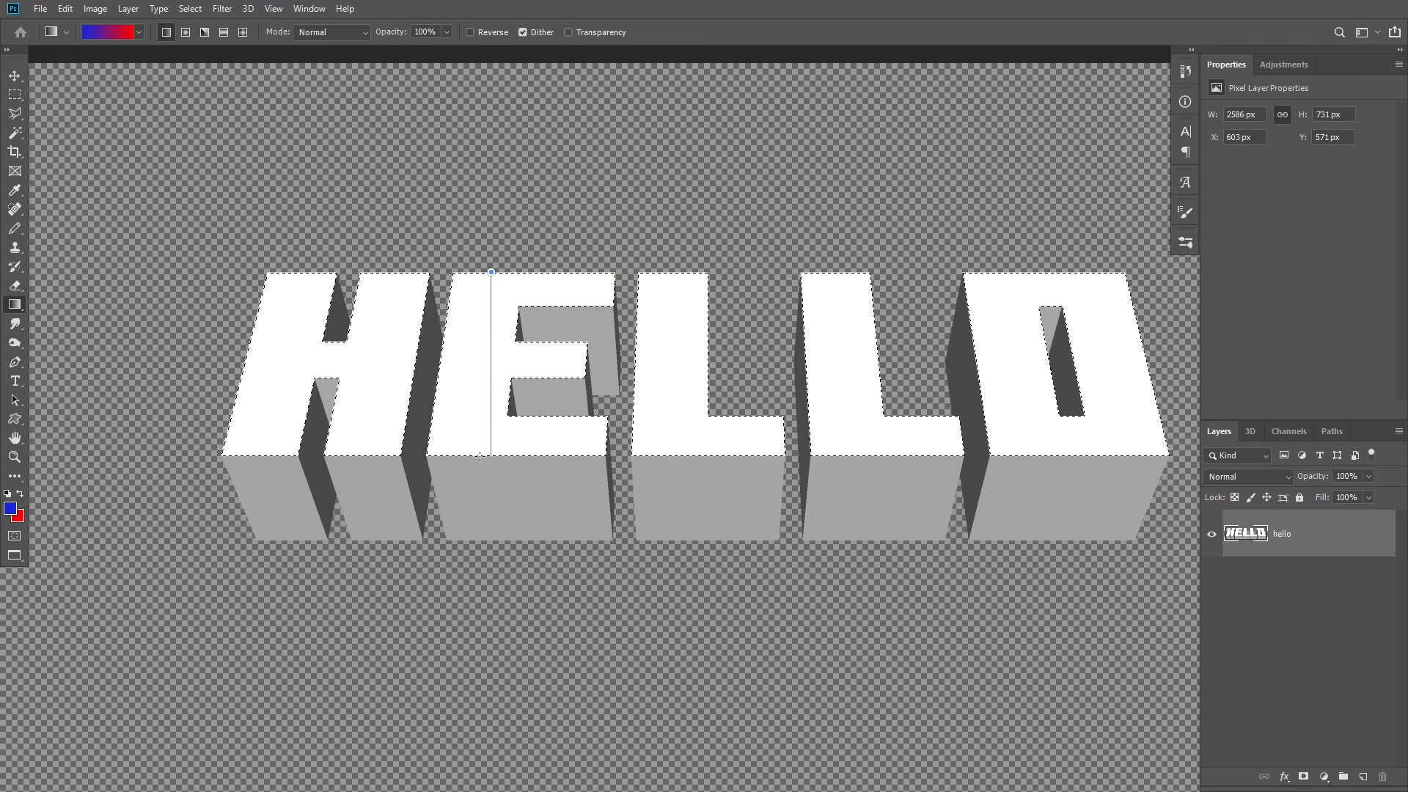
drag(480, 456, 480, 458)
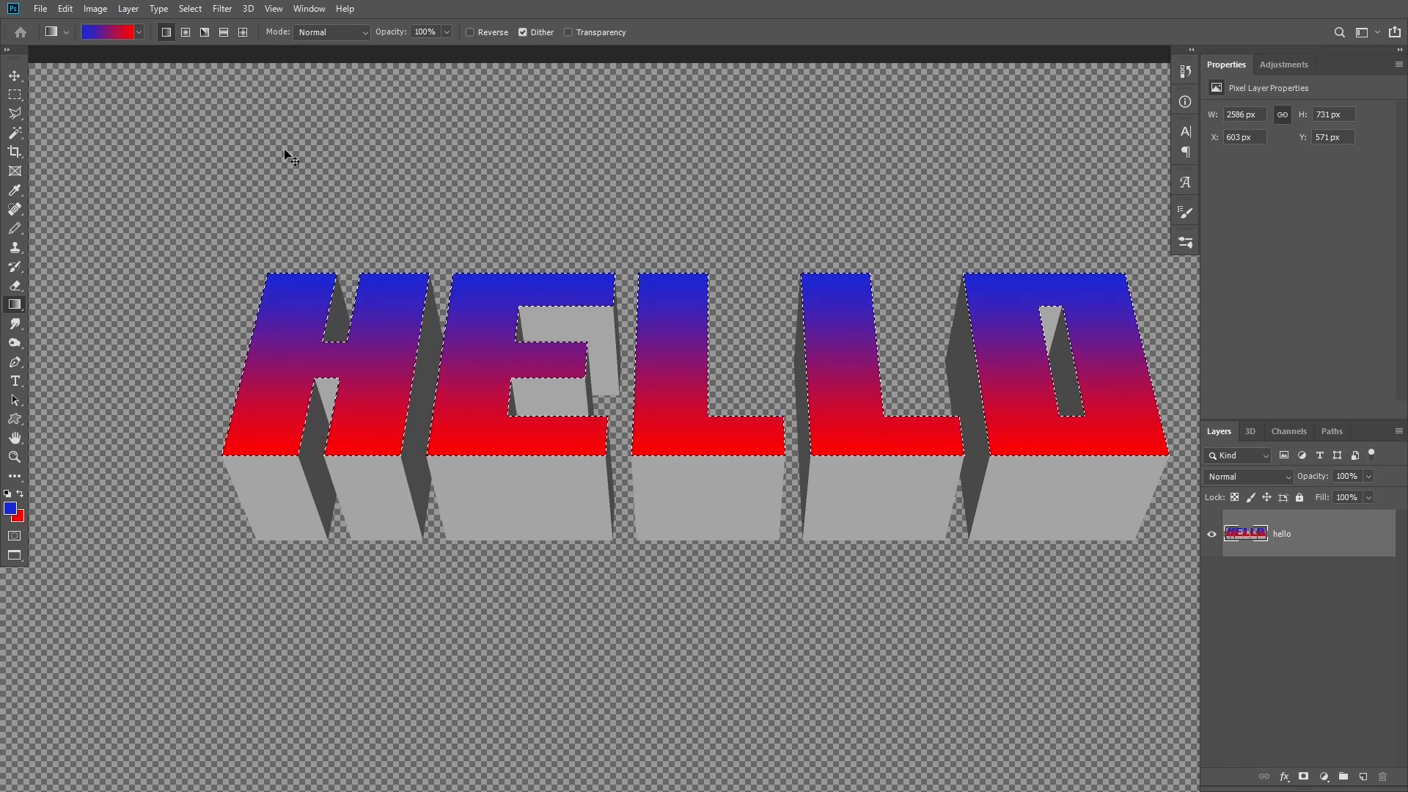
key(ctrl+d)
key(ctrl+z)
key(ctrl+z)
Step: Fill the front faces with the gradient running from blue at the letters' bottoms to red at their tops, and undo it
drag(486, 456, 491, 275)
key(ctrl+d)
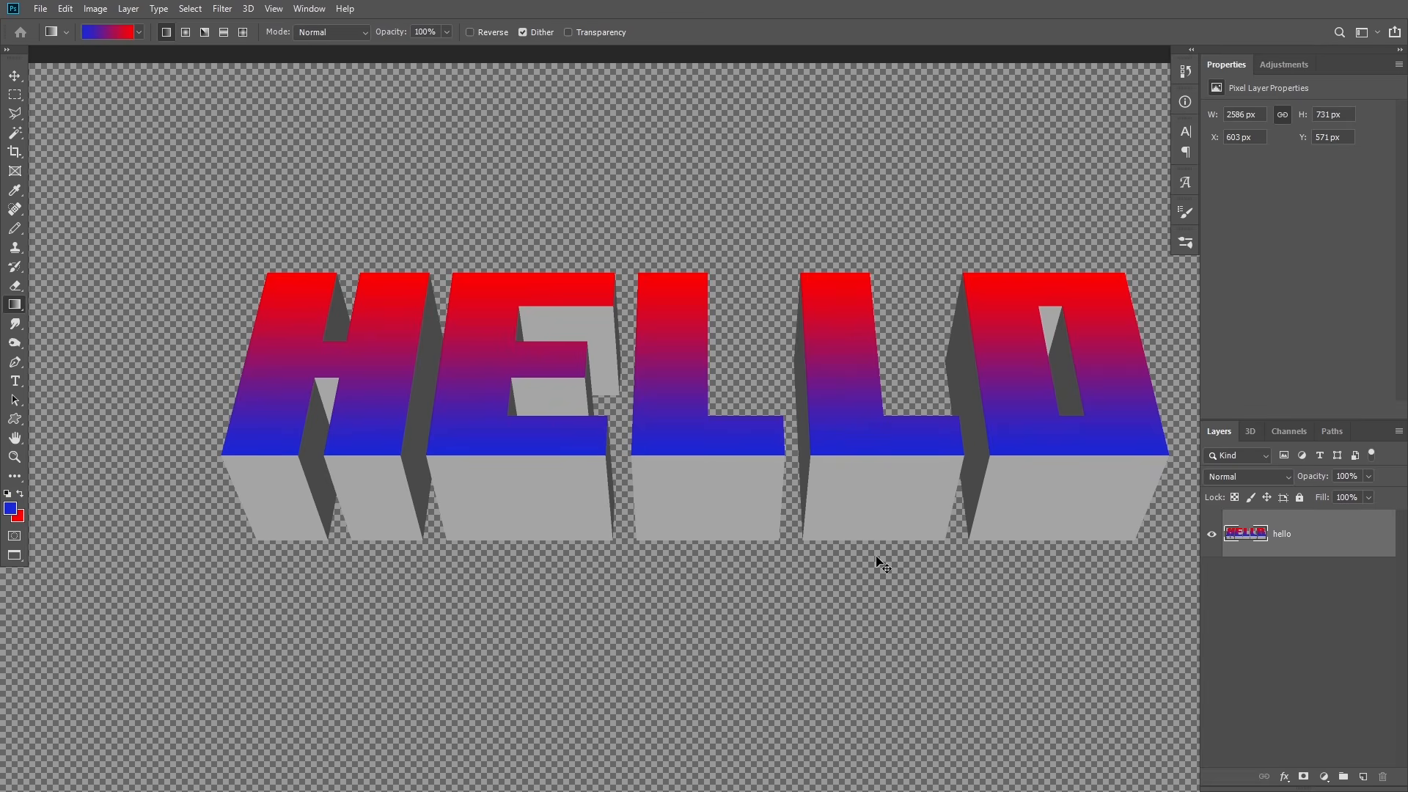
key(ctrl+minus)
key(ctrl+z)
key(ctrl+z)
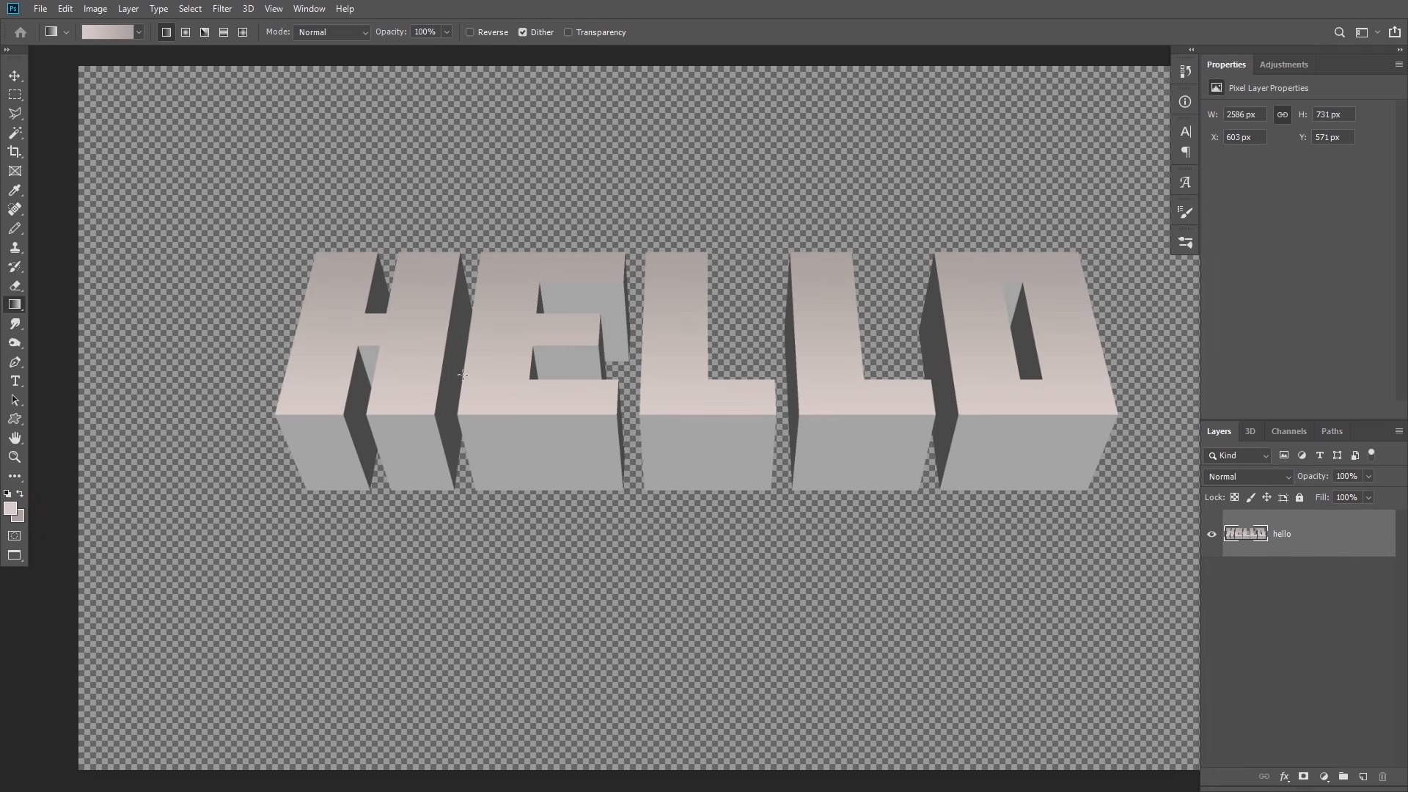
Step: Turn on Contiguous for the Magic Wand and select the grey lower faces beneath all five letters' fronts
click(14, 132)
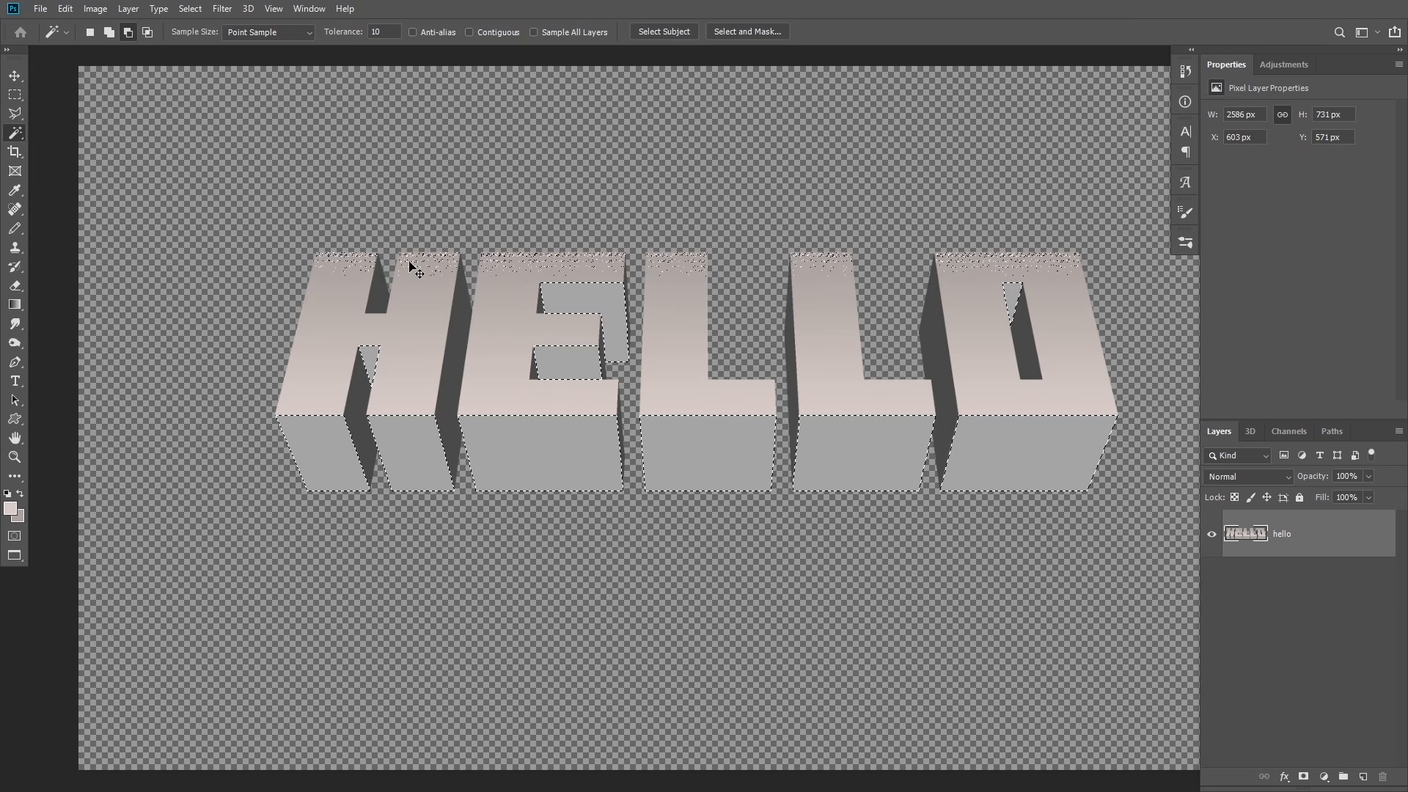
click(470, 33)
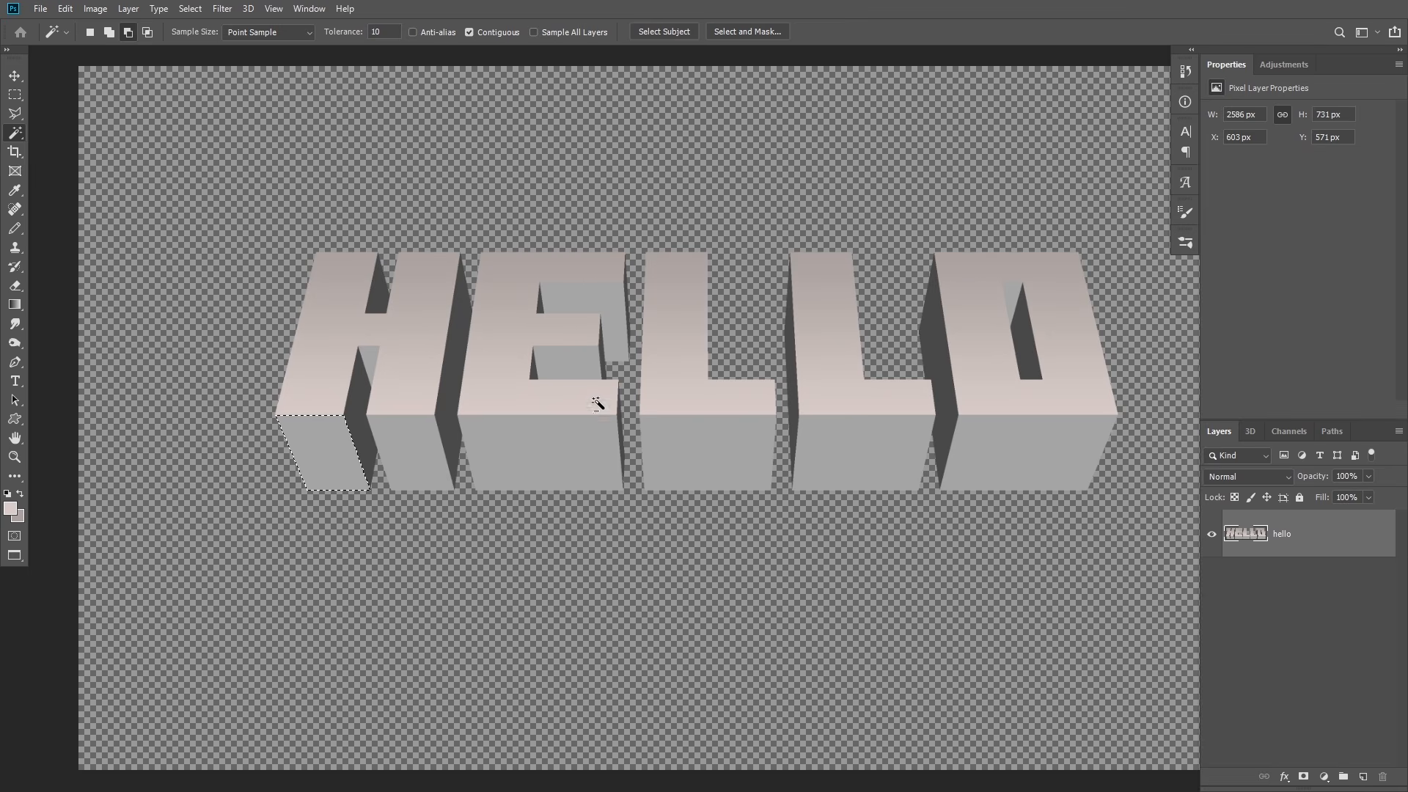
shift+click(408, 460)
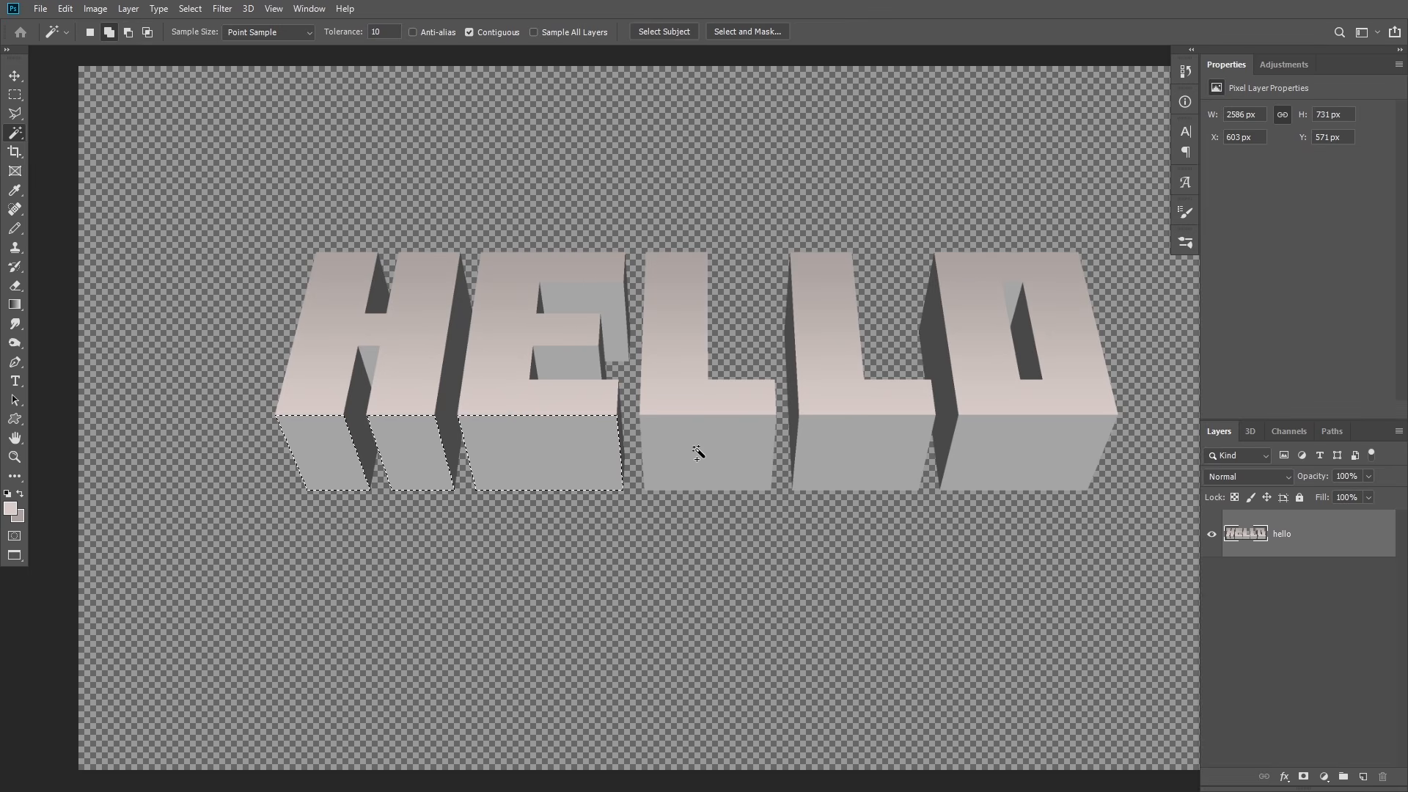
shift+click(848, 449)
shift+click(997, 444)
Step: Set the foreground colour to the dark grey #282729
key(i)
click(10, 508)
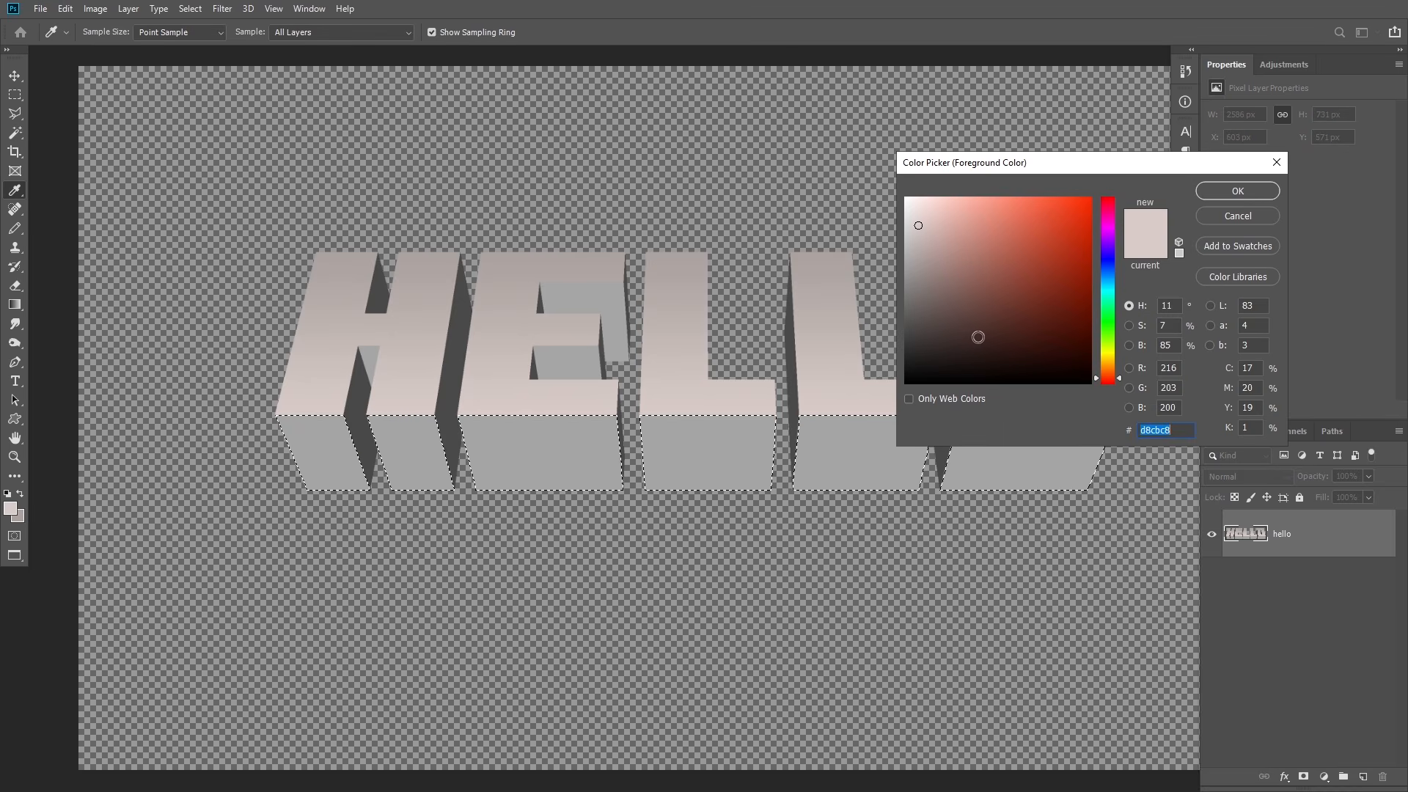
drag(362, 226, 503, 228)
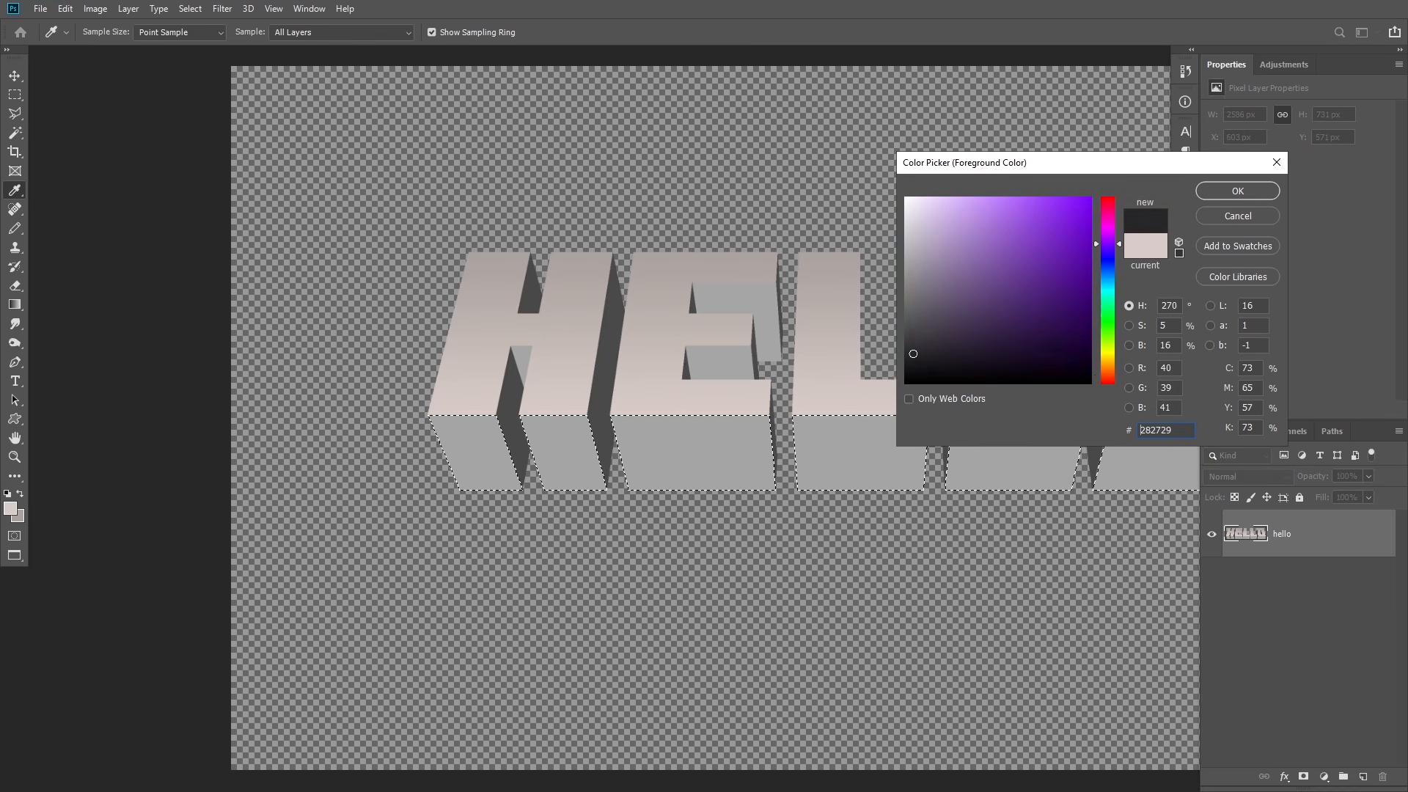
click(1237, 190)
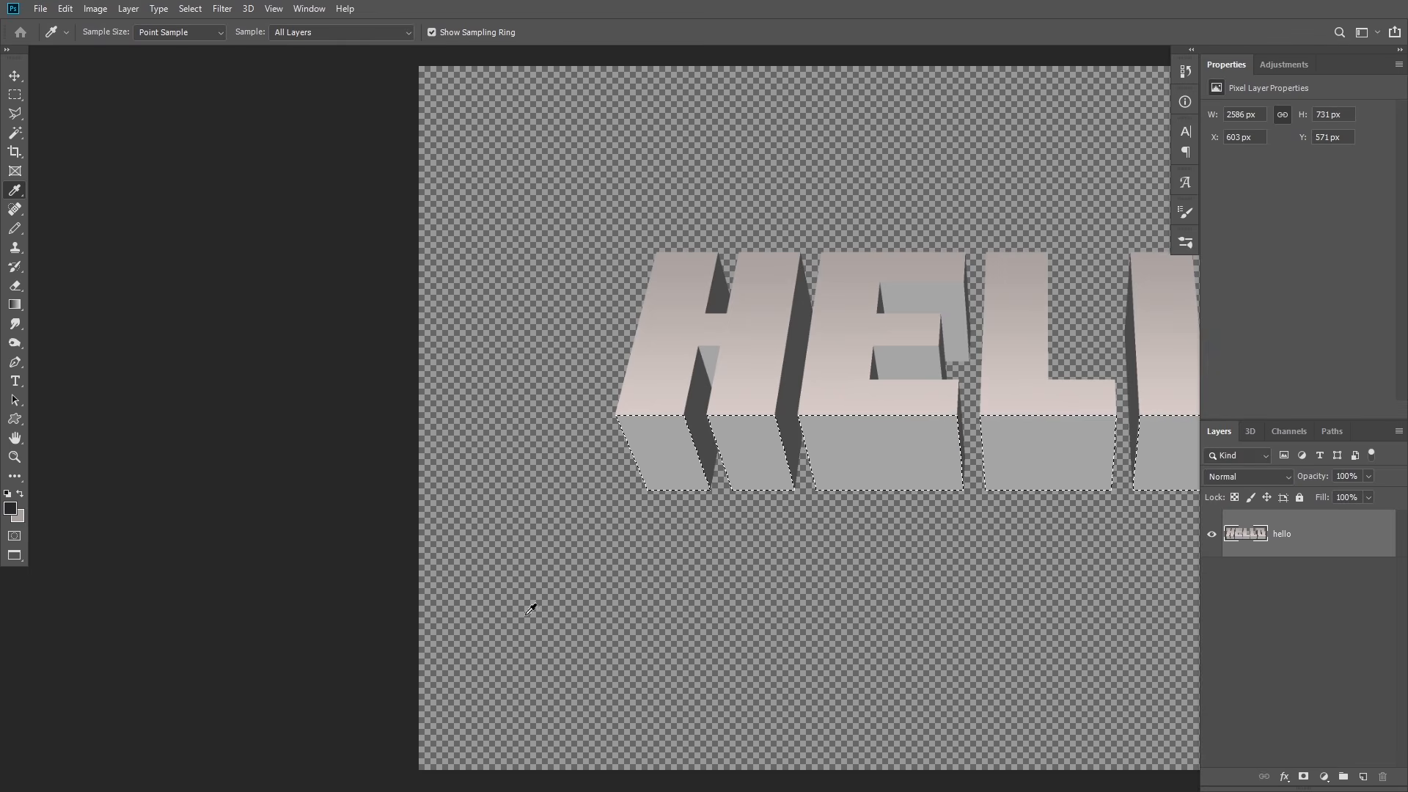
Step: Paint the selected lower faces of all the letters dark grey with a 228 px Pencil
drag(564, 591, 424, 660)
key(b)
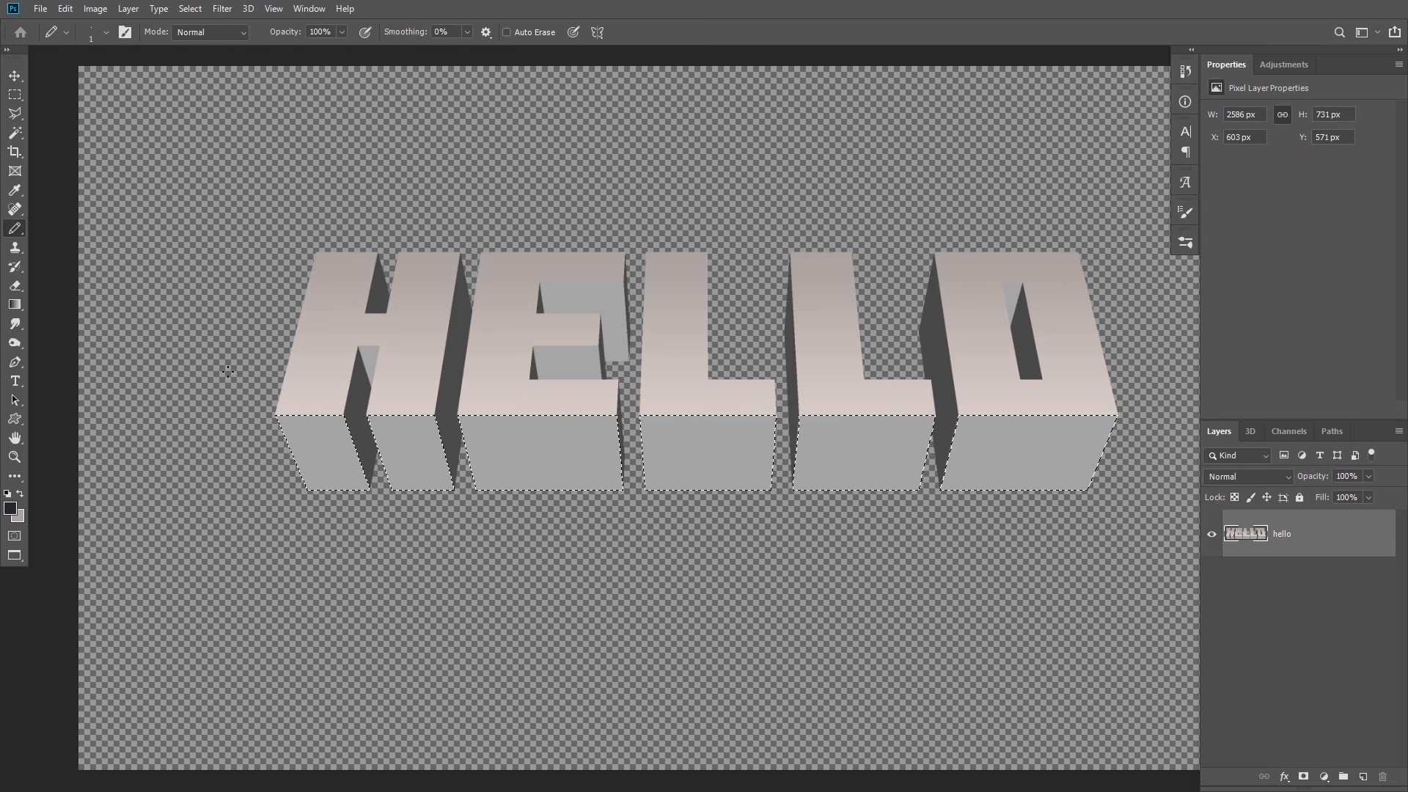
right_click(323, 344)
click(466, 380)
key(Return)
mouse_move(293, 451)
mouse_down()
mouse_move(374, 451)
mouse_move(399, 403)
mouse_move(540, 418)
mouse_move(580, 475)
mouse_move(742, 480)
mouse_up()
mouse_move(912, 366)
mouse_down()
mouse_move(1082, 399)
mouse_move(1163, 455)
mouse_up()
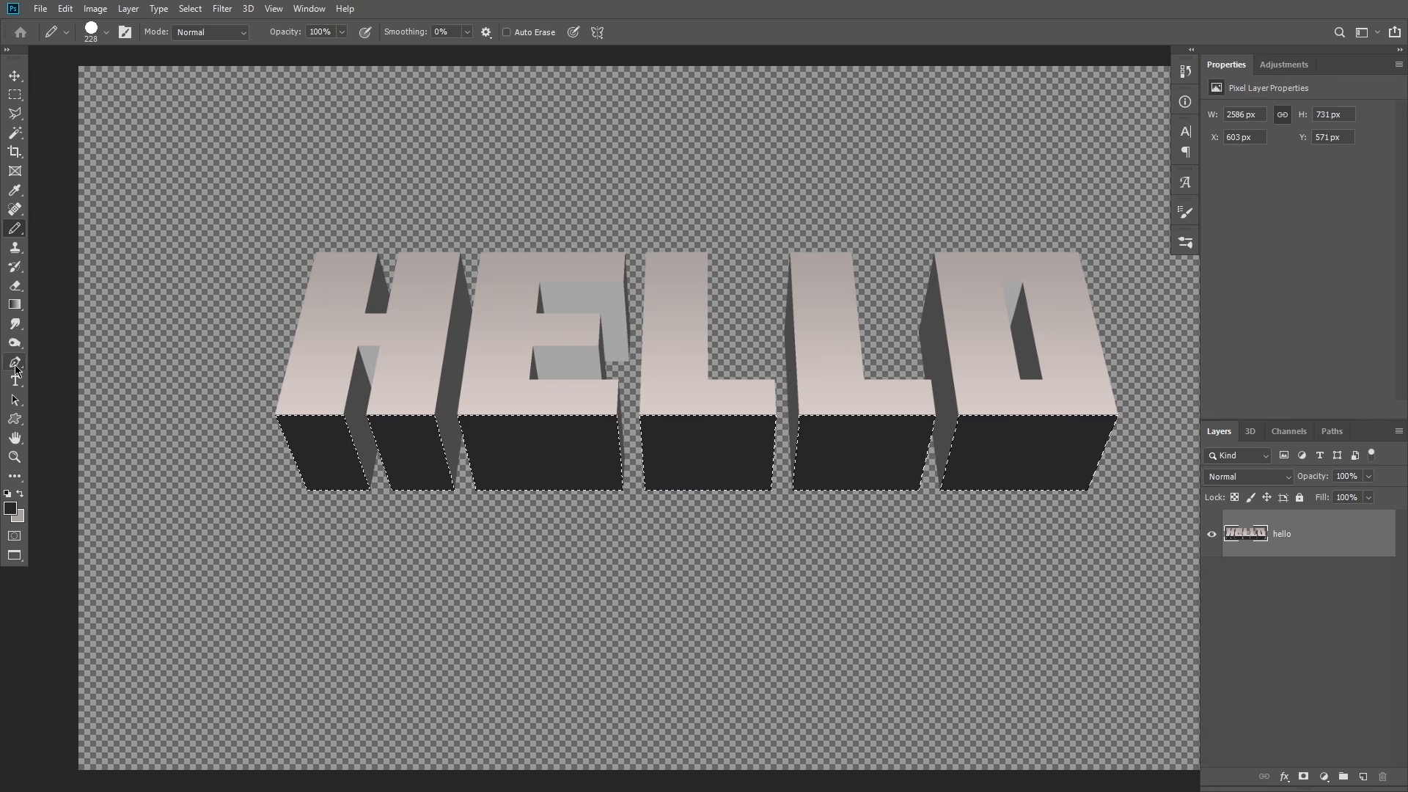
Step: Try a Paint Bucket fill on the E's lower face, undo it, and return to the Magic Wand
right_click(15, 305)
click(73, 319)
click(535, 445)
key(ctrl+z)
key(w)
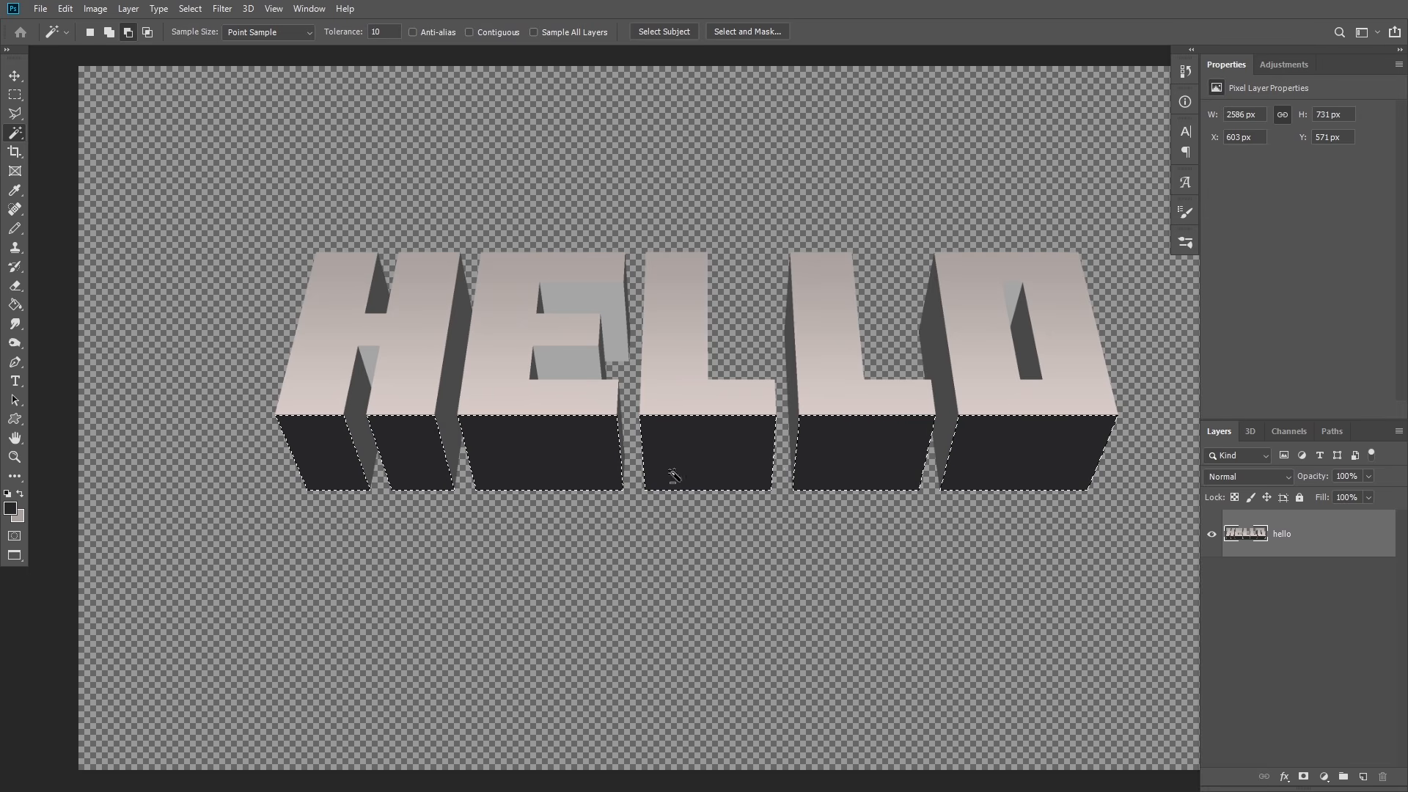
Step: Extend the Magic Wand selection over the front faces and background, ending with only the letters' side and inner faces selected
key(shift)
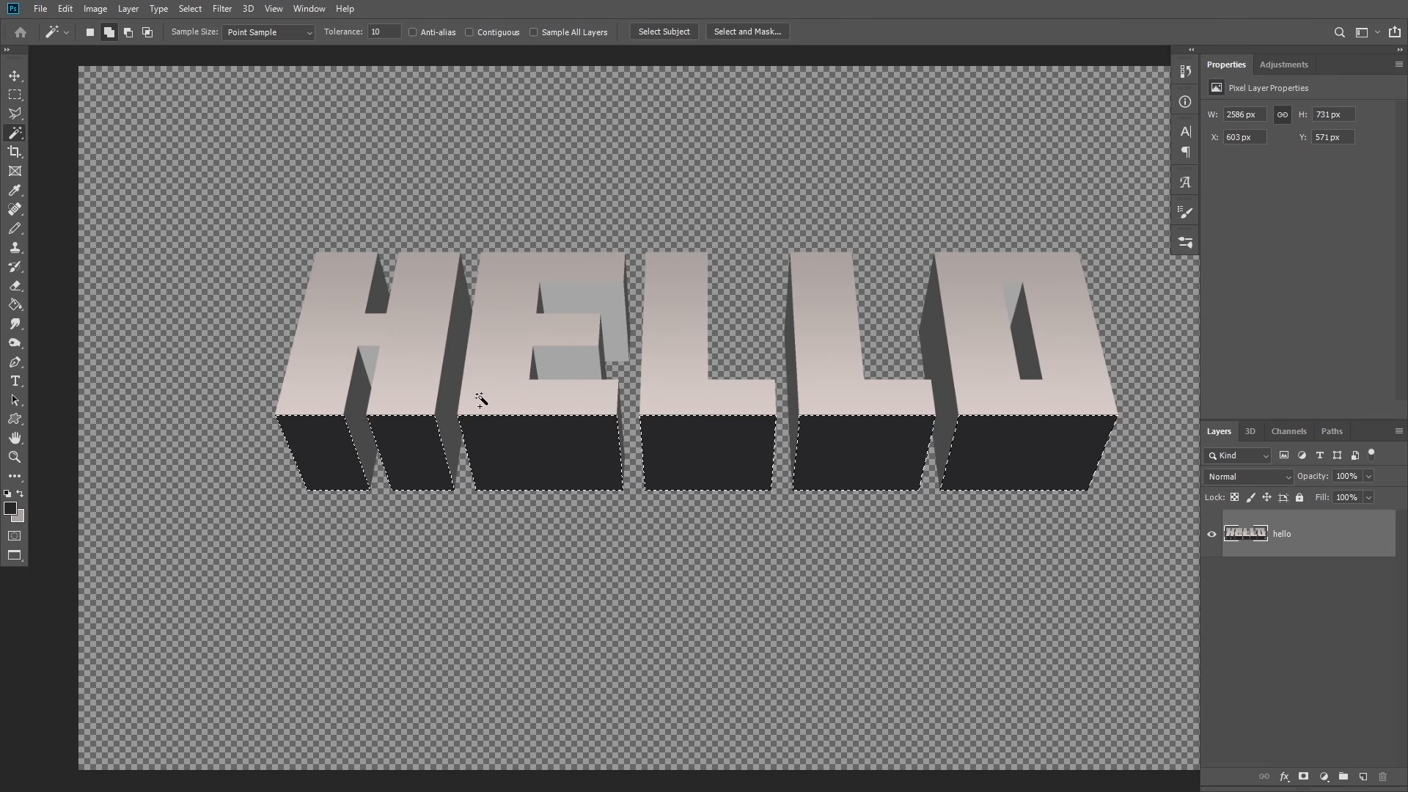
shift+click(486, 399)
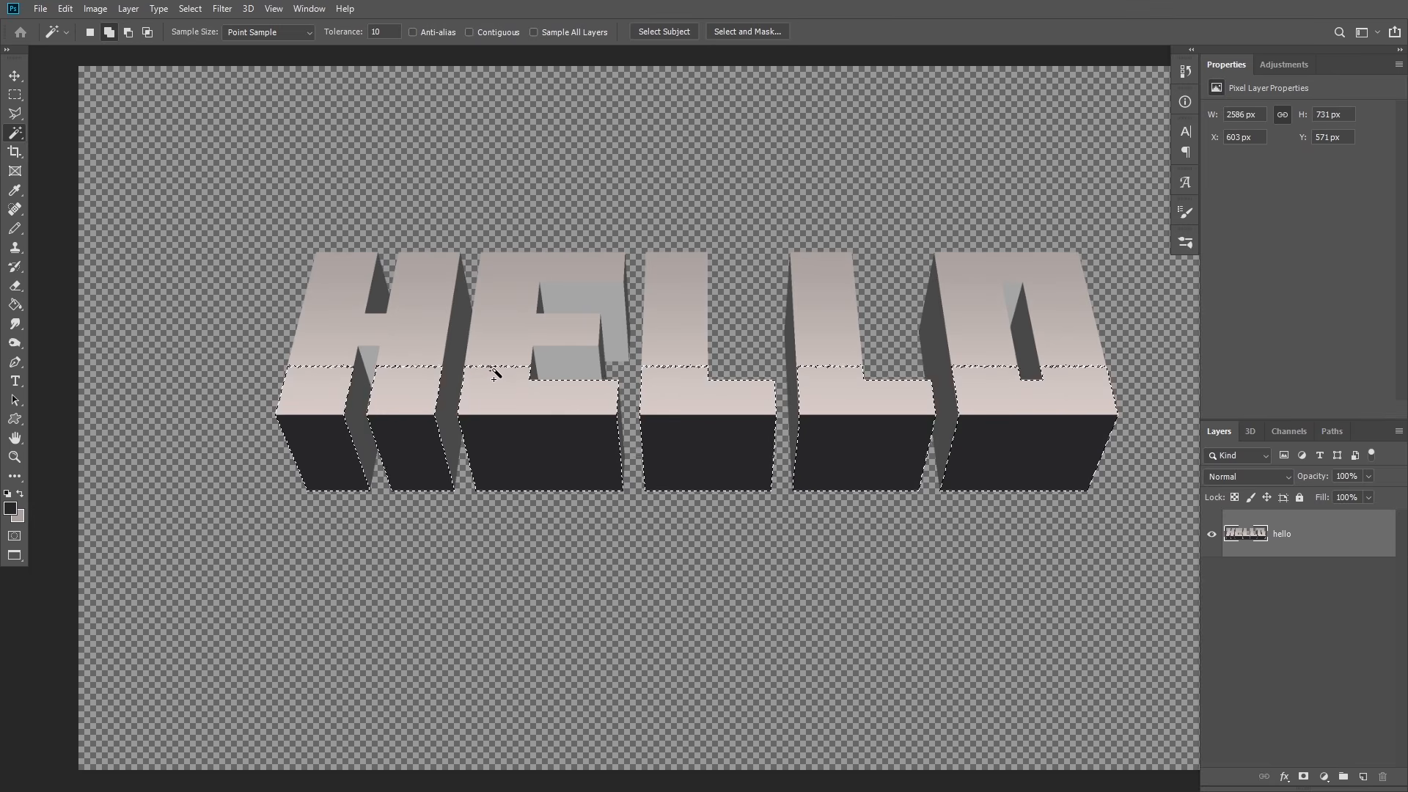
shift+click(506, 279)
shift+click(508, 257)
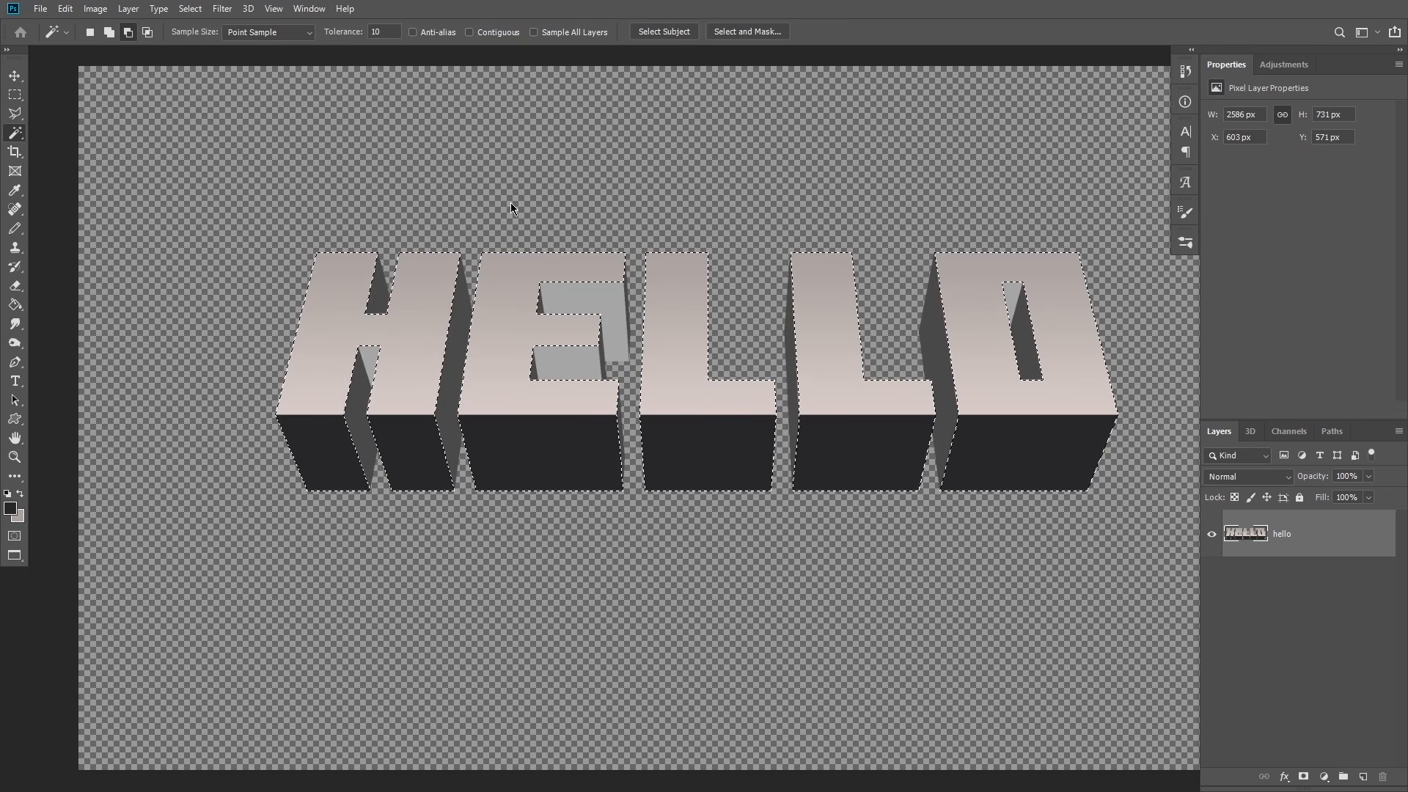
shift+click(550, 229)
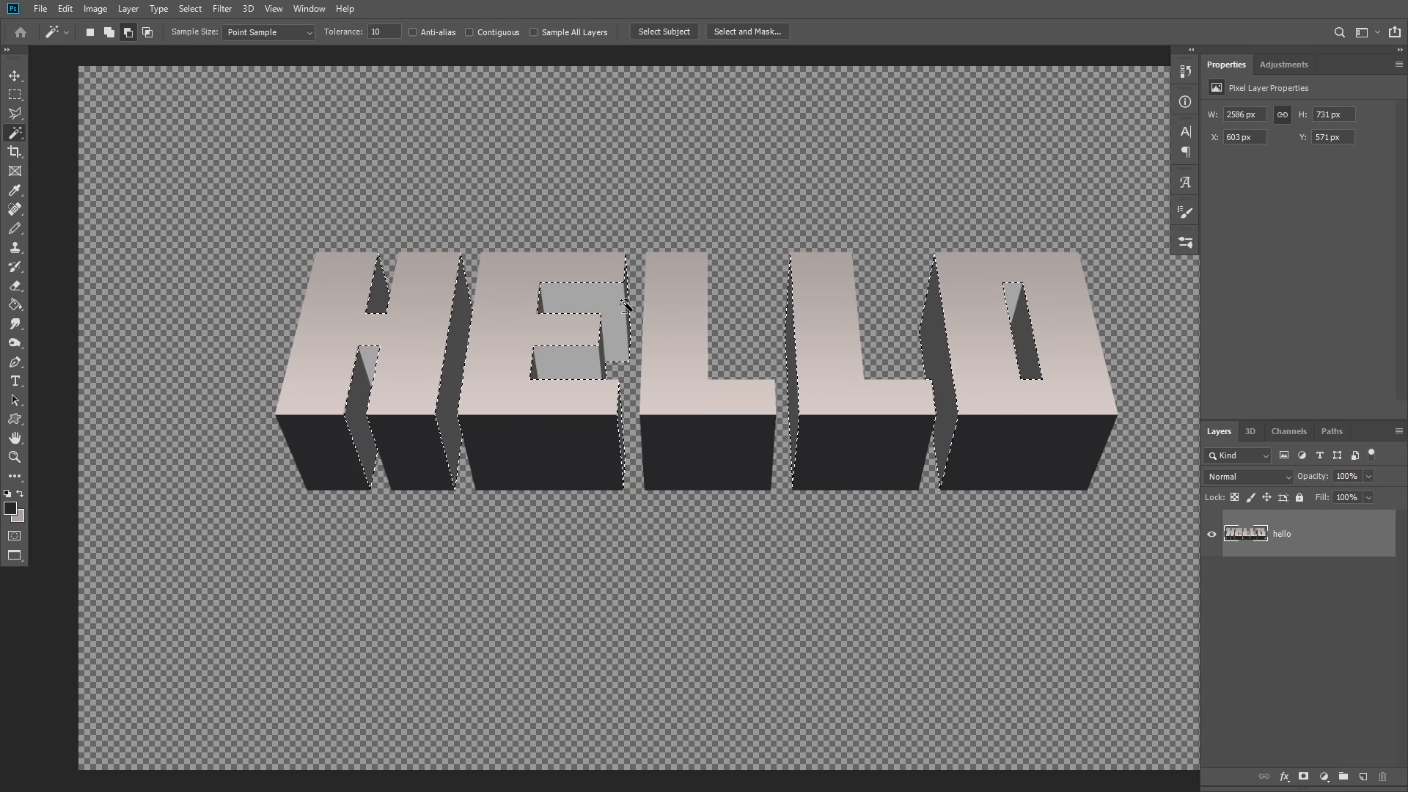
Step: Try painting the selected side faces with the dark grey Pencil and undo the stroke
click(15, 228)
mouse_move(424, 374)
mouse_down()
mouse_move(366, 466)
mouse_move(402, 396)
mouse_move(381, 270)
mouse_move(456, 505)
mouse_move(516, 402)
mouse_move(871, 426)
mouse_up()
key(ctrl+z)
Step: Set the foreground colour to black with the Eyedropper and return to the Pencil
click(15, 190)
key(ctrl+minus)
click(399, 235)
drag(399, 235, 615, 236)
key(b)
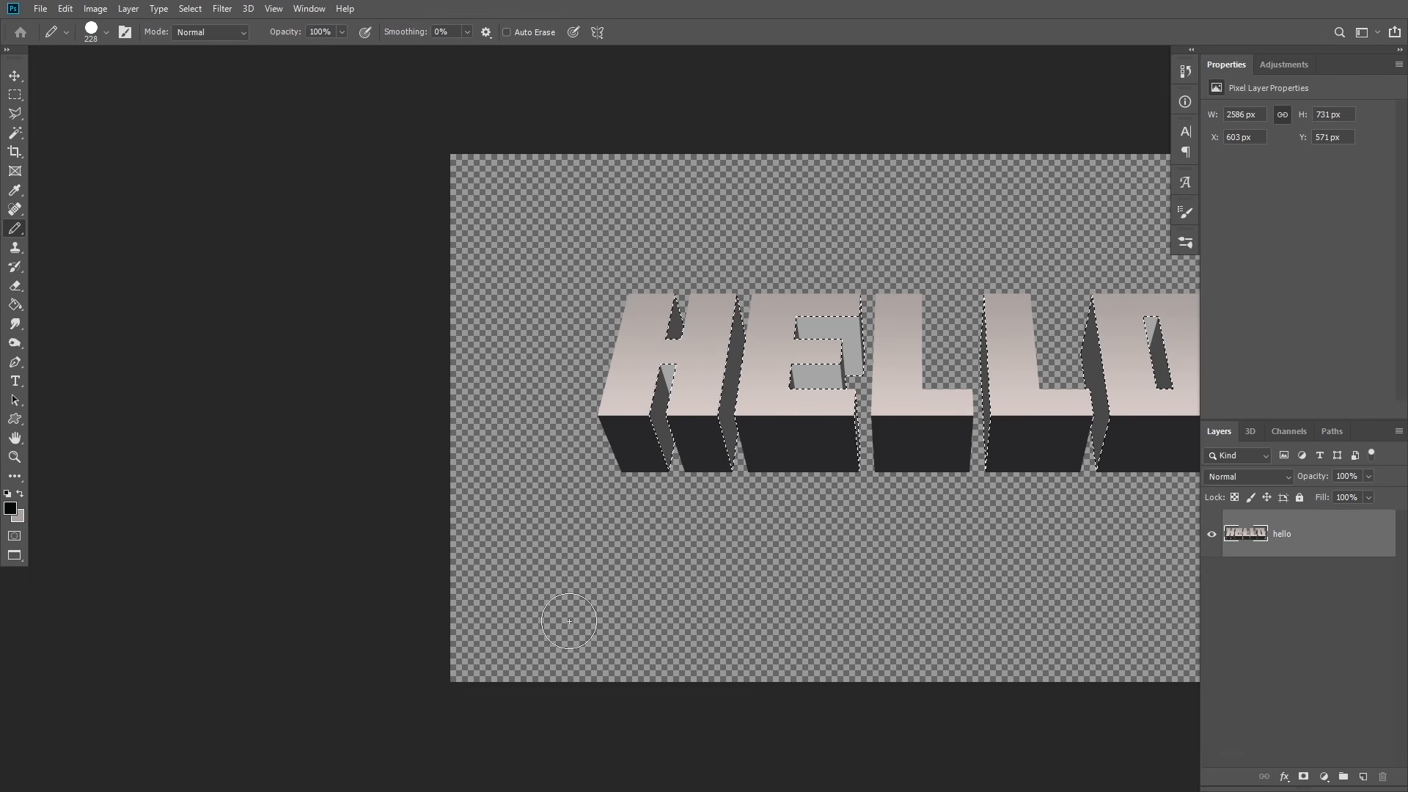
key(ctrl+0)
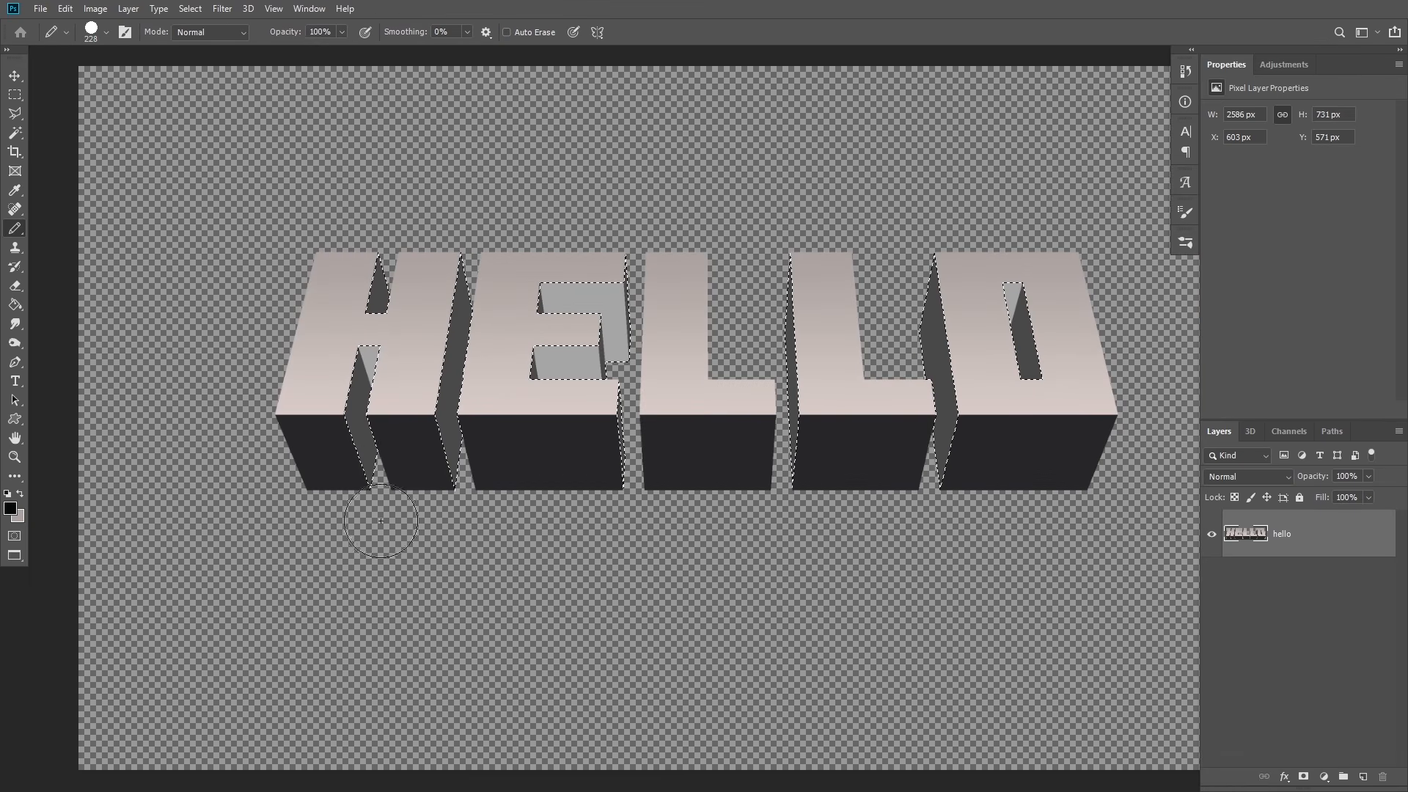
Step: Check the title.png reference, paint the selected side and inner faces black with the 228 px Pencil, and clear the selection
key(alt+Tab)
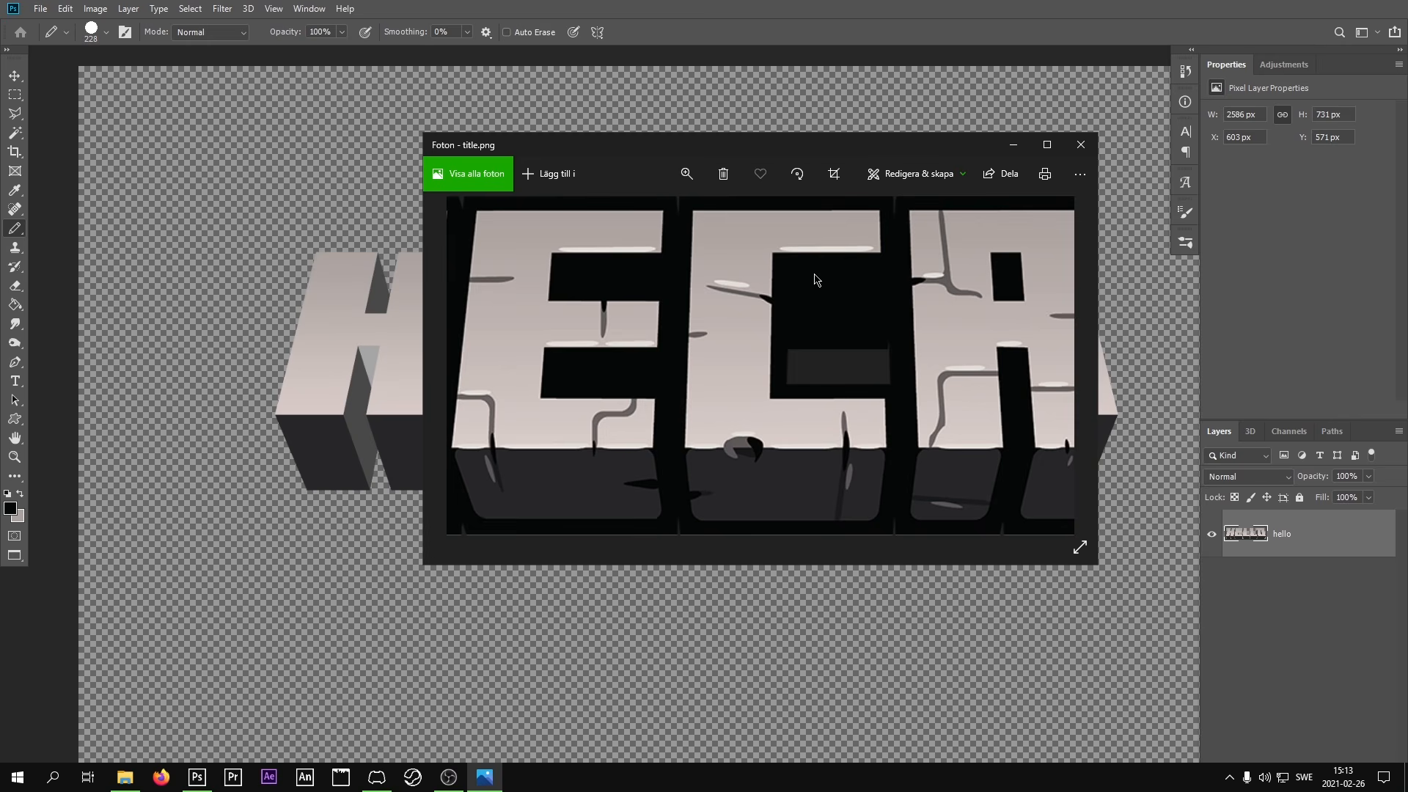
key(alt+Tab)
drag(606, 289, 628, 299)
drag(791, 264, 790, 480)
mouse_move(943, 308)
mouse_down()
mouse_move(968, 513)
mouse_move(908, 253)
mouse_up()
drag(1016, 293, 1028, 378)
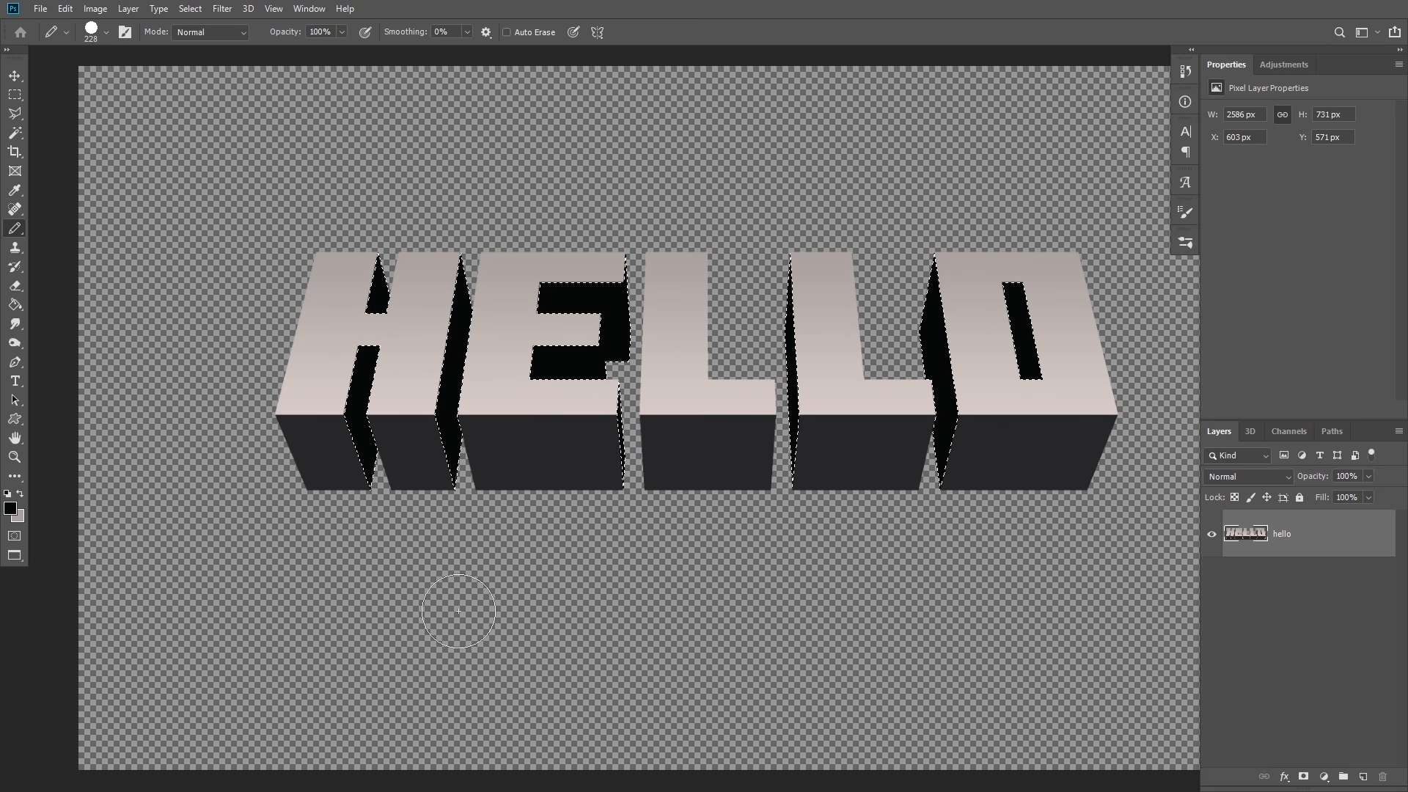
key(ctrl+d)
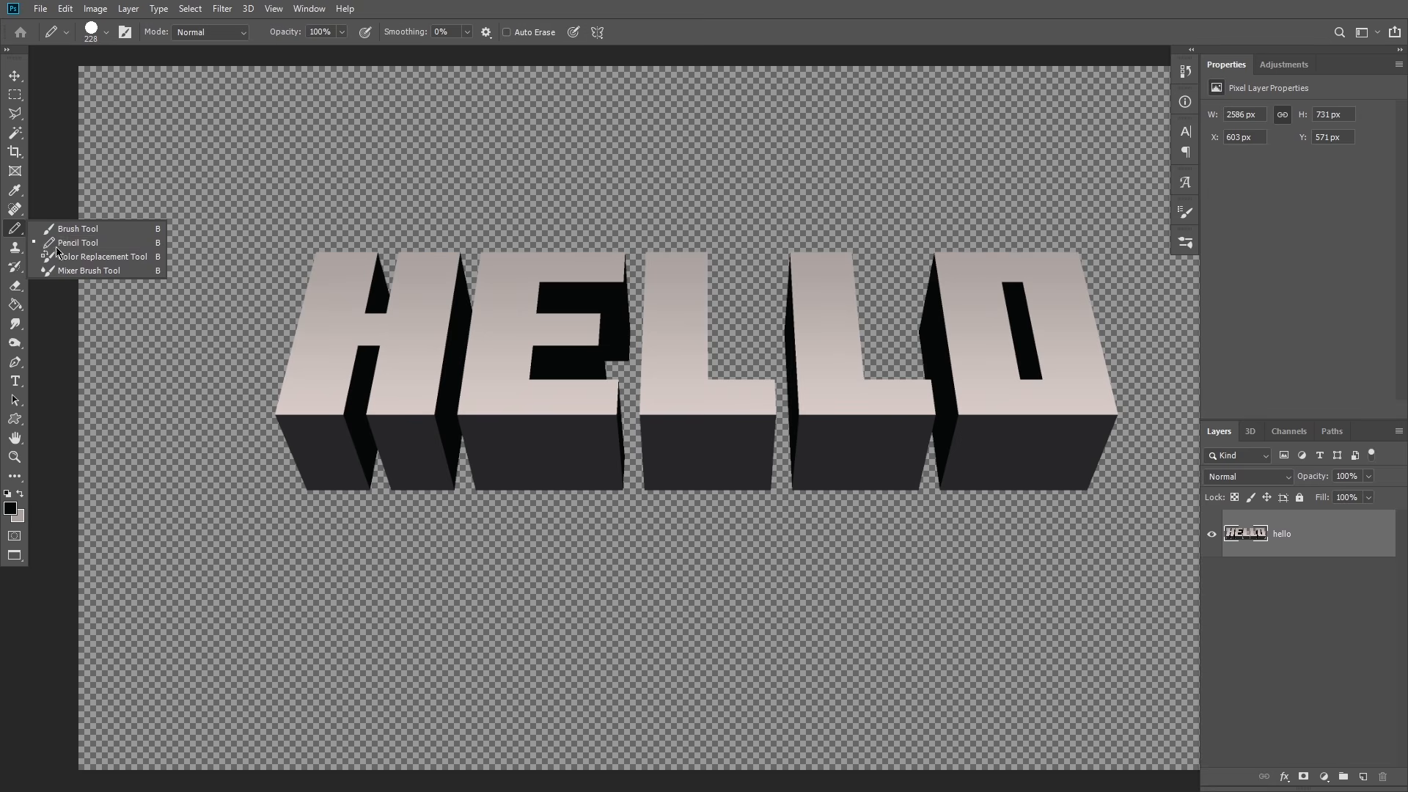
Step: Switch to the Brush tool and set it to a 12 px round tip with 0% hardness
right_click(15, 228)
click(66, 230)
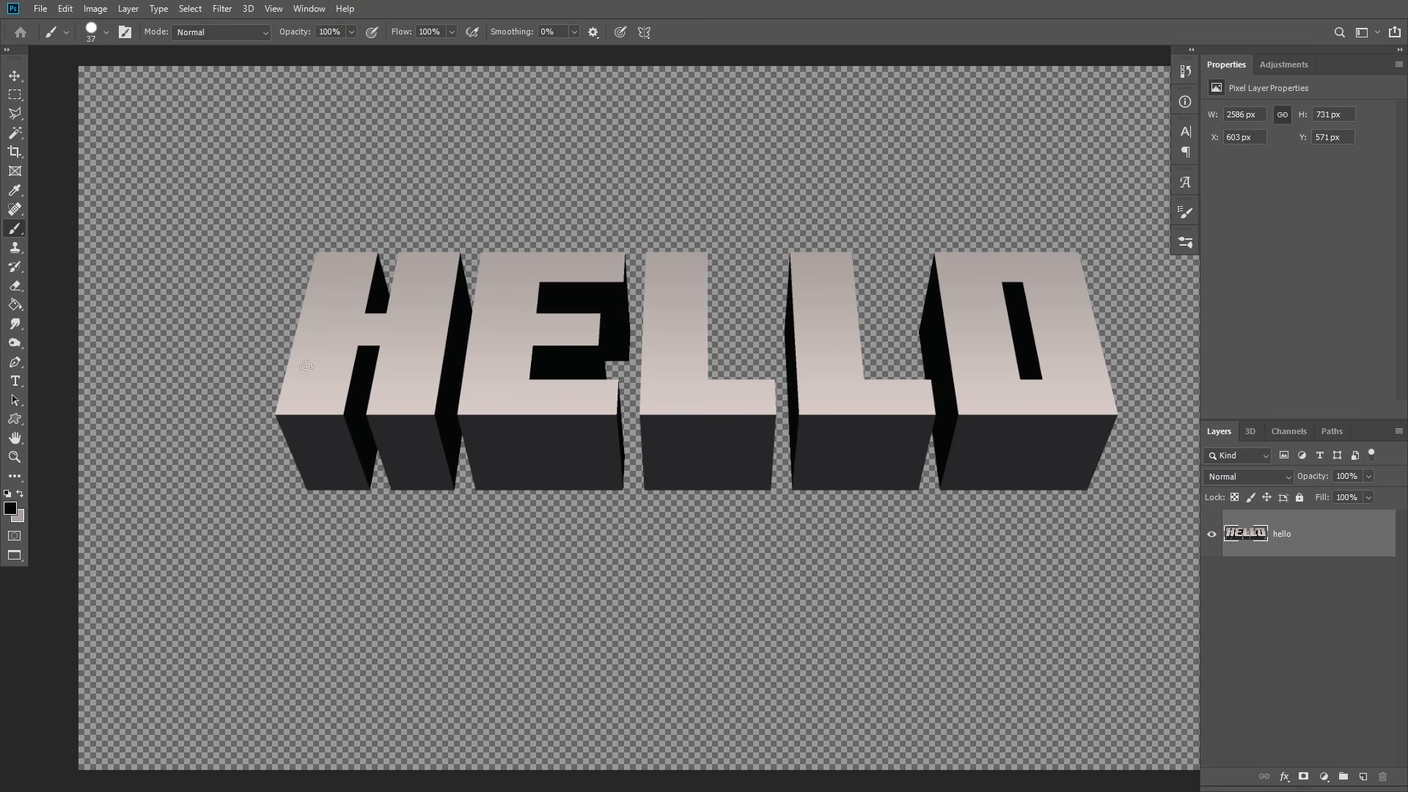
scroll(516, 499, up, 1)
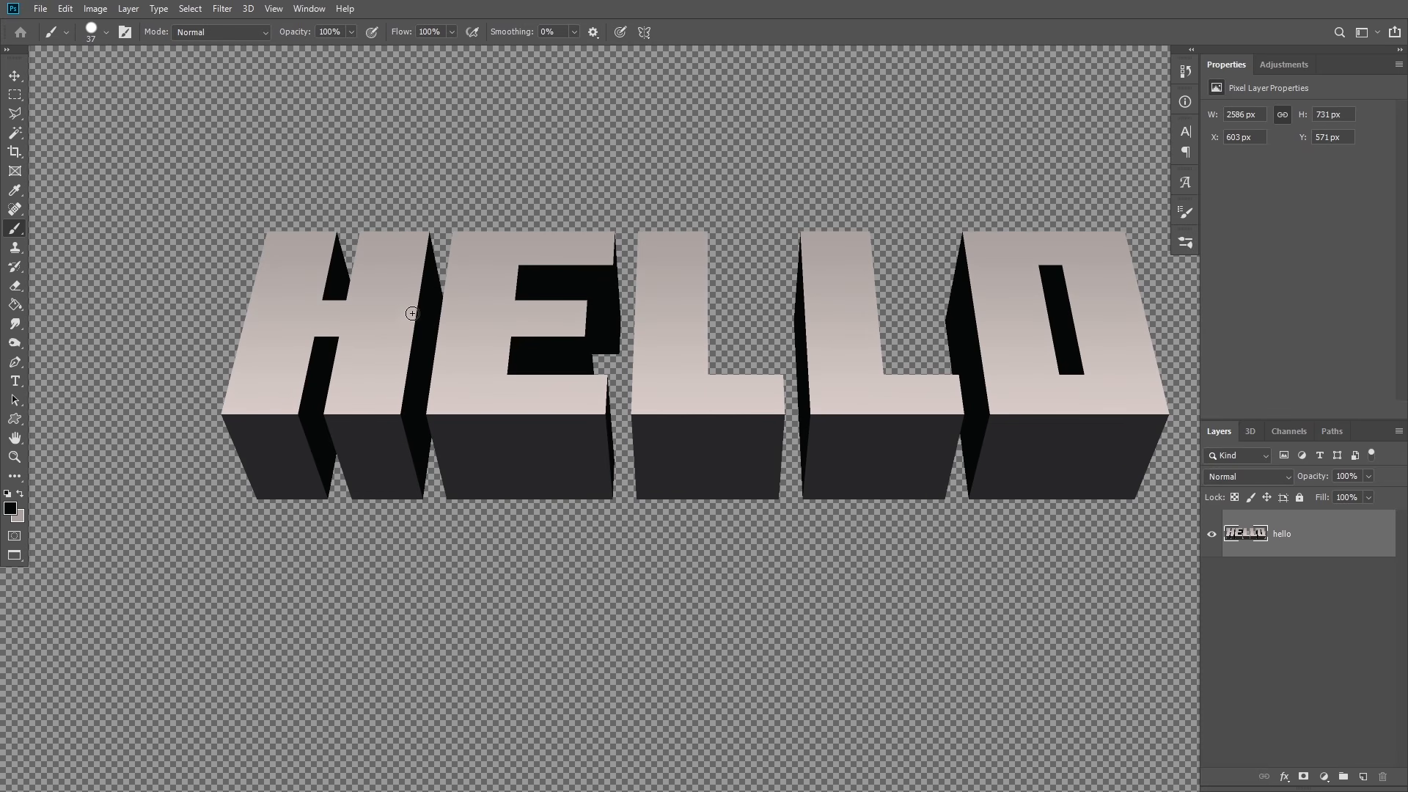
right_click(385, 334)
drag(482, 375, 466, 375)
drag(557, 408, 397, 426)
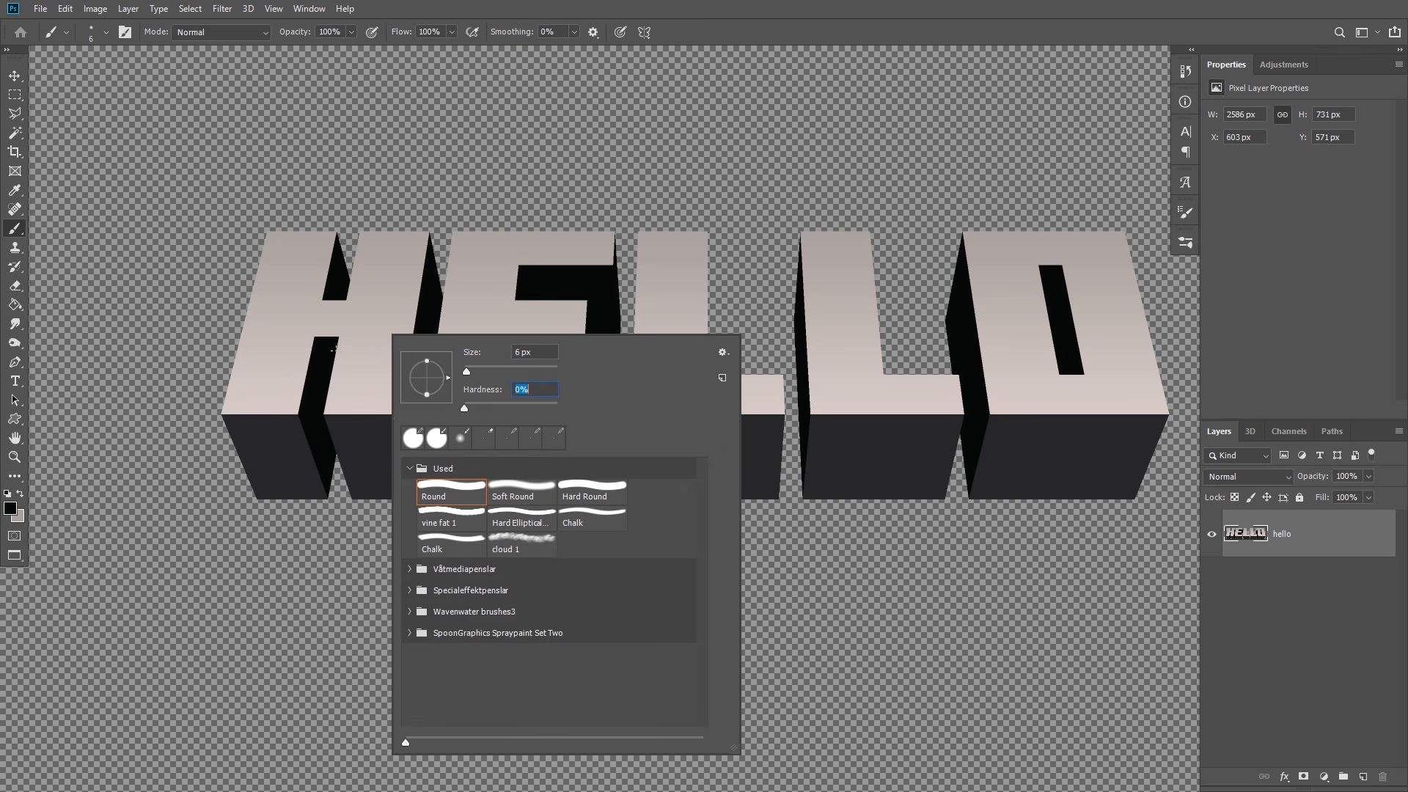
drag(467, 374, 470, 374)
Step: Try black strokes along the H's crossbar and the lower edge of the front faces, and undo them
drag(319, 332, 341, 335)
drag(329, 415, 608, 414)
key(ctrl+z)
key(ctrl+z)
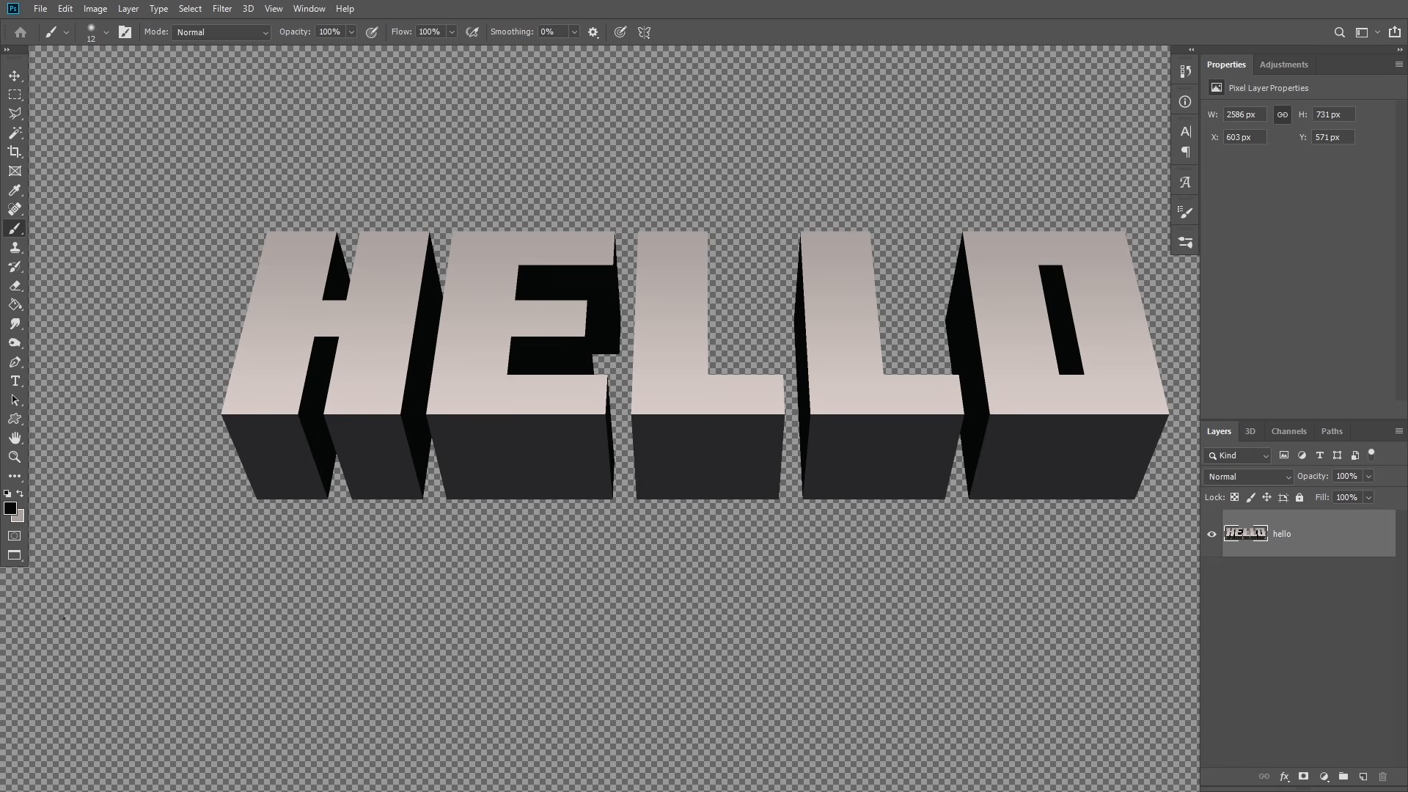
Step: Set the foreground colour to a pale warm off-white
click(10, 508)
text(d6e5e5)
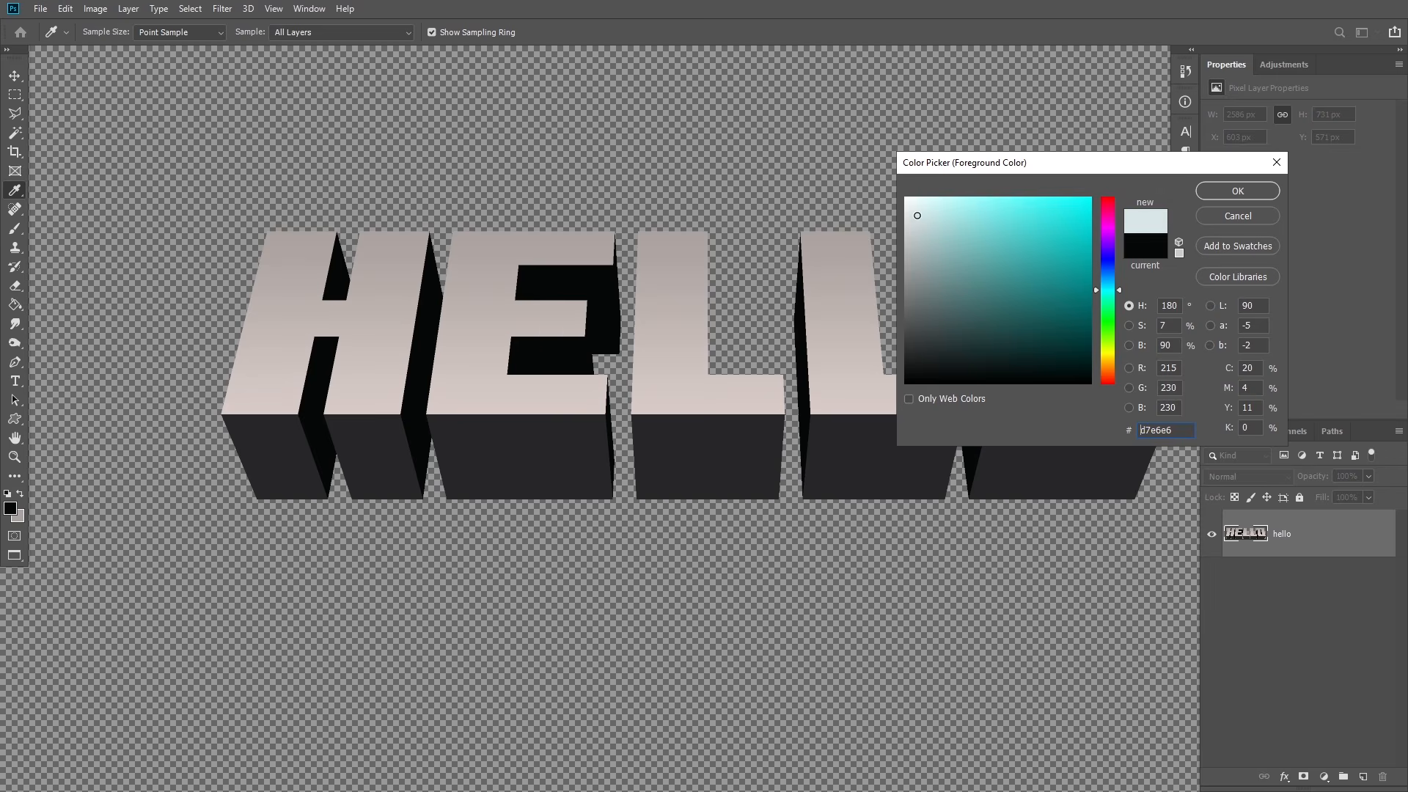
drag(1112, 330, 1110, 366)
click(1209, 192)
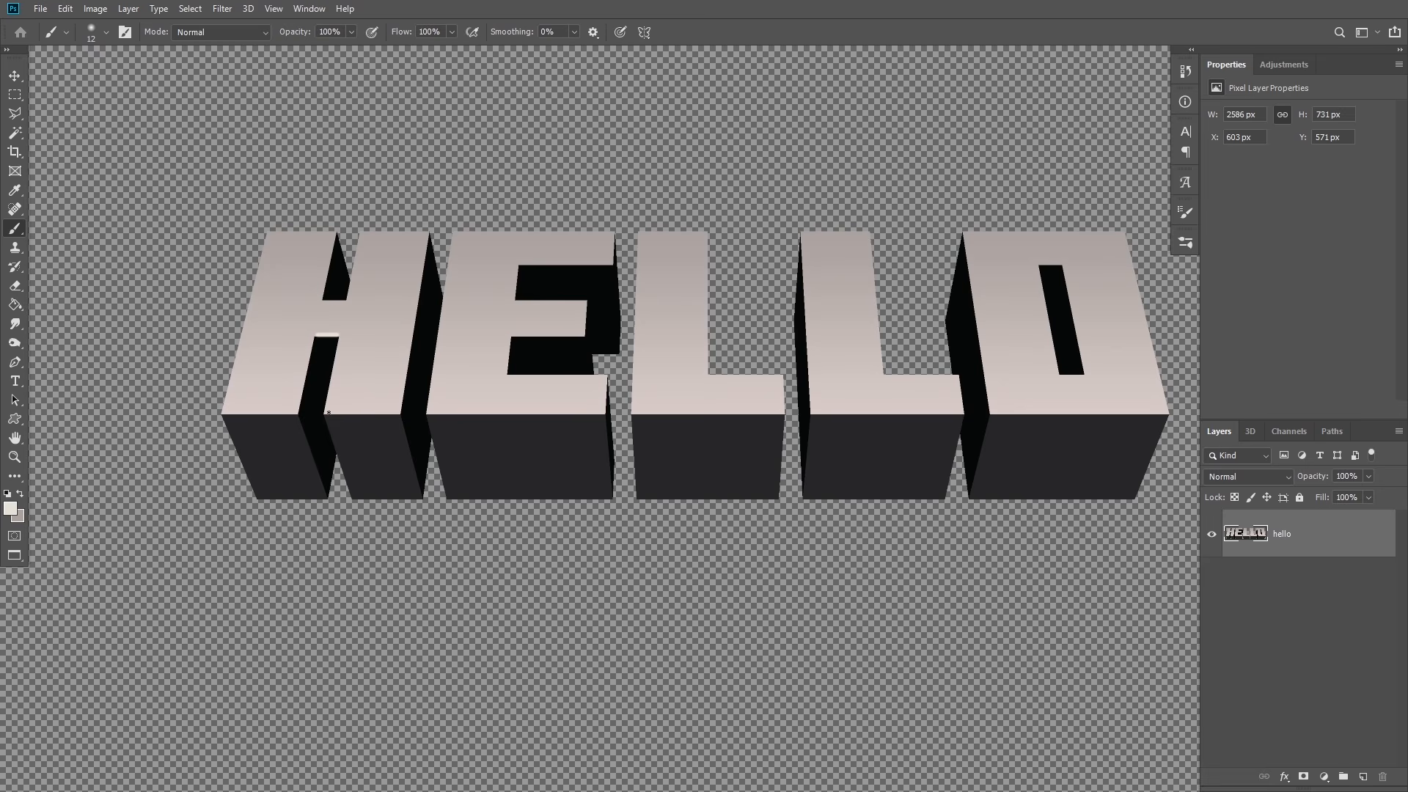
Step: Paint off-white highlights along the lower edges of the letters' fronts, the H's crossbar, the E's arms and the O's counter
drag(296, 413, 238, 413)
drag(427, 412, 550, 412)
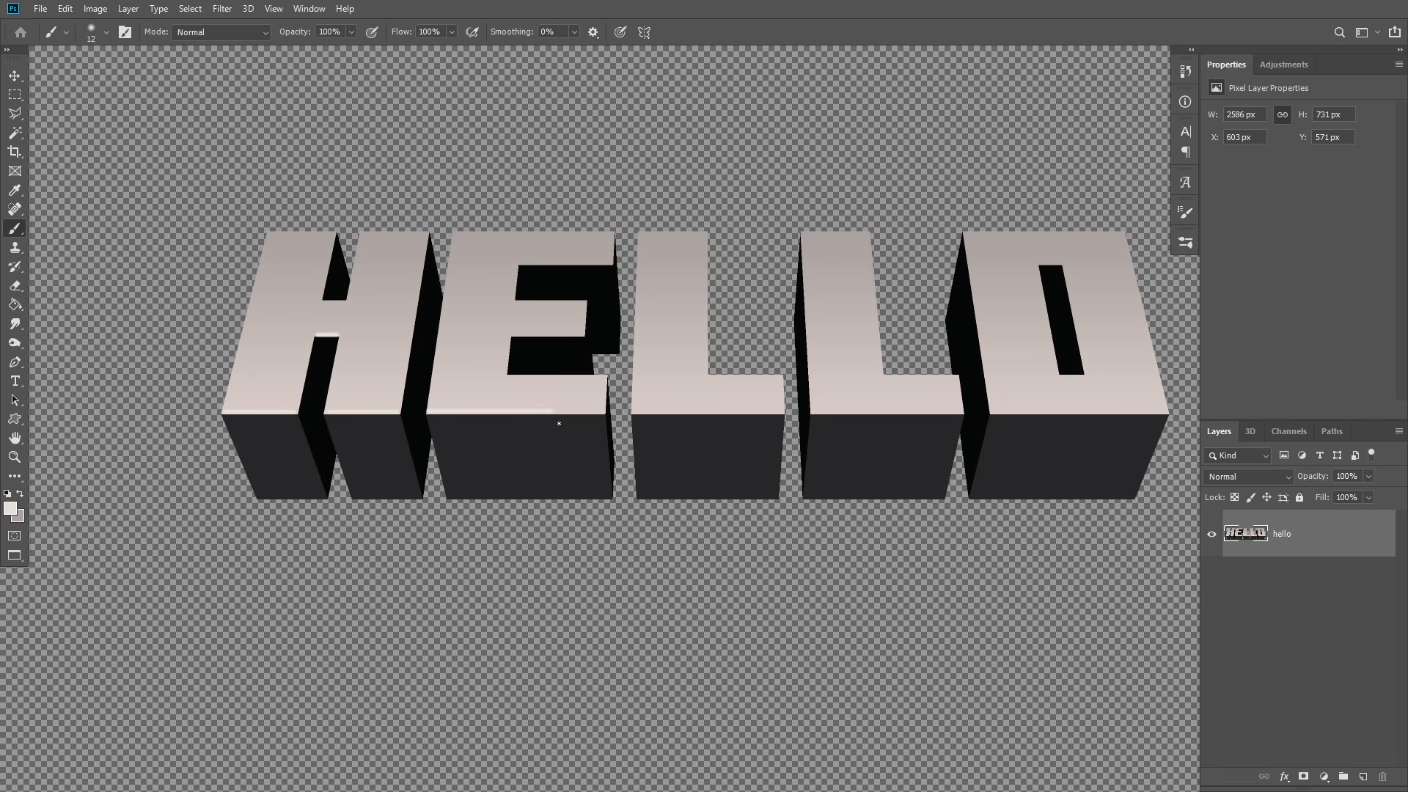
drag(581, 336, 532, 337)
drag(554, 264, 515, 262)
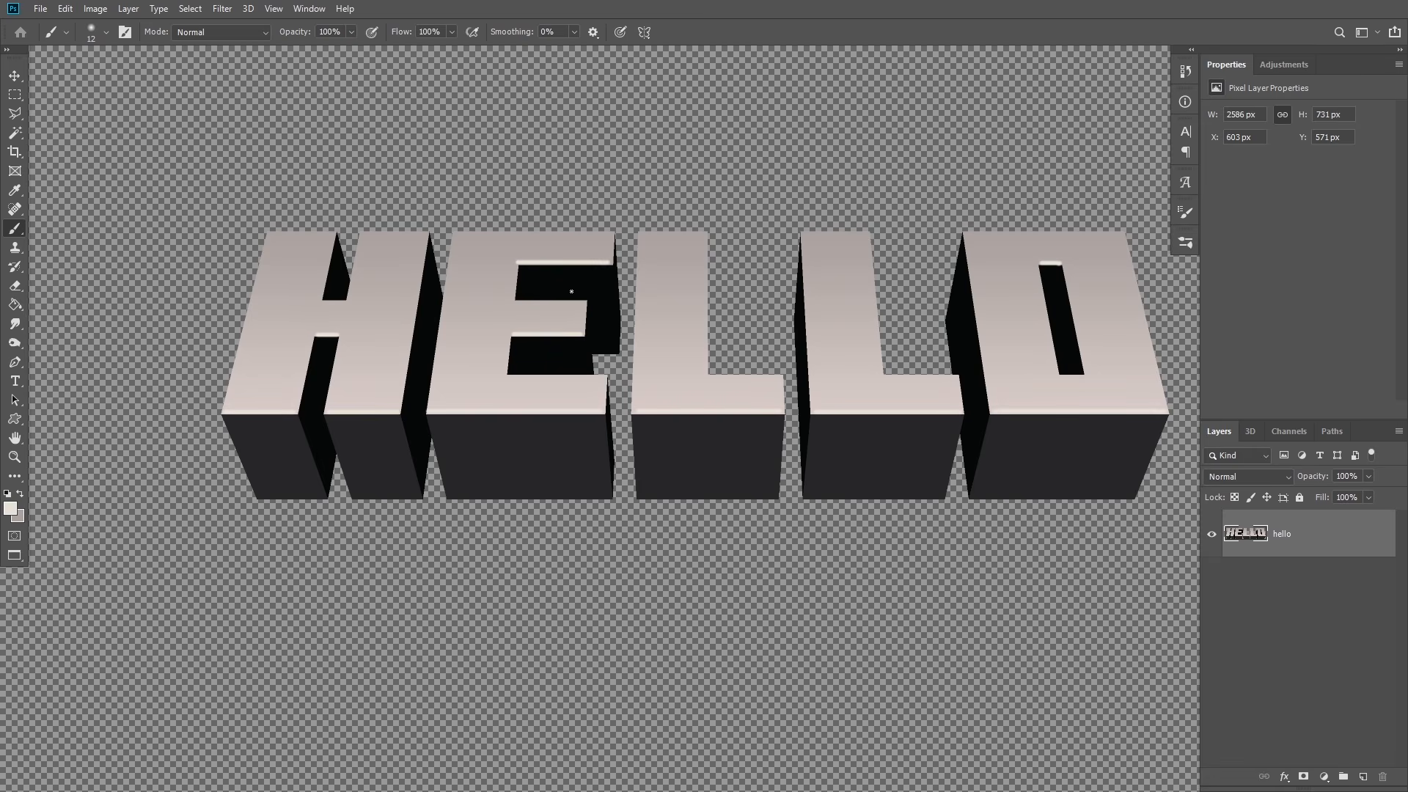
Step: Try off-white highlights along the upper edges of the E's top and middle arms, and undo them
drag(610, 233, 456, 233)
drag(585, 302, 508, 301)
key(ctrl+z)
key(ctrl+z)
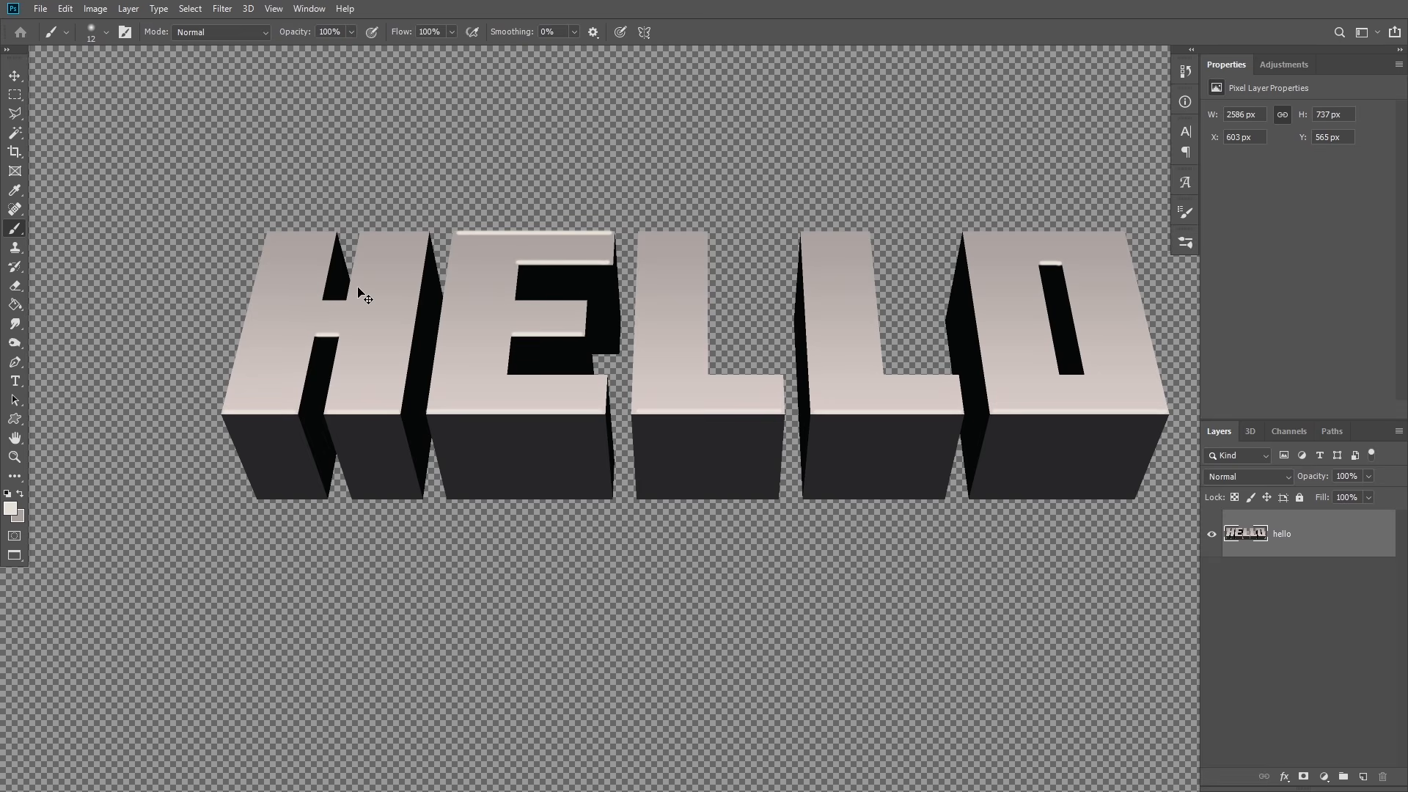
scroll(604, 478, down, 1)
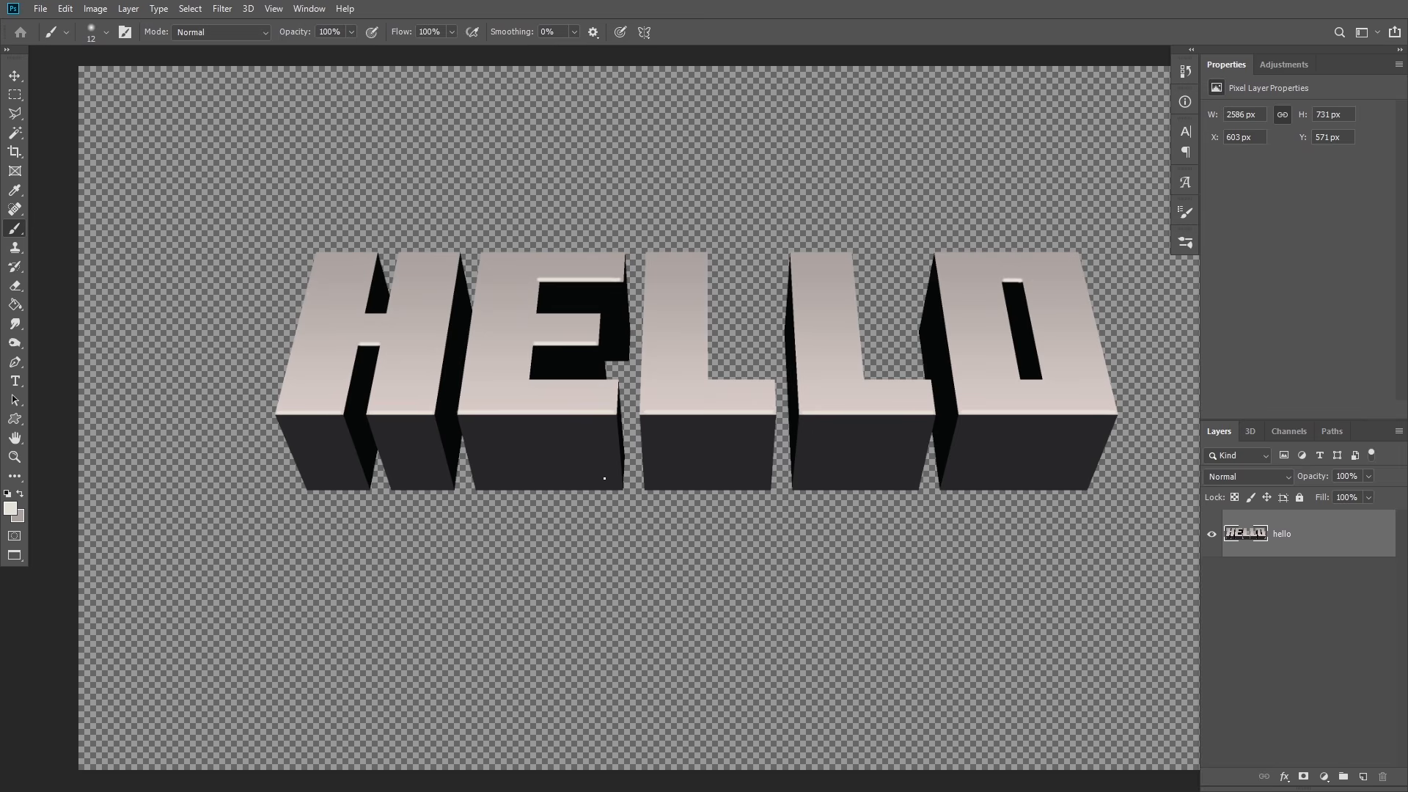
key(h)
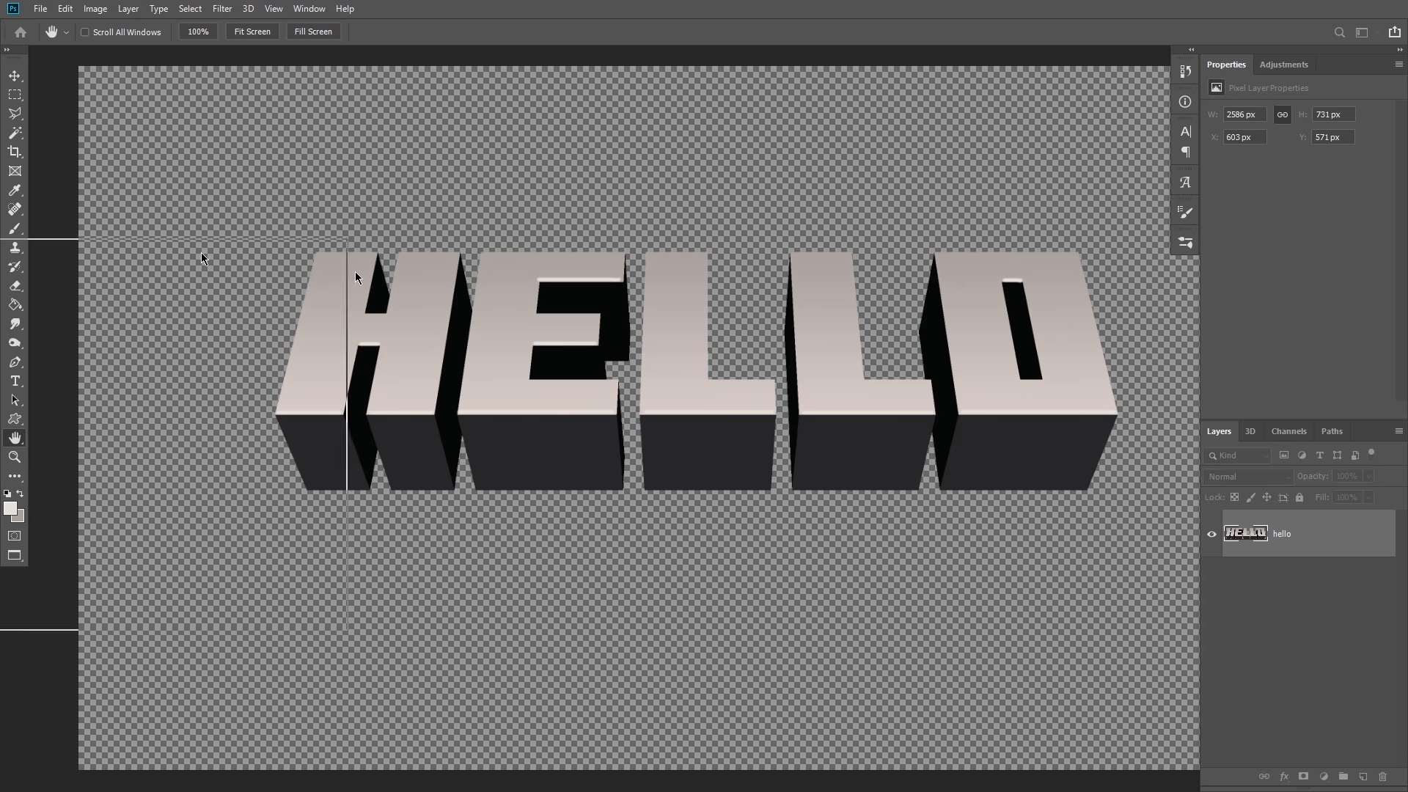
drag(53, 233, 1043, 214)
click(1177, 205)
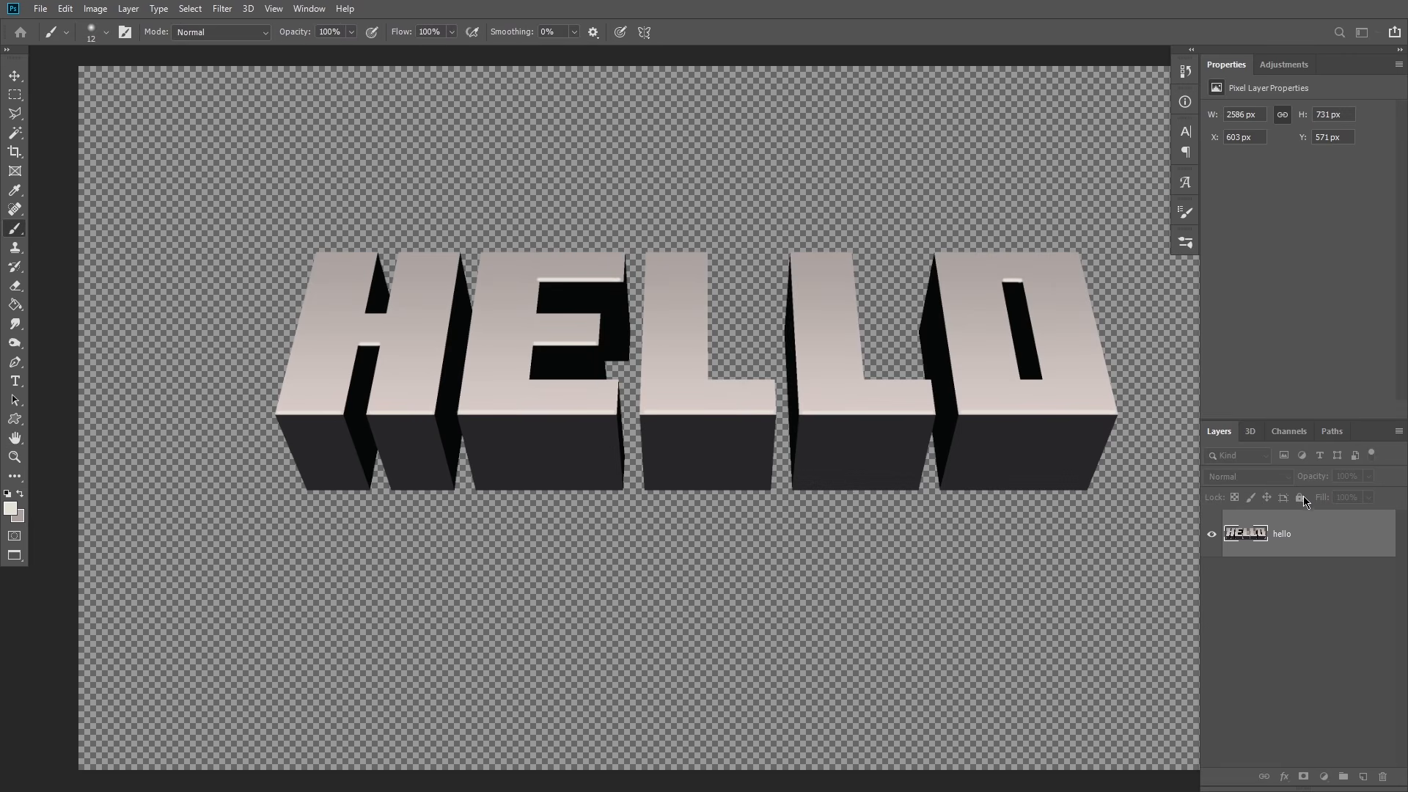
Step: Try a 24 px black outside Stroke layer style on the hello layer and cancel it
right_click(1337, 535)
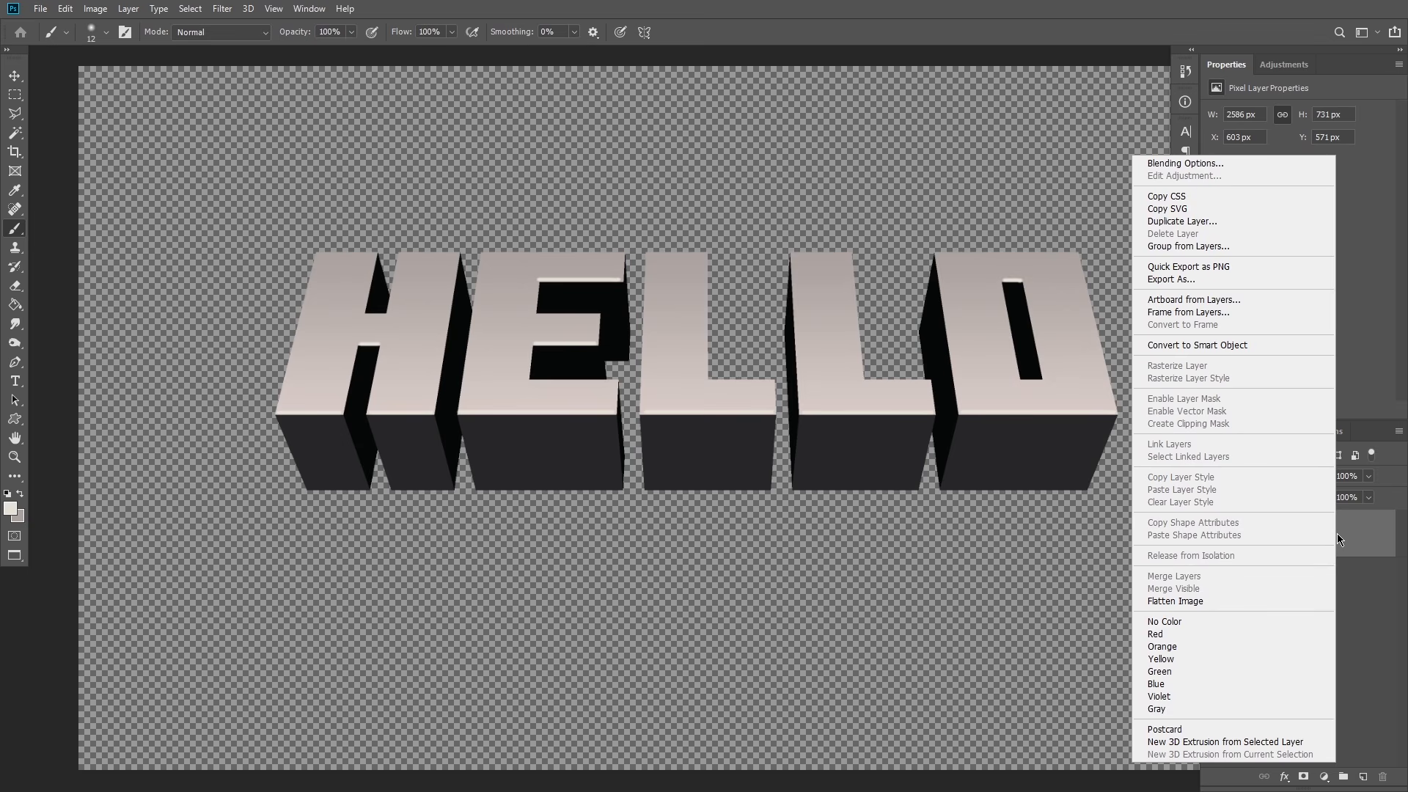
click(1189, 170)
drag(873, 212, 944, 97)
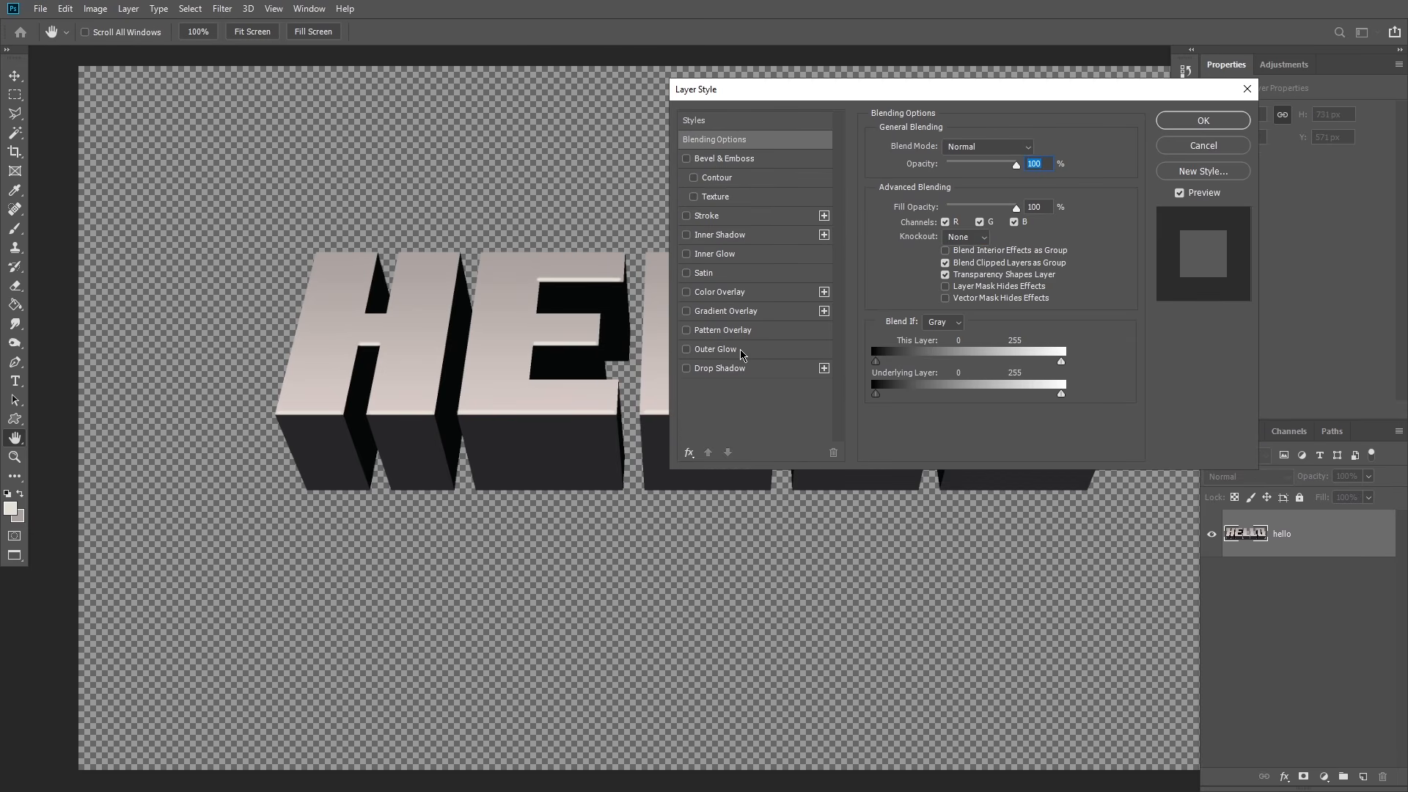
click(686, 217)
click(706, 215)
drag(711, 91, 551, 635)
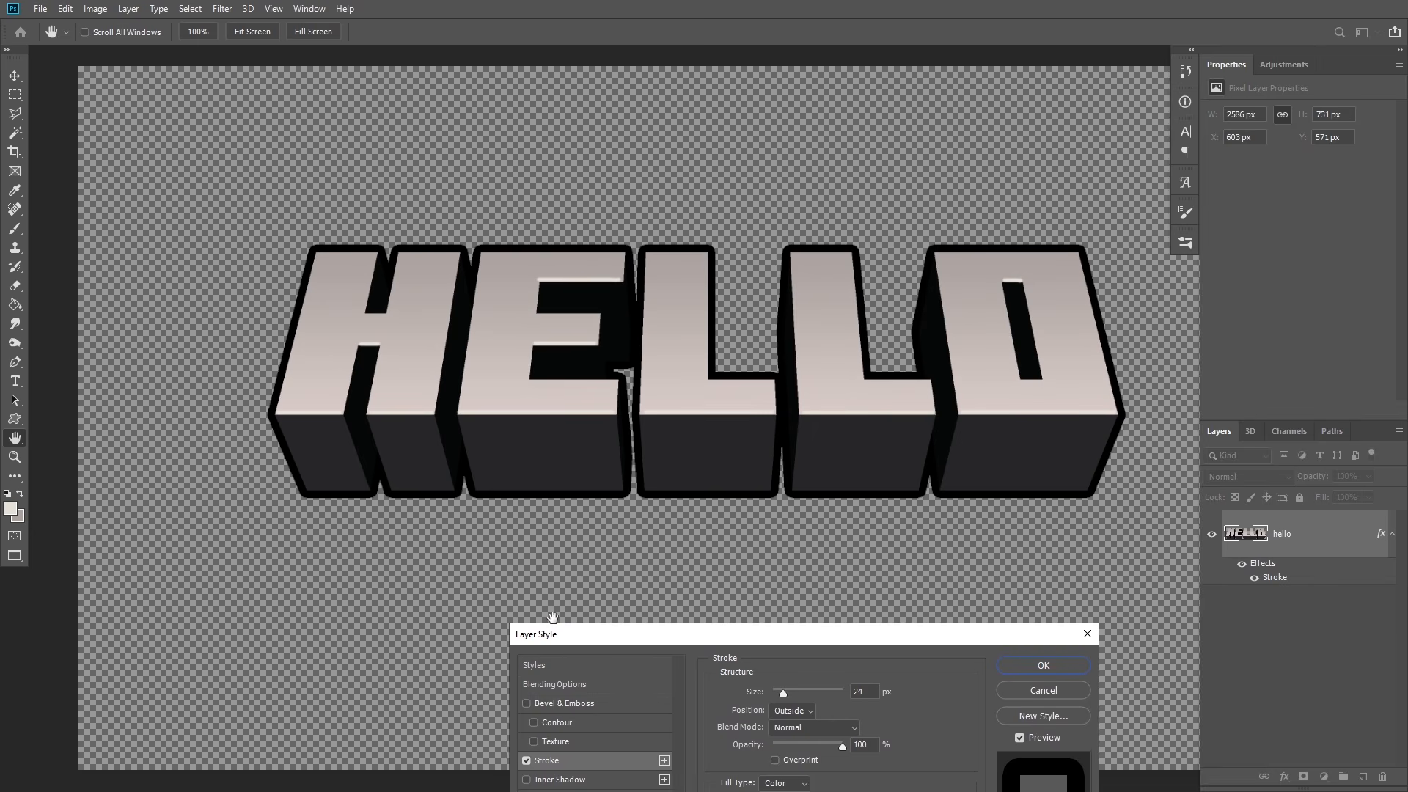
click(1087, 633)
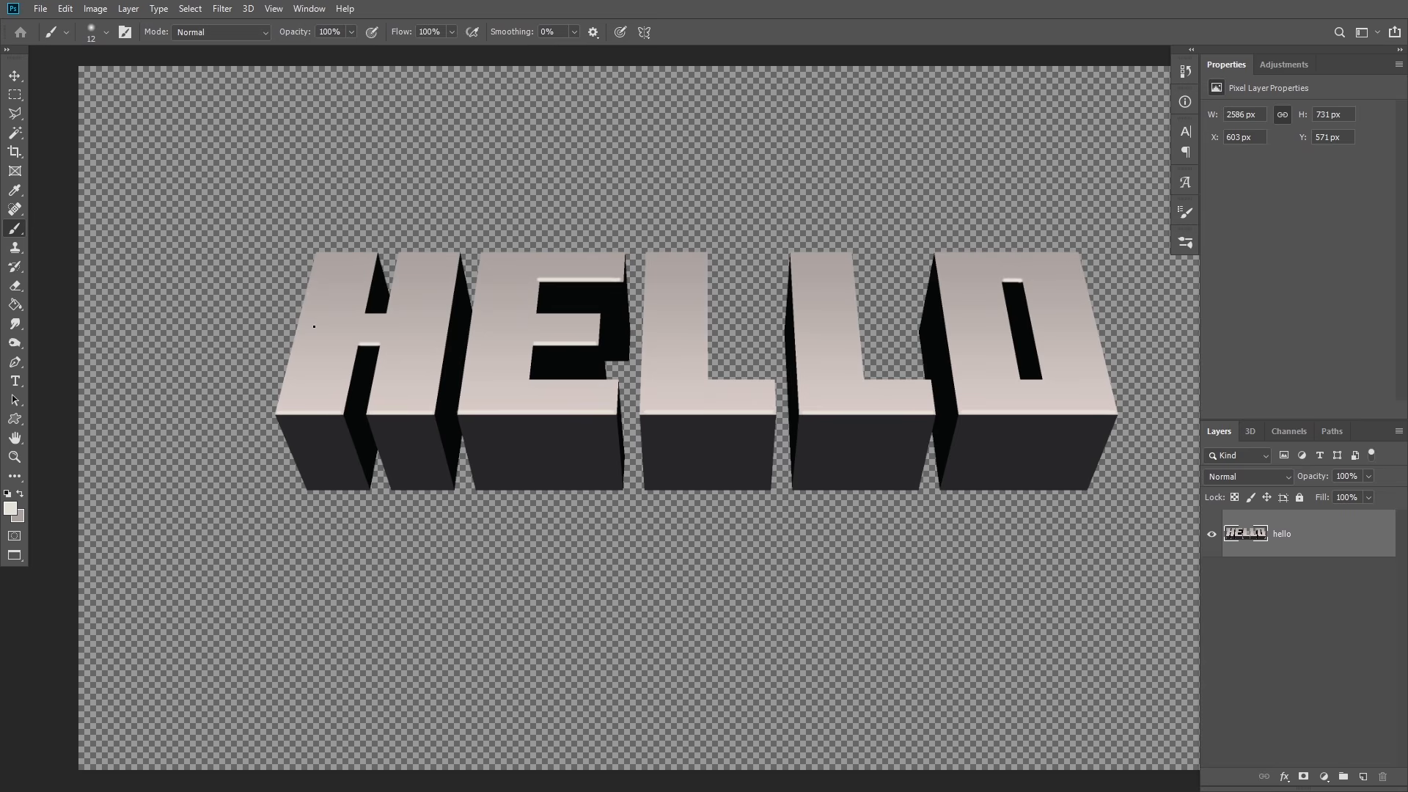
Step: Try tracing the H's outer outline with the Pen tool and undo the placed points
key(p)
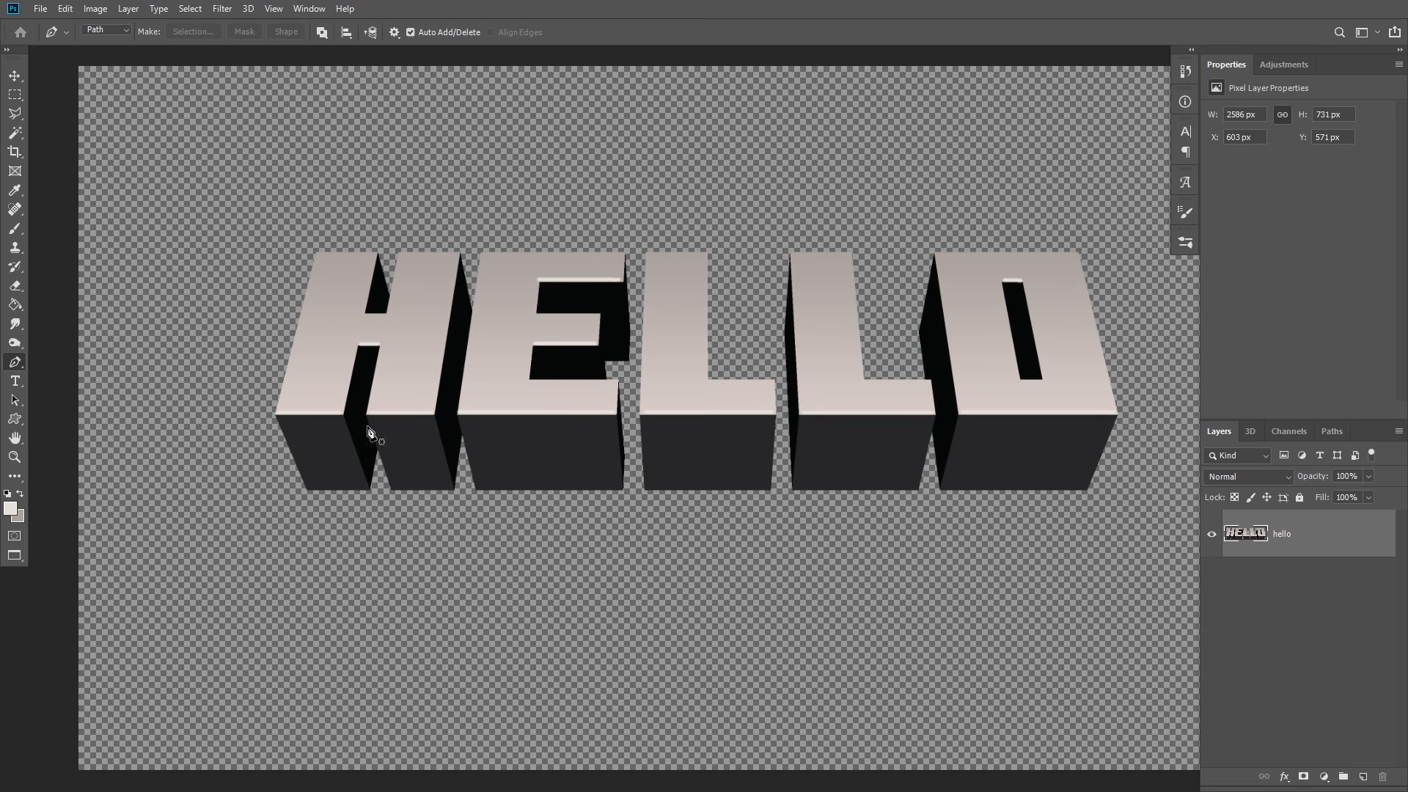
click(308, 489)
click(276, 415)
click(315, 249)
click(378, 247)
key(ctrl+z)
key(ctrl+z)
key(ctrl+z)
click(276, 415)
click(315, 250)
click(379, 254)
key(ctrl+z)
key(ctrl+z)
key(ctrl+z)
key(ctrl+z)
Step: Try tracing the E's lower outline and the gap beside the H with the Pen tool, and discard the path
key(ctrl+plus)
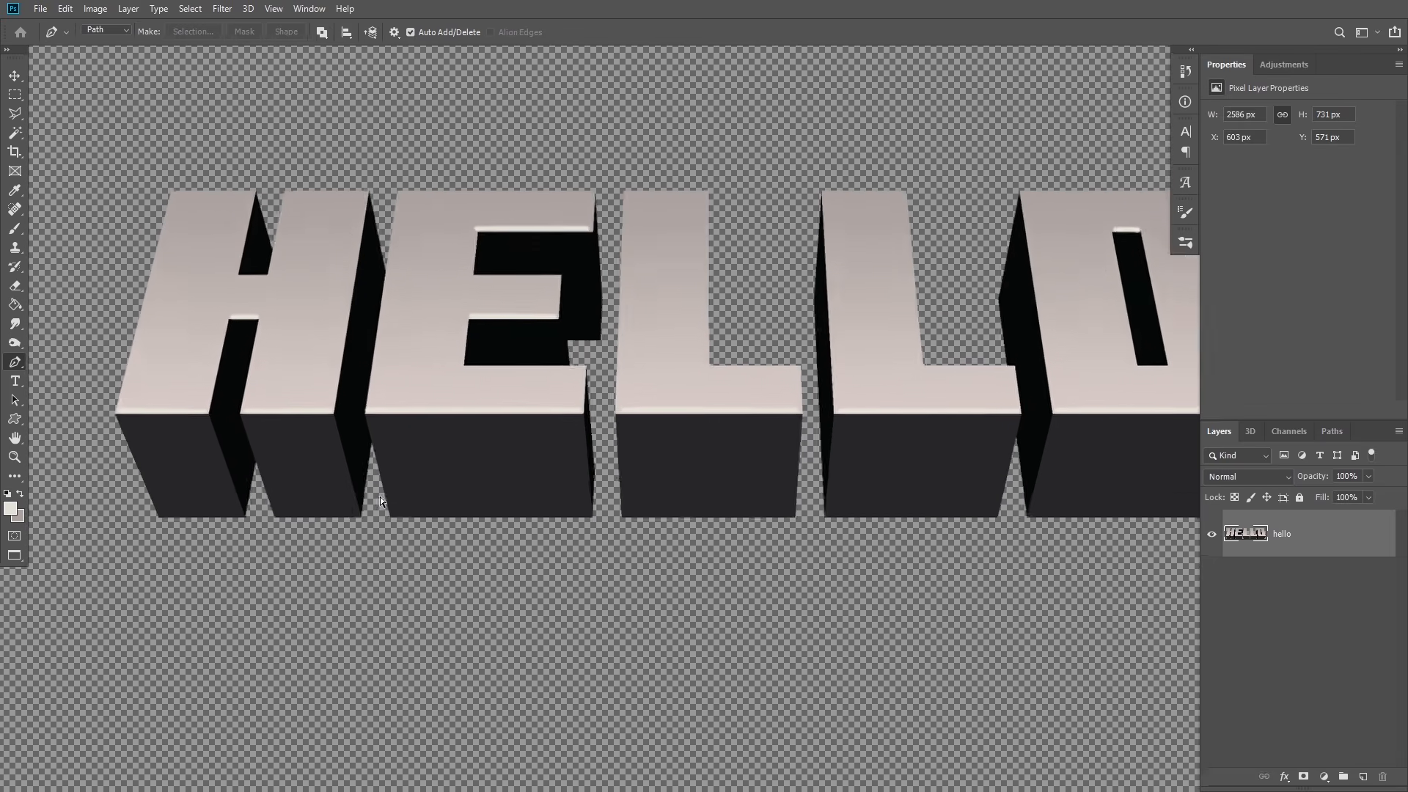
click(581, 526)
click(360, 525)
click(341, 444)
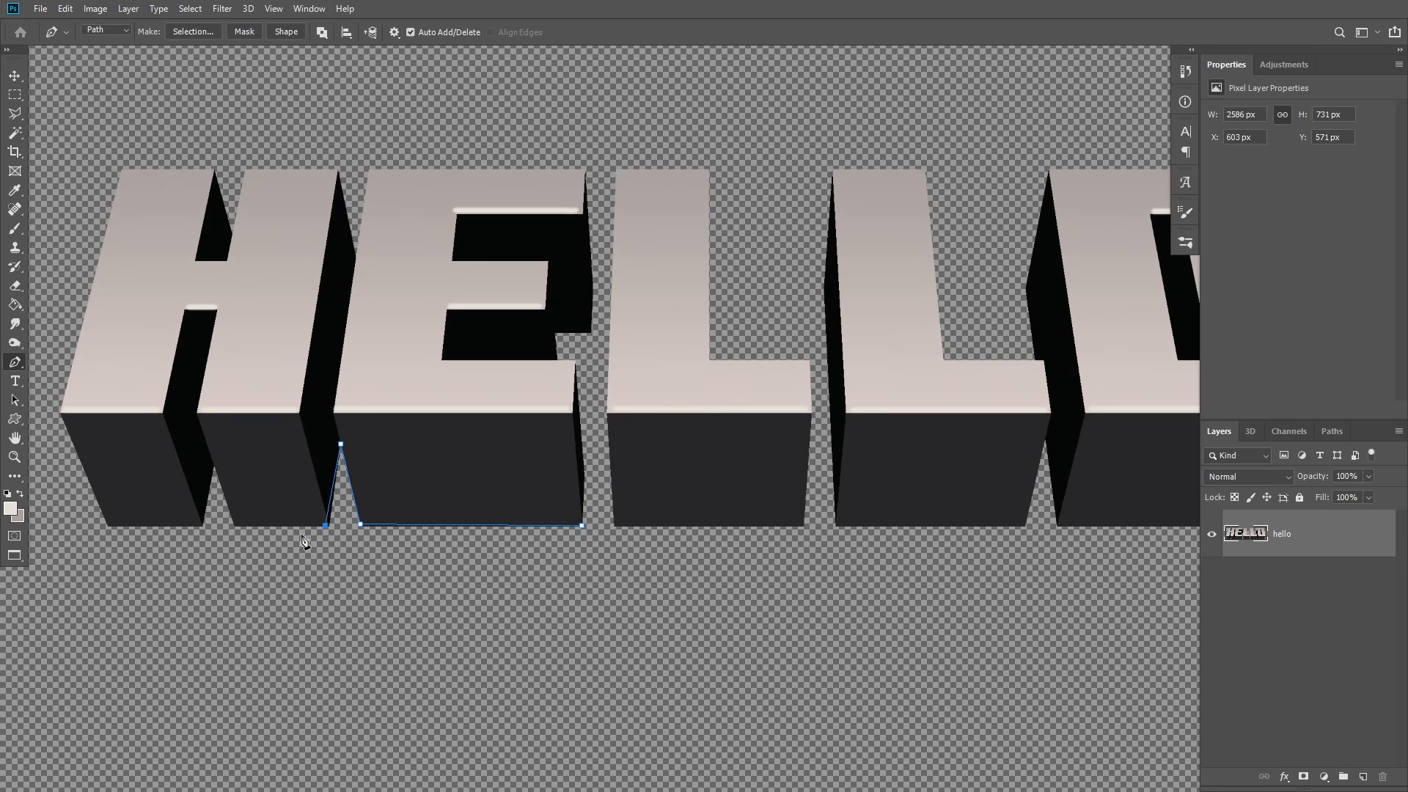
key(Escape)
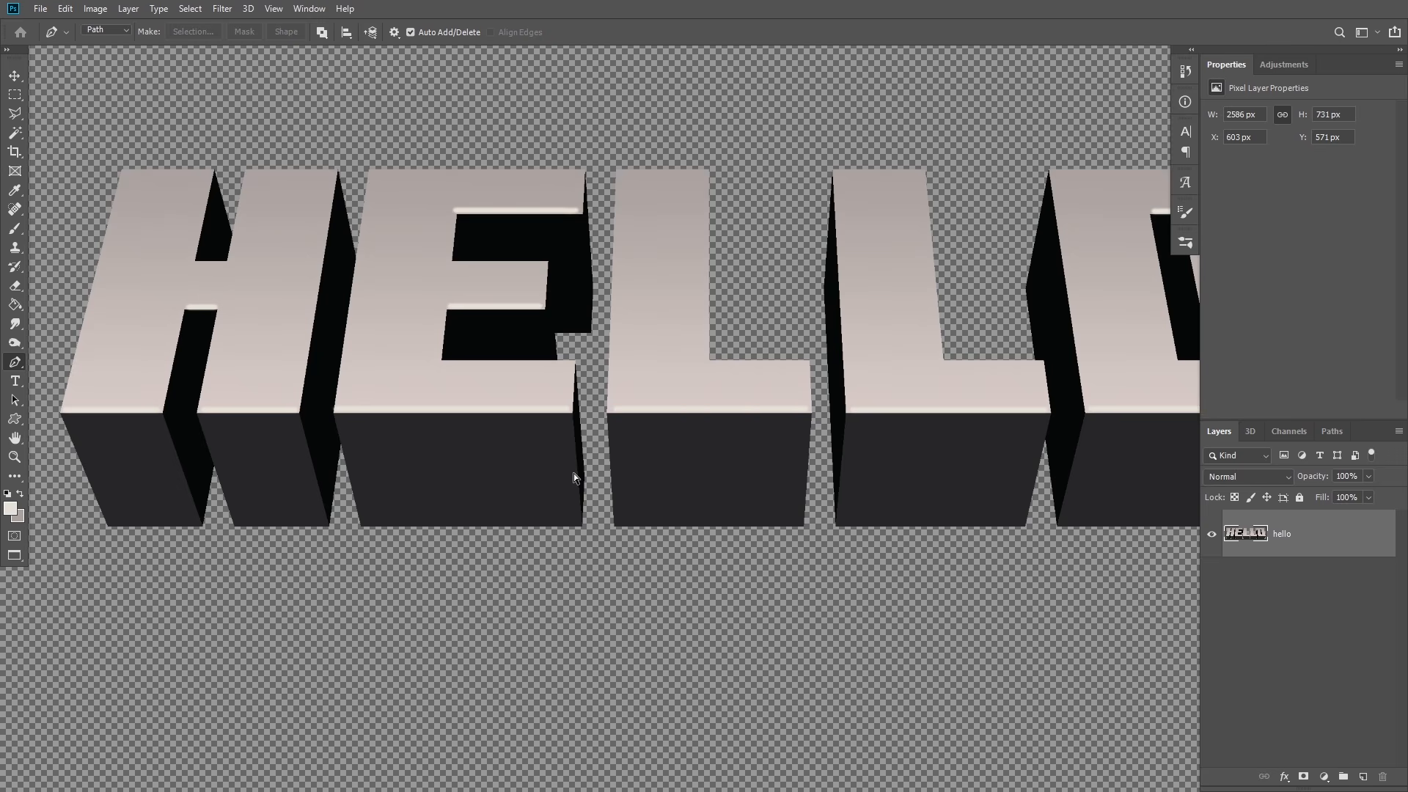
Step: Load the hello layer's outline as a selection and convert it into a work path
key(ctrl+minus)
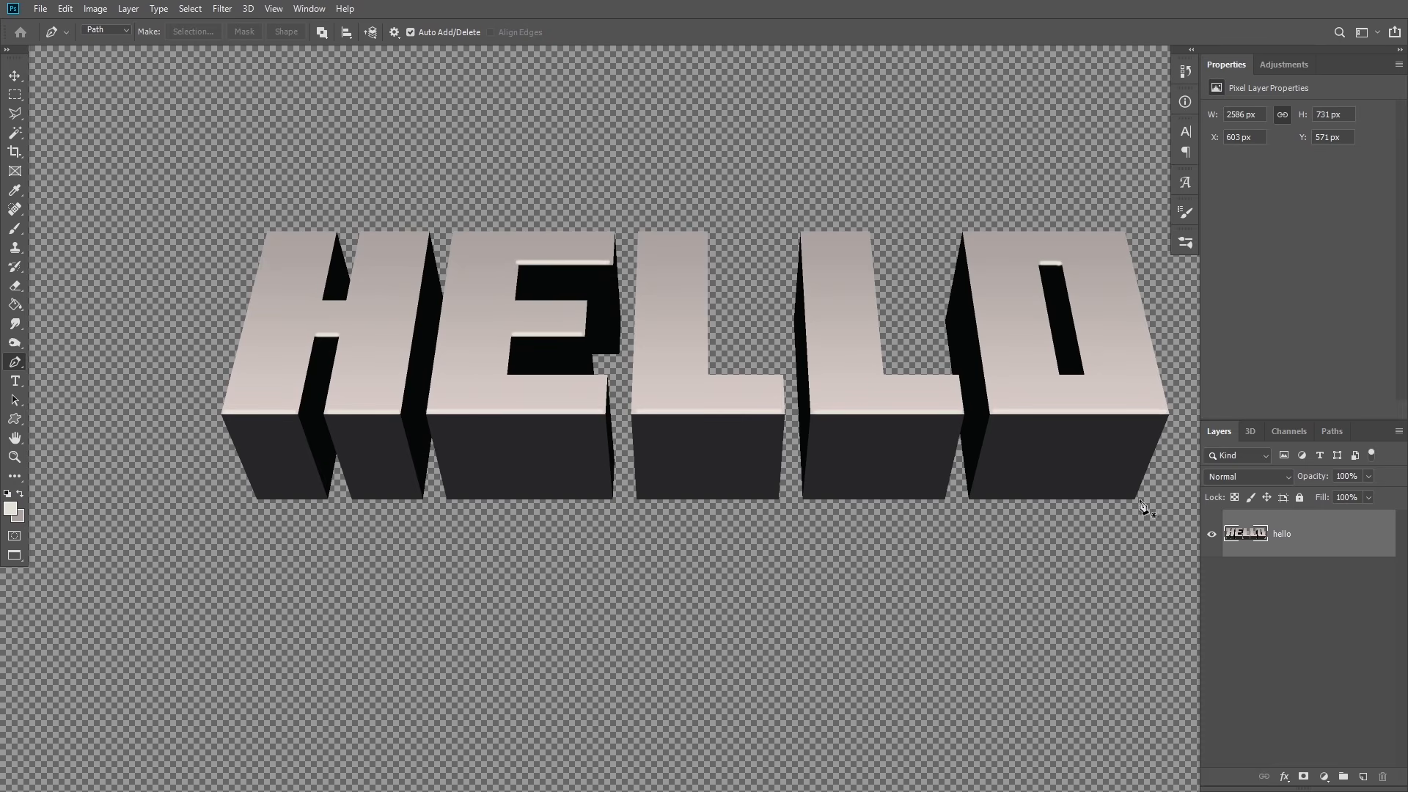
ctrl+click(1246, 536)
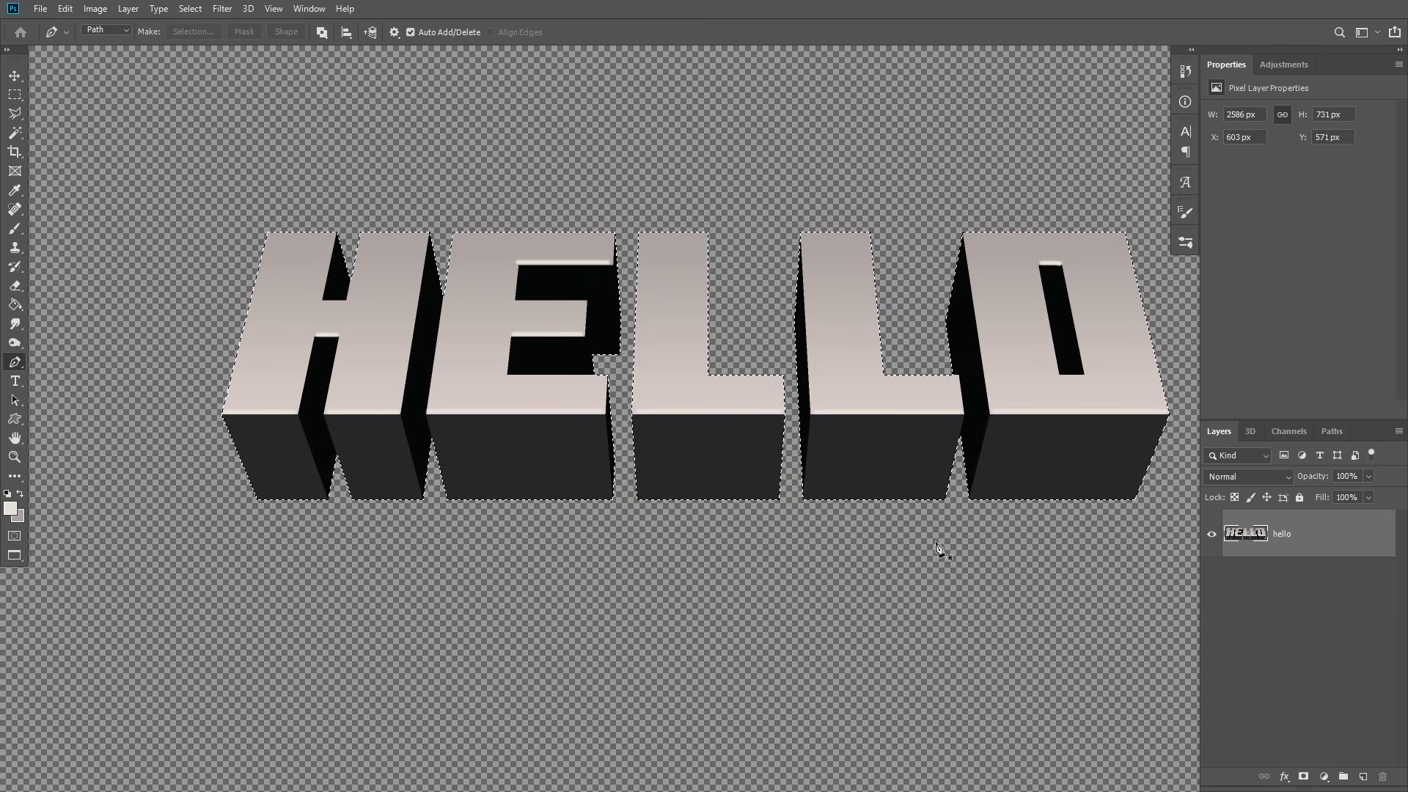
click(1336, 434)
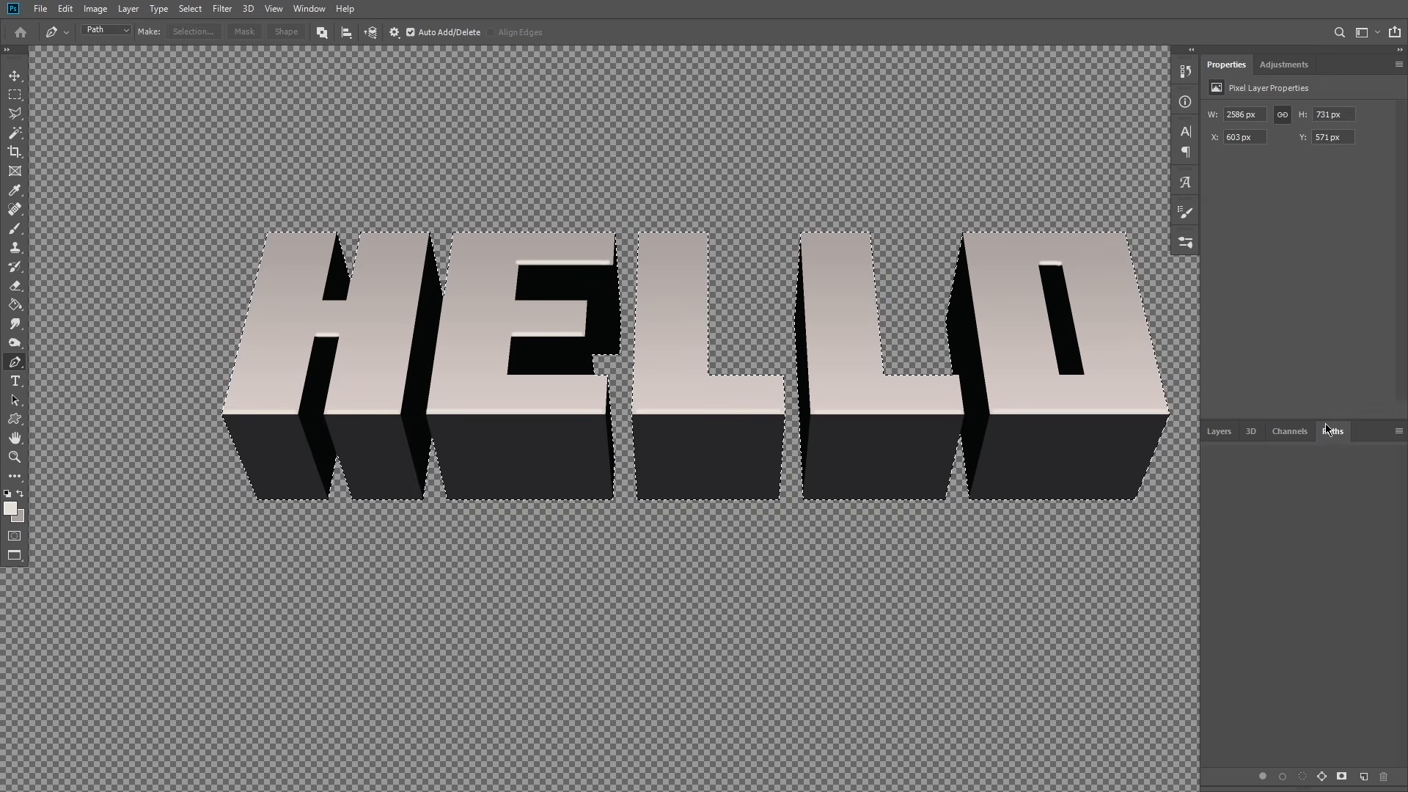
click(299, 8)
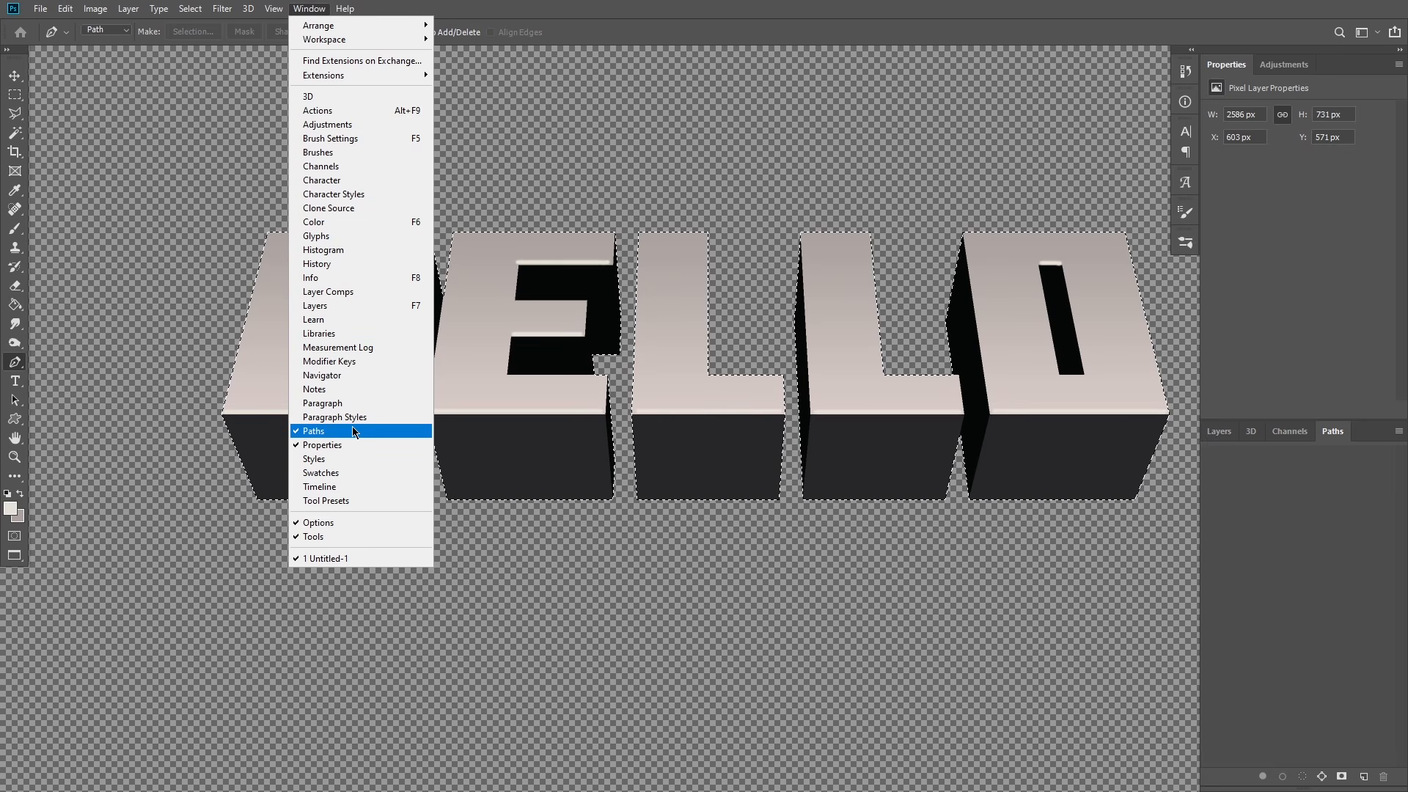
click(1341, 521)
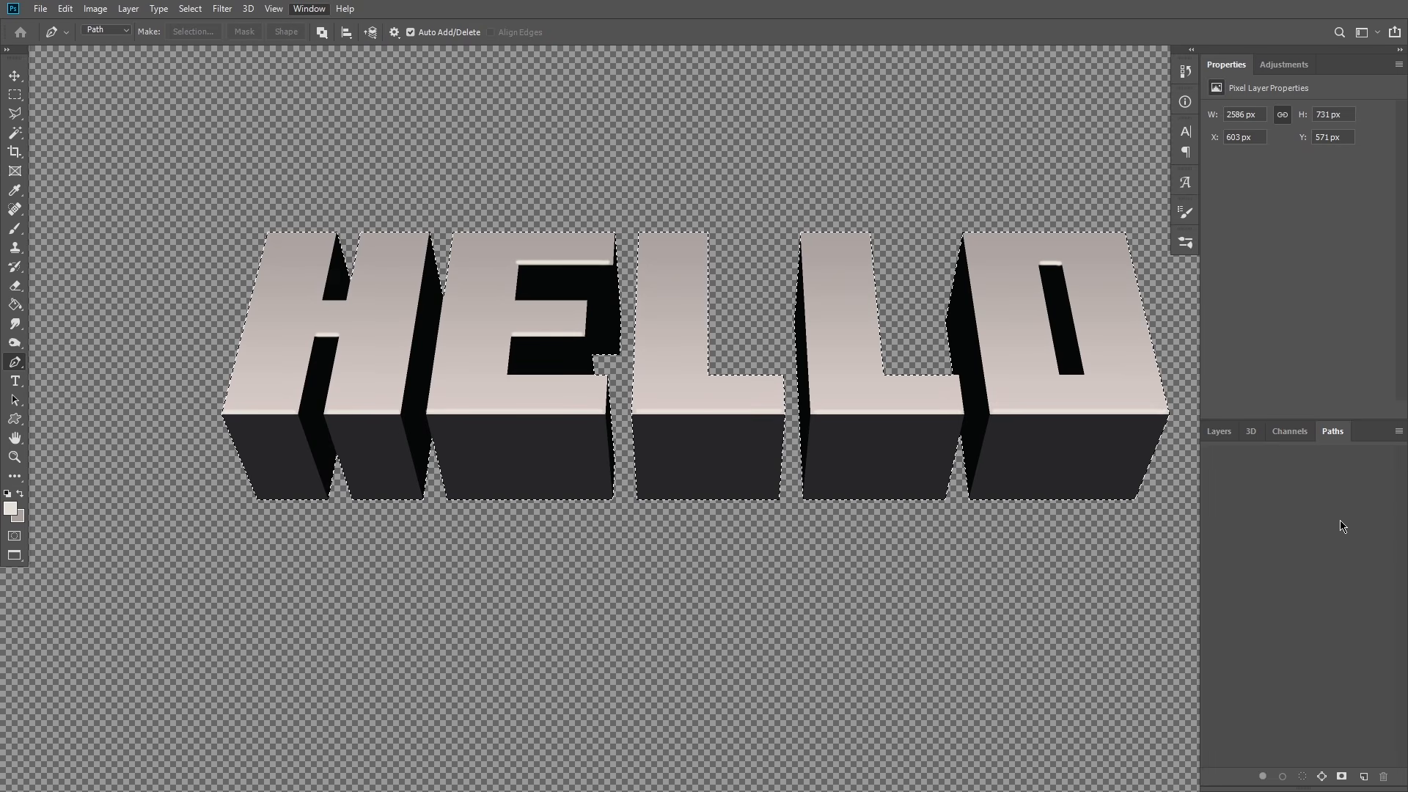
click(1321, 777)
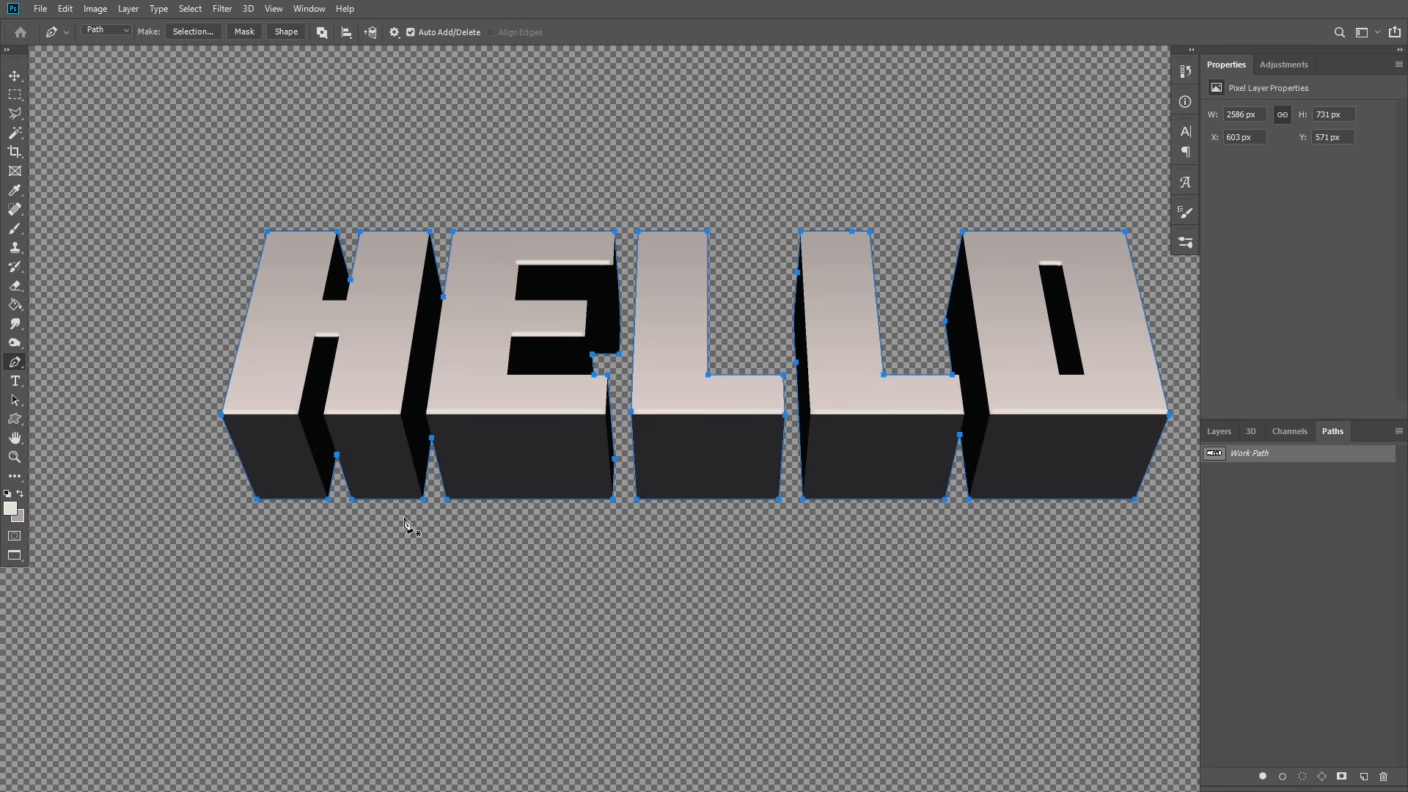
Step: Inspect the work path's anchor points along the outline of all five HELLO letters
key(ctrl+plus)
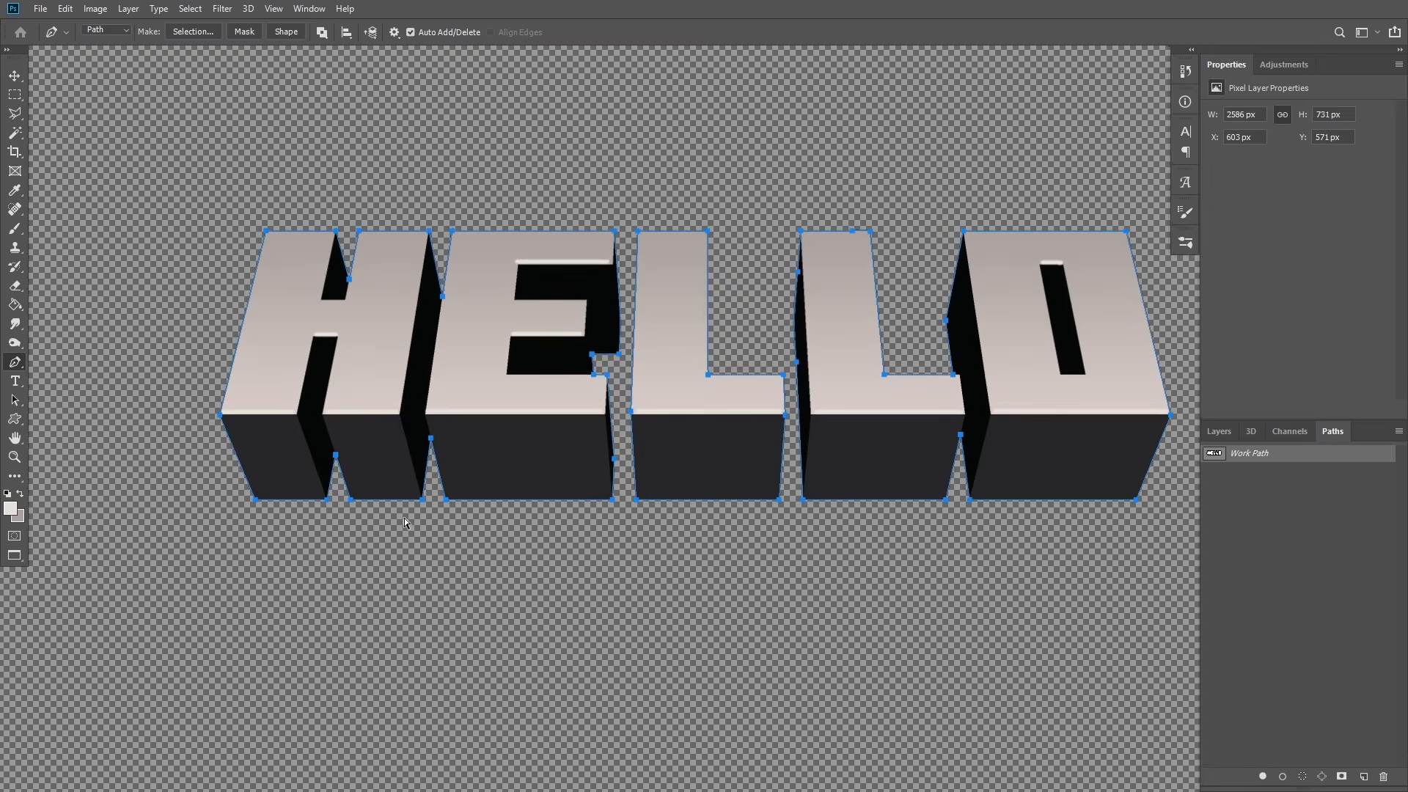
click(15, 75)
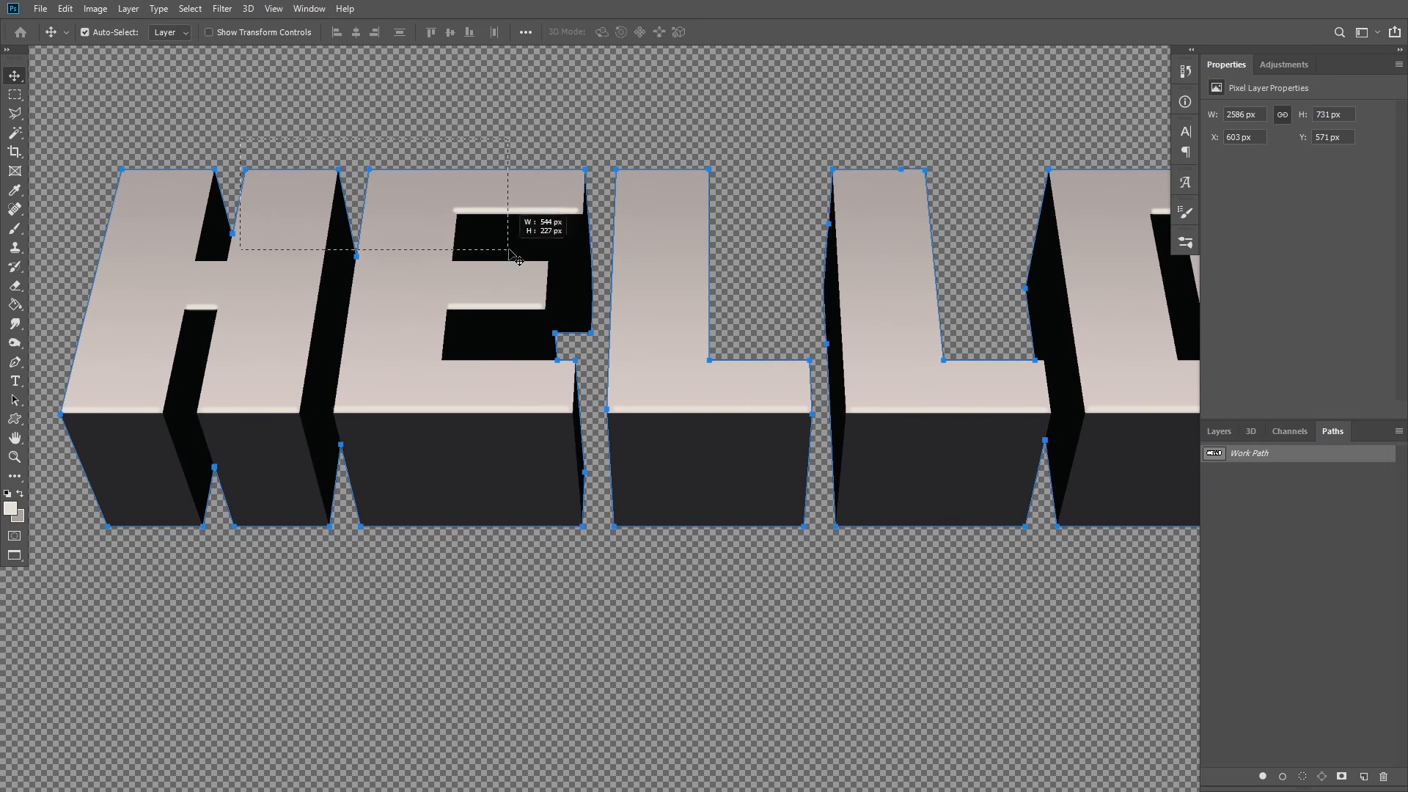
scroll(509, 462, up, 3)
drag(249, 345, 649, 347)
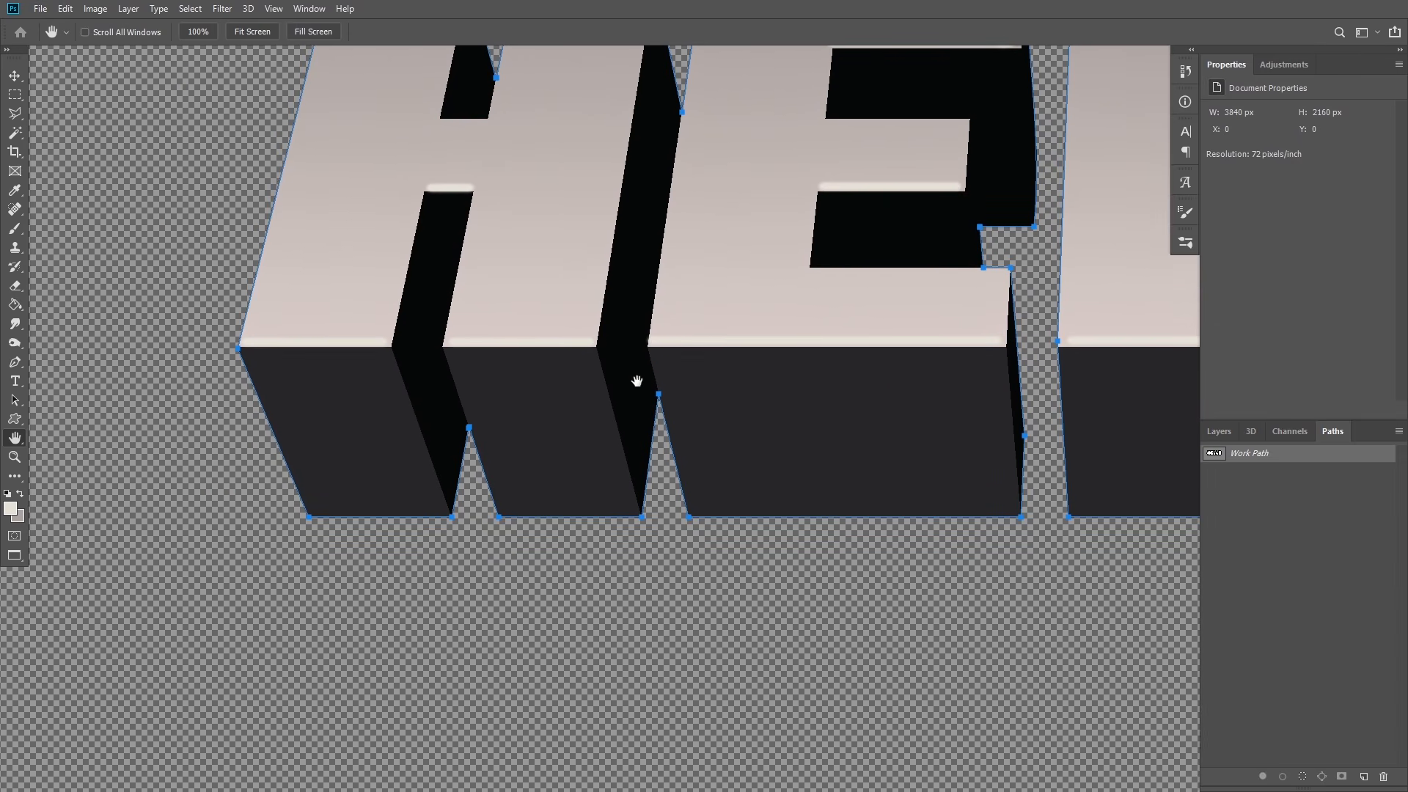
scroll(633, 374, up, 1)
drag(814, 382, 807, 477)
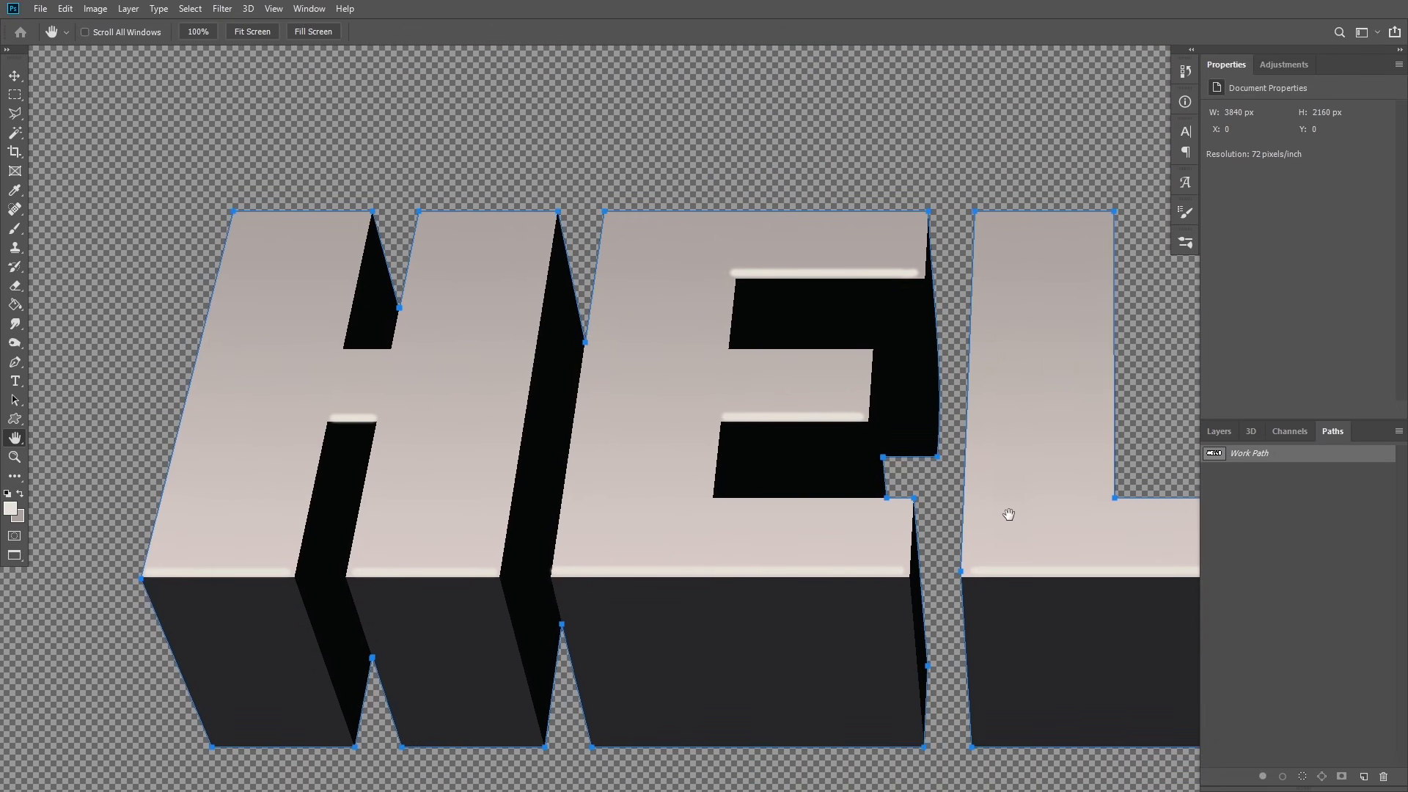
drag(1072, 501, 349, 450)
drag(1046, 469, 917, 452)
scroll(477, 430, up, 2)
scroll(478, 430, left, 2)
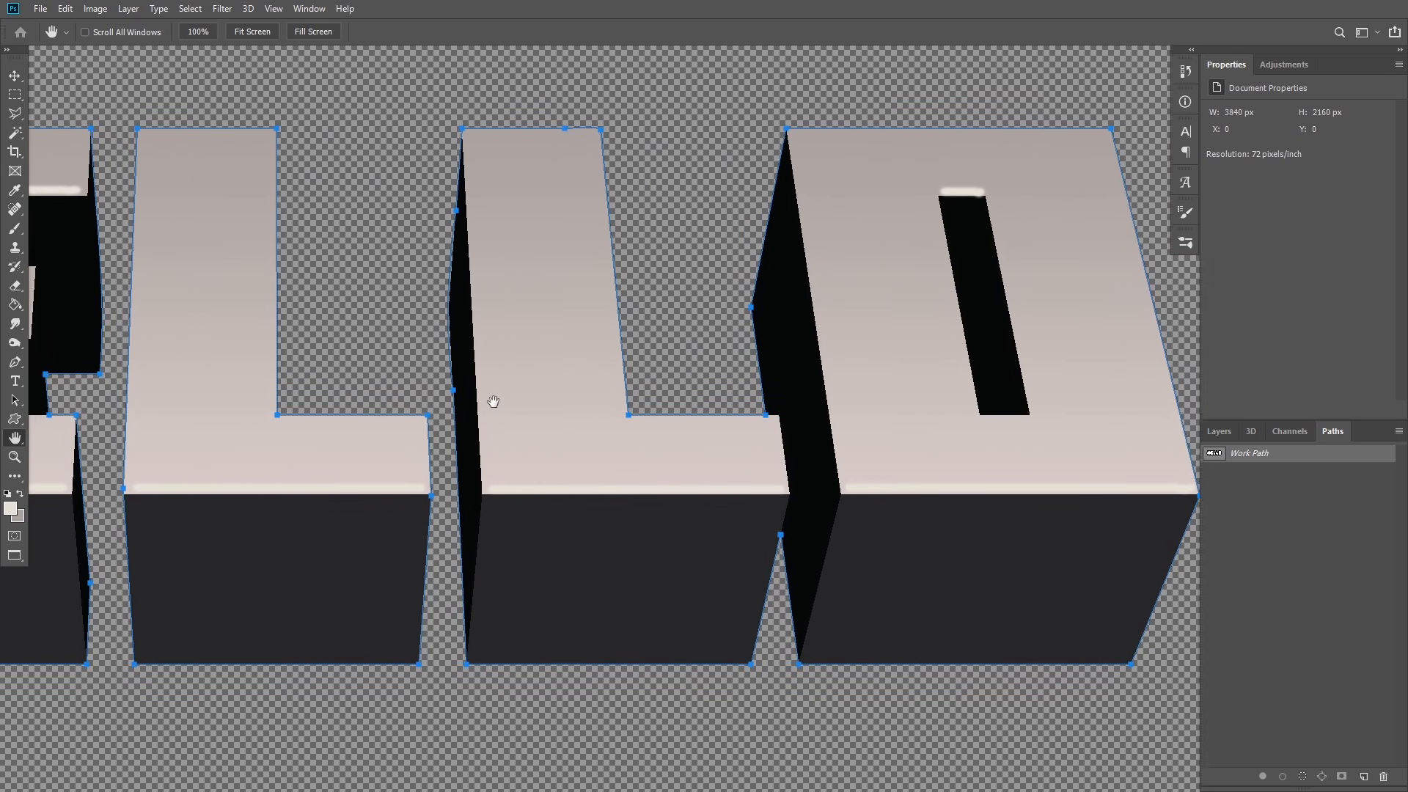
key(ctrl+plus)
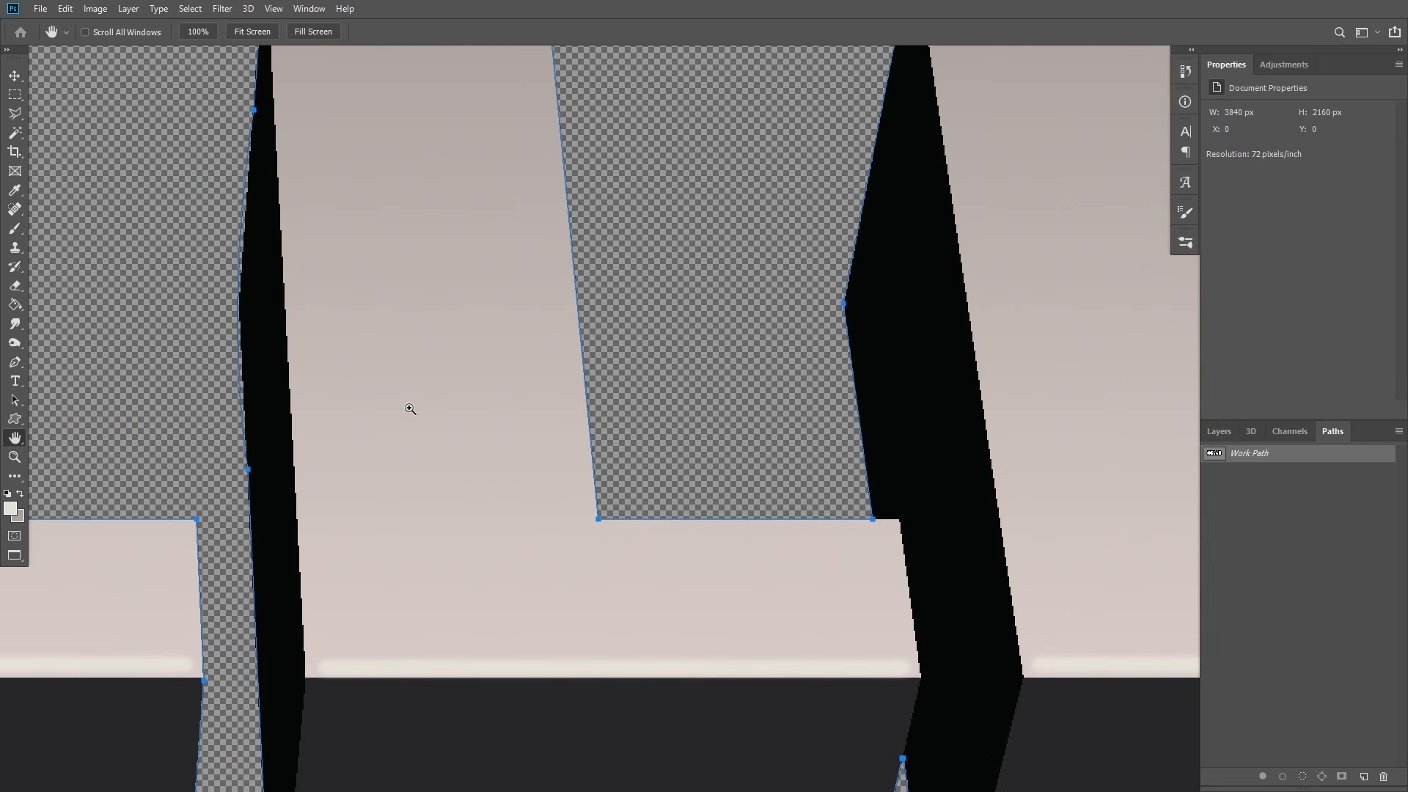
Step: Add an anchor point at the outermost bend of the second L's black side edge and delete the stray point below it
key(p)
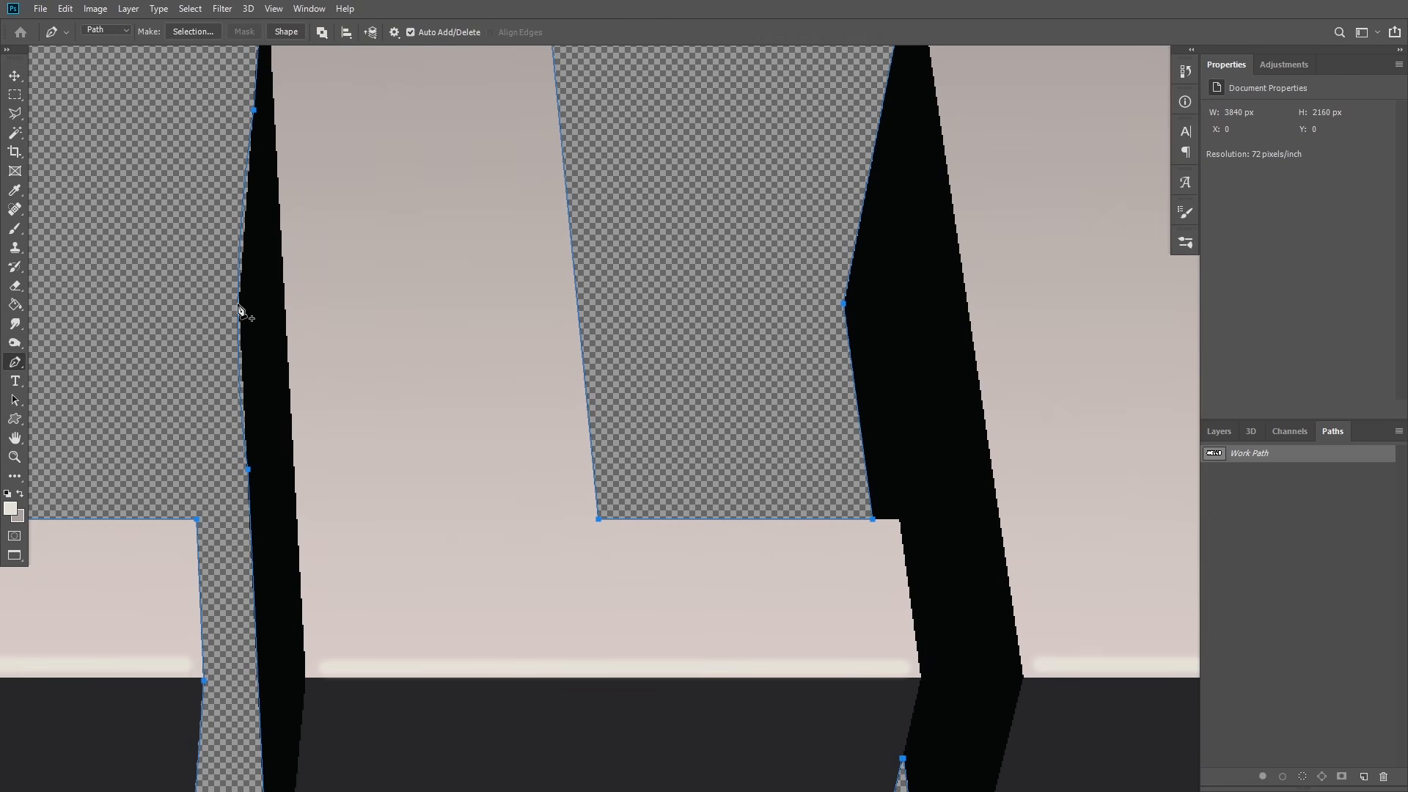
scroll(239, 310, up, 2)
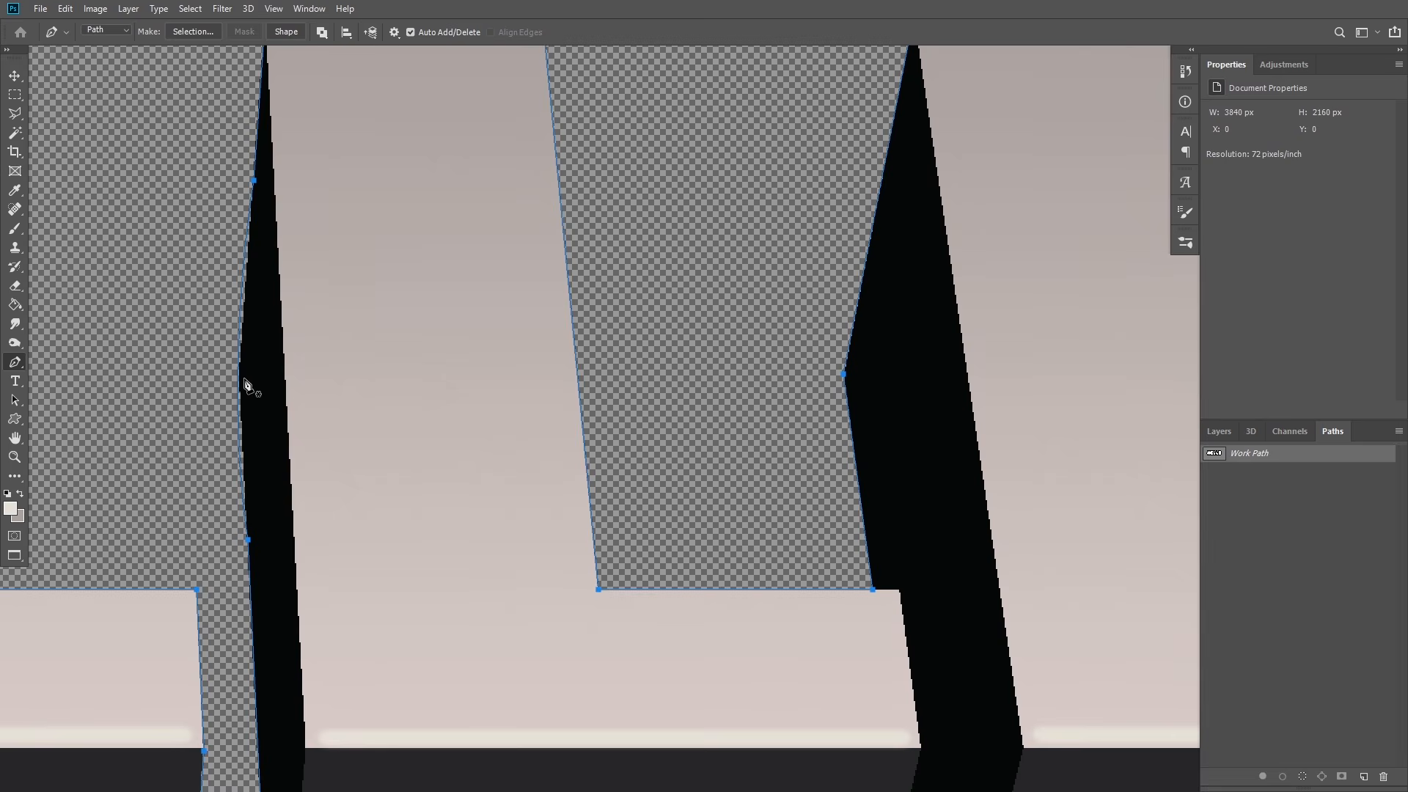
click(1301, 775)
click(1265, 499)
click(1237, 453)
right_click(244, 282)
click(315, 286)
drag(244, 277, 237, 375)
click(251, 544)
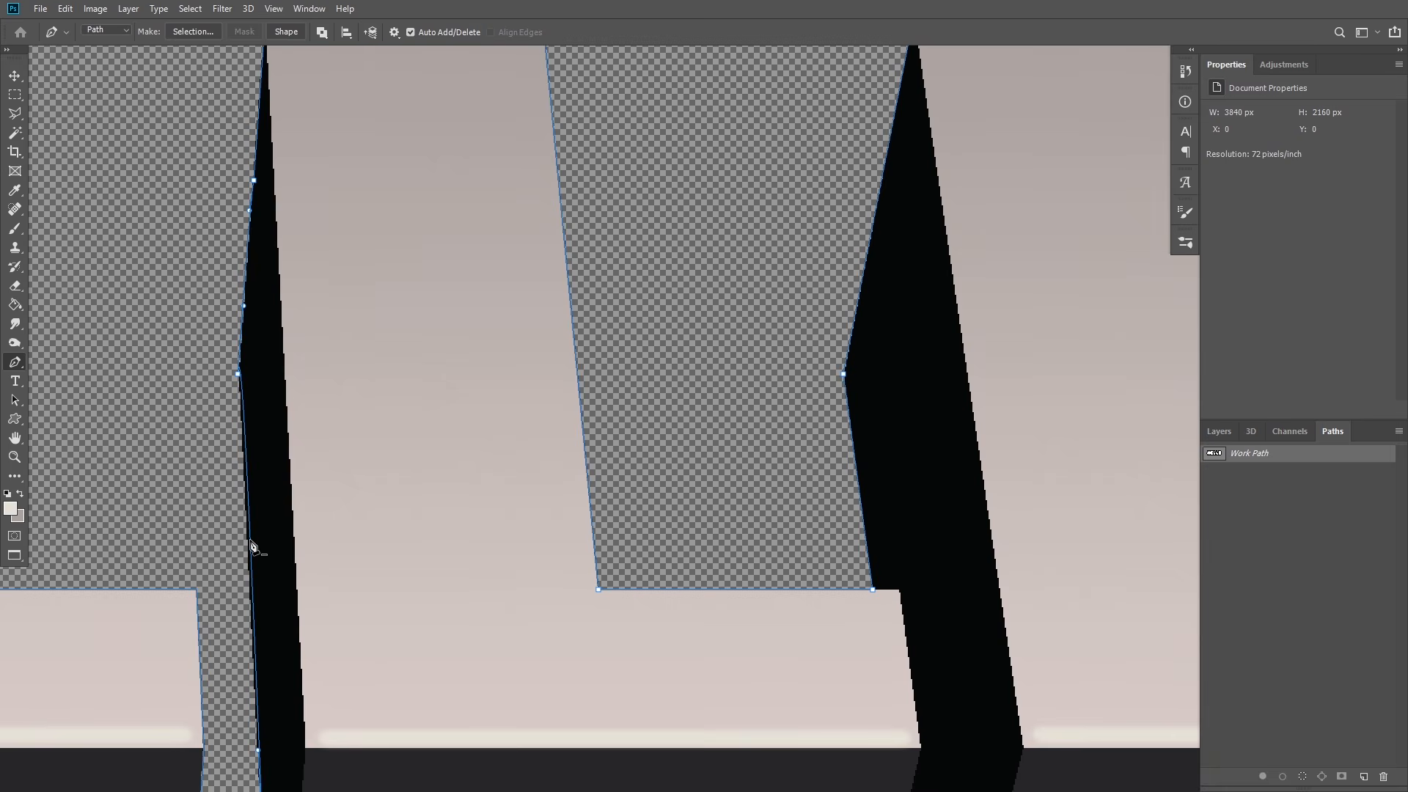
scroll(251, 546, down, 2)
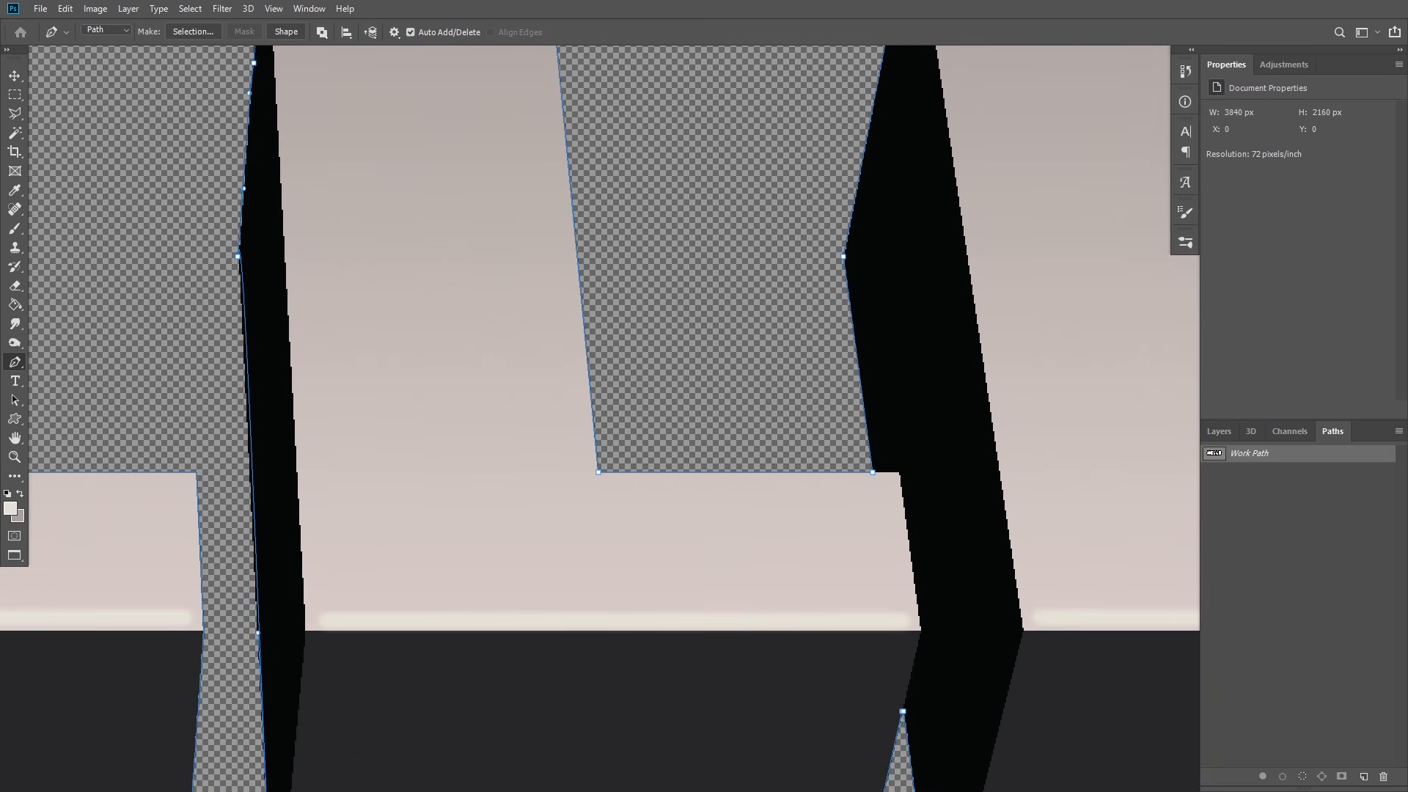
Step: Delete the surplus anchor point above the bend on the second L's black side edge
right_click(16, 363)
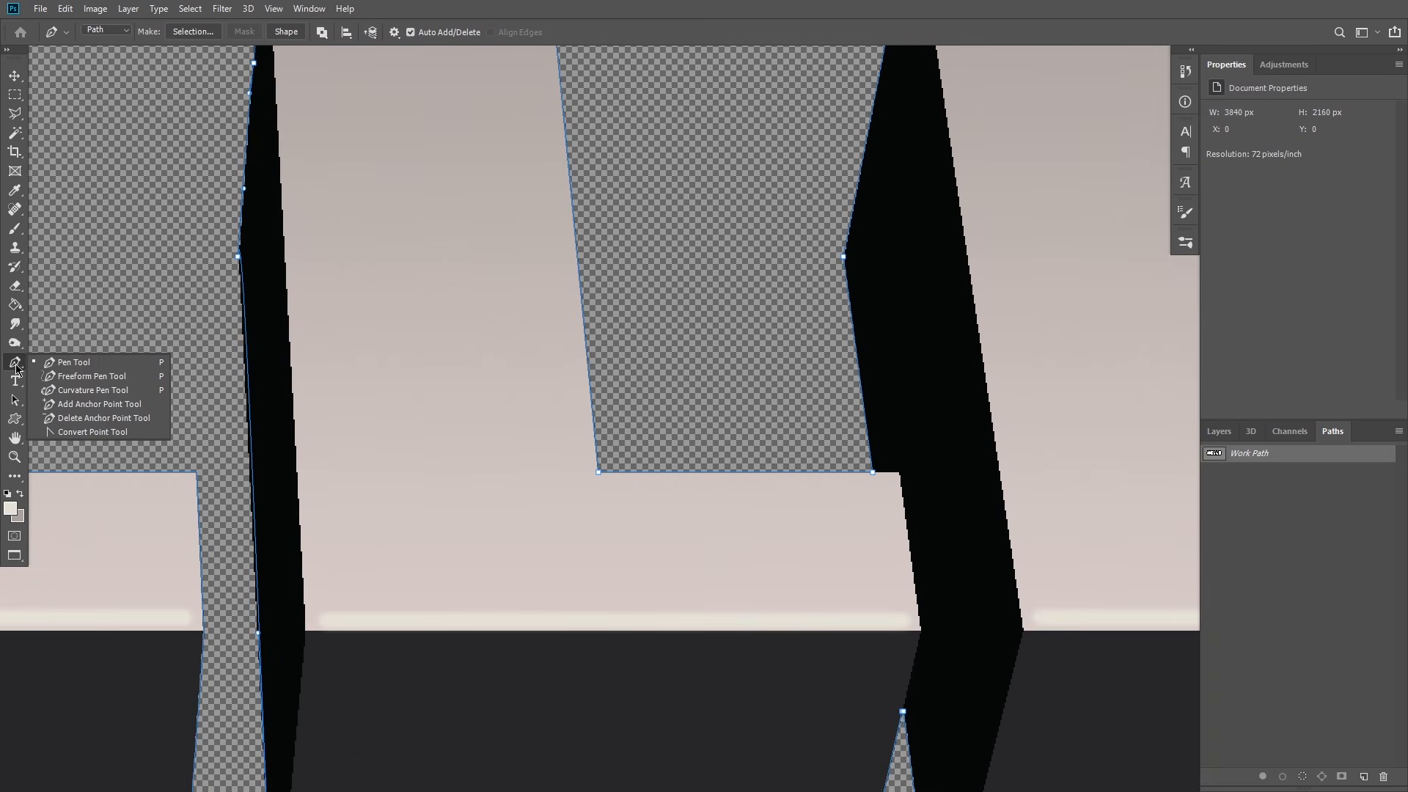
click(74, 418)
scroll(264, 194, up, 2)
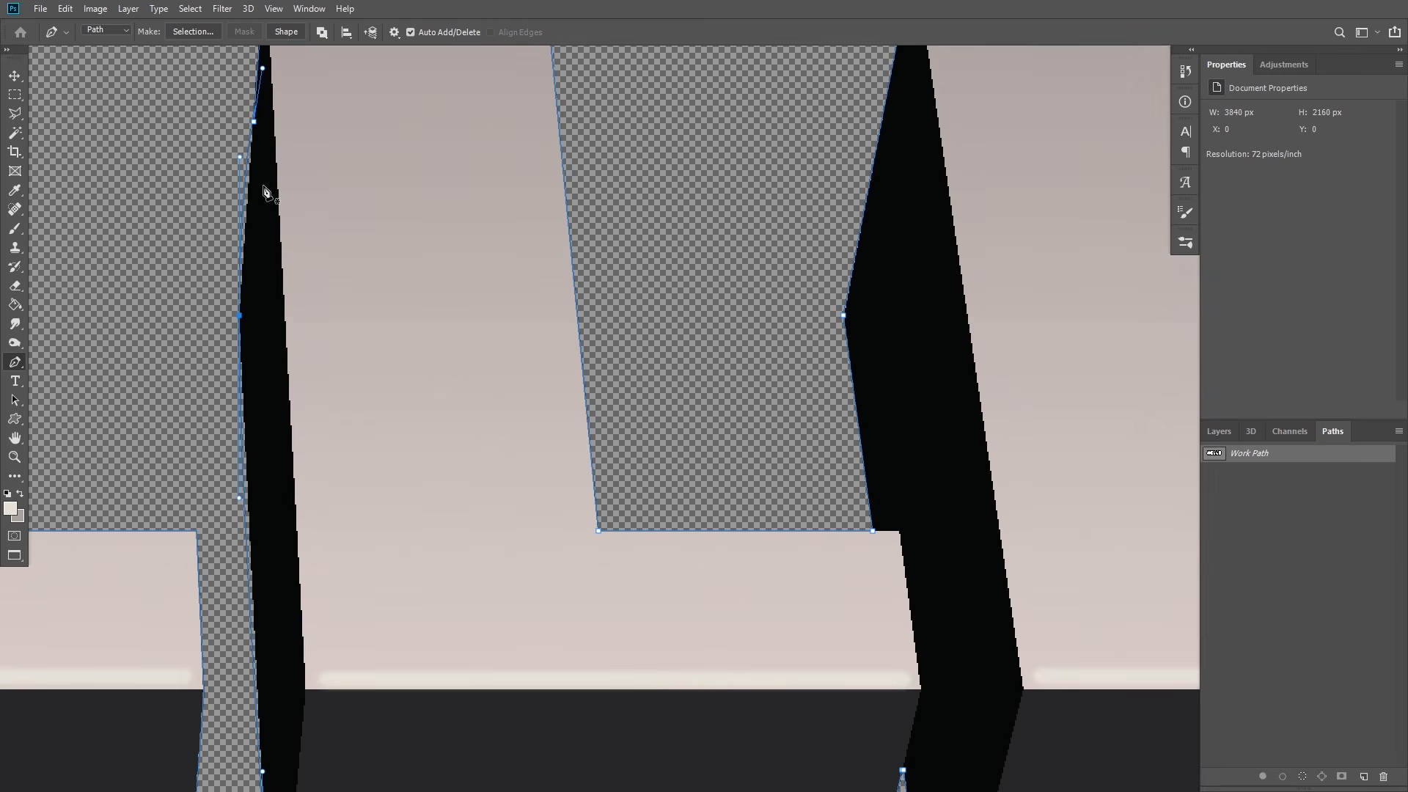
click(250, 200)
click(243, 294)
scroll(257, 191, up, 1)
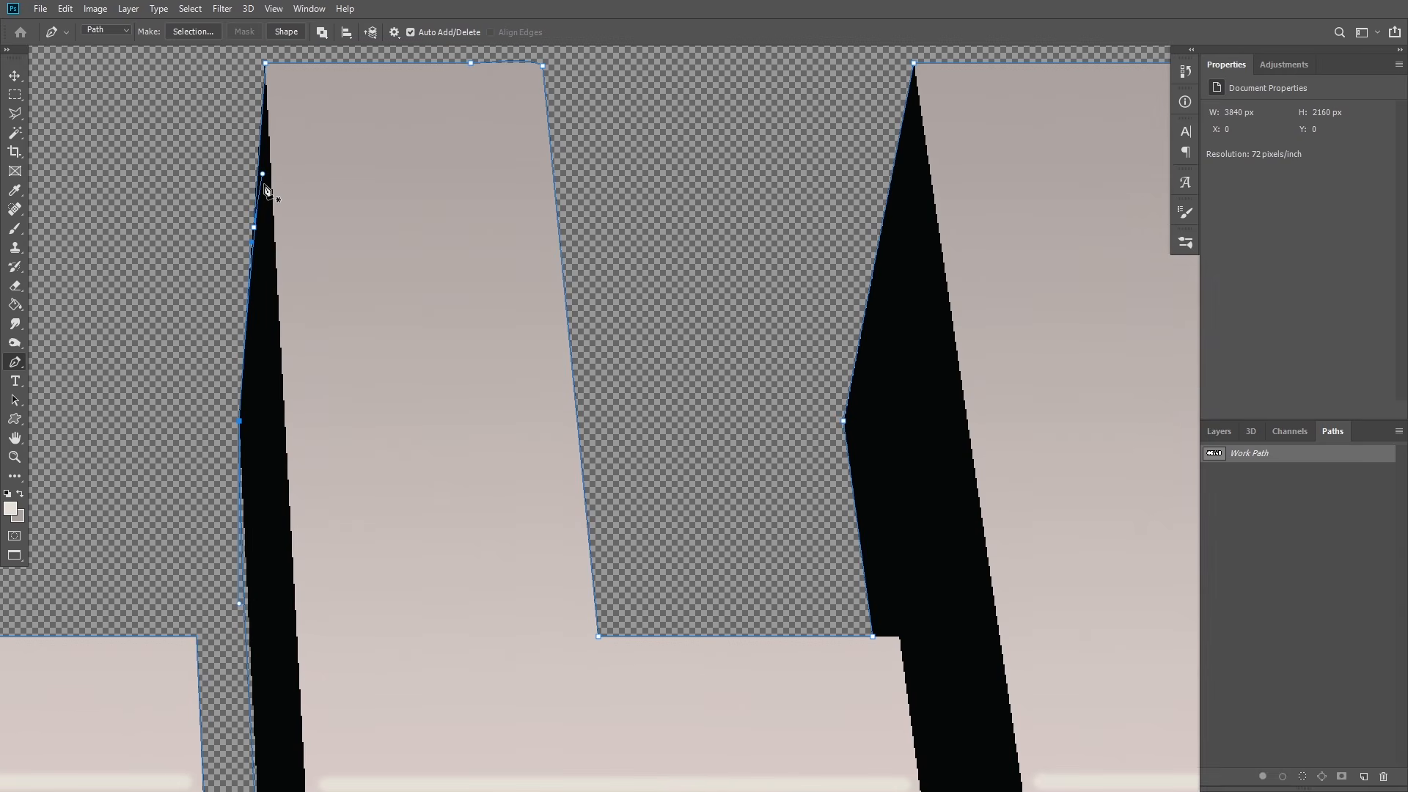
click(257, 235)
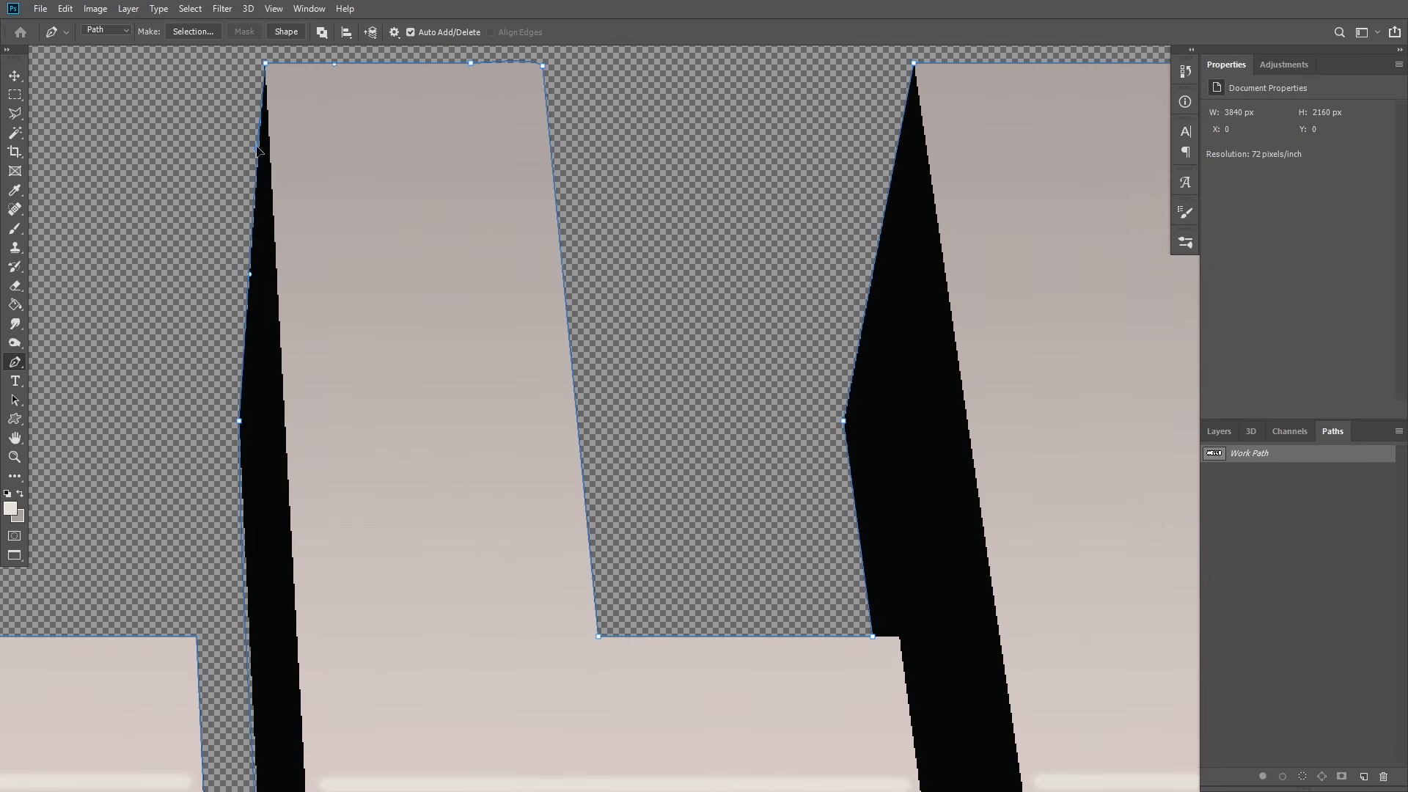
click(250, 274)
Step: Straighten the curved path segments around the second L with the Convert Point tool so they follow the letter's edges
scroll(266, 470, down, 5)
scroll(261, 440, up, 3)
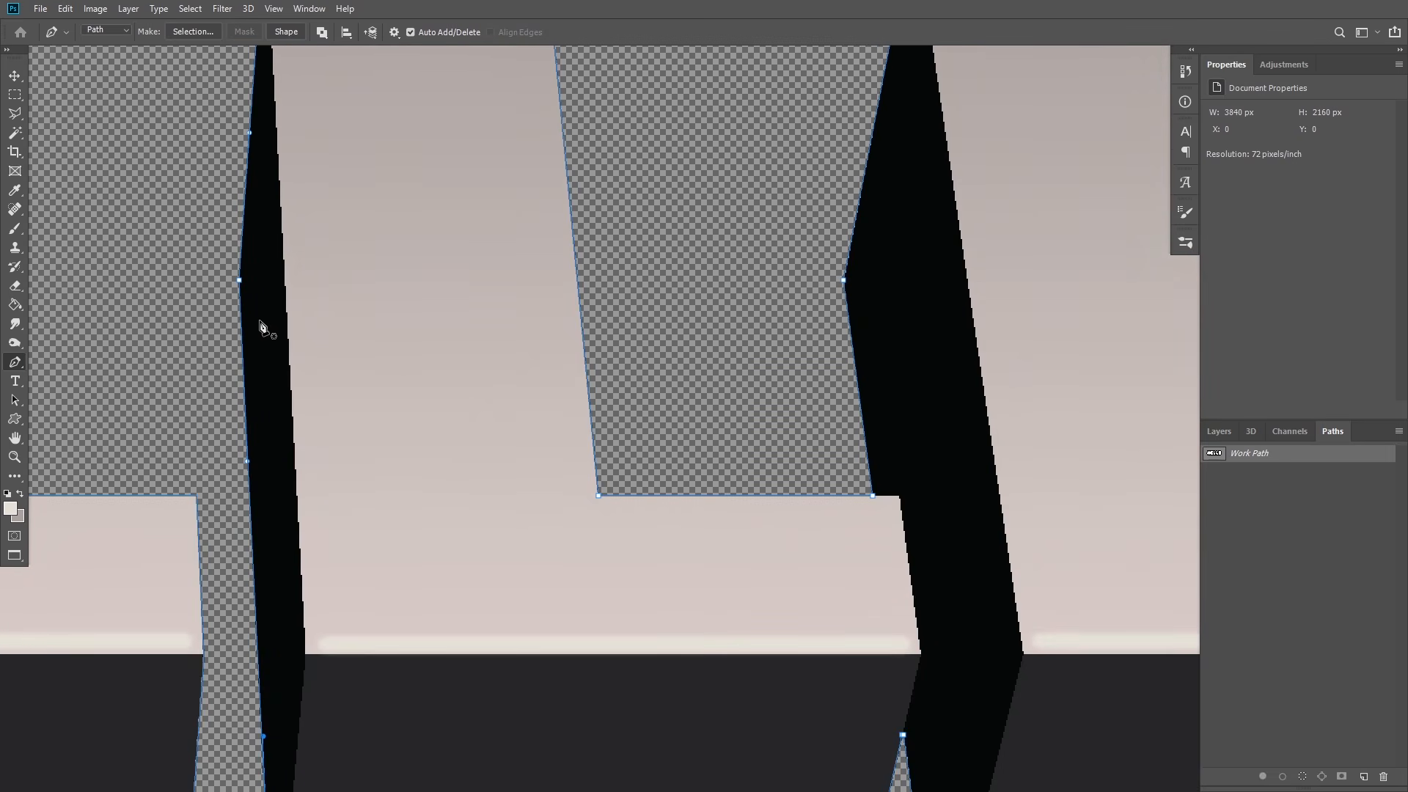
drag(250, 473, 320, 454)
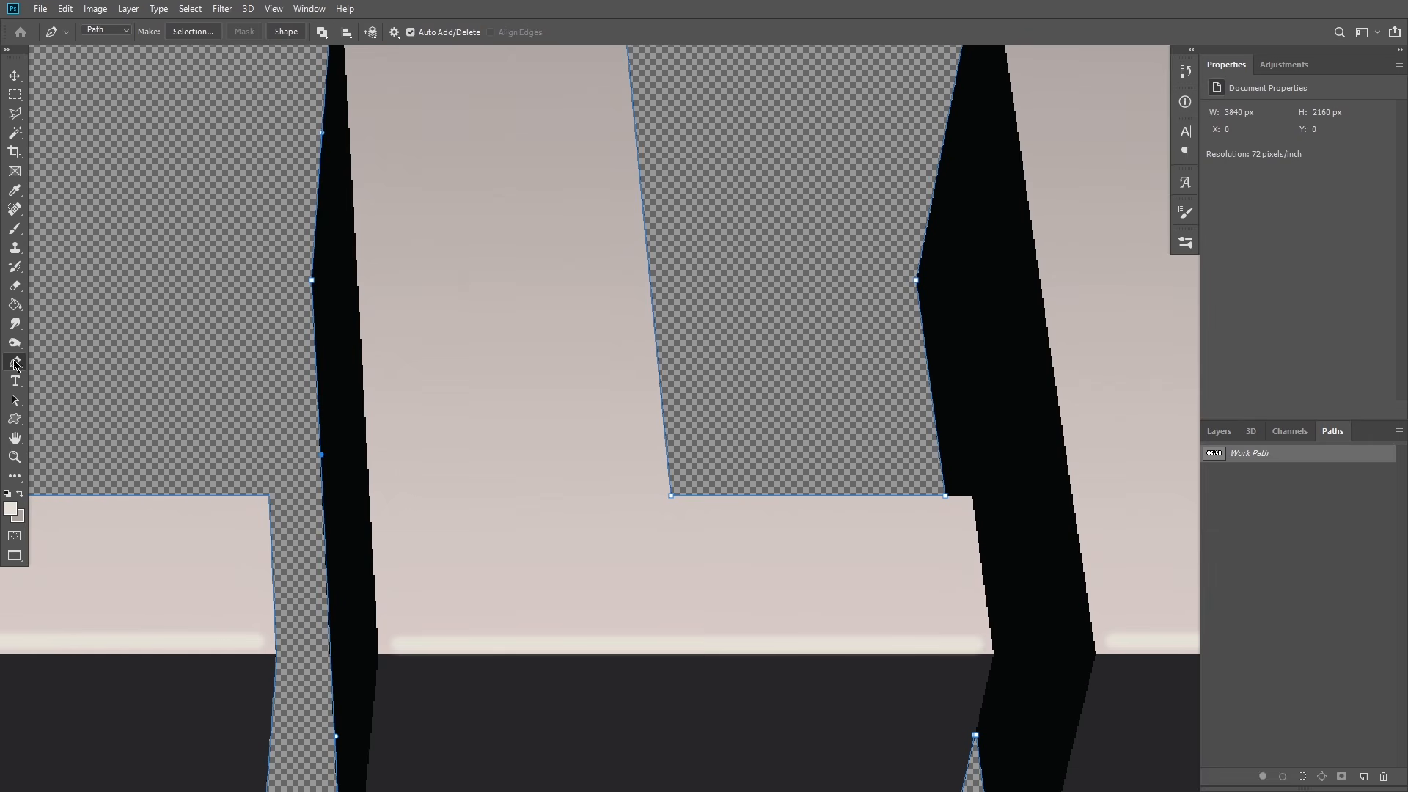
right_click(15, 363)
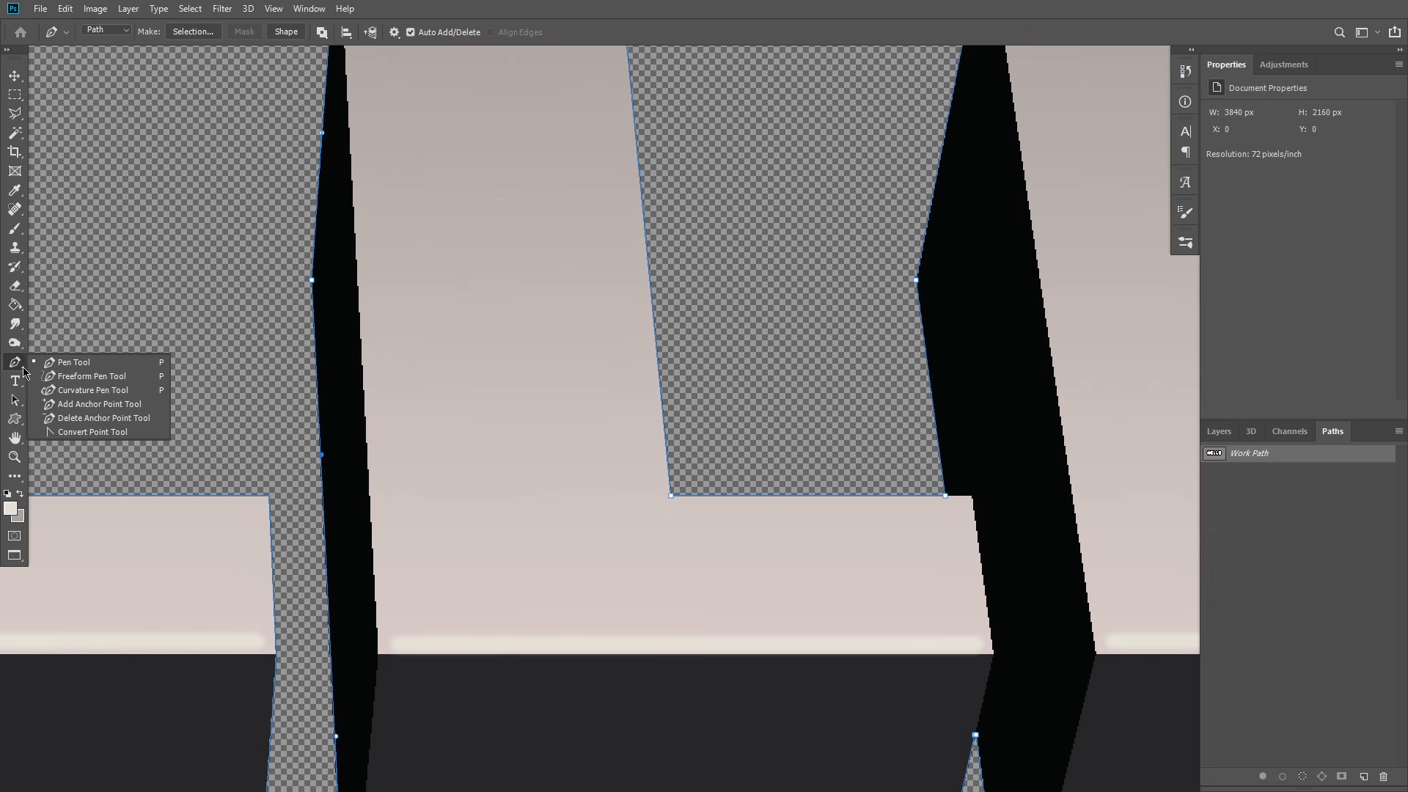
click(79, 393)
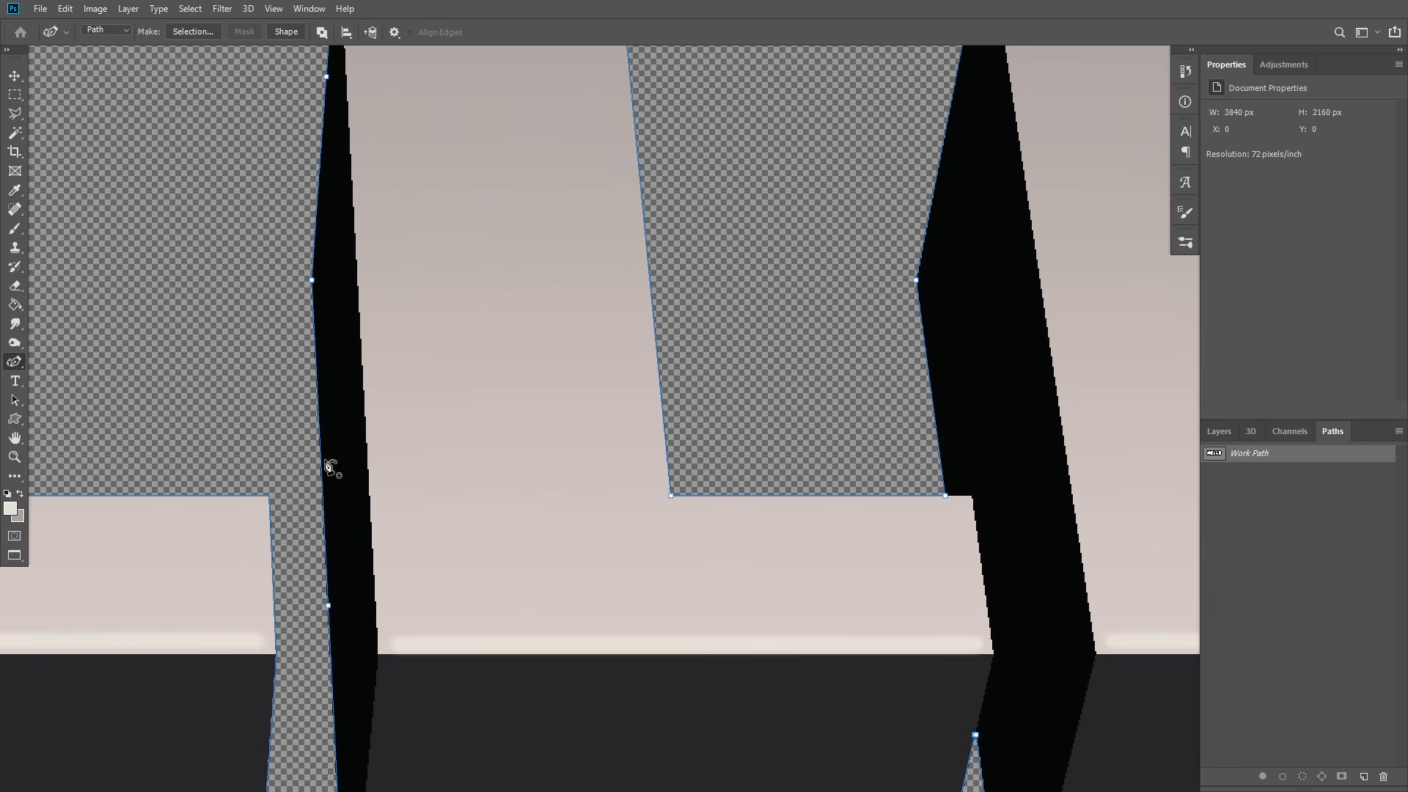
right_click(14, 363)
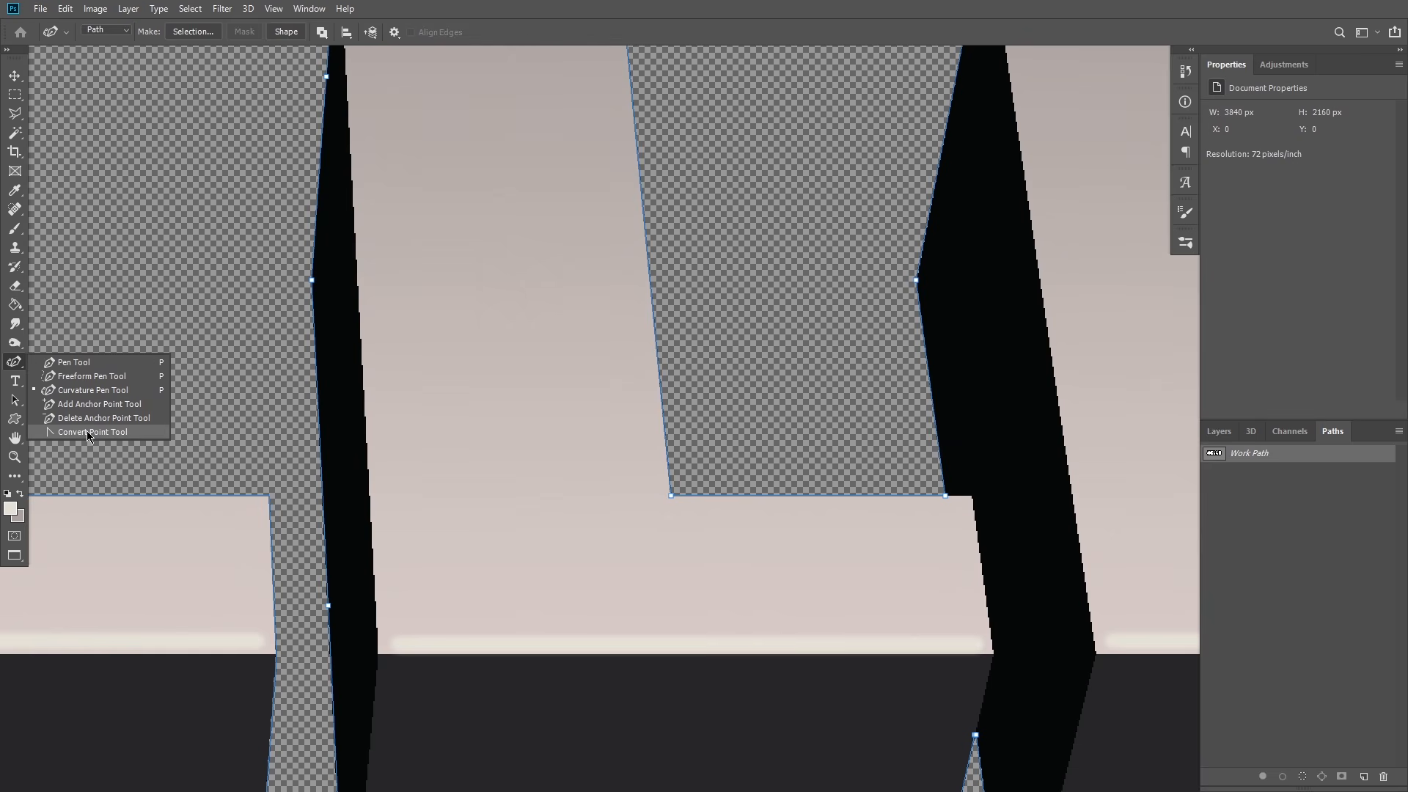
click(86, 432)
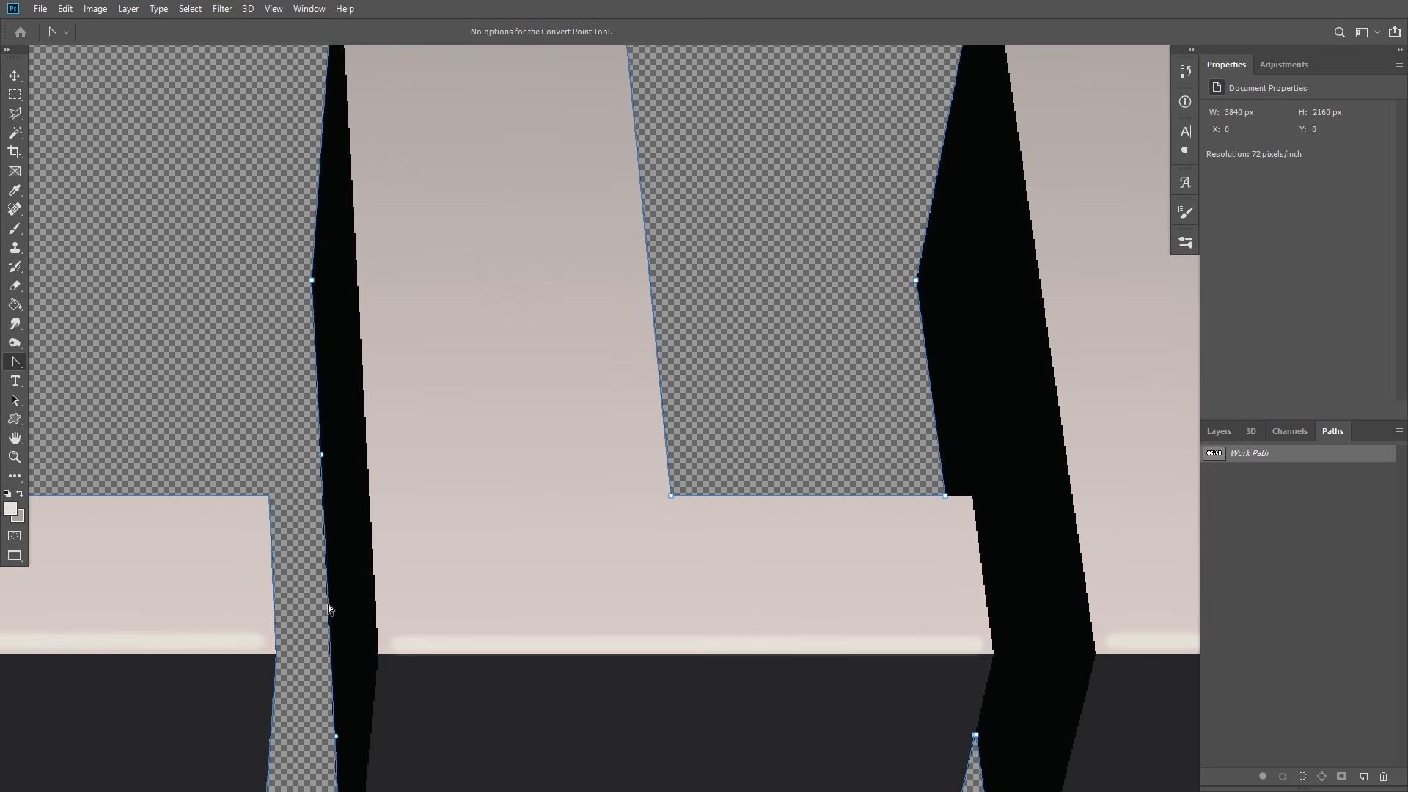
mouse_move(324, 459)
mouse_down()
mouse_move(164, 362)
mouse_move(318, 459)
mouse_up()
alt+click(788, 503)
Step: Check the rest of the outline and define the HELLO work path as a custom shape
drag(294, 367, 806, 353)
drag(645, 403, 828, 382)
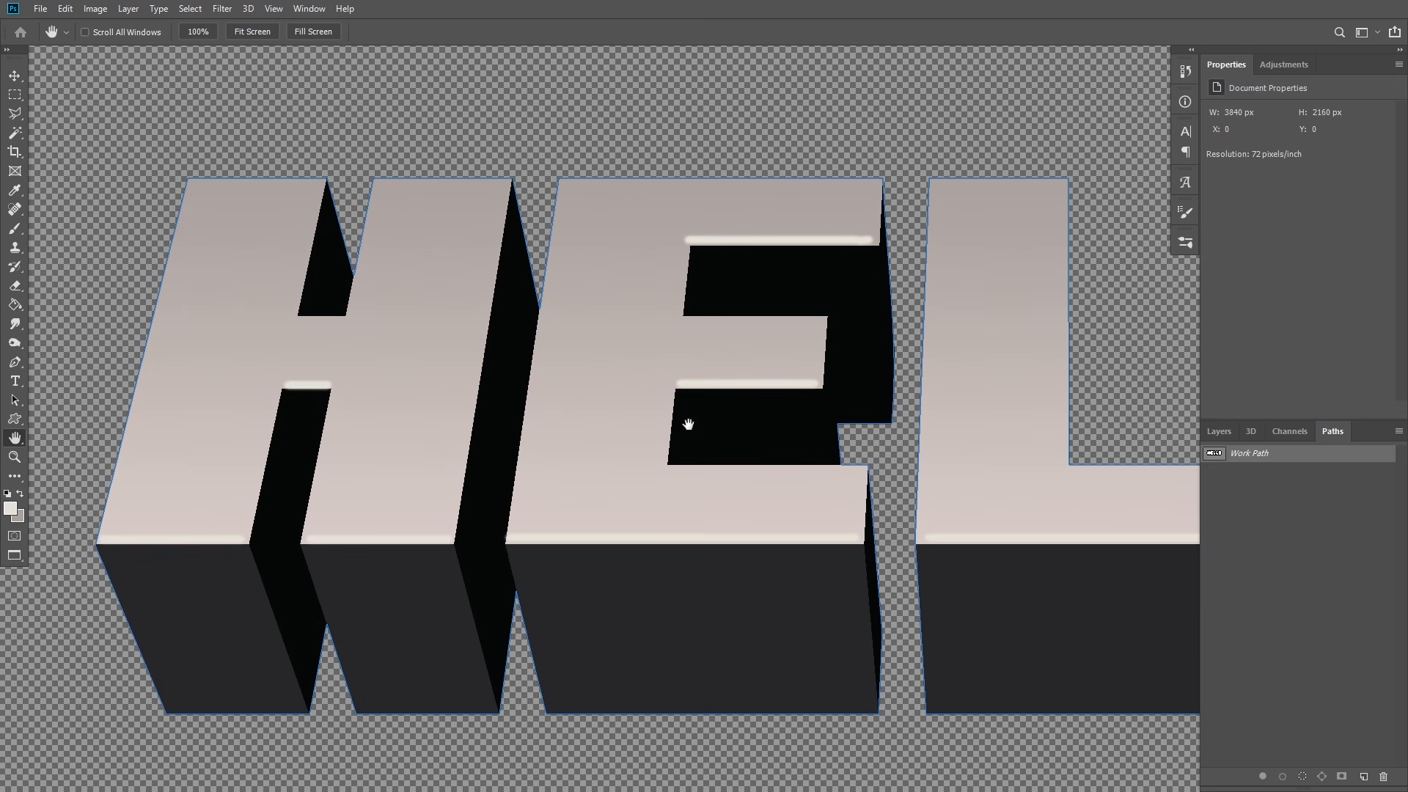
drag(688, 424, 628, 381)
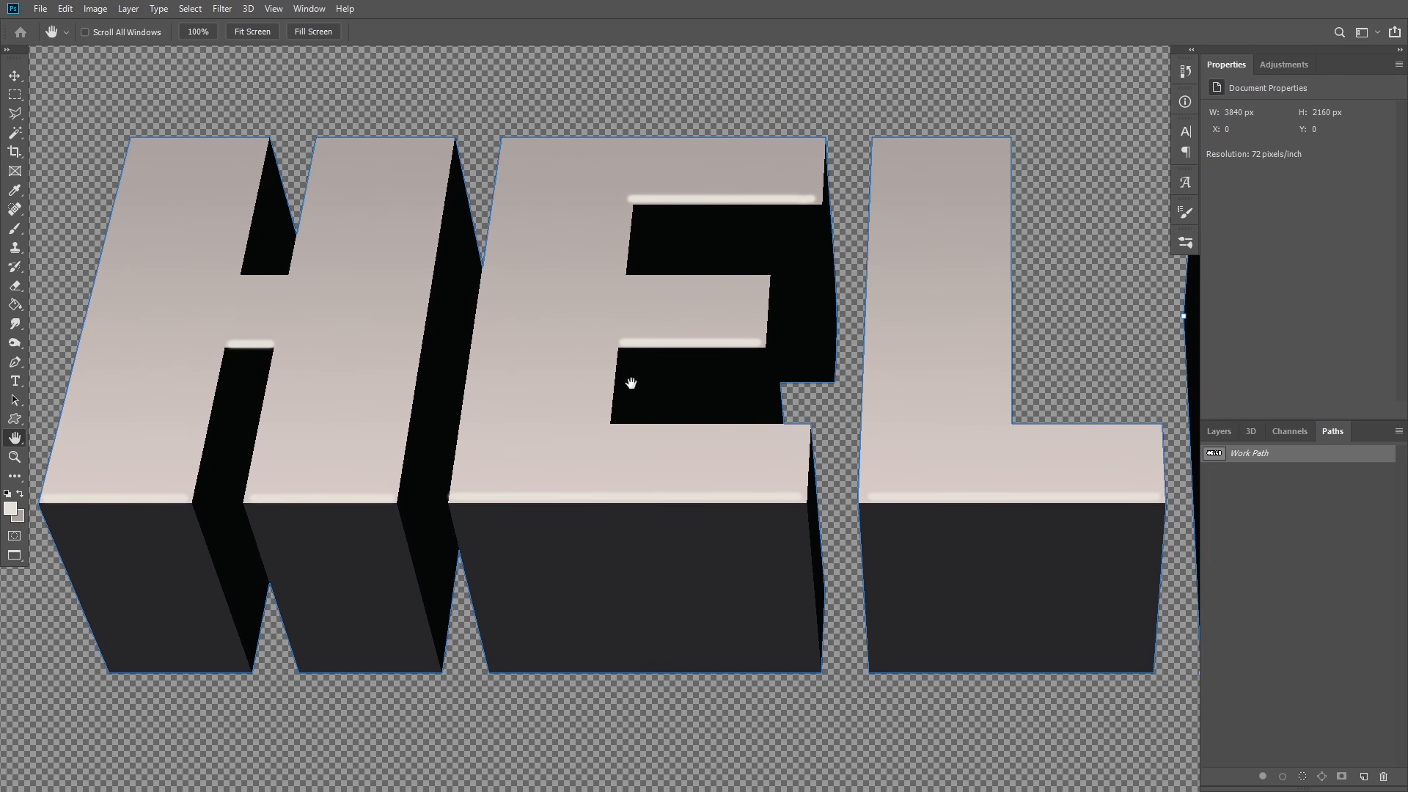
scroll(773, 392, down, 1)
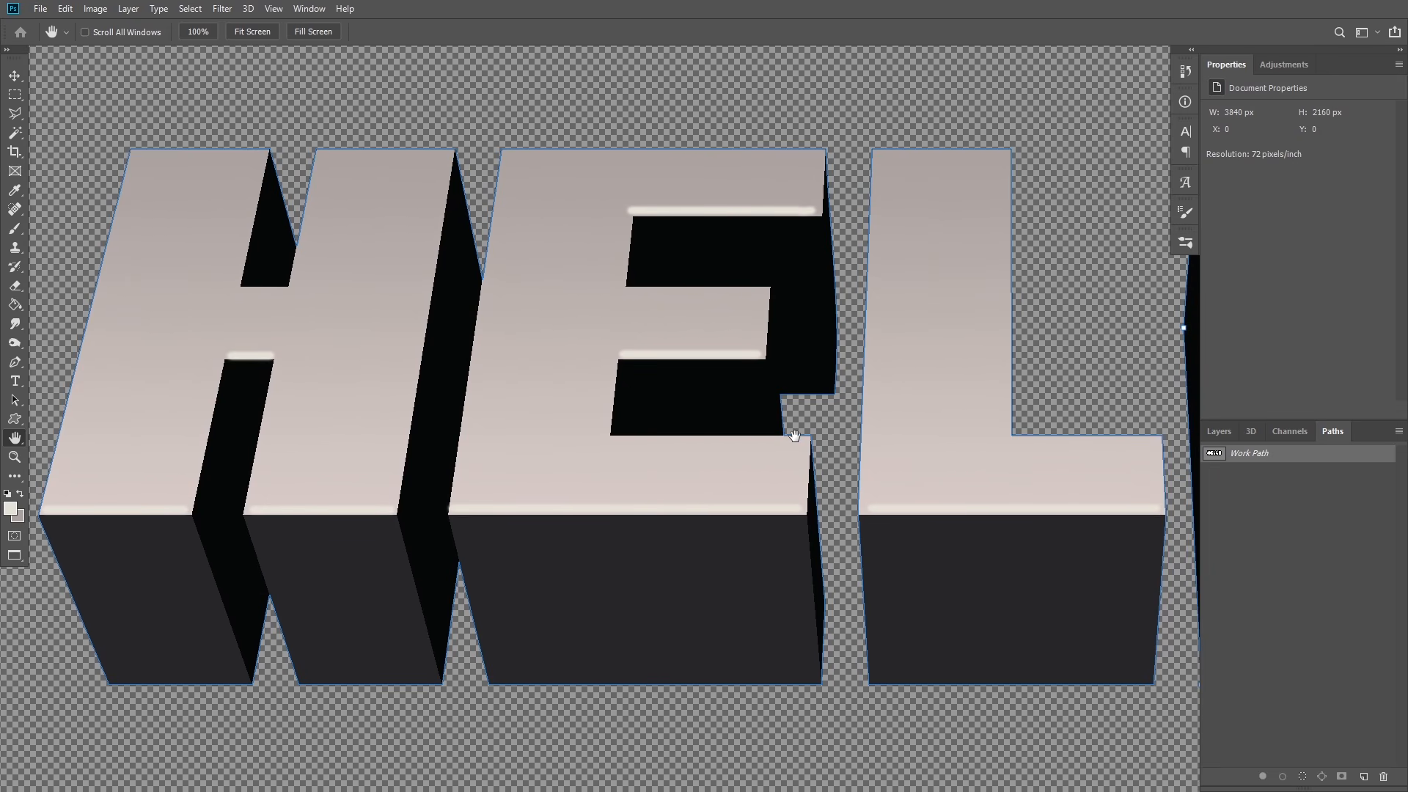
key(ctrl+0)
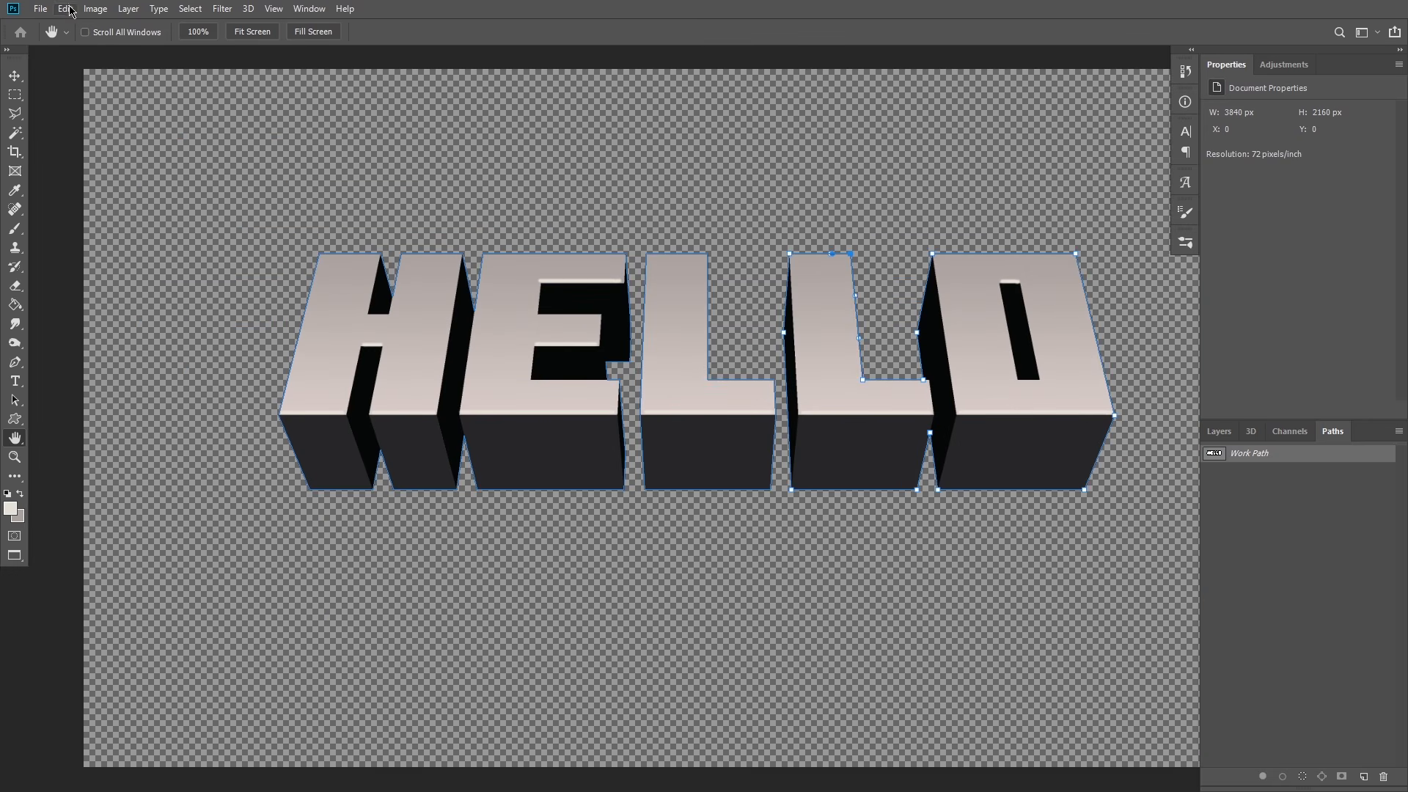
click(68, 9)
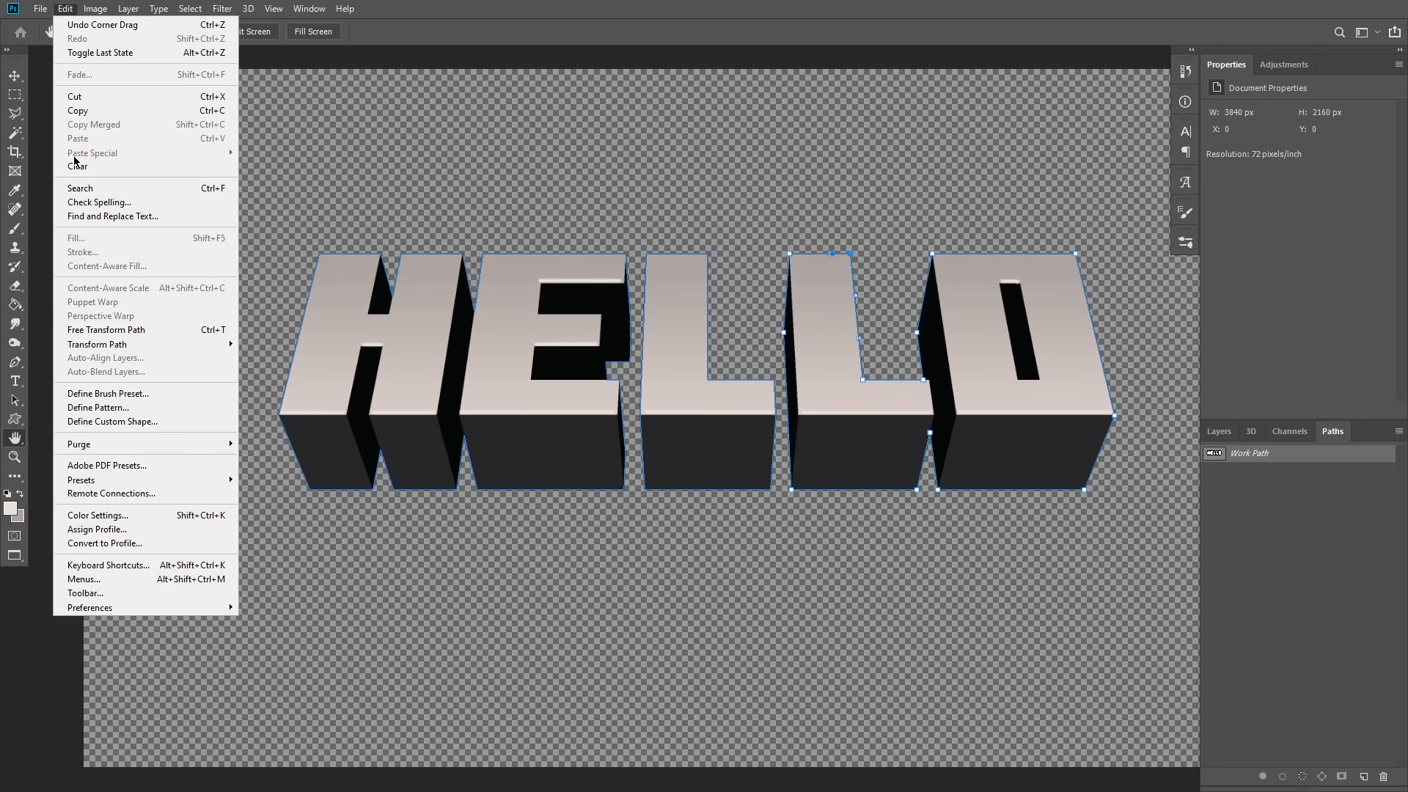
click(103, 422)
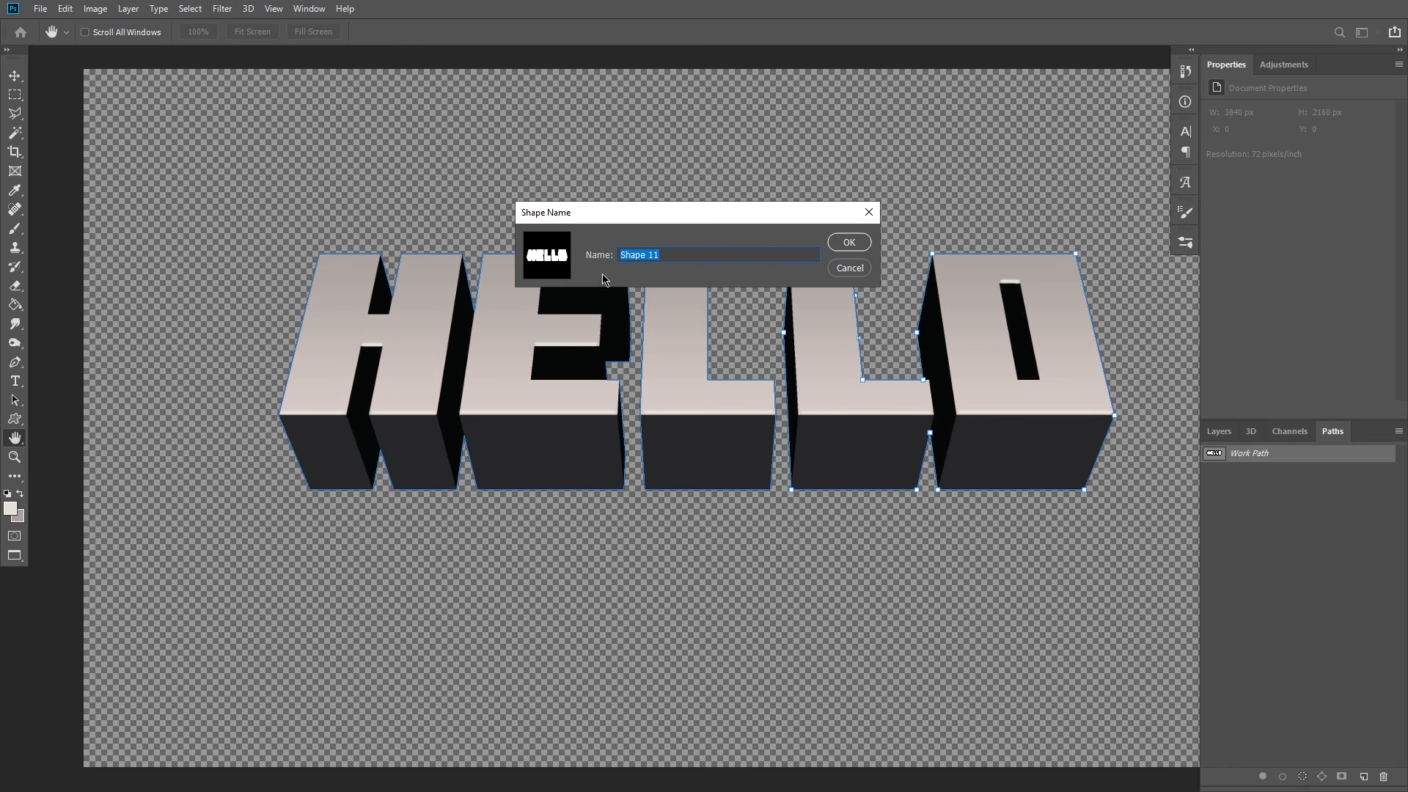
key(BackSpace)
click(848, 245)
Step: Show the layer list and activate the Custom Shape tool
click(1215, 434)
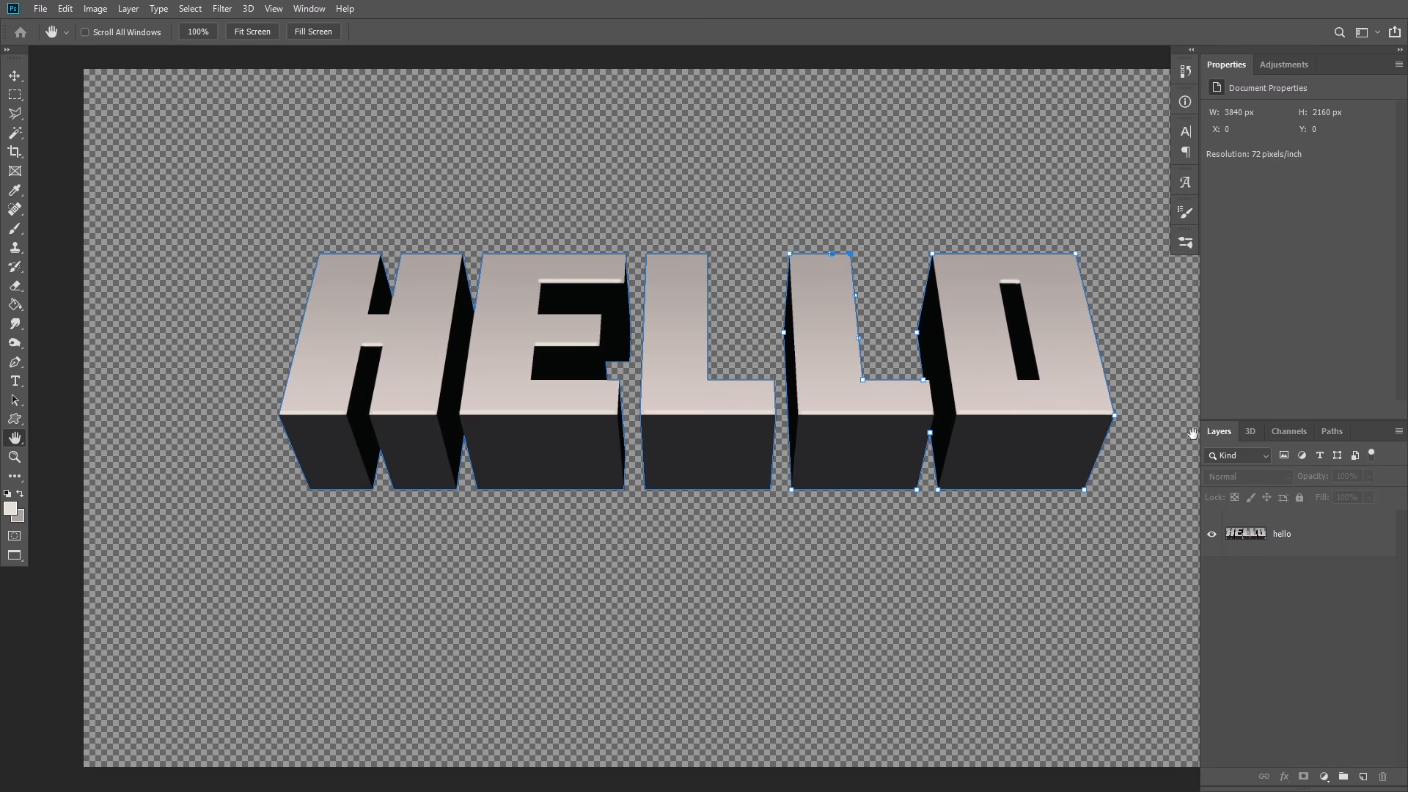
click(13, 422)
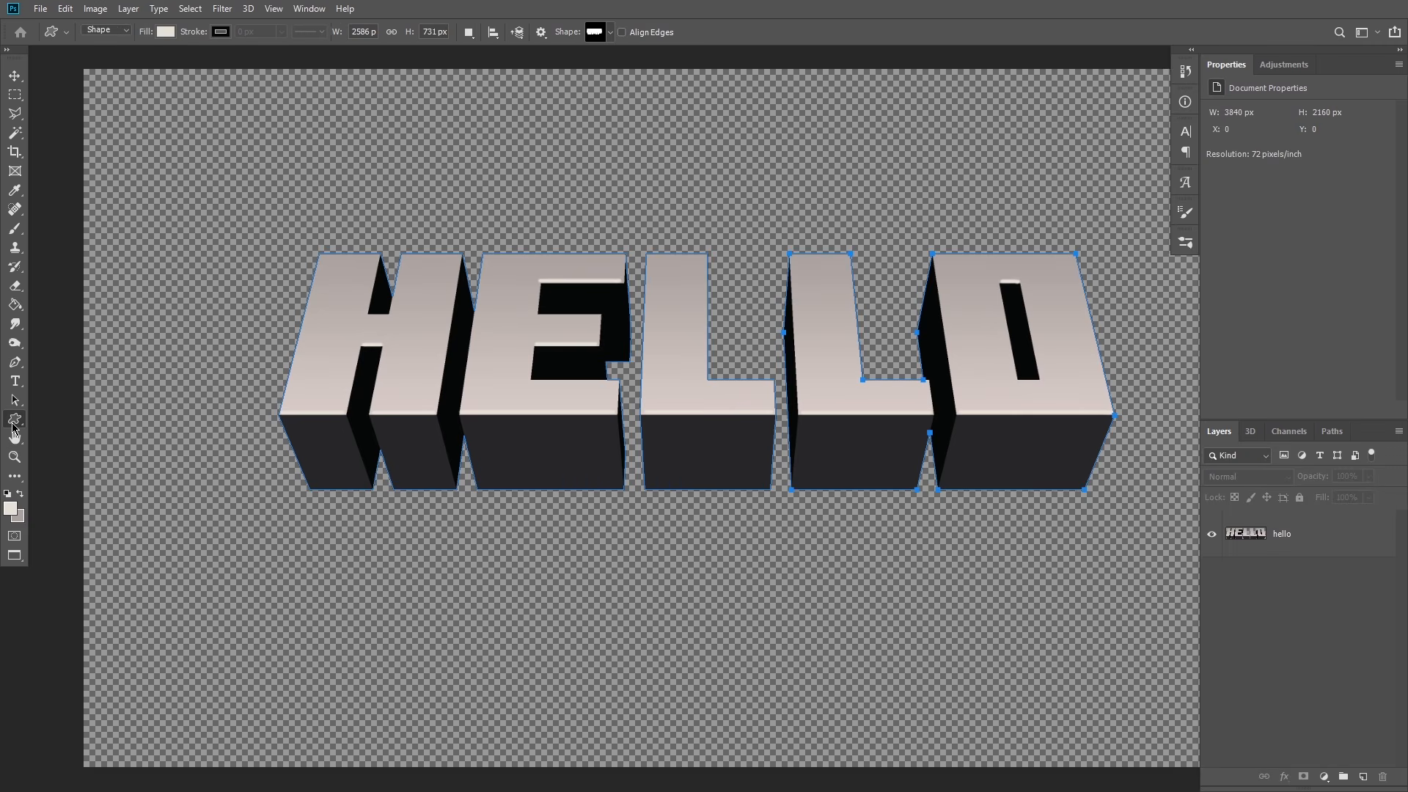
right_click(12, 426)
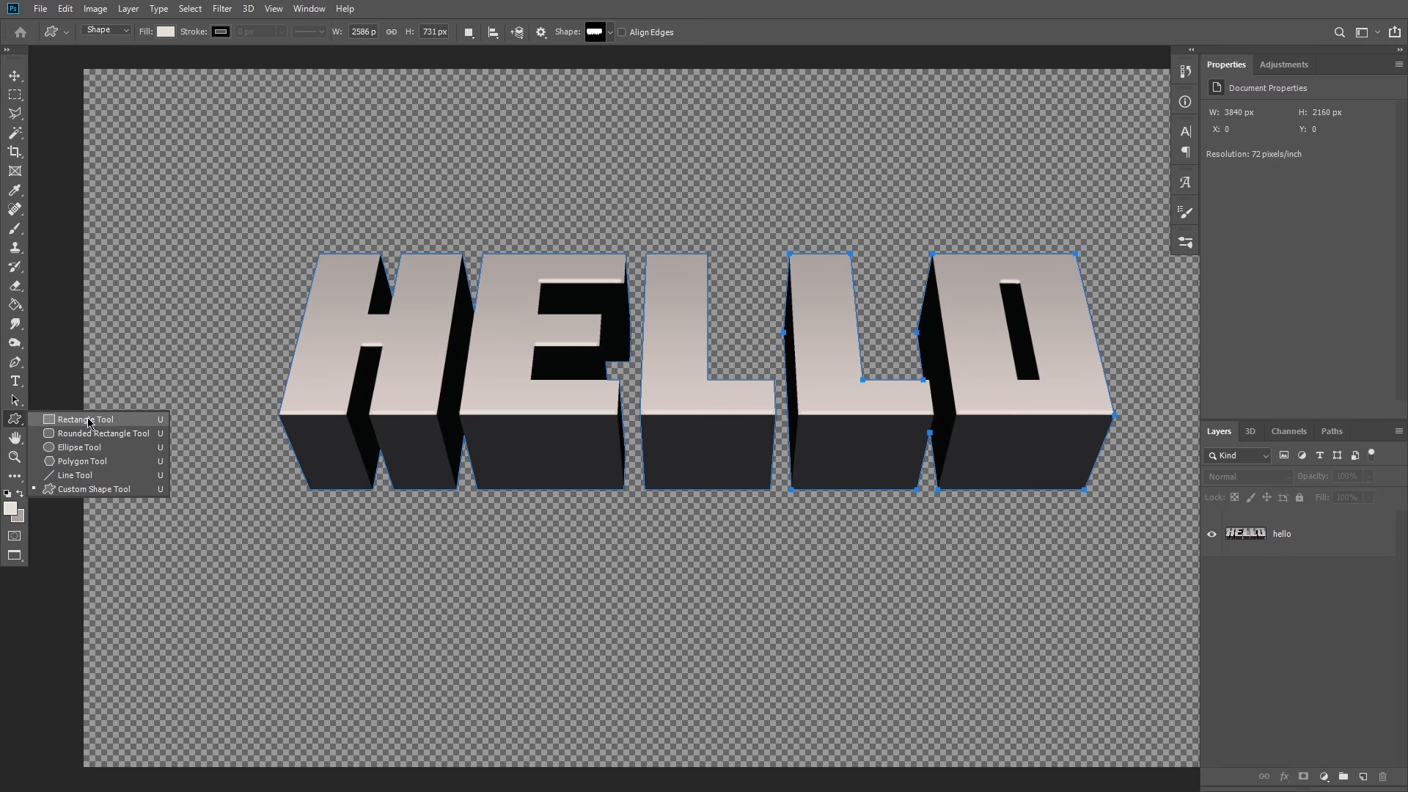
click(82, 420)
right_click(17, 424)
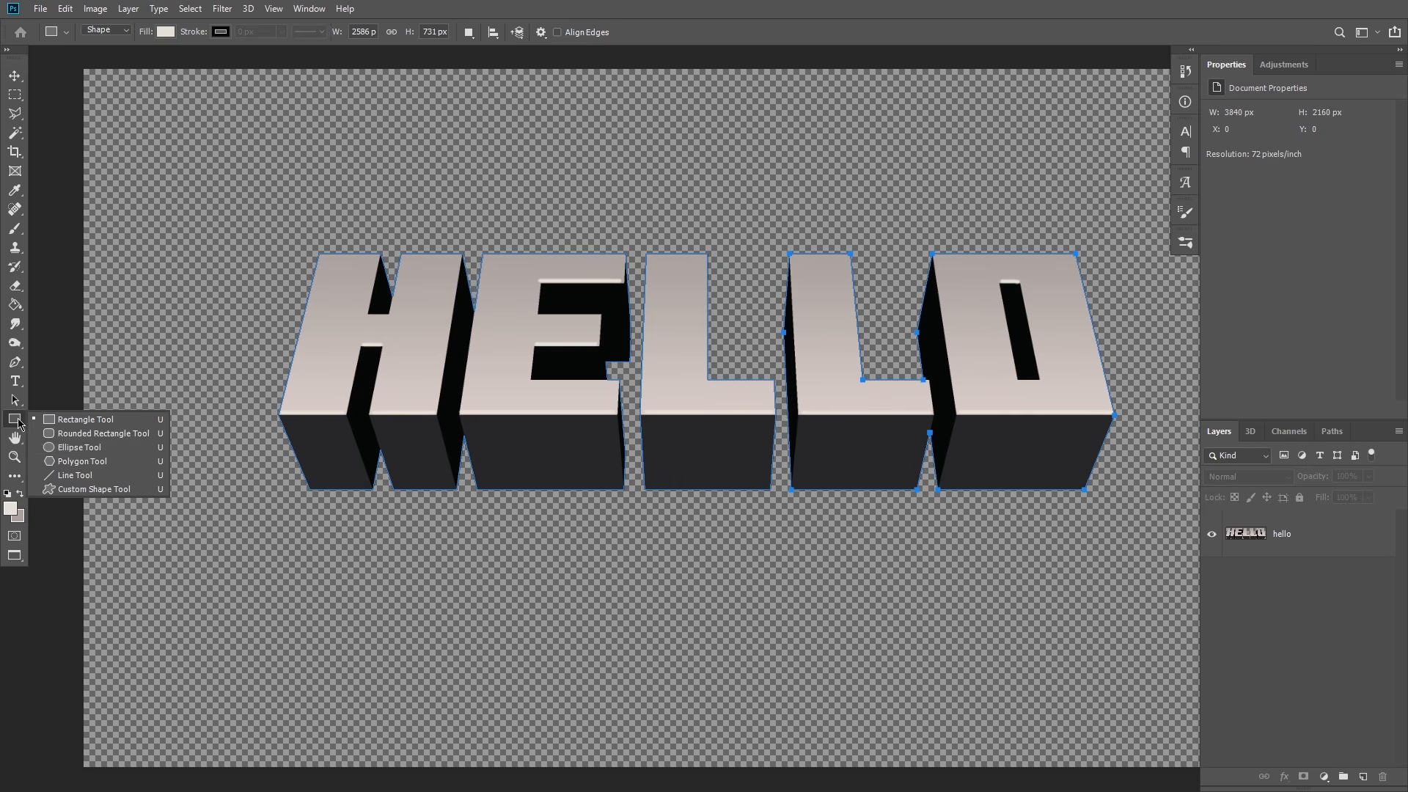
click(69, 490)
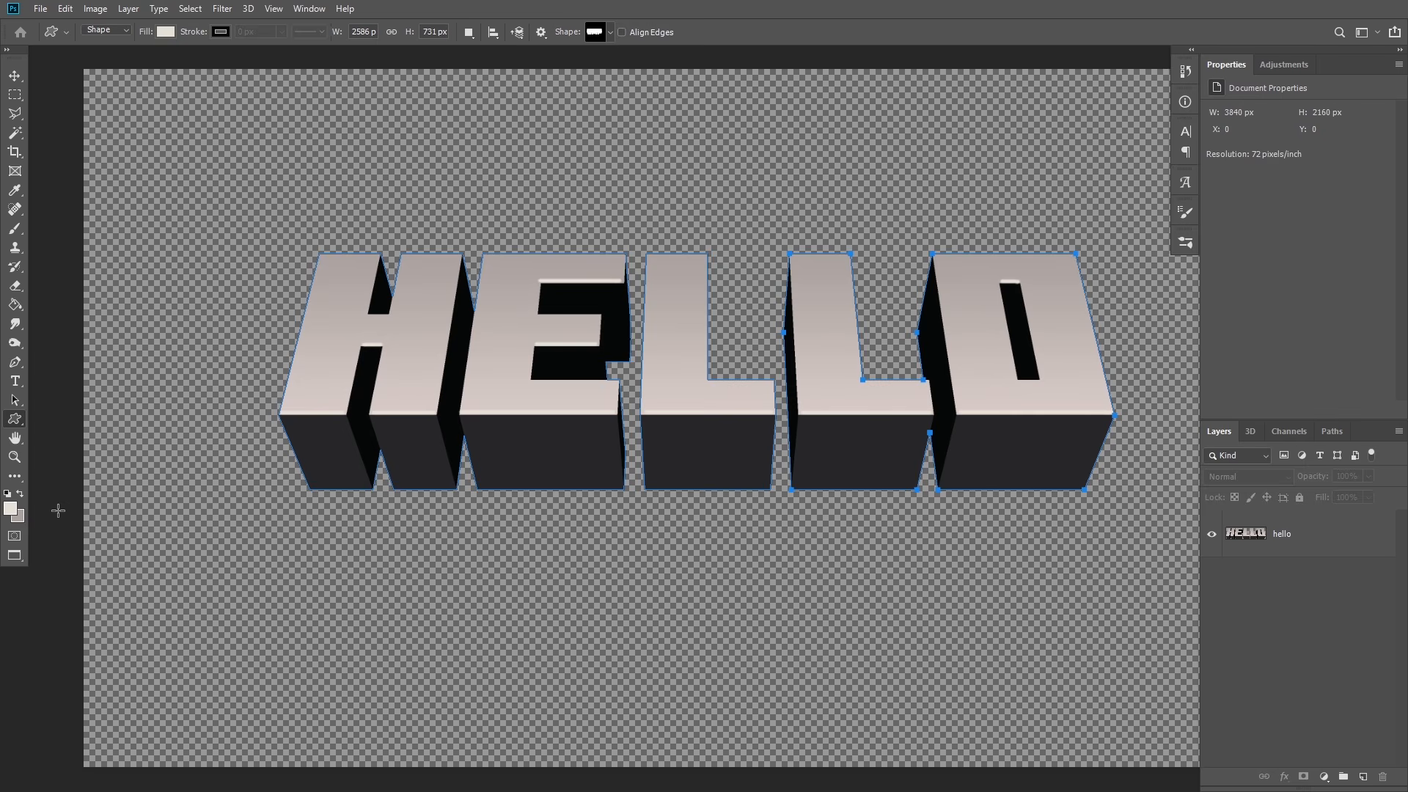
Step: Draw the newly defined HELLO custom shape about 2494 × 884 px over the title and place its layer below the hello layer
click(595, 31)
scroll(613, 96, down, 5)
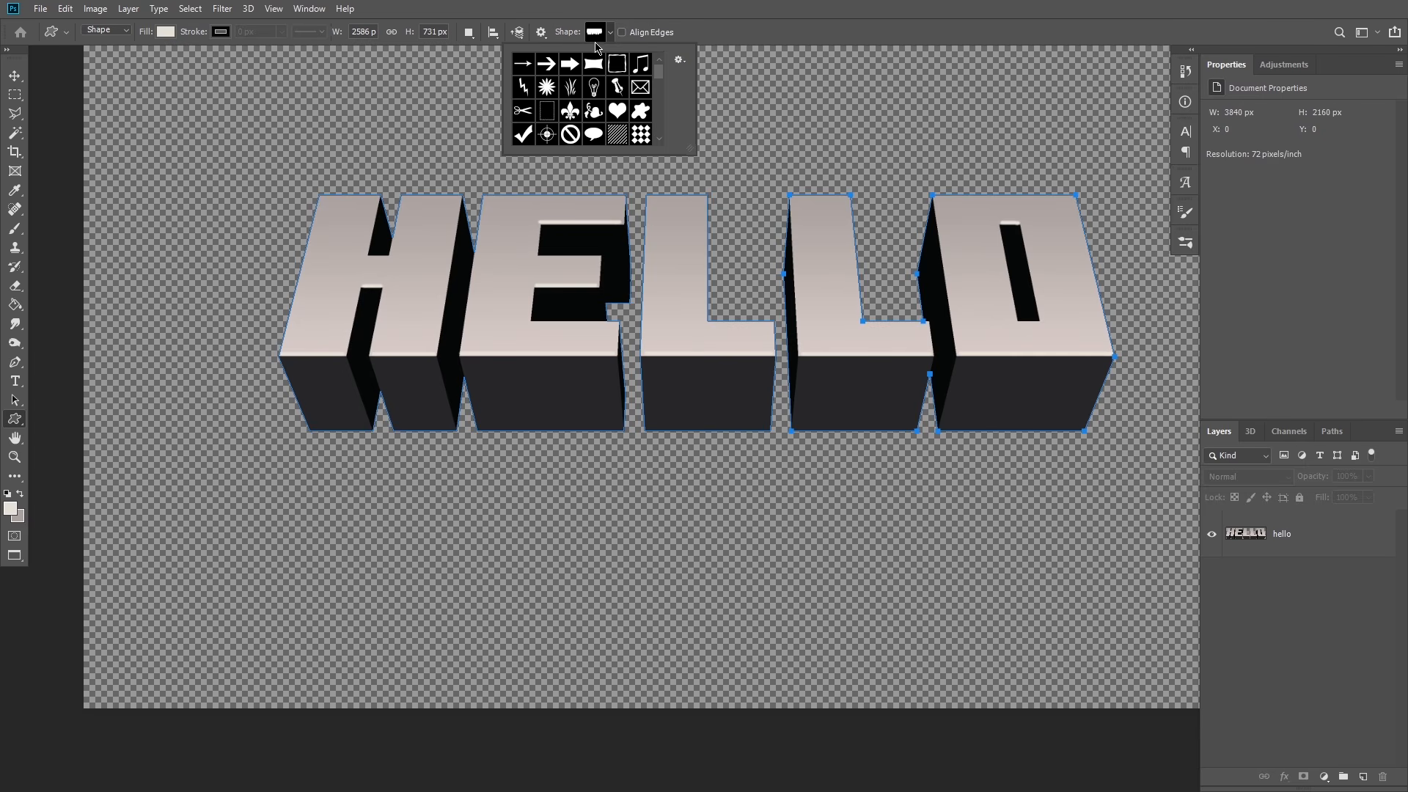
scroll(613, 96, up, 3)
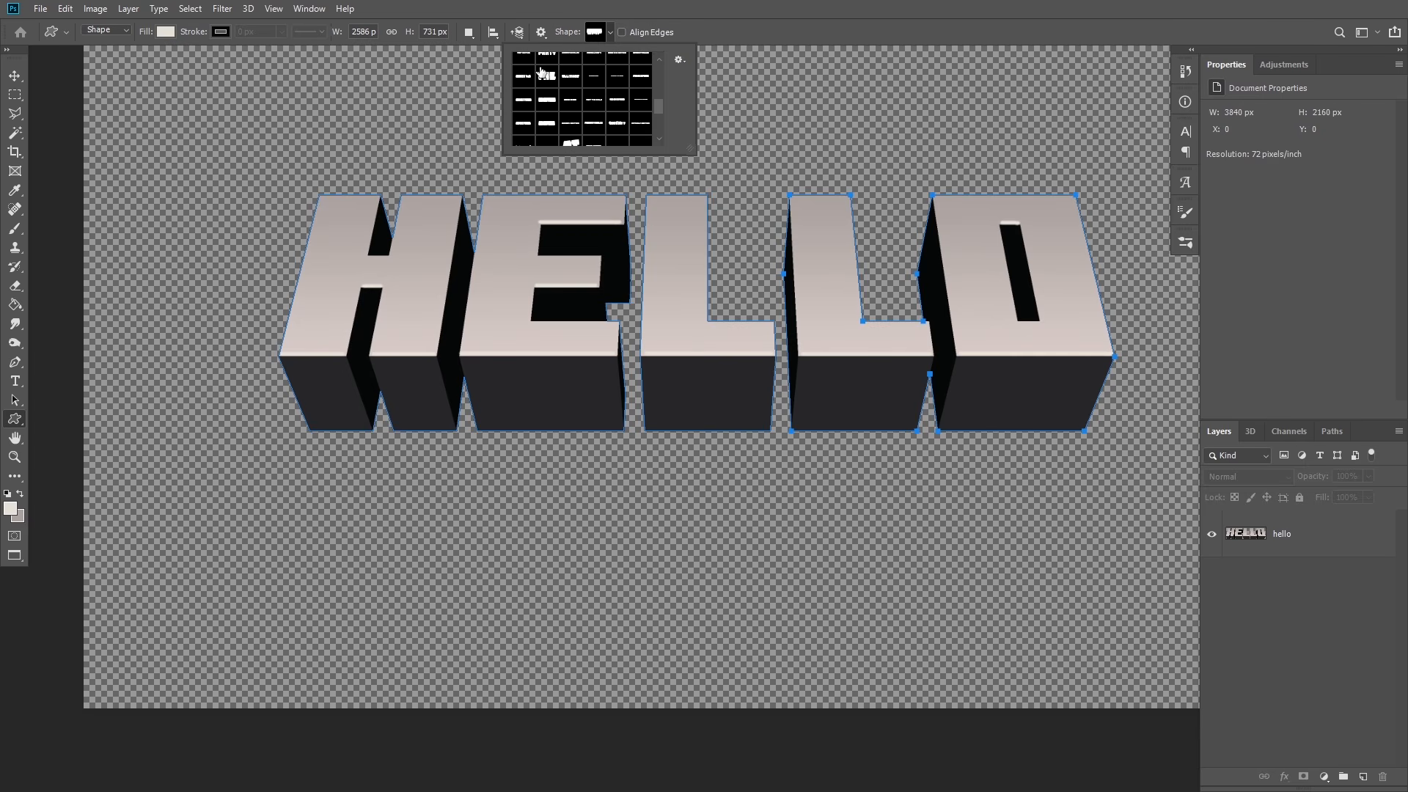
scroll(536, 71, up, 1)
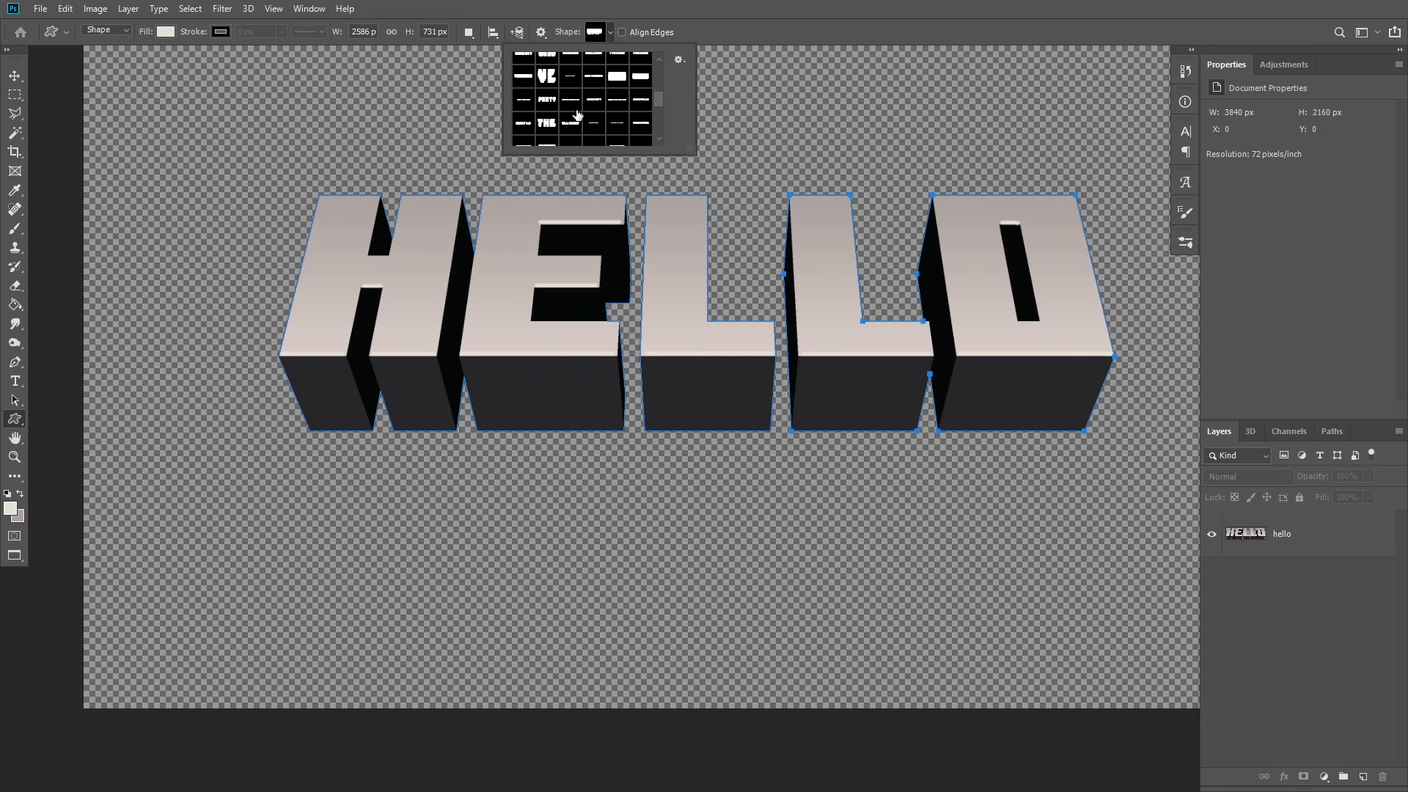
scroll(579, 106, down, 5)
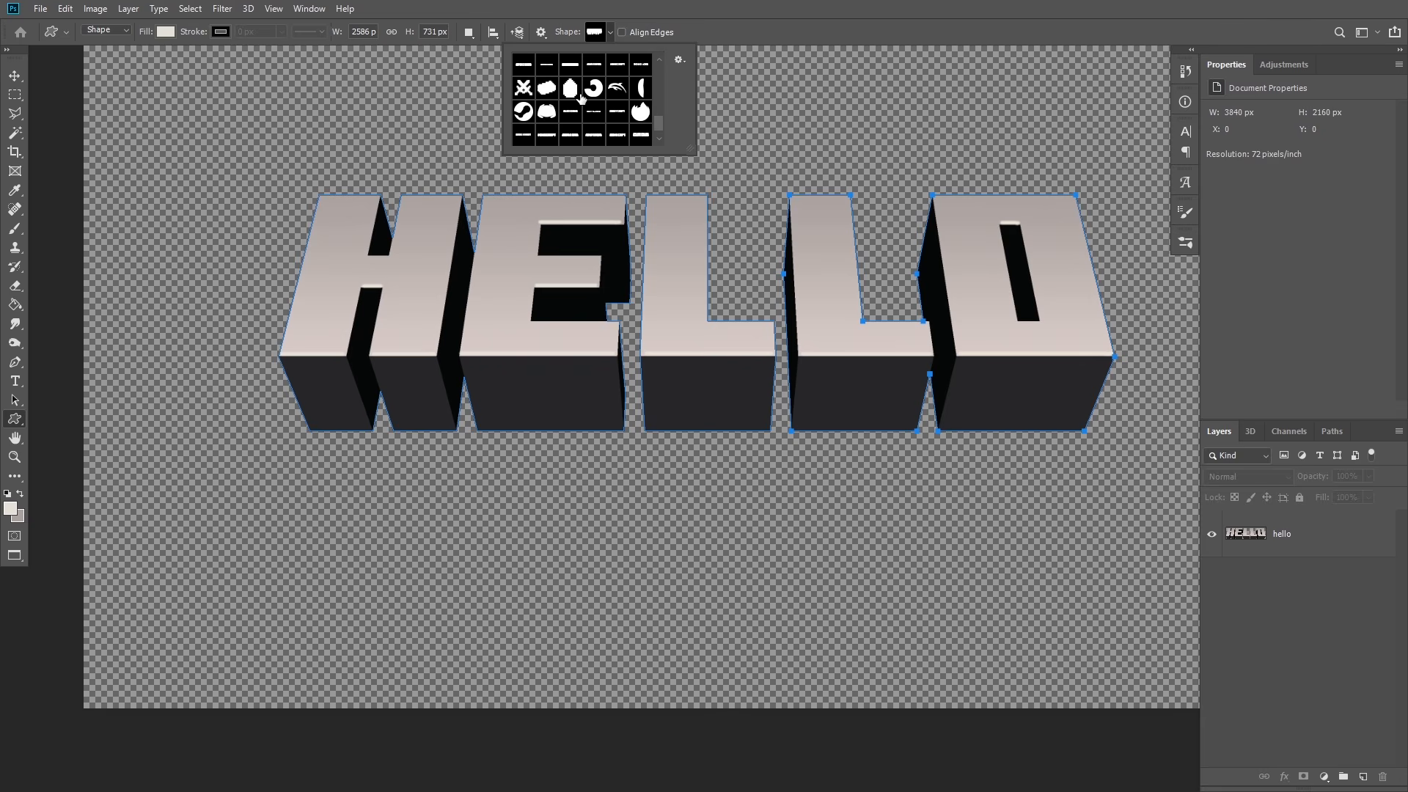
click(549, 138)
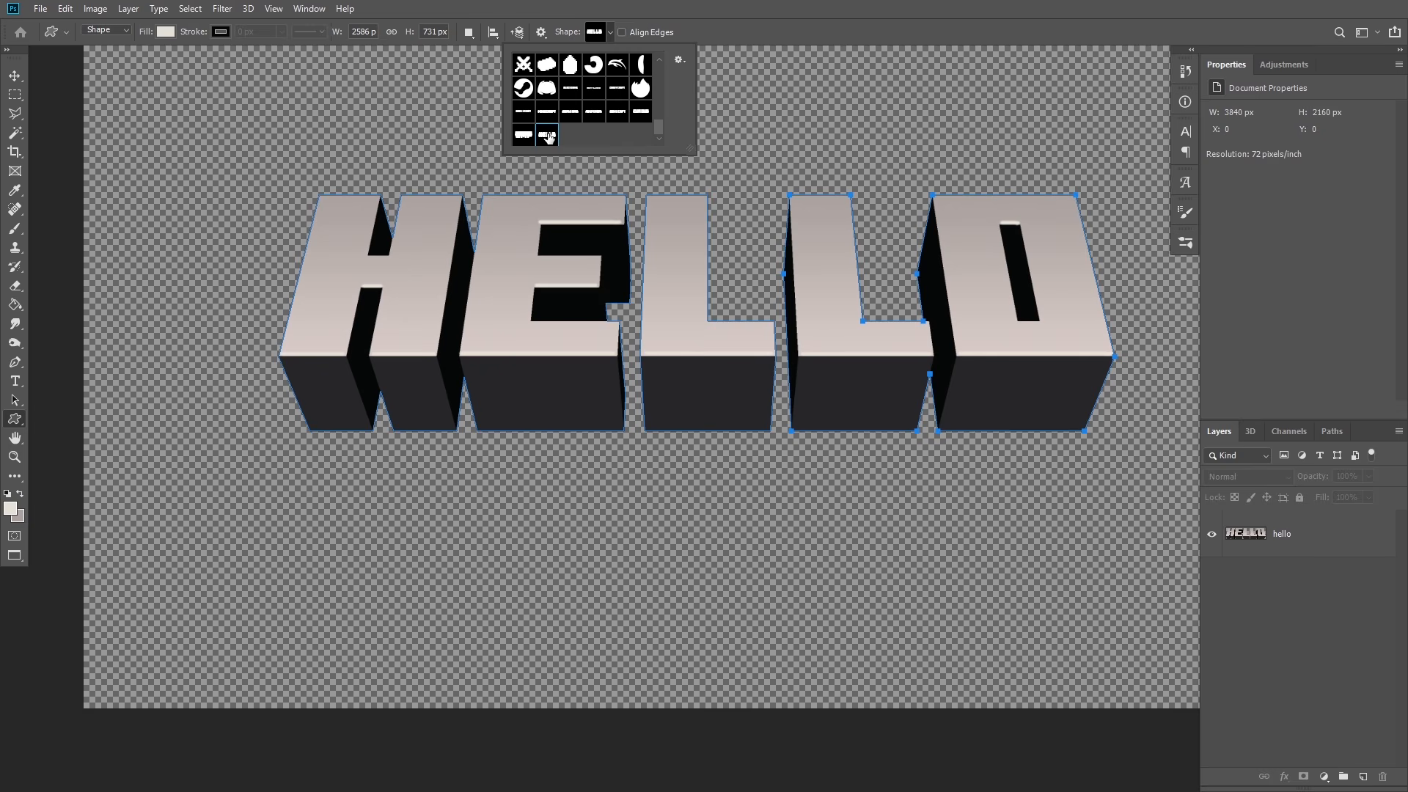
right_click(550, 138)
key(Escape)
click(613, 33)
drag(262, 158, 1048, 446)
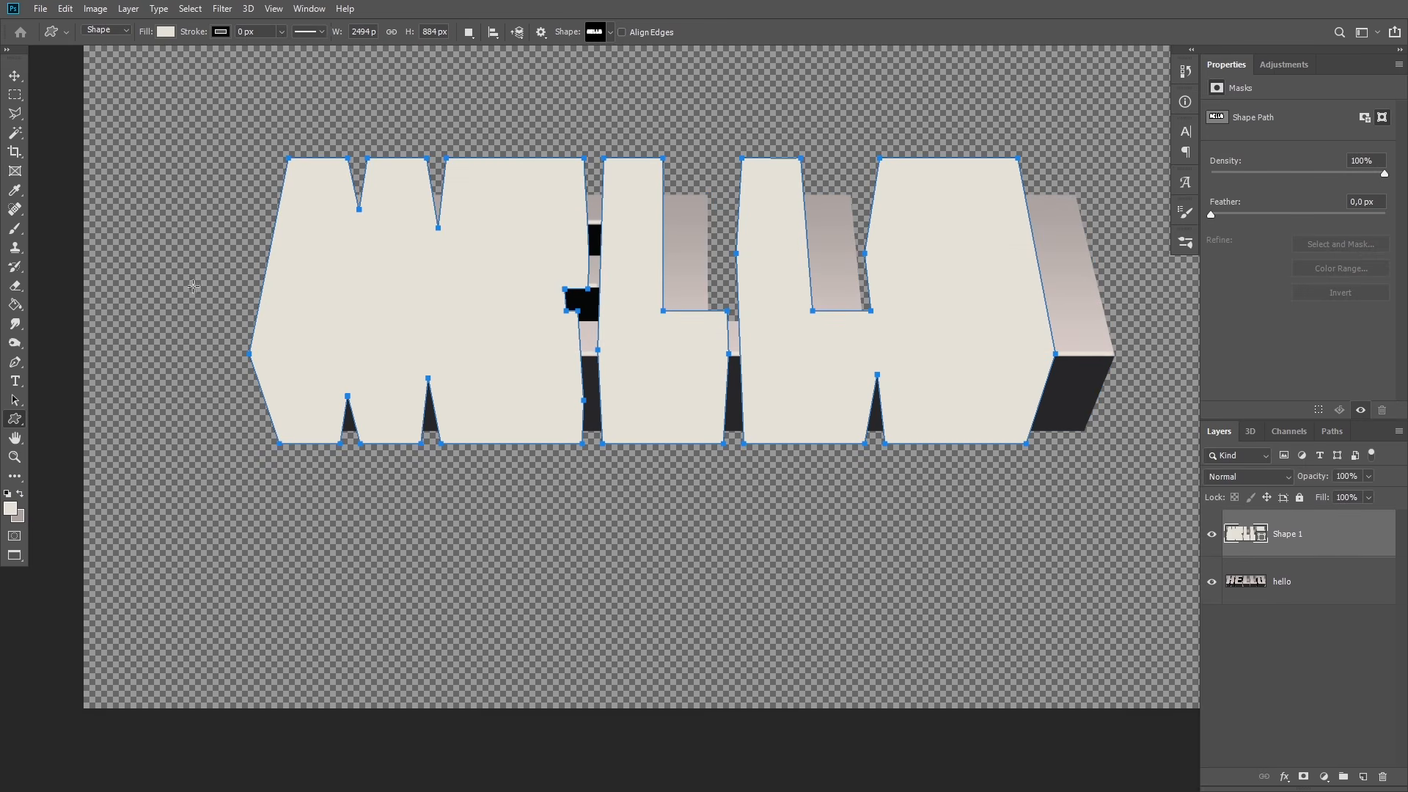
drag(1302, 543, 1288, 602)
Step: Free-transform the HELLO shape to about 2586 × 731 px so its edges match the 3D text's outline
key(v)
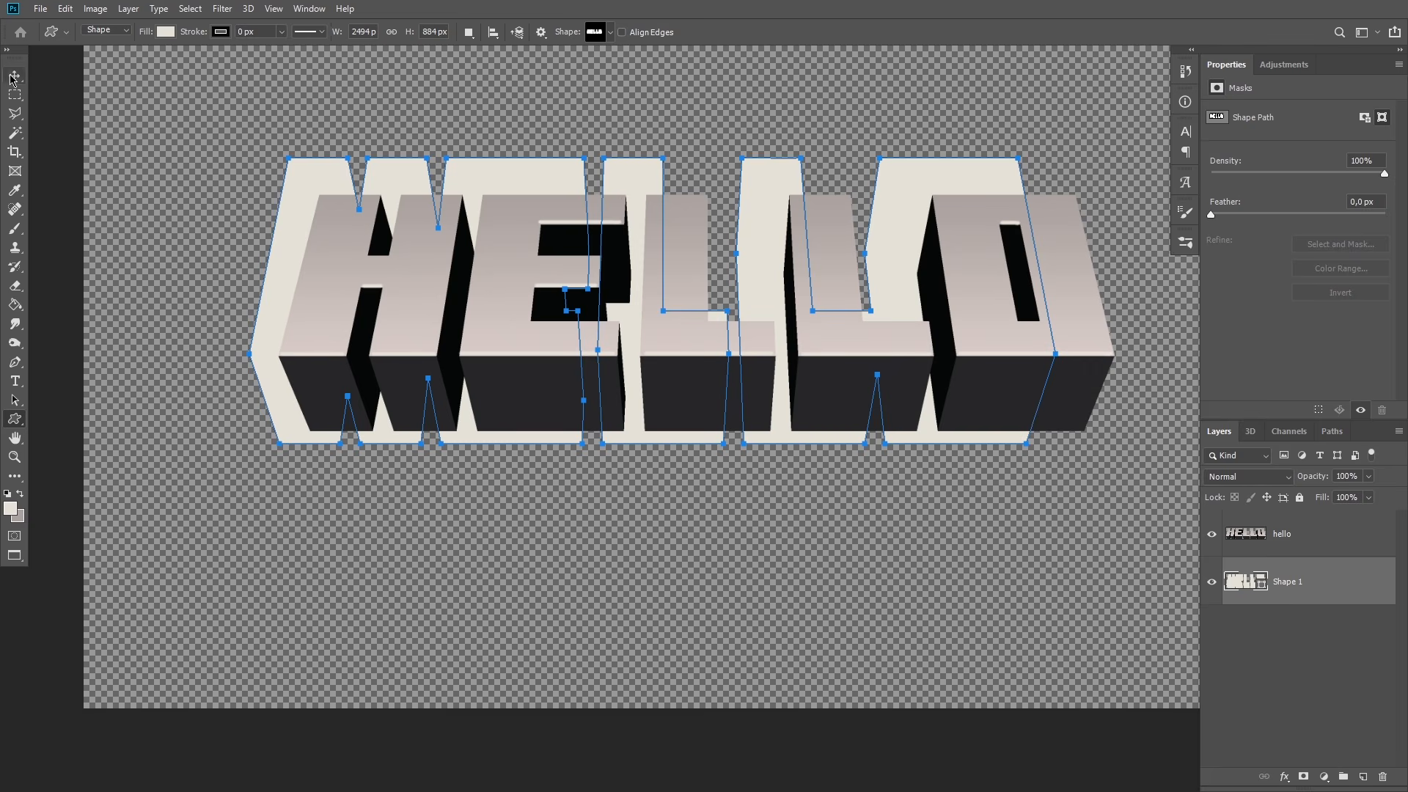
key(ctrl+t)
drag(665, 155, 667, 196)
drag(1055, 319, 1115, 330)
drag(252, 335, 281, 335)
drag(712, 445, 712, 430)
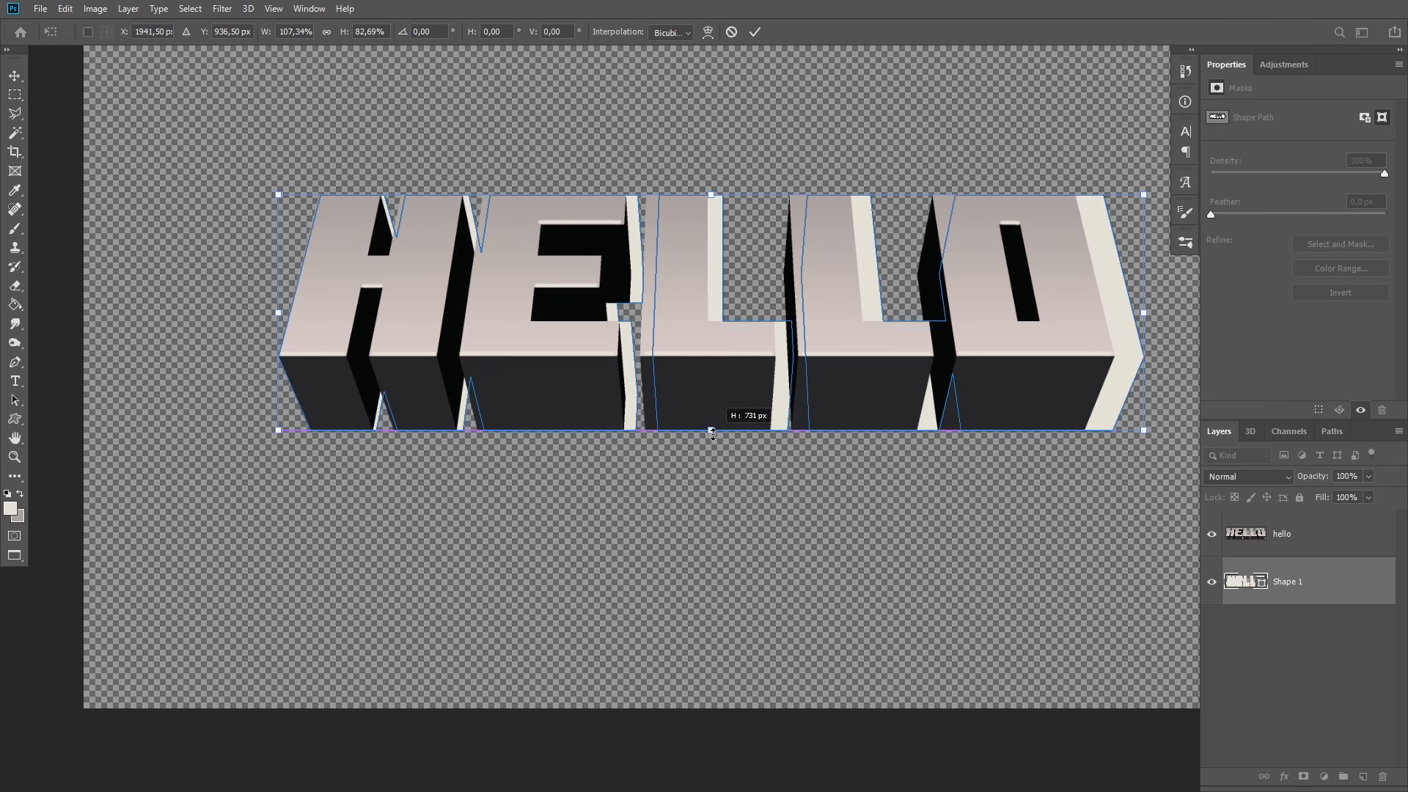
drag(273, 310, 278, 310)
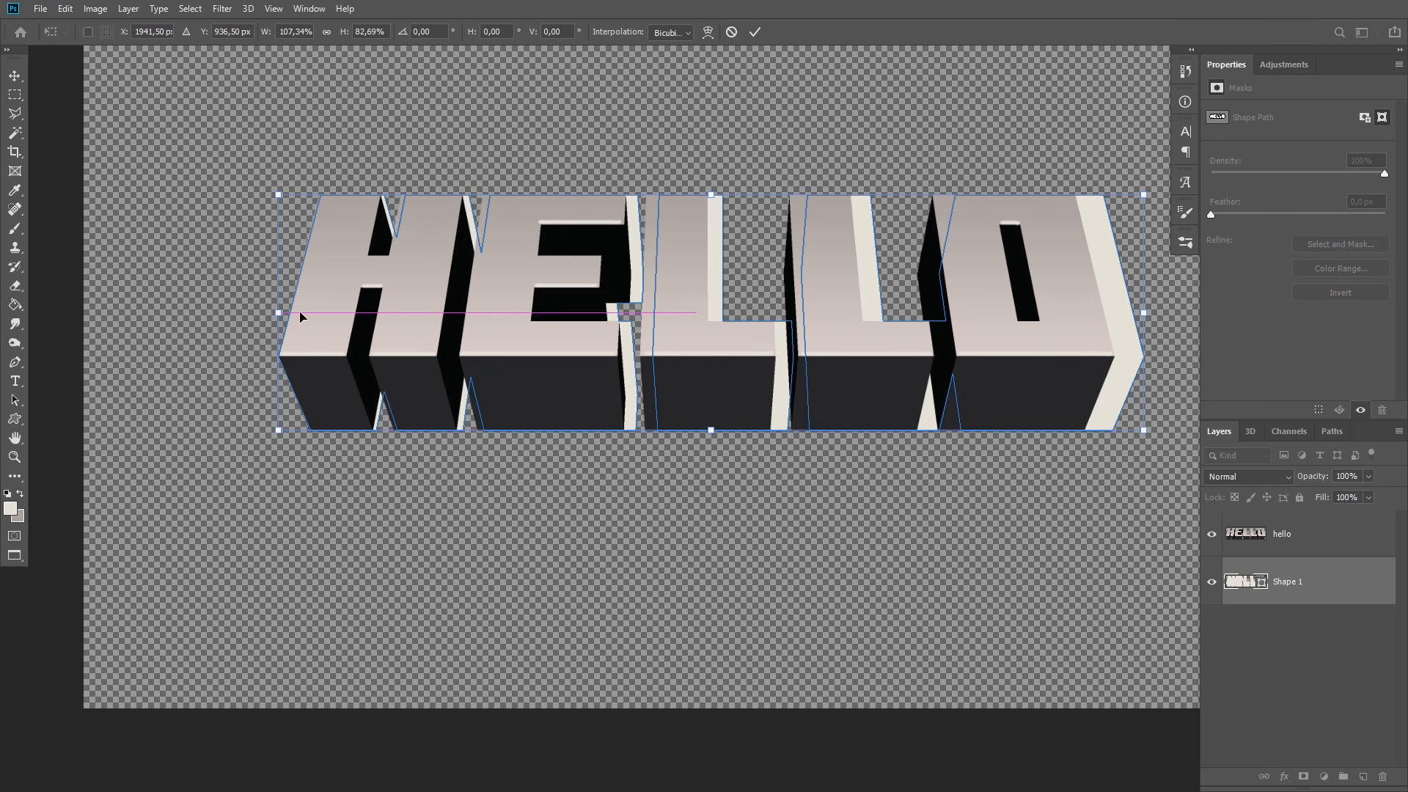
drag(1144, 313, 1114, 314)
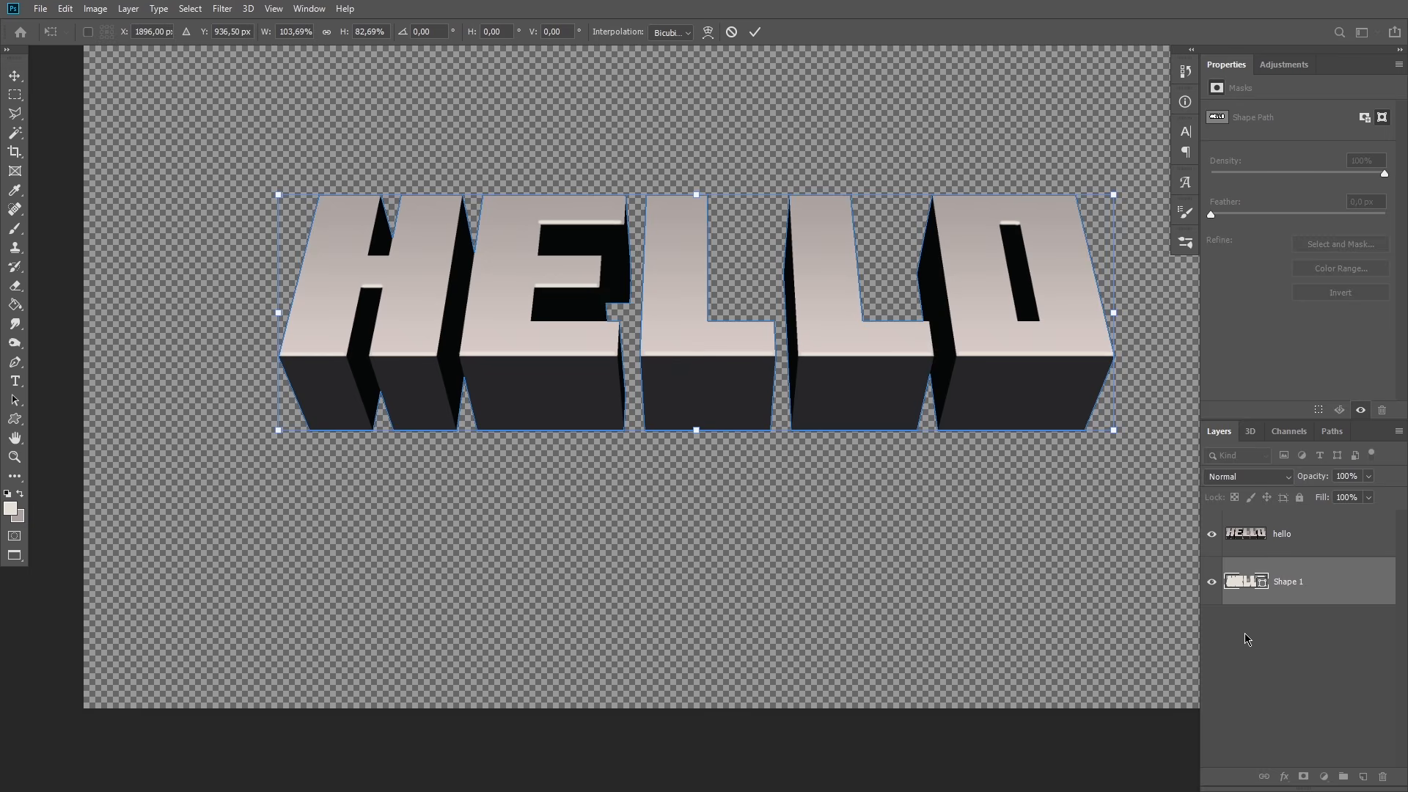
click(1274, 654)
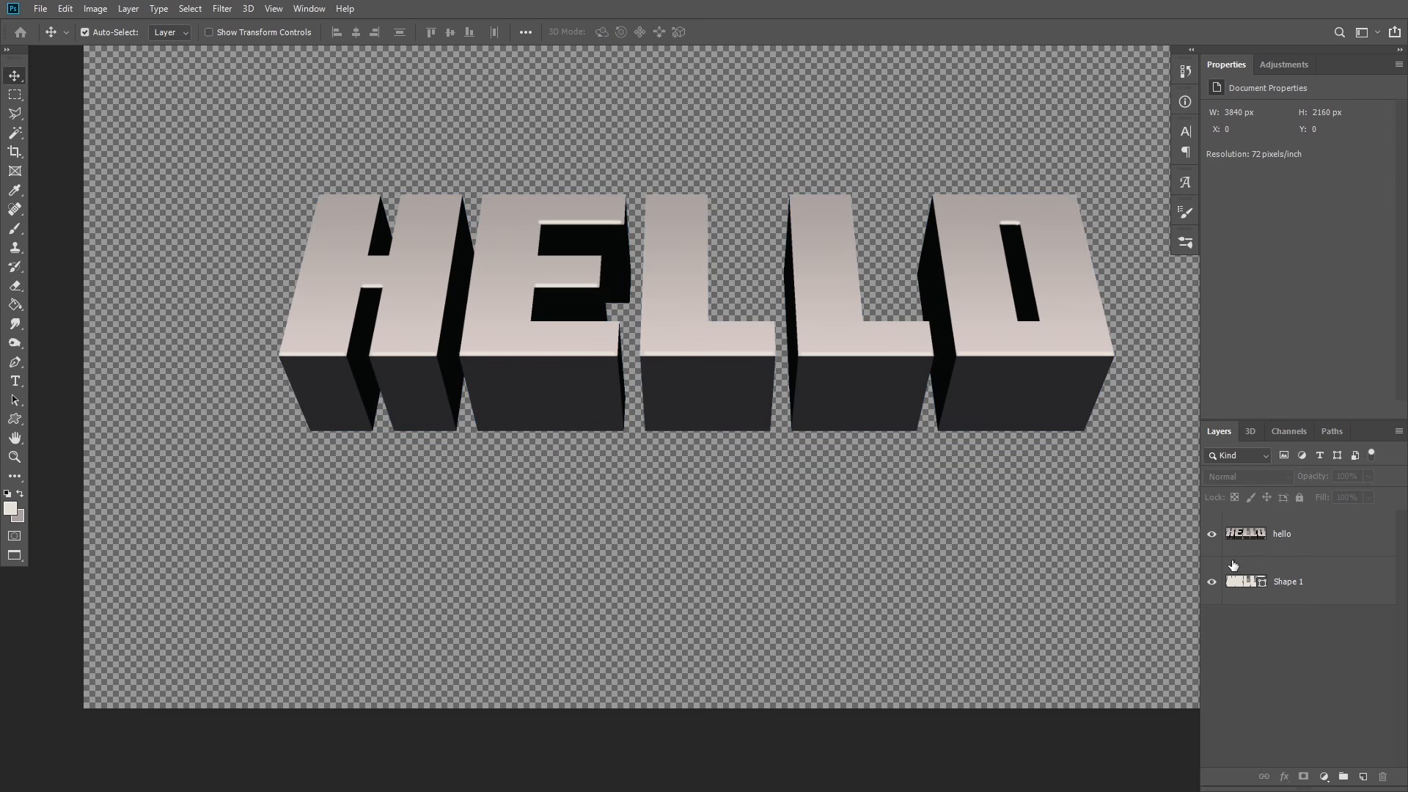
Step: Fill Shape 1 with the black #050707 sampled from the dark area inside the letter E
click(1286, 583)
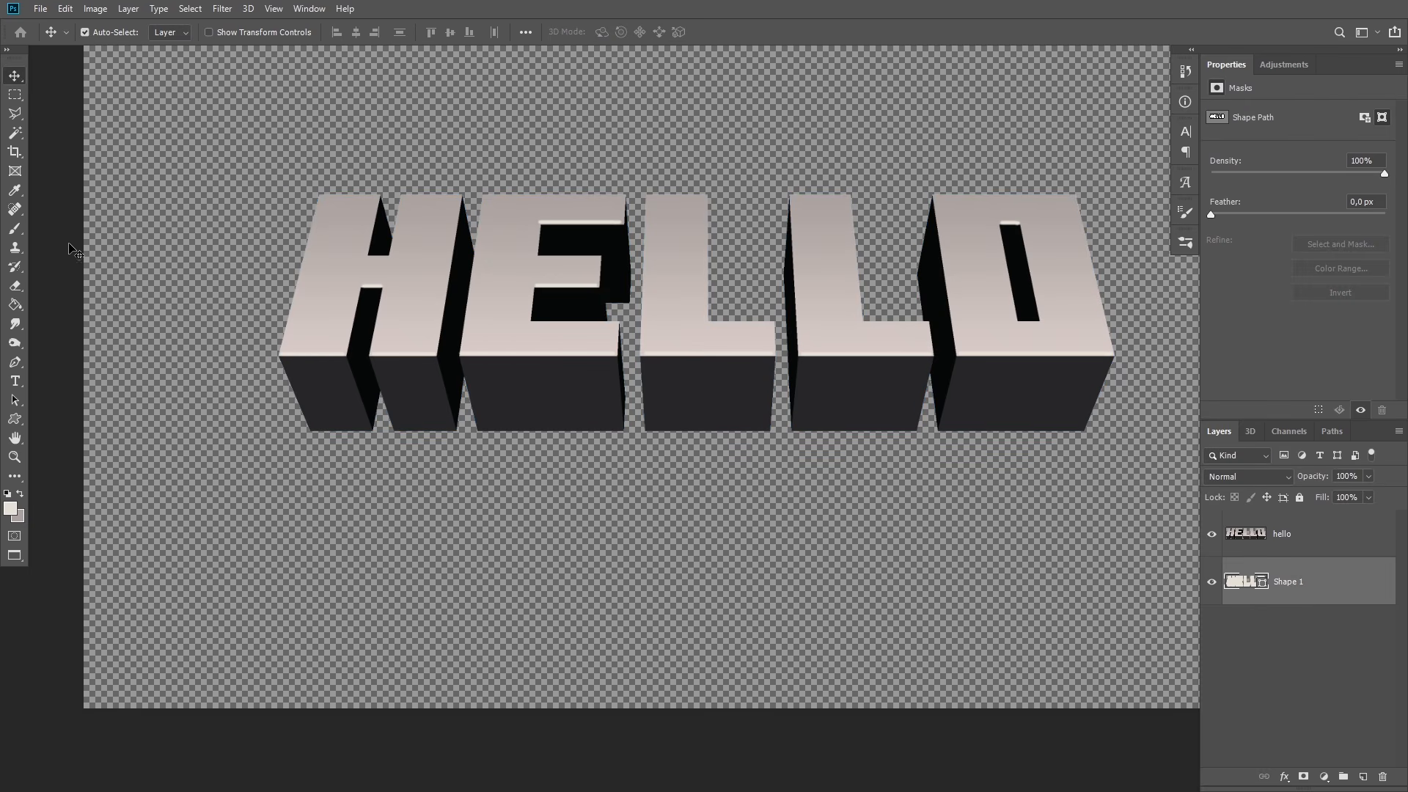
click(14, 419)
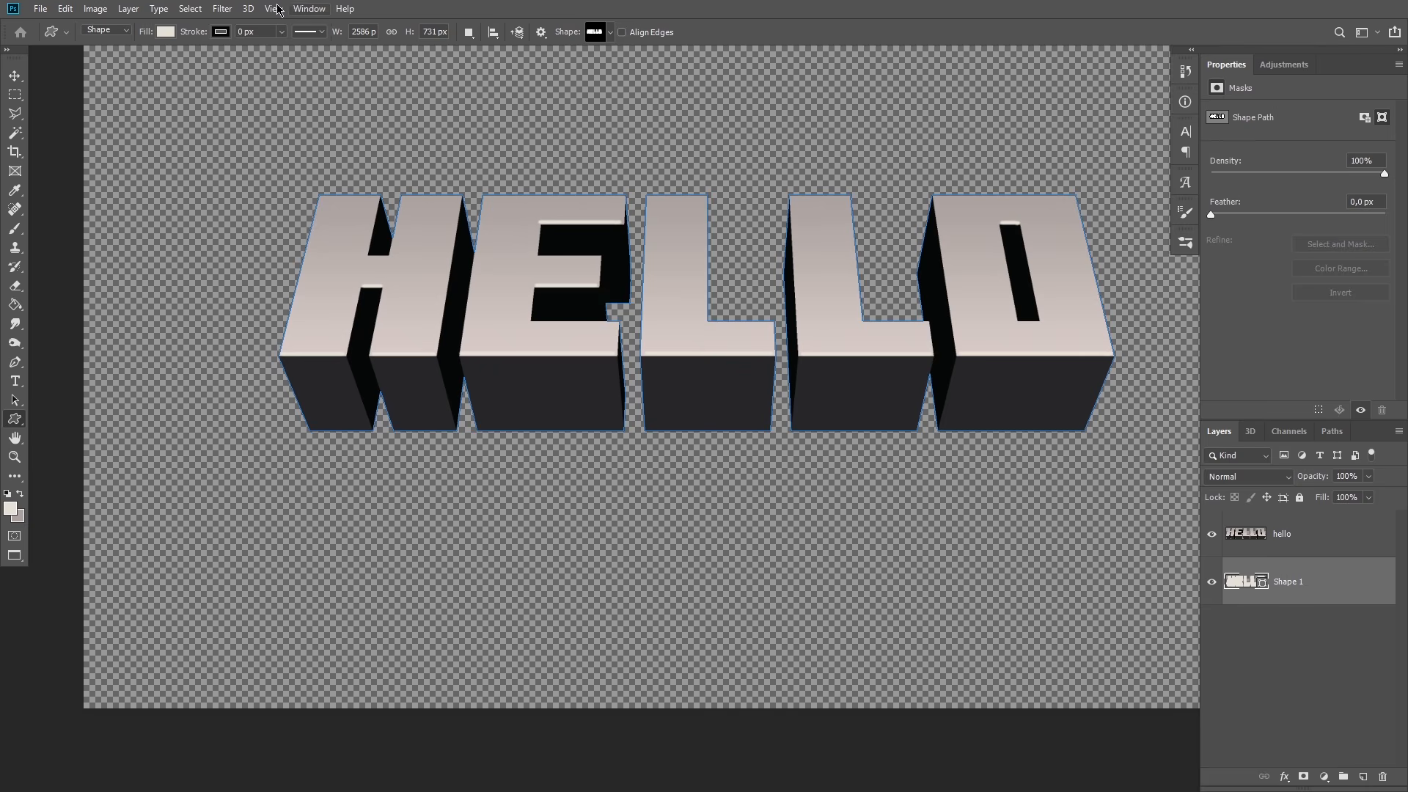
click(165, 31)
click(235, 61)
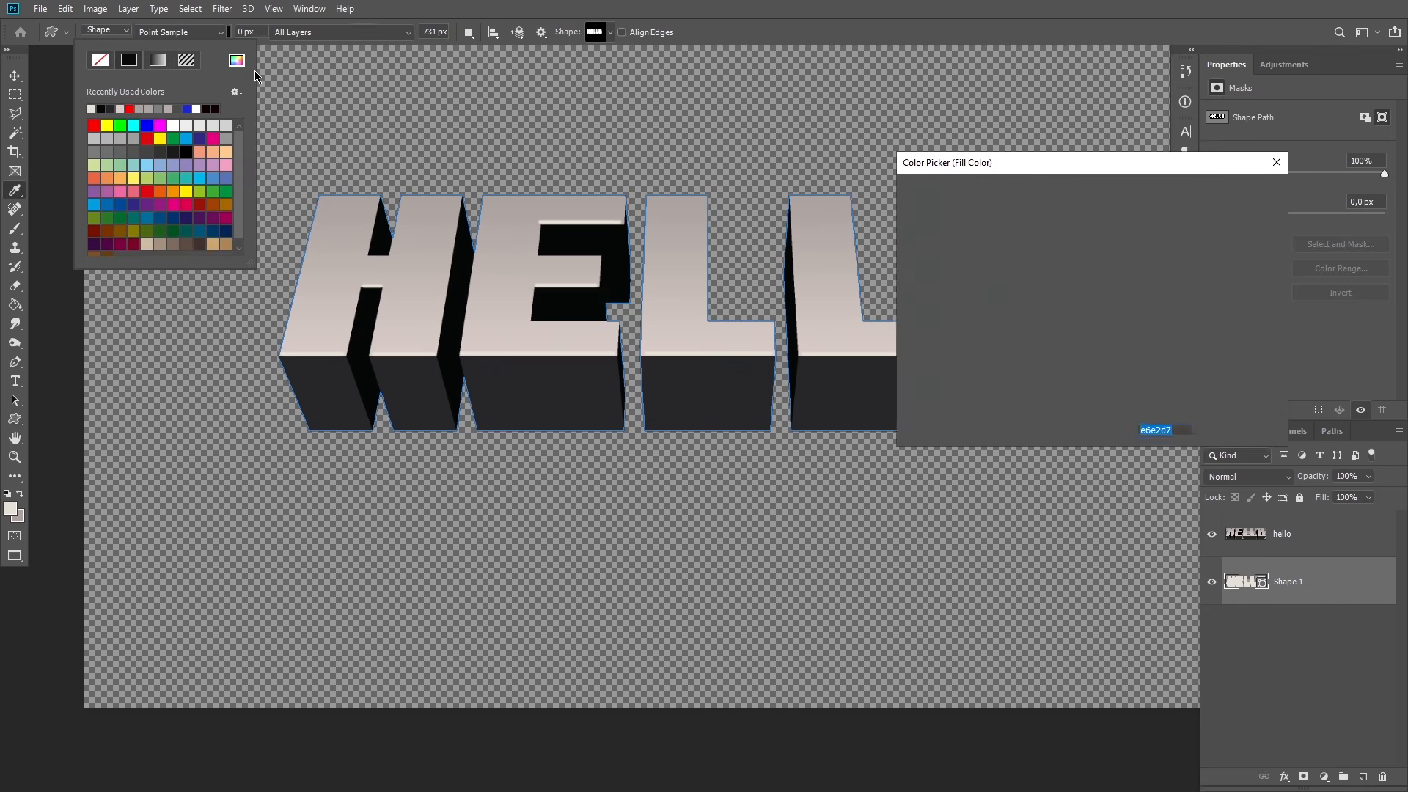
click(575, 232)
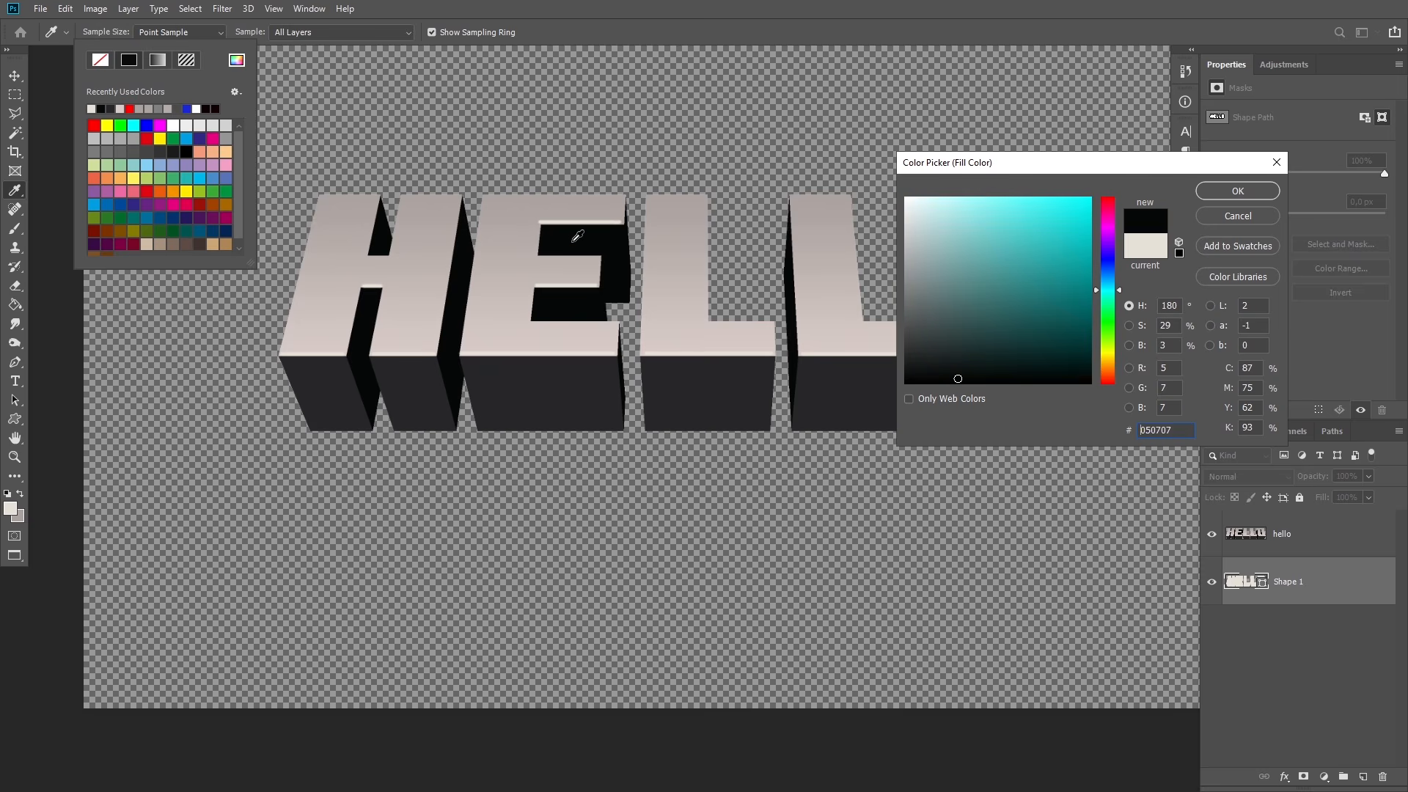
click(1214, 191)
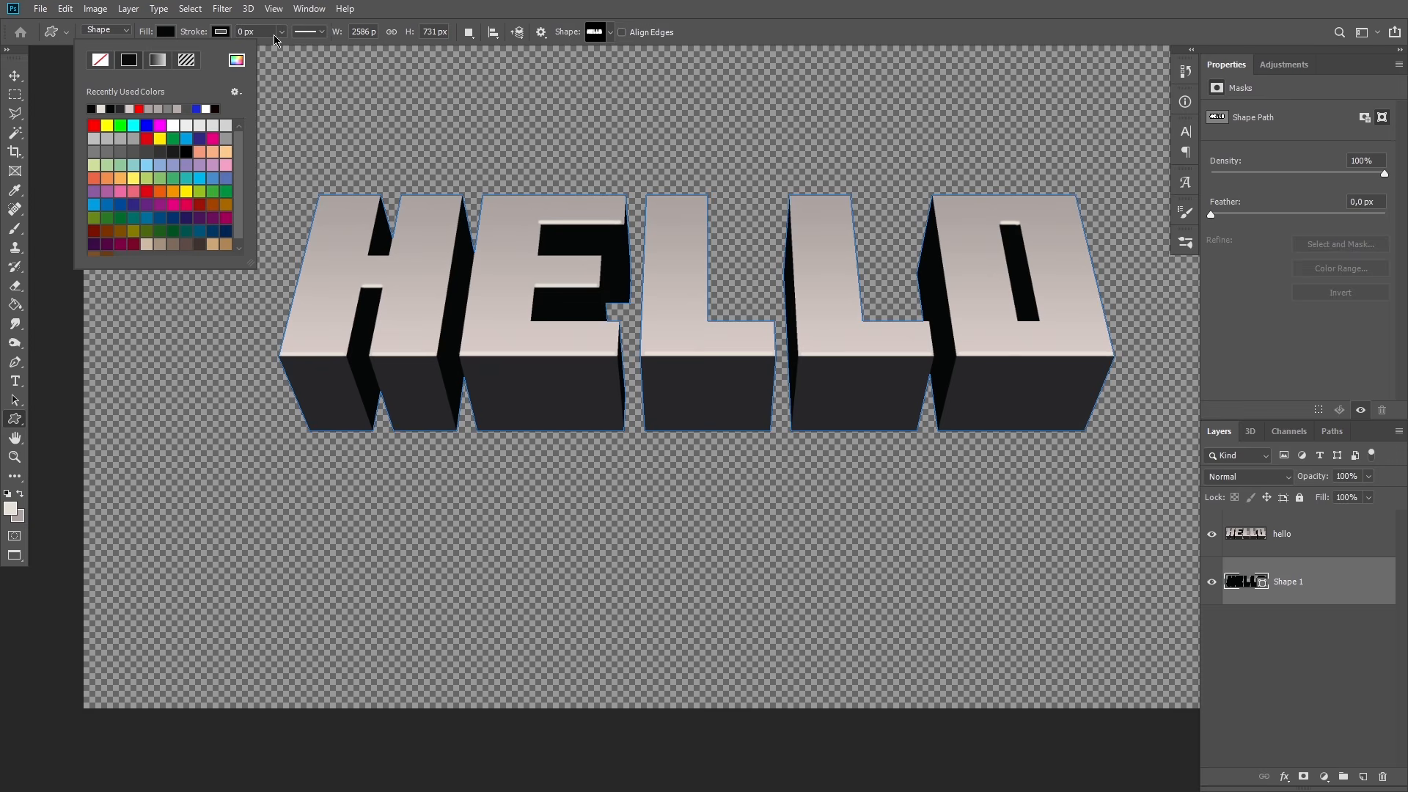
Step: Set the shape's stroke alignment to outside and its corners to mitered
click(313, 28)
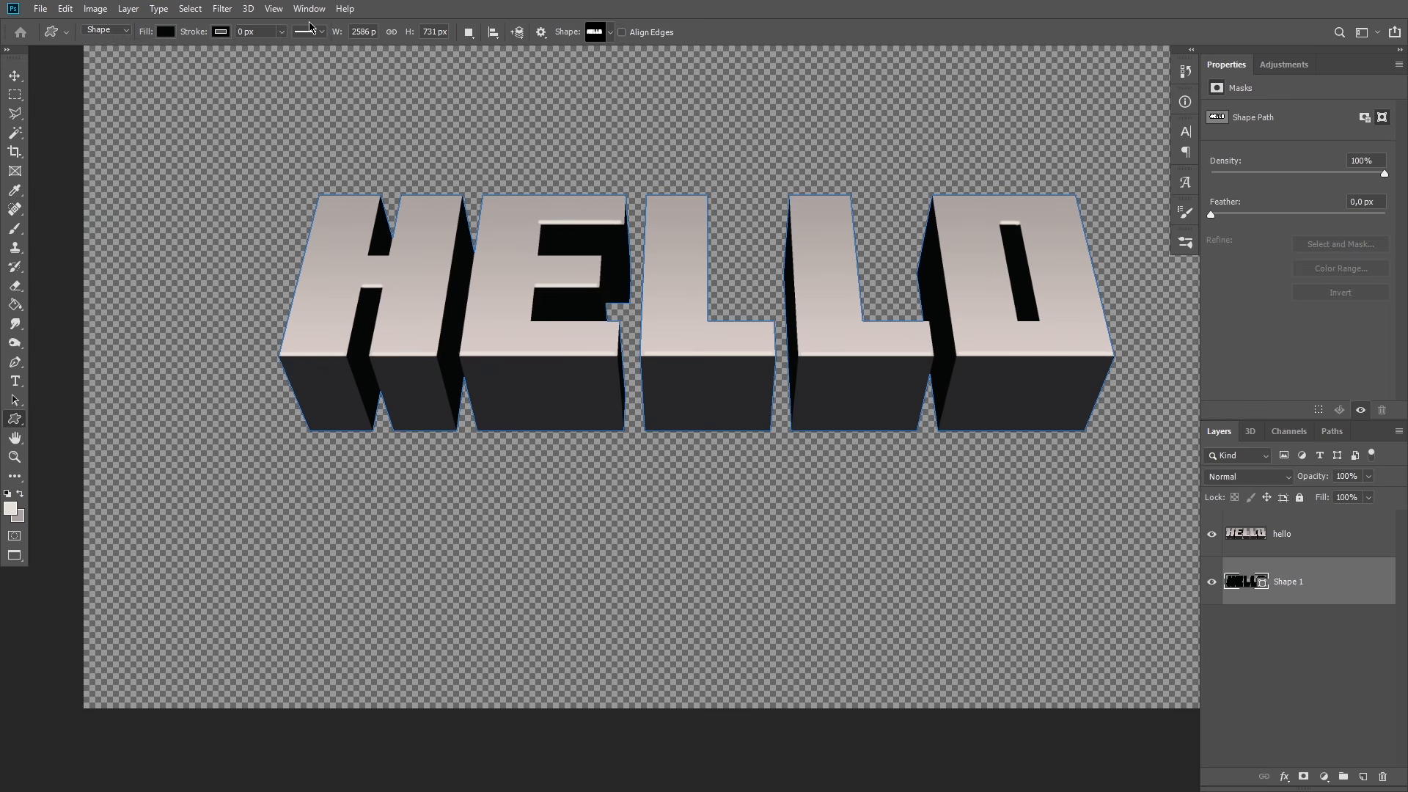
click(316, 36)
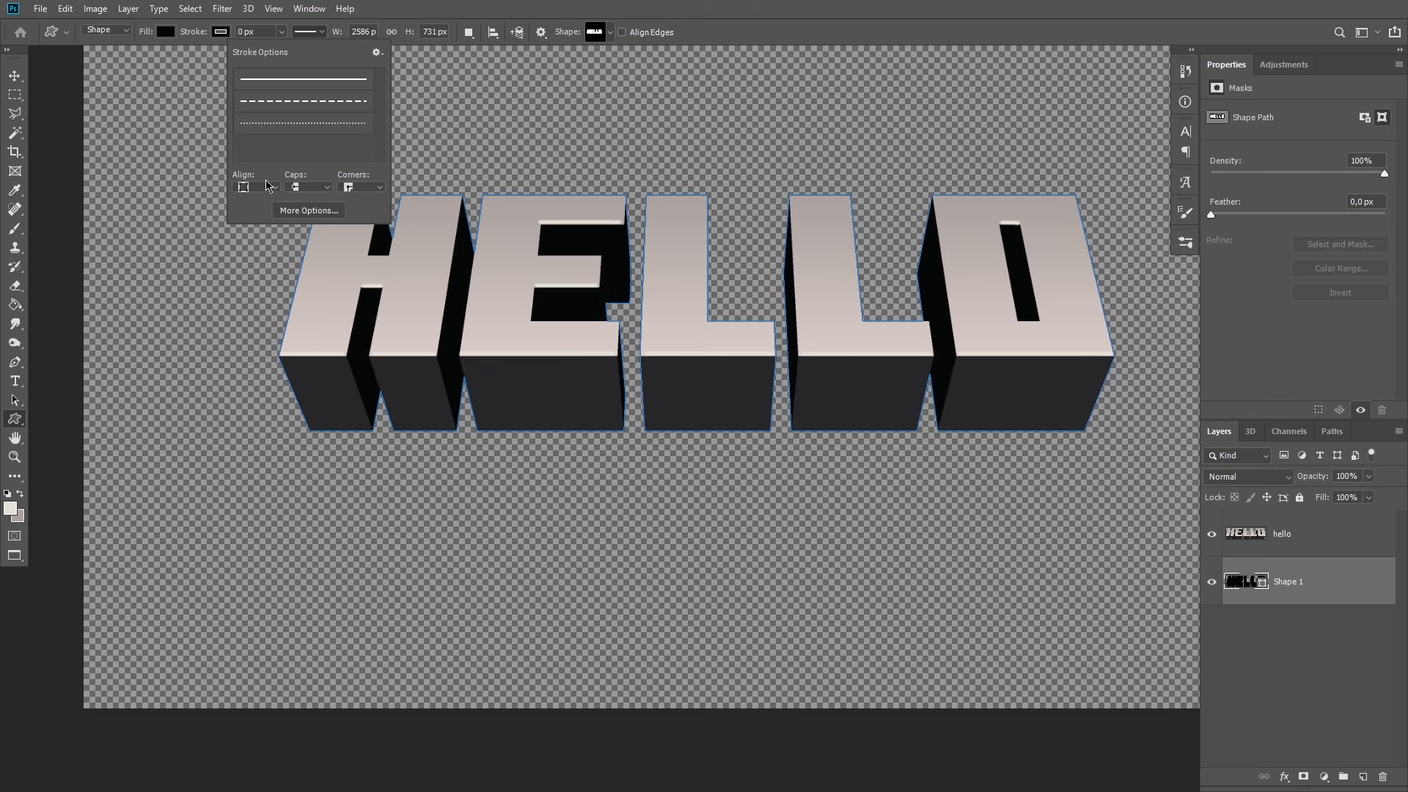
click(268, 186)
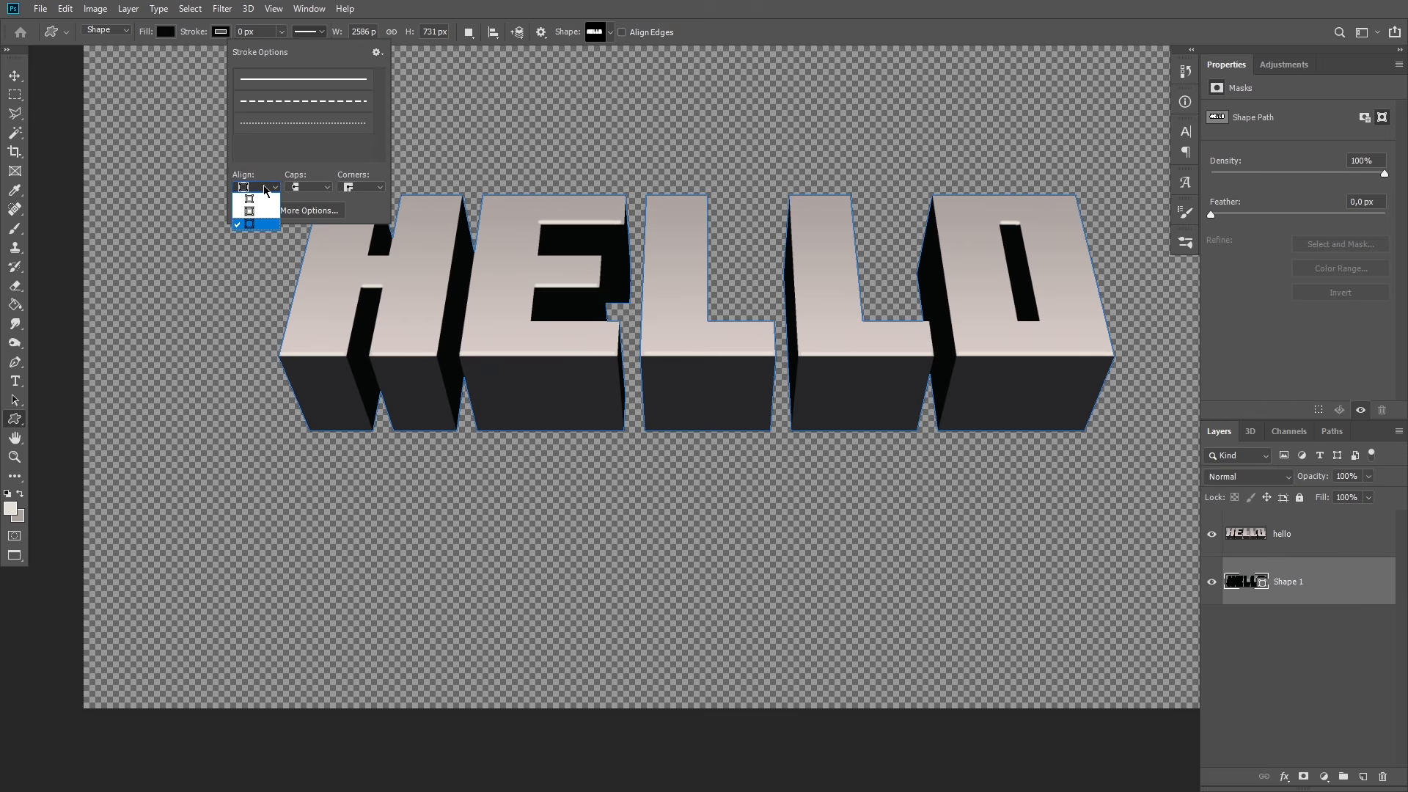
click(262, 225)
click(370, 189)
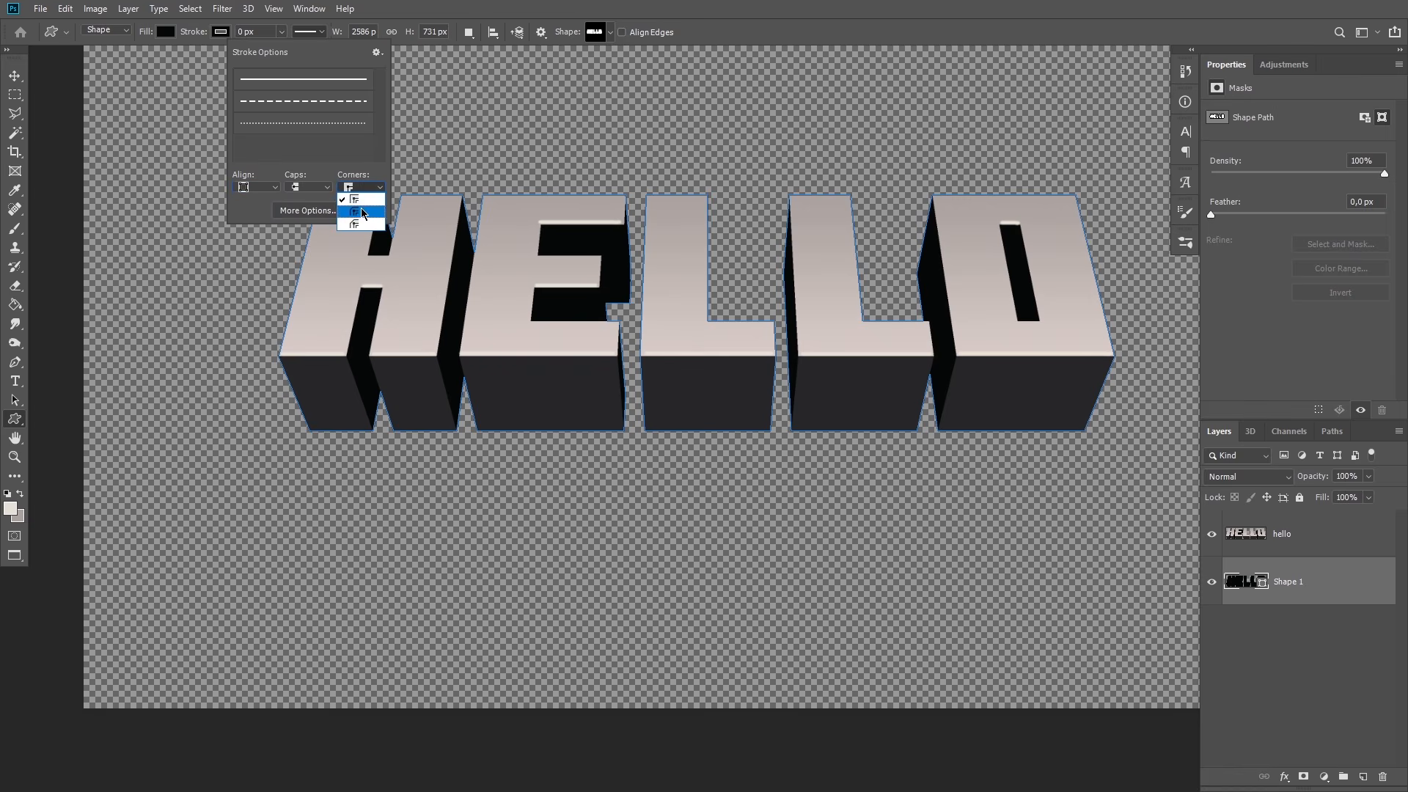
click(362, 199)
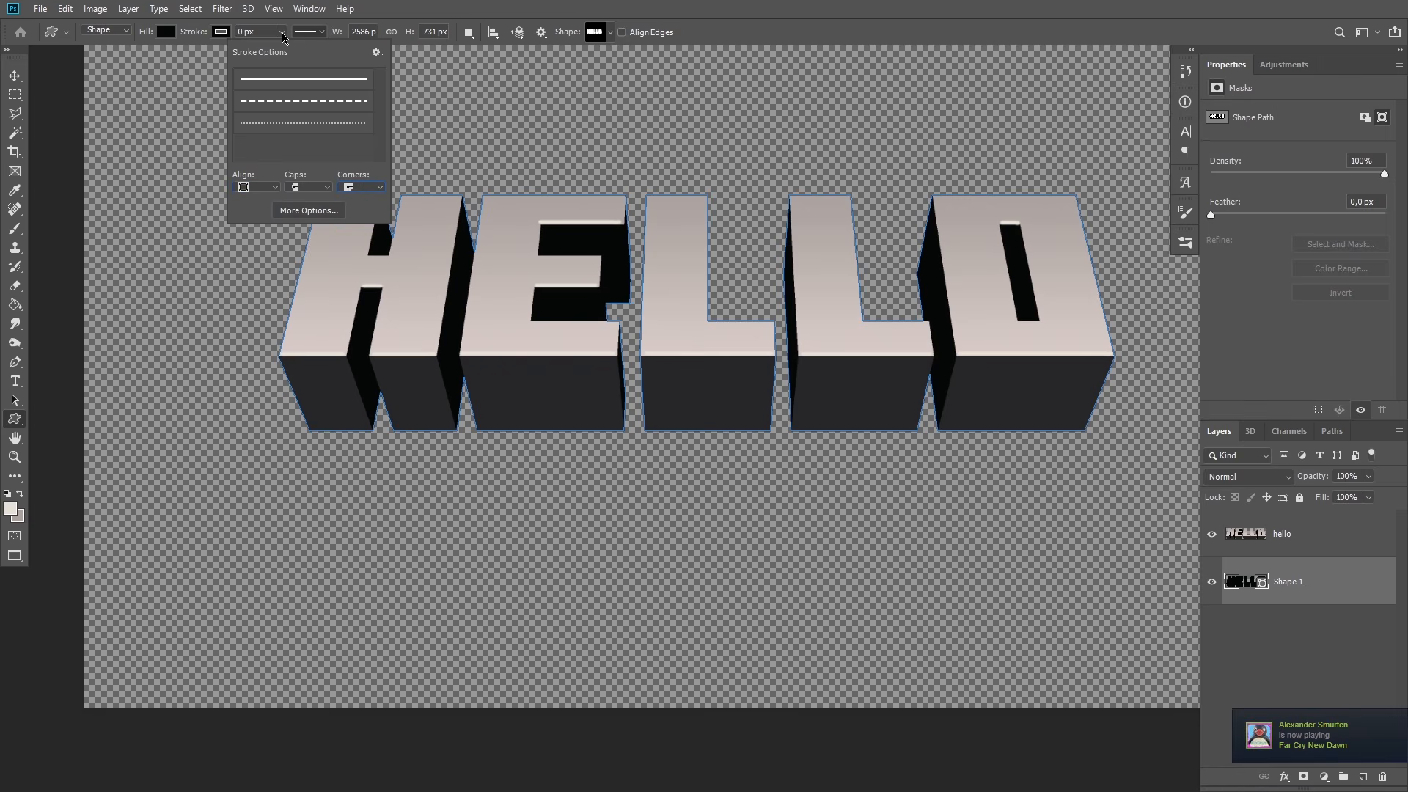
Step: Set Shape 1's stroke colour to #050707 and its stroke width to about 31.35 px
click(219, 33)
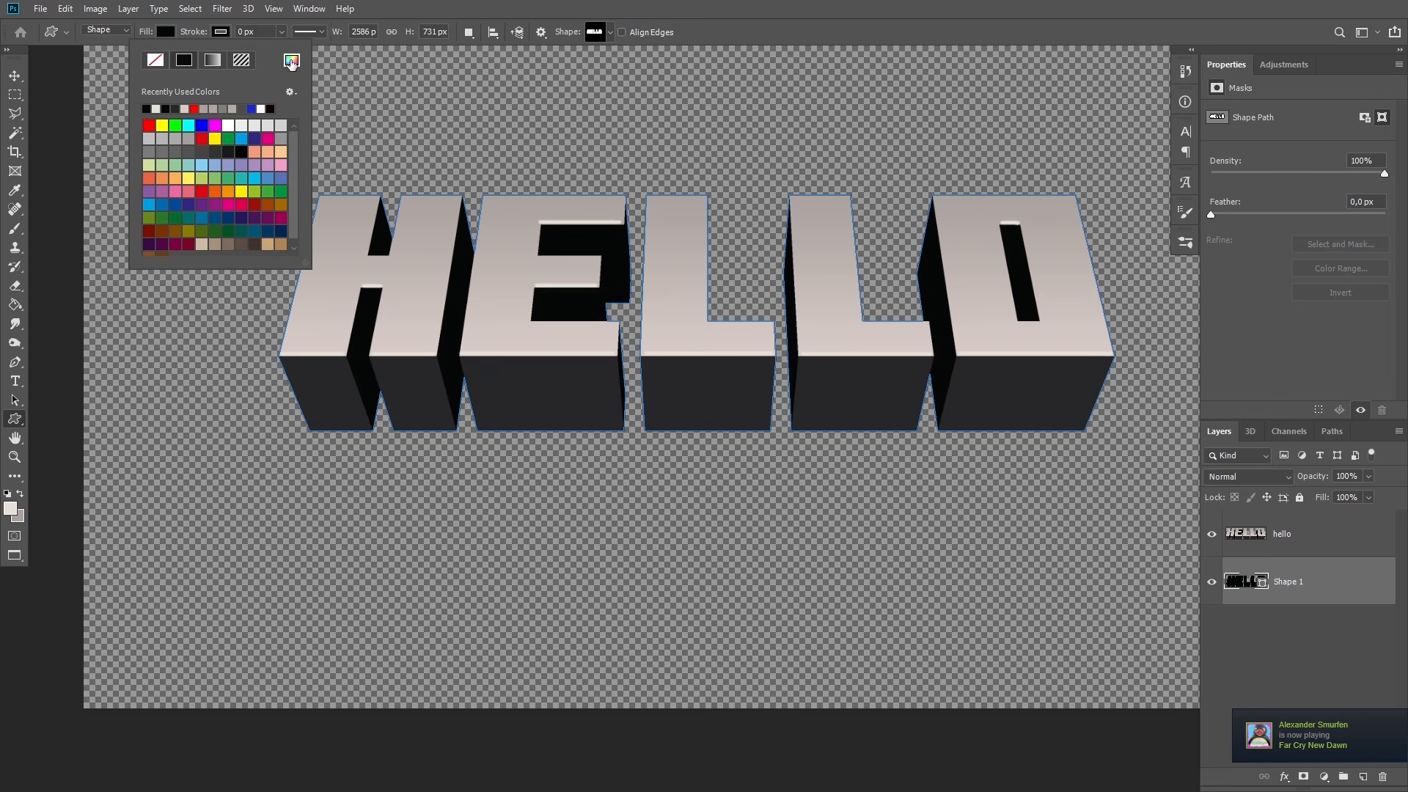
click(292, 60)
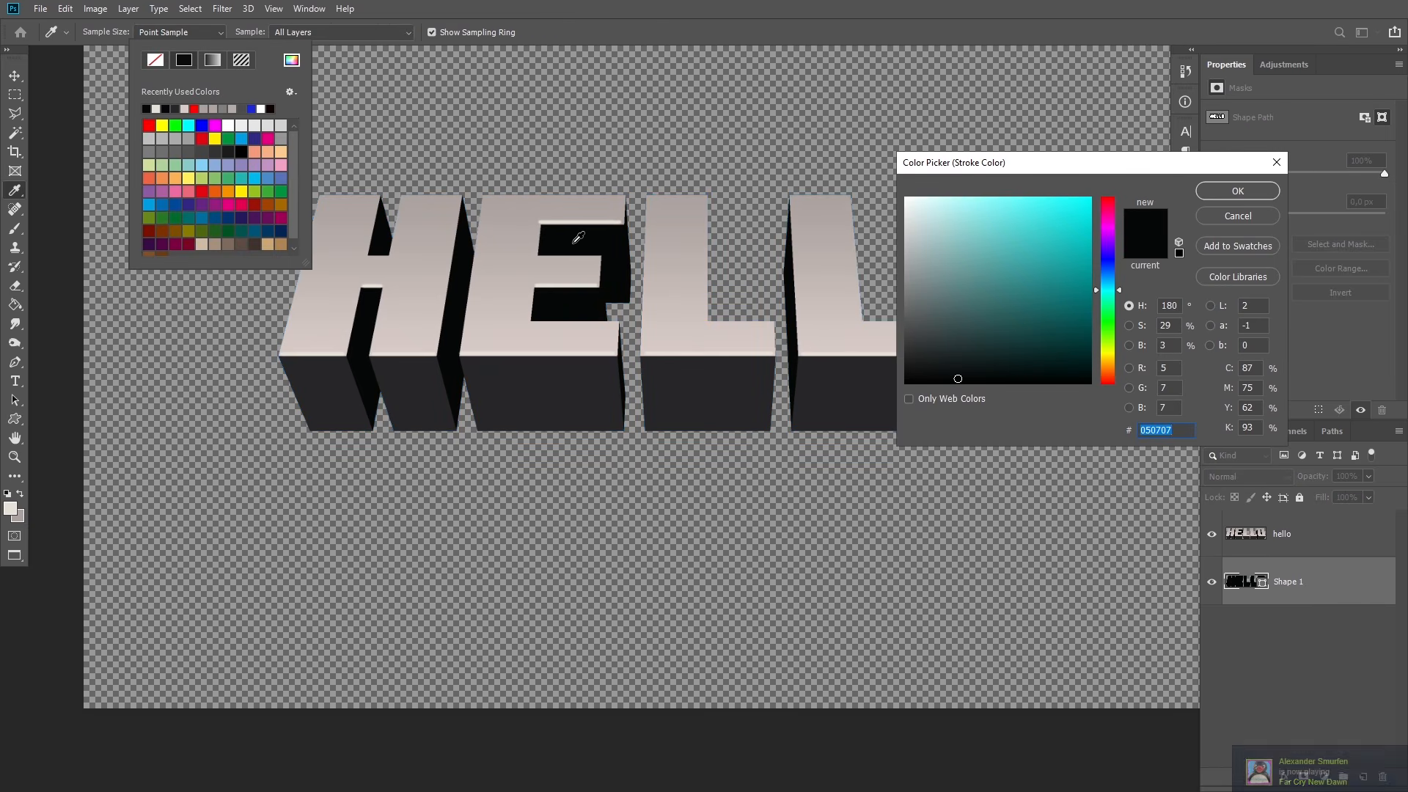
click(1238, 190)
click(284, 33)
click(281, 32)
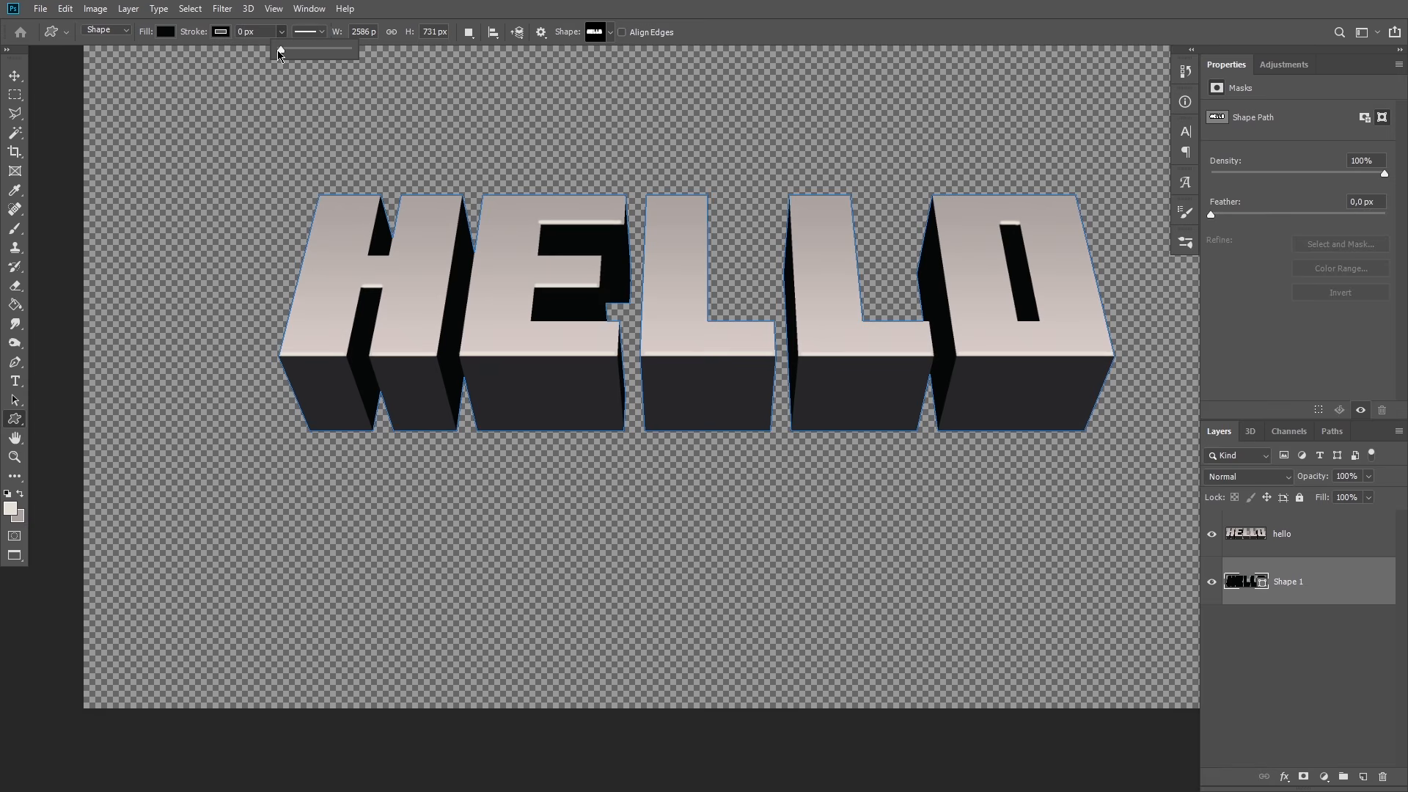
drag(294, 53, 326, 54)
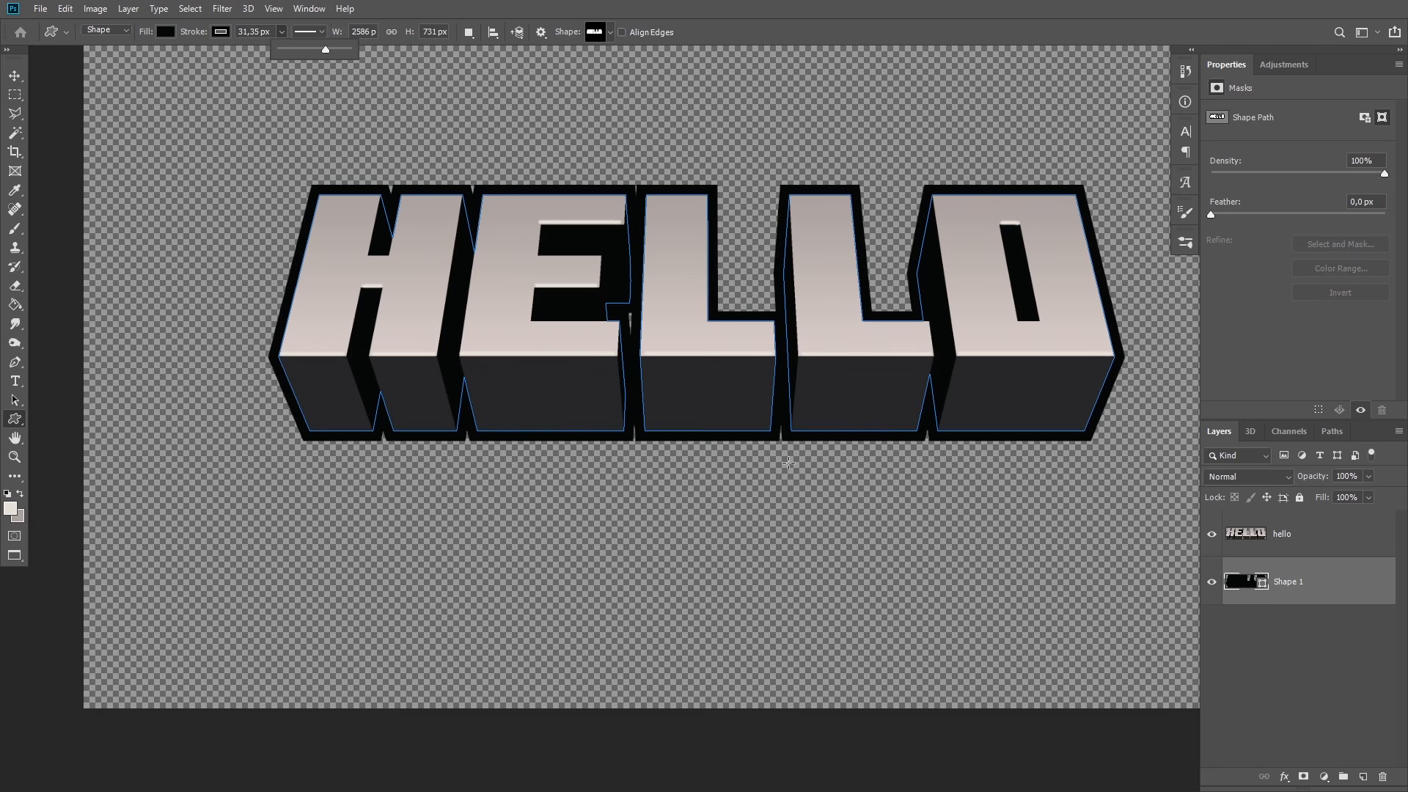
Step: Deselect the shape path and set the stroke width to about 30.07 px
click(1332, 431)
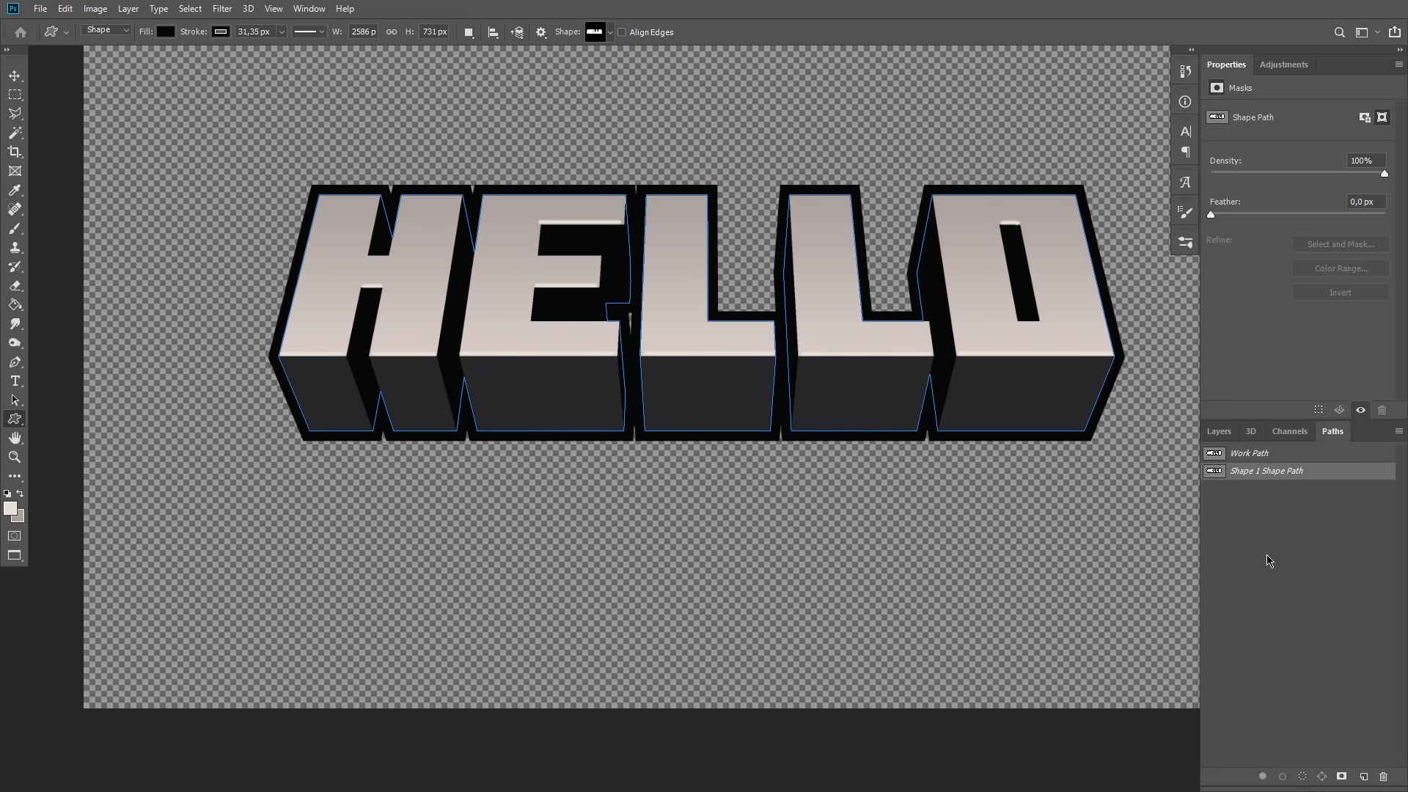
click(1276, 514)
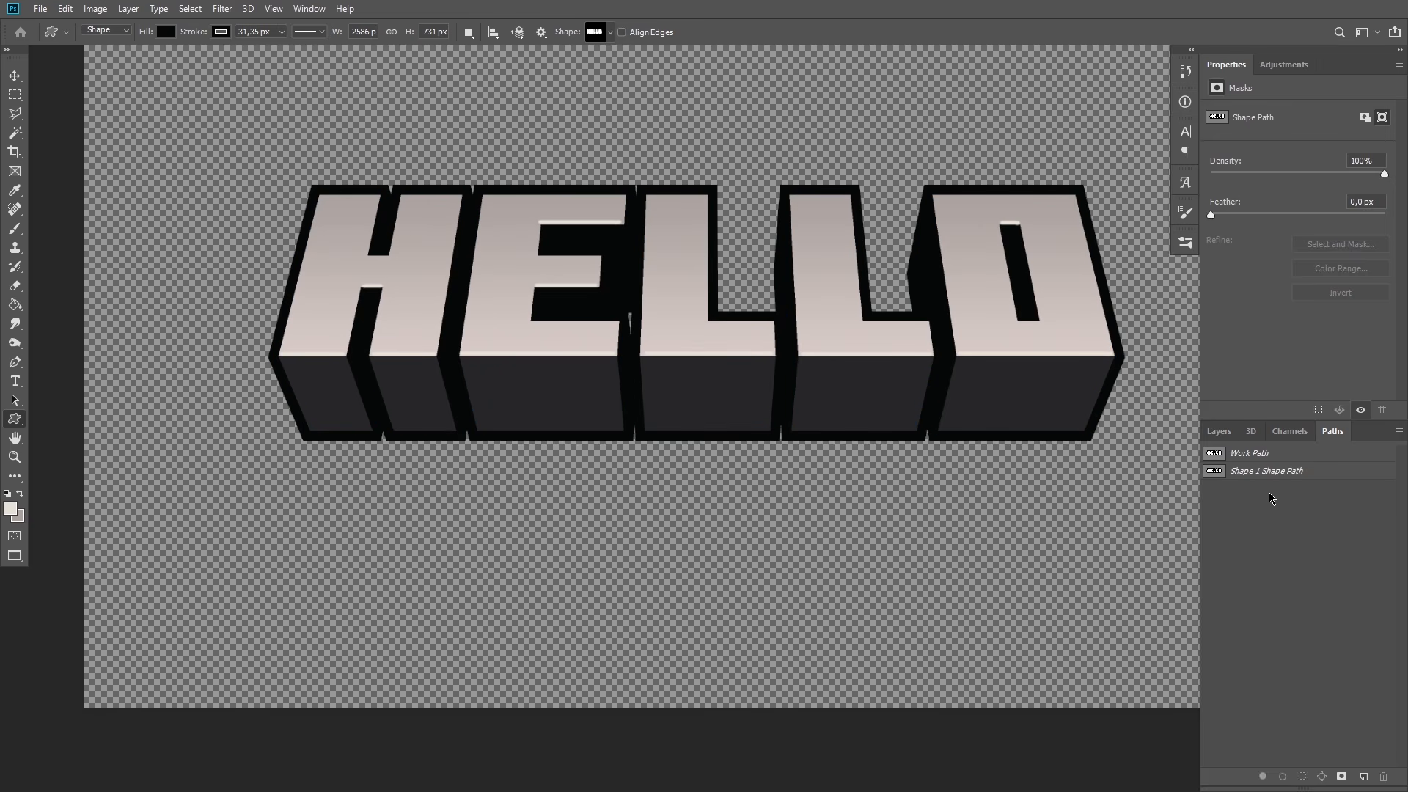
click(281, 32)
drag(285, 50, 281, 57)
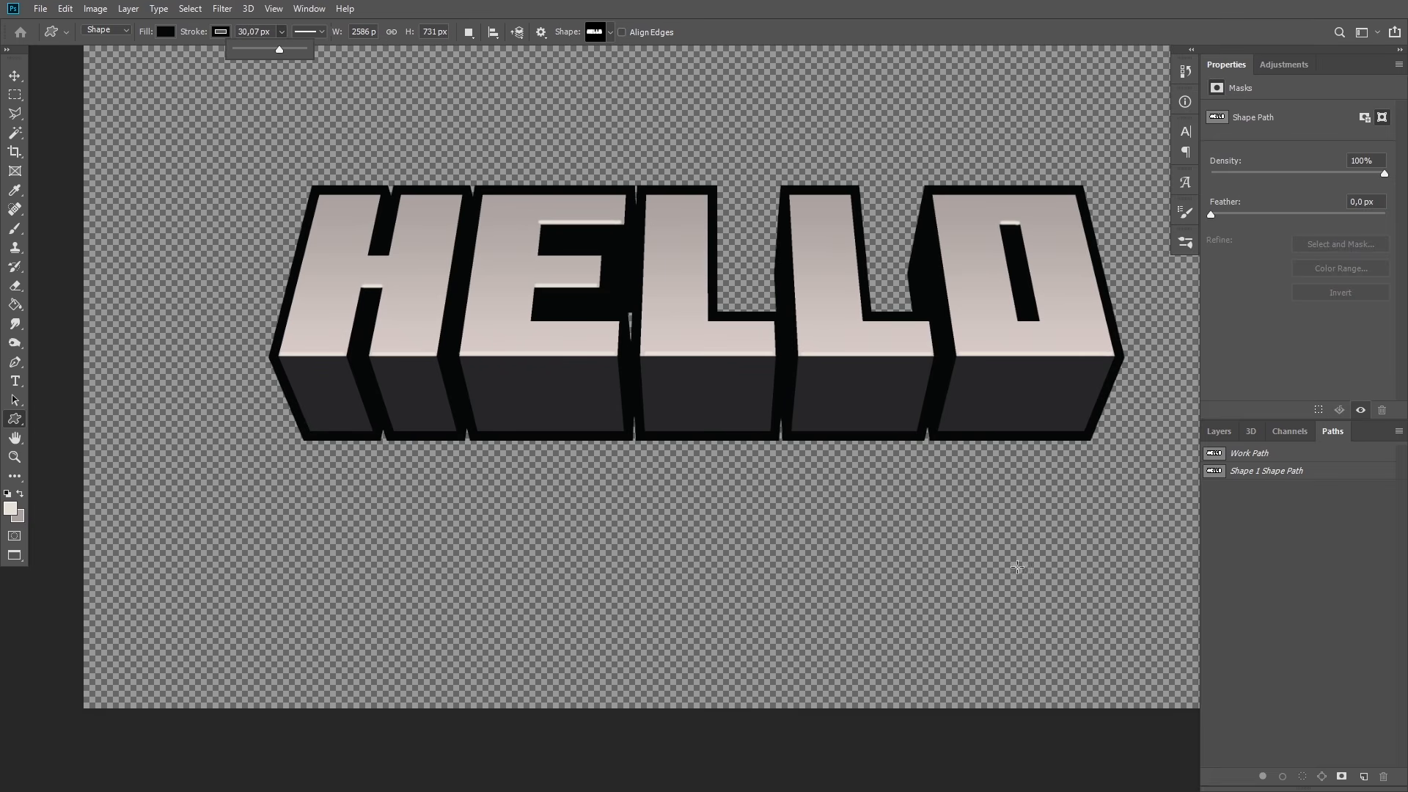
Step: Add the text "YEAH WHOHOOHG" below HELLO in the Minecraft font, Five Bold style, at 122 px
key(ctrl+minus)
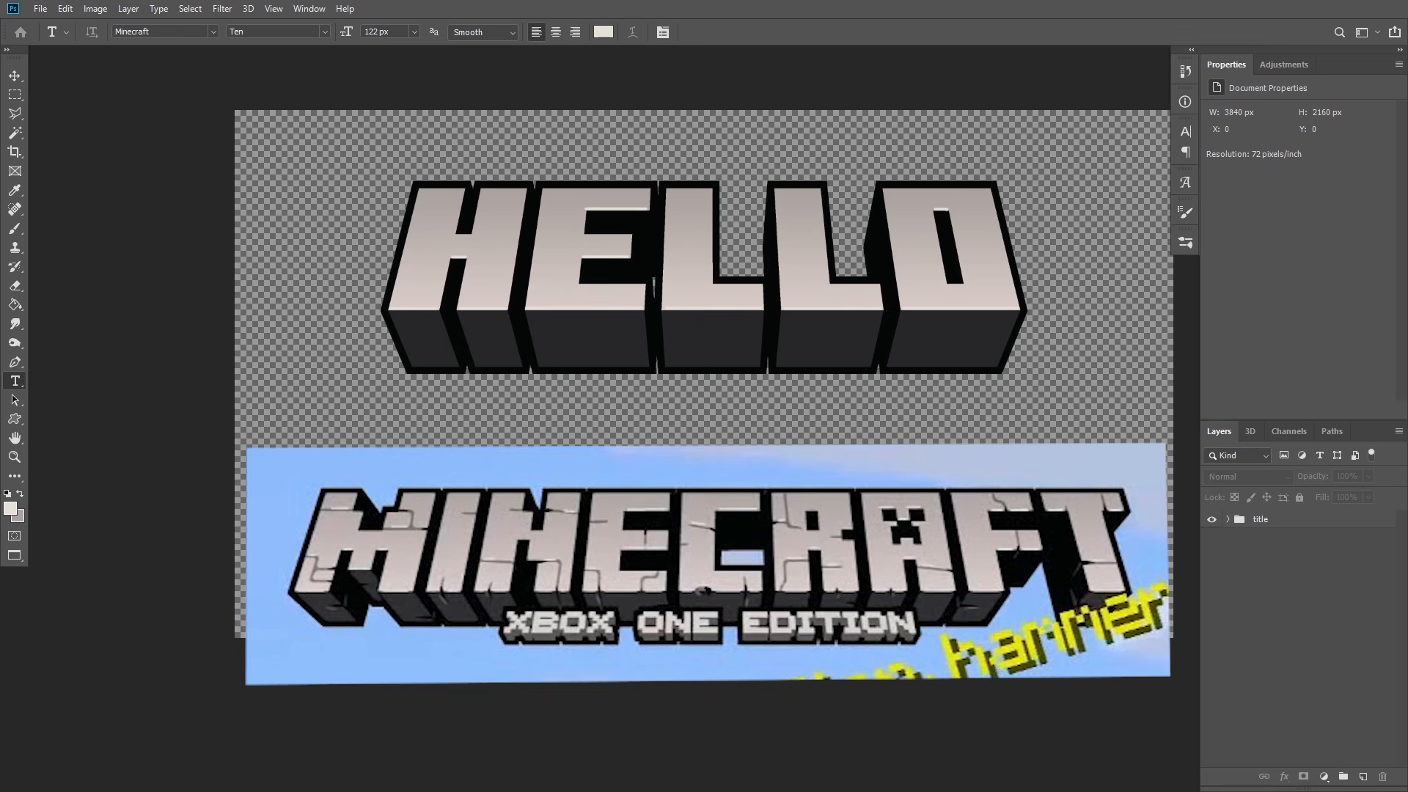
click(327, 34)
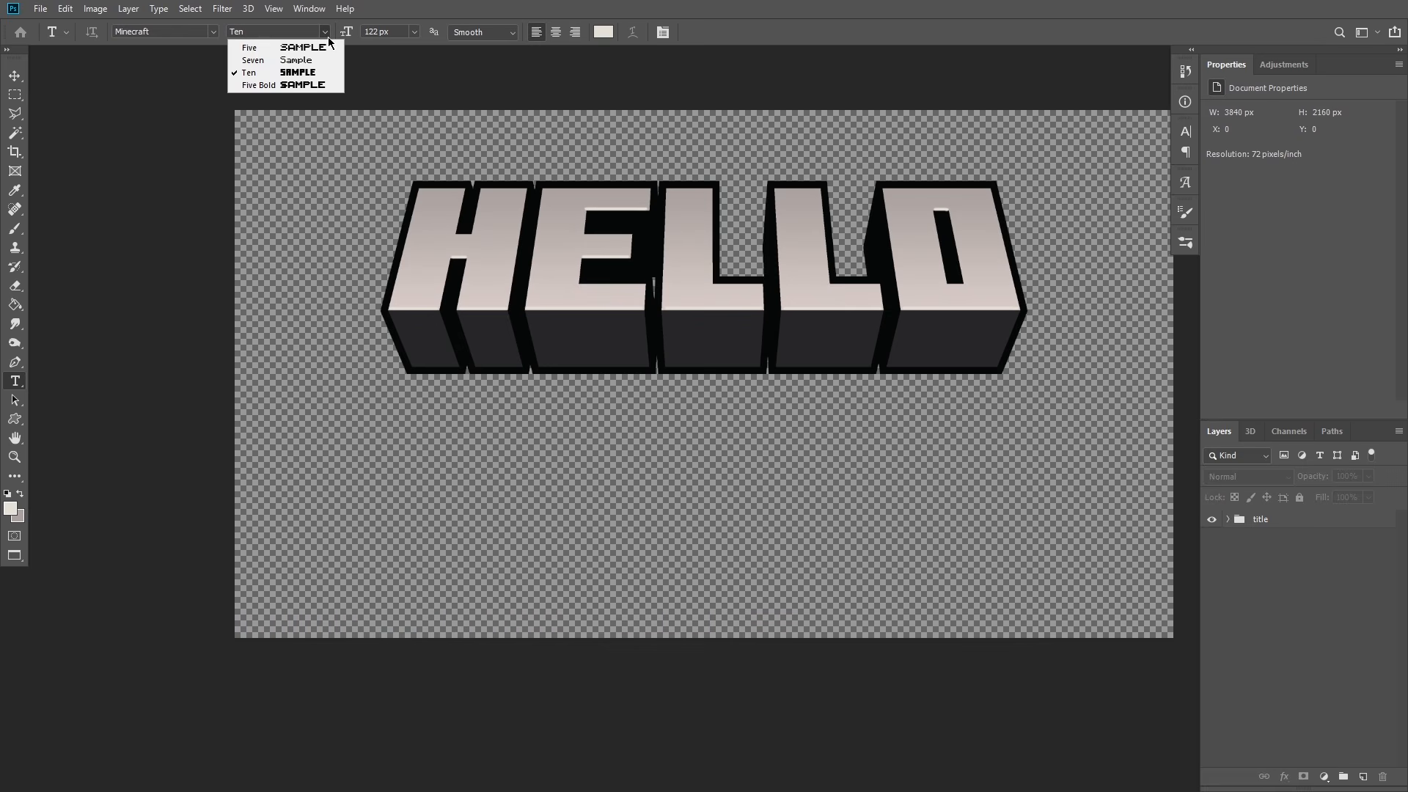
click(261, 86)
click(600, 460)
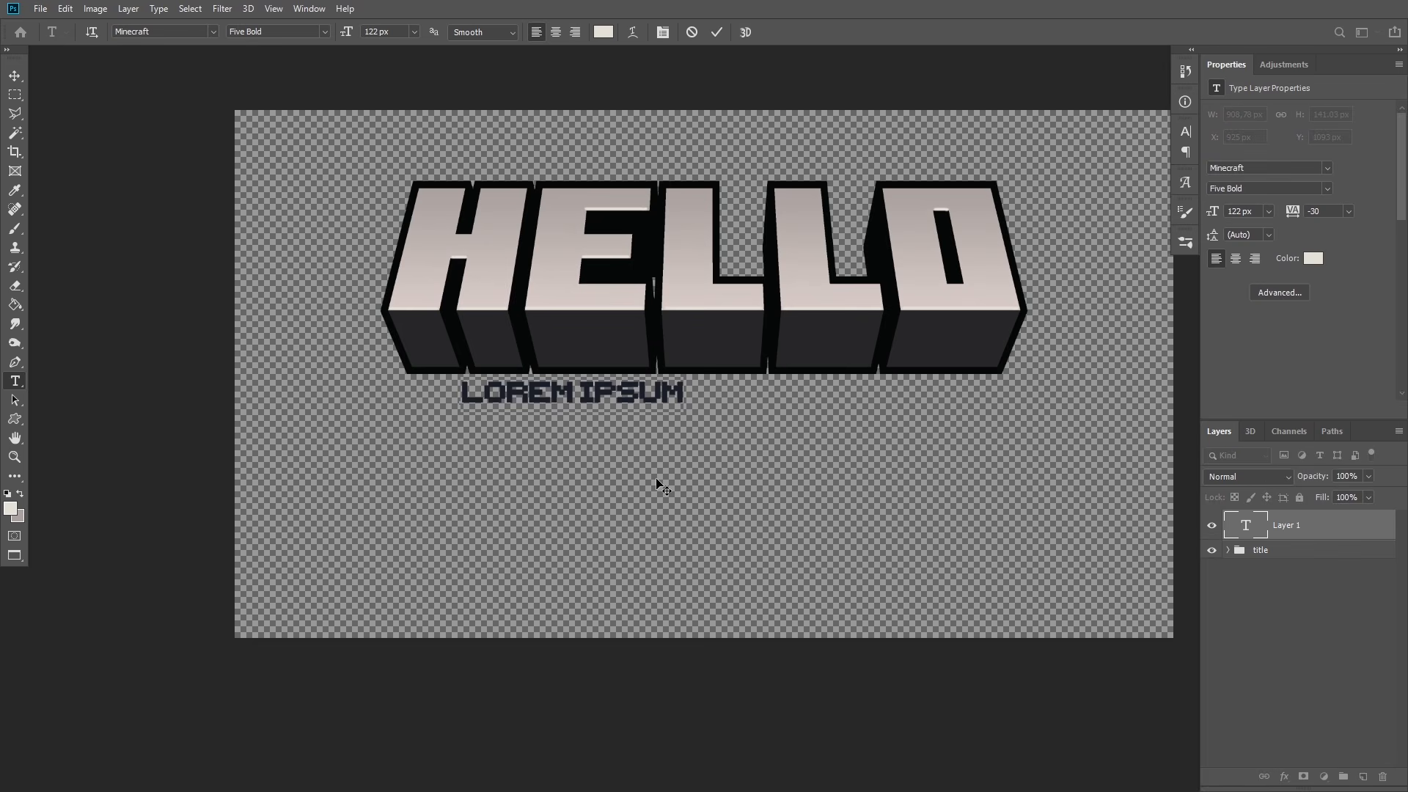
text(YEAH)
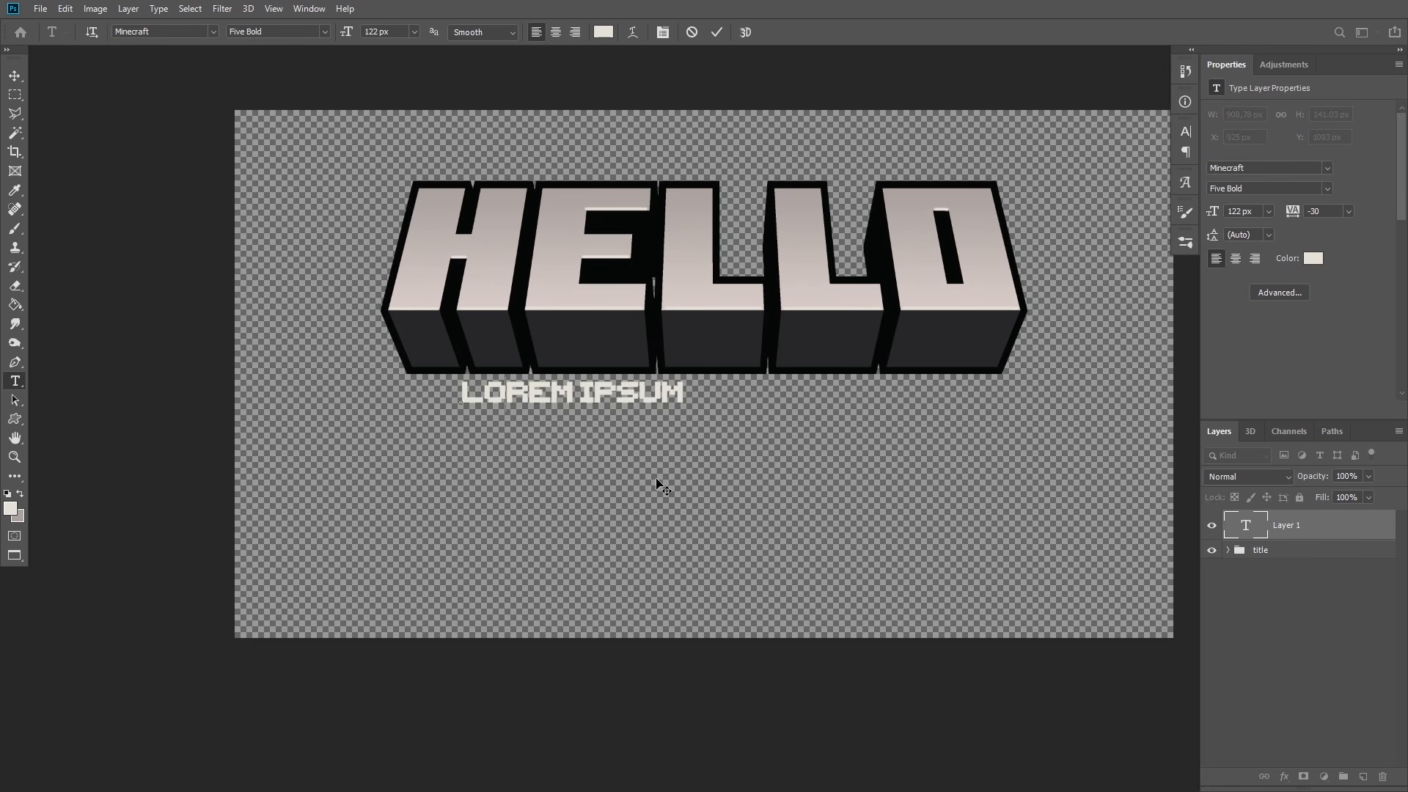
text( WHOHOOHG)
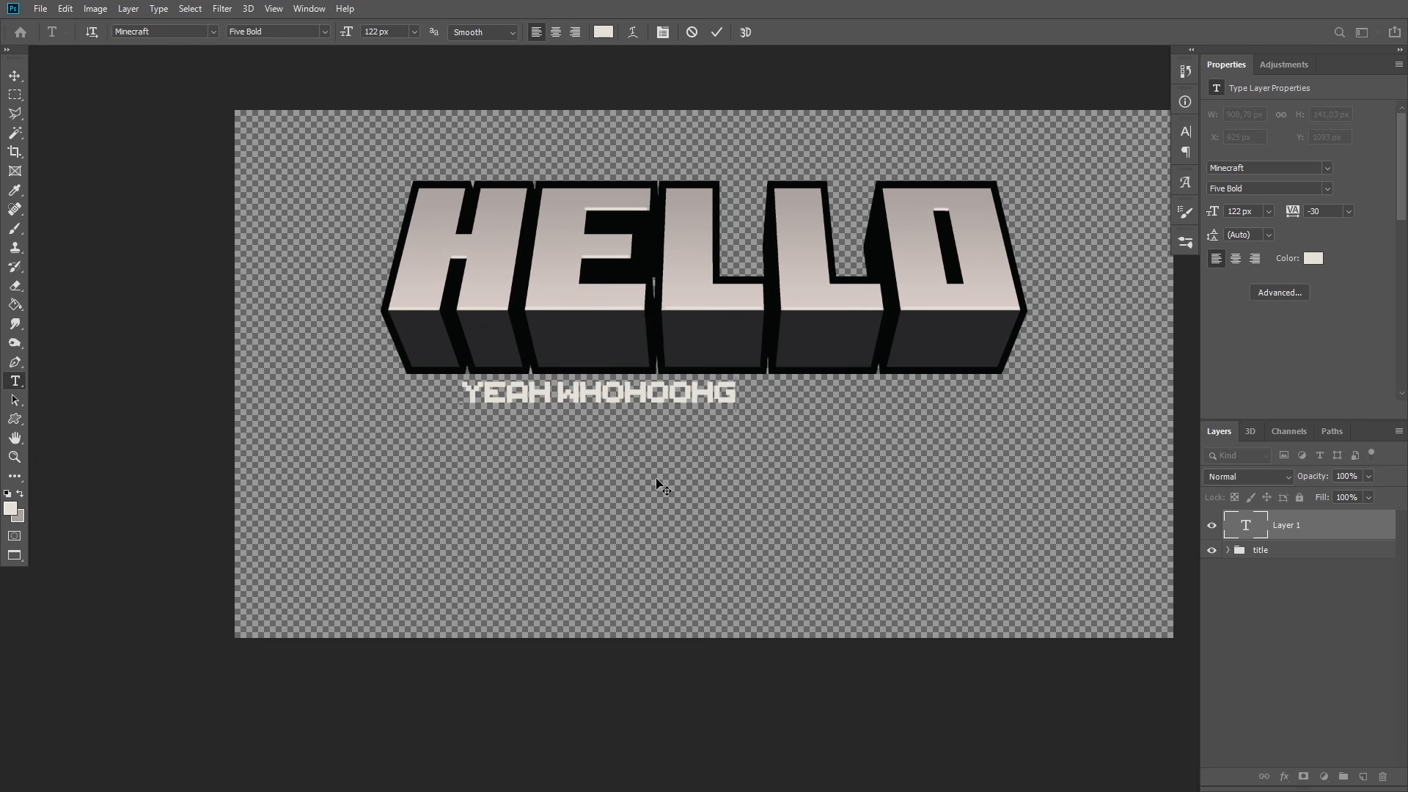
Step: Scale the YEAH WHOHOOHG text to about 200.62% and centre it horizontally over the lower edge of HELLO
click(13, 74)
drag(631, 398, 737, 408)
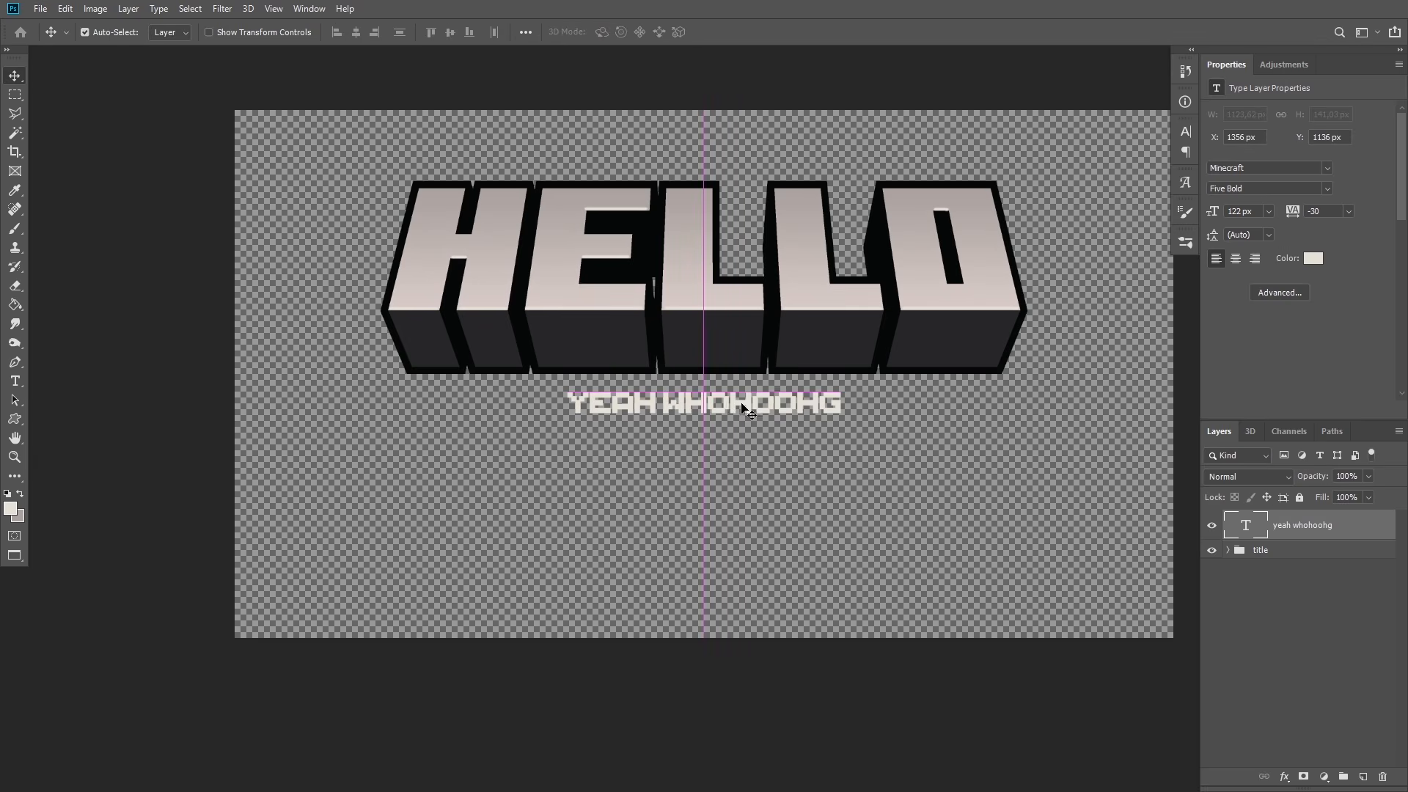
key(ctrl+t)
drag(842, 387, 1114, 354)
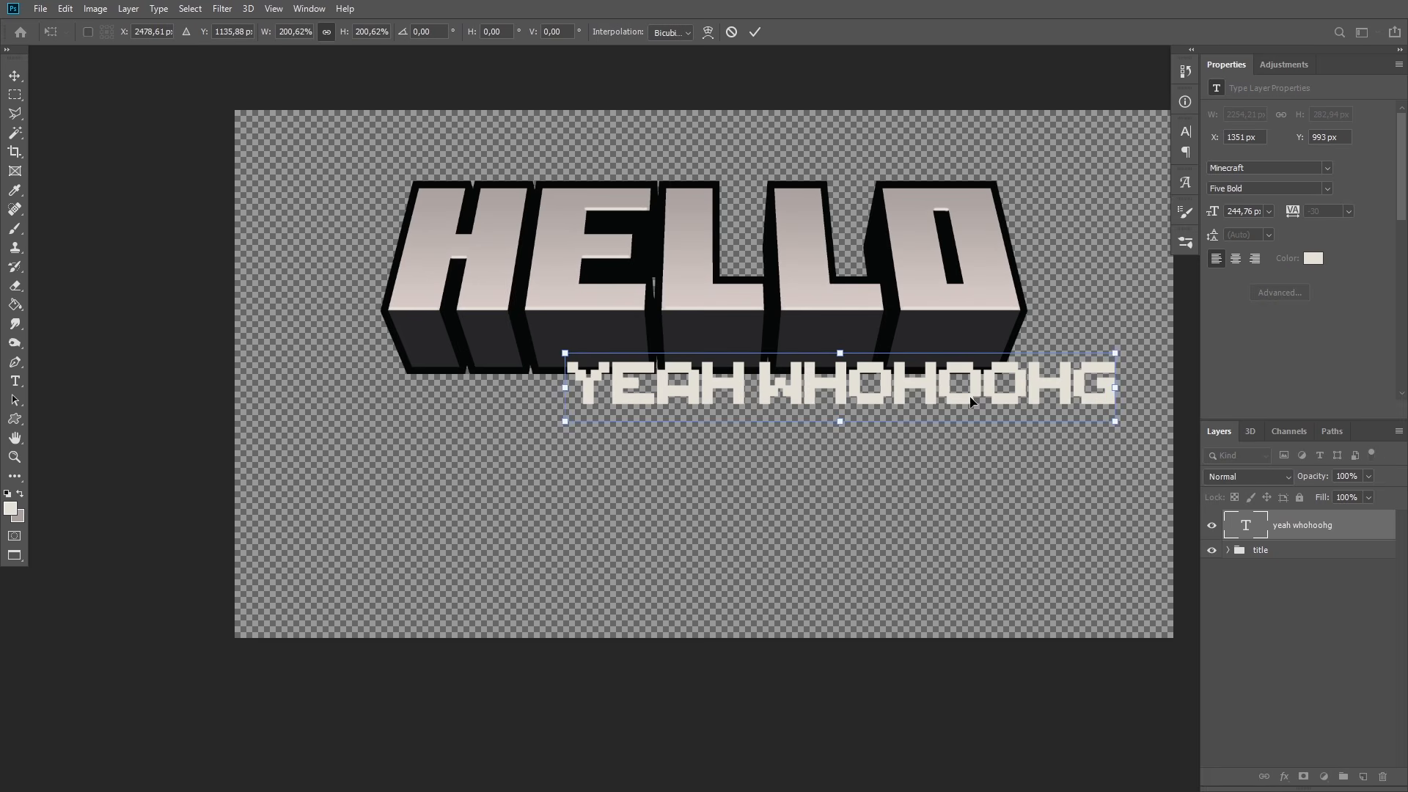
drag(970, 401, 845, 387)
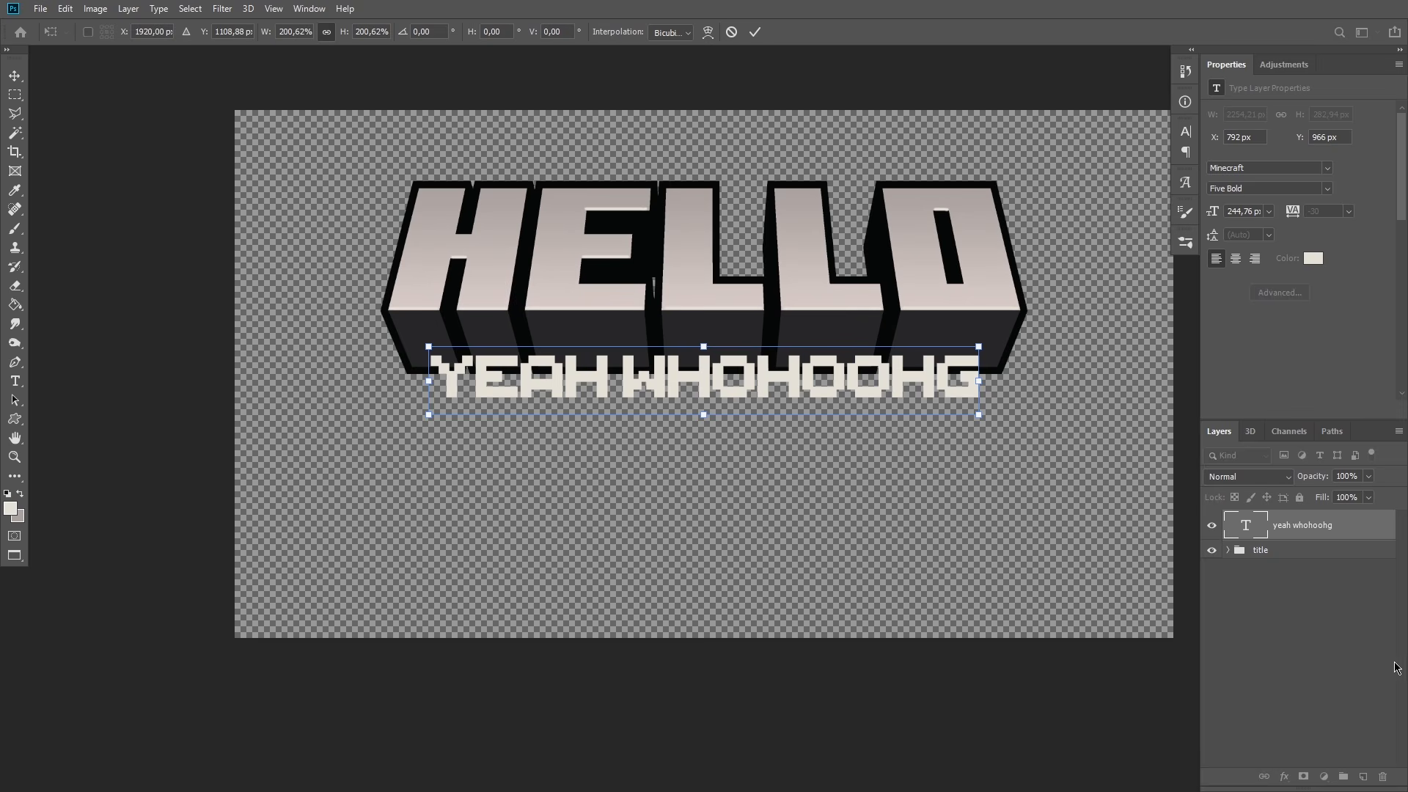
key(Return)
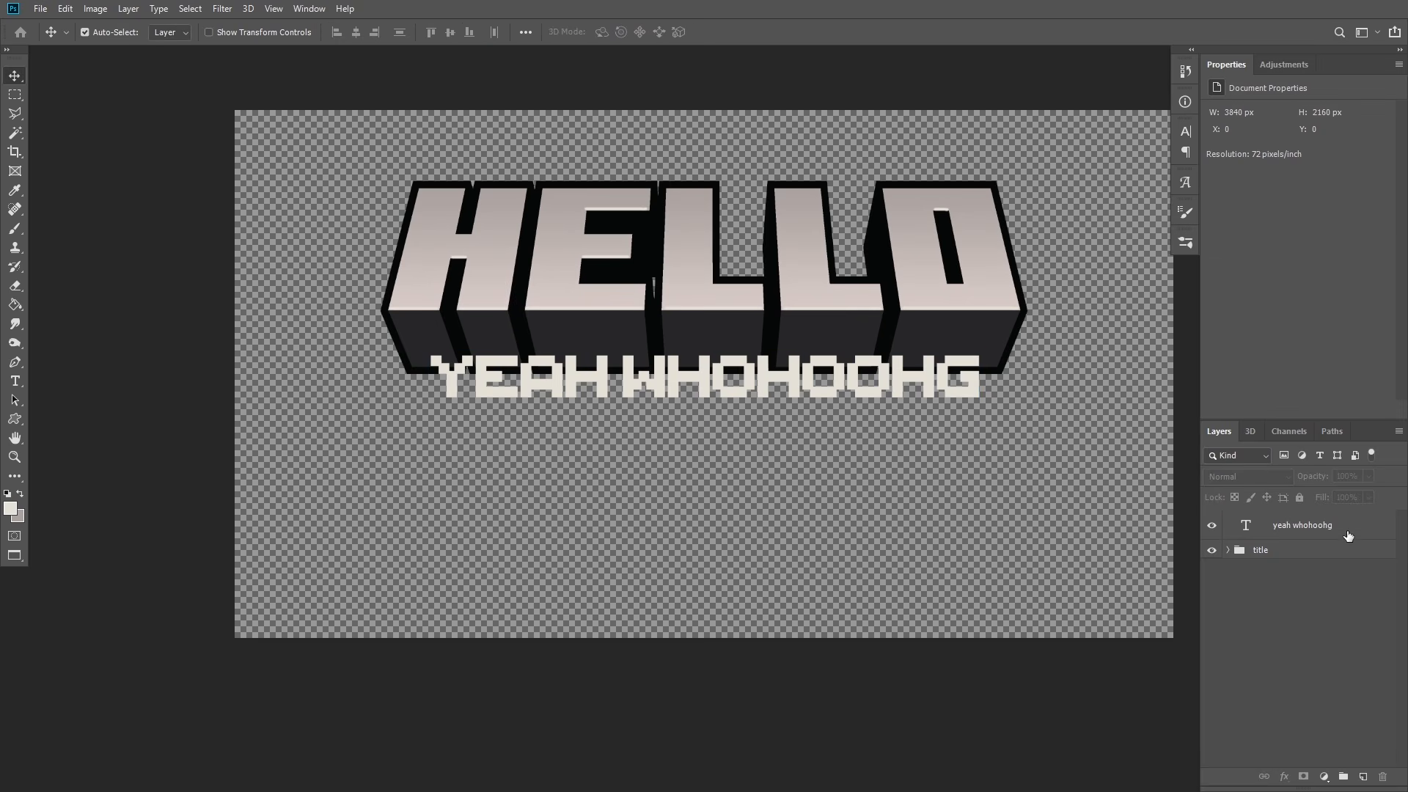
Step: Convert the YEAH WHOHOOHG text layer into a 3D extrusion and shift it up along Y onto HELLO's lower sides
right_click(1348, 533)
click(1231, 754)
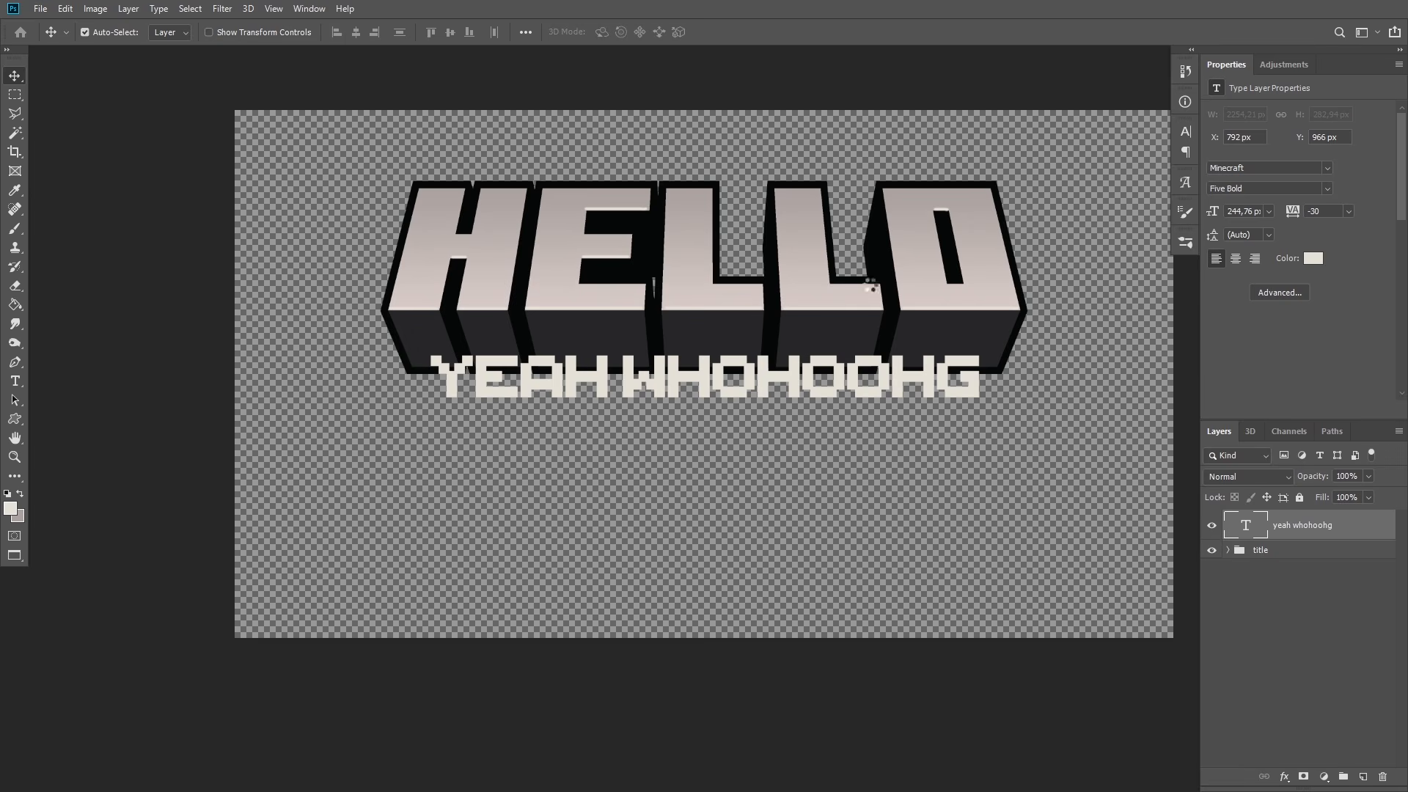
drag(703, 339, 711, 320)
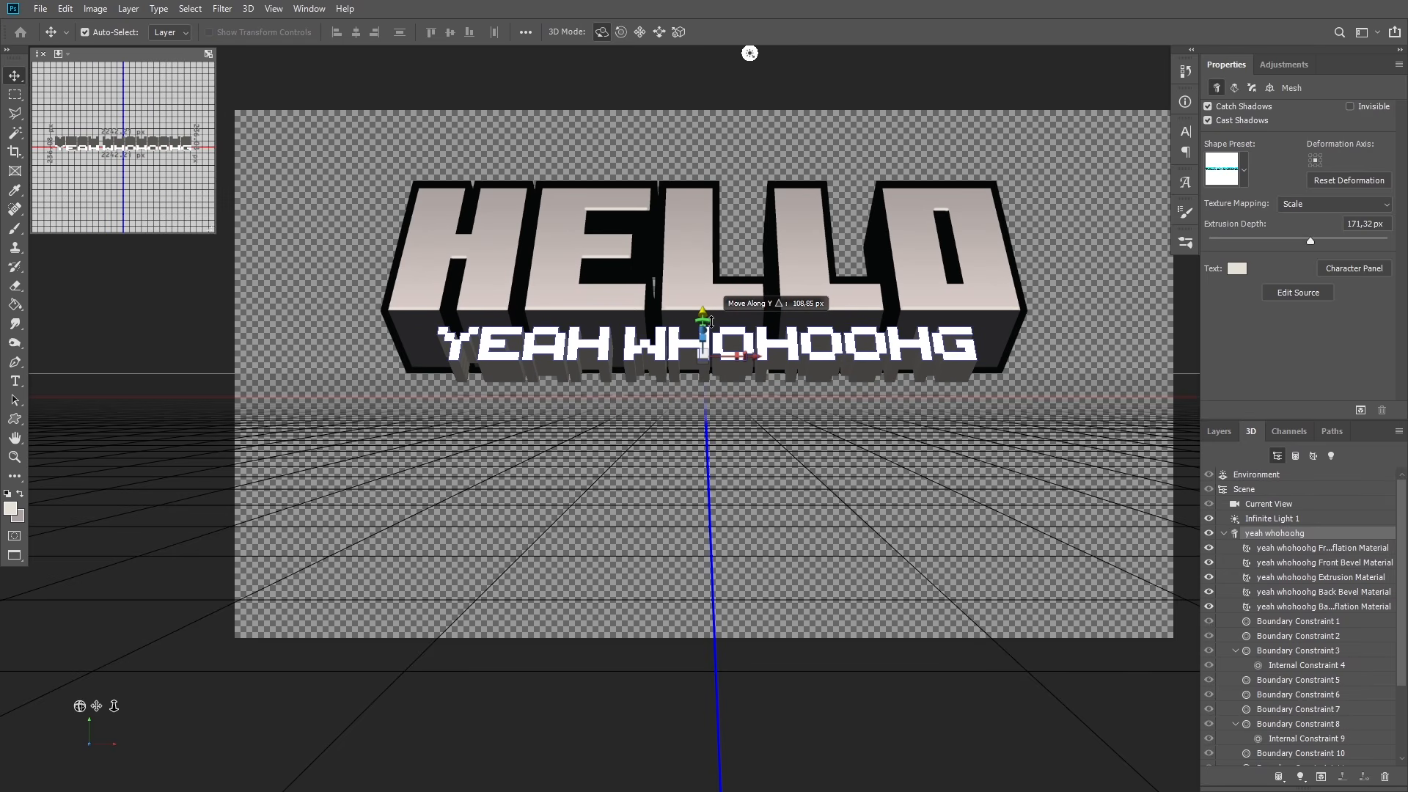
click(623, 33)
click(641, 34)
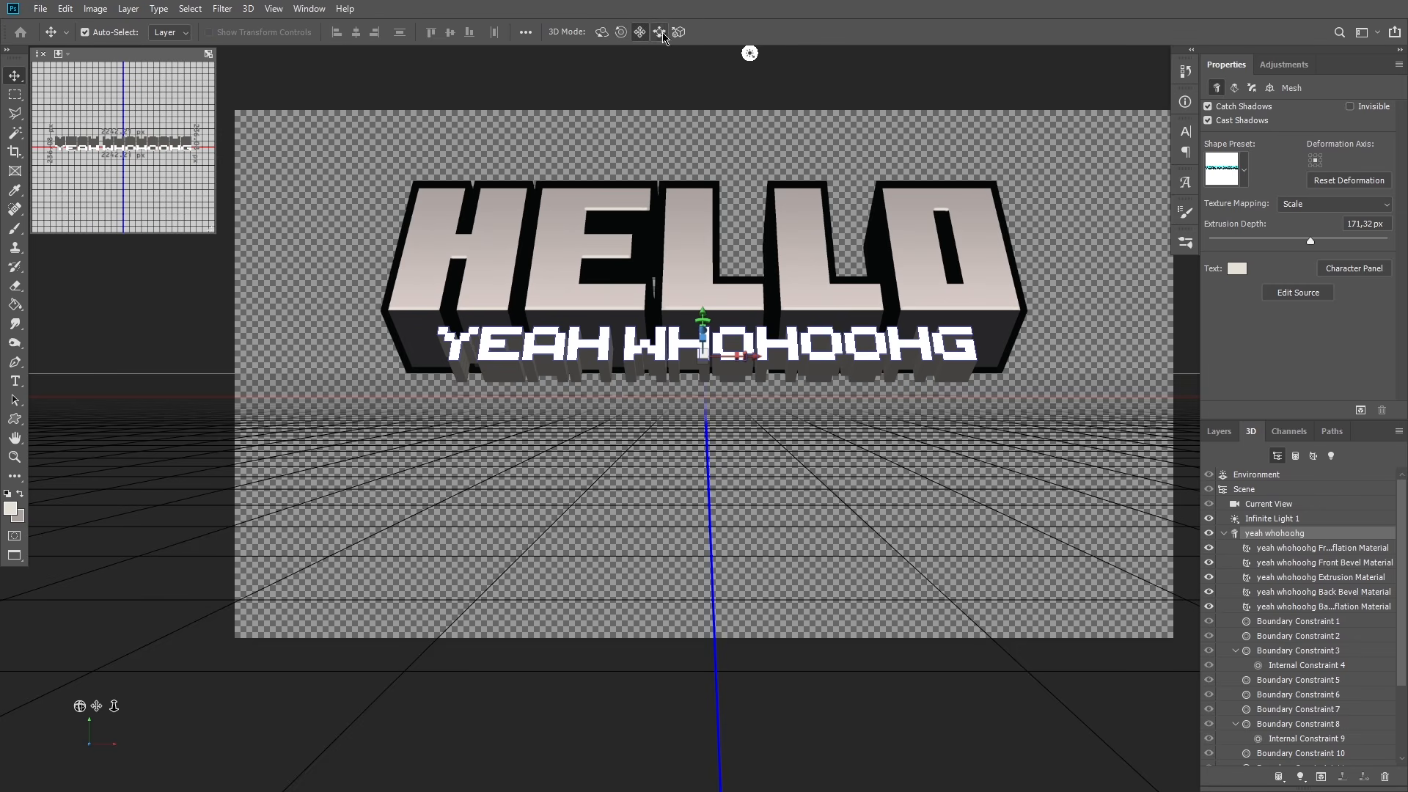
click(601, 33)
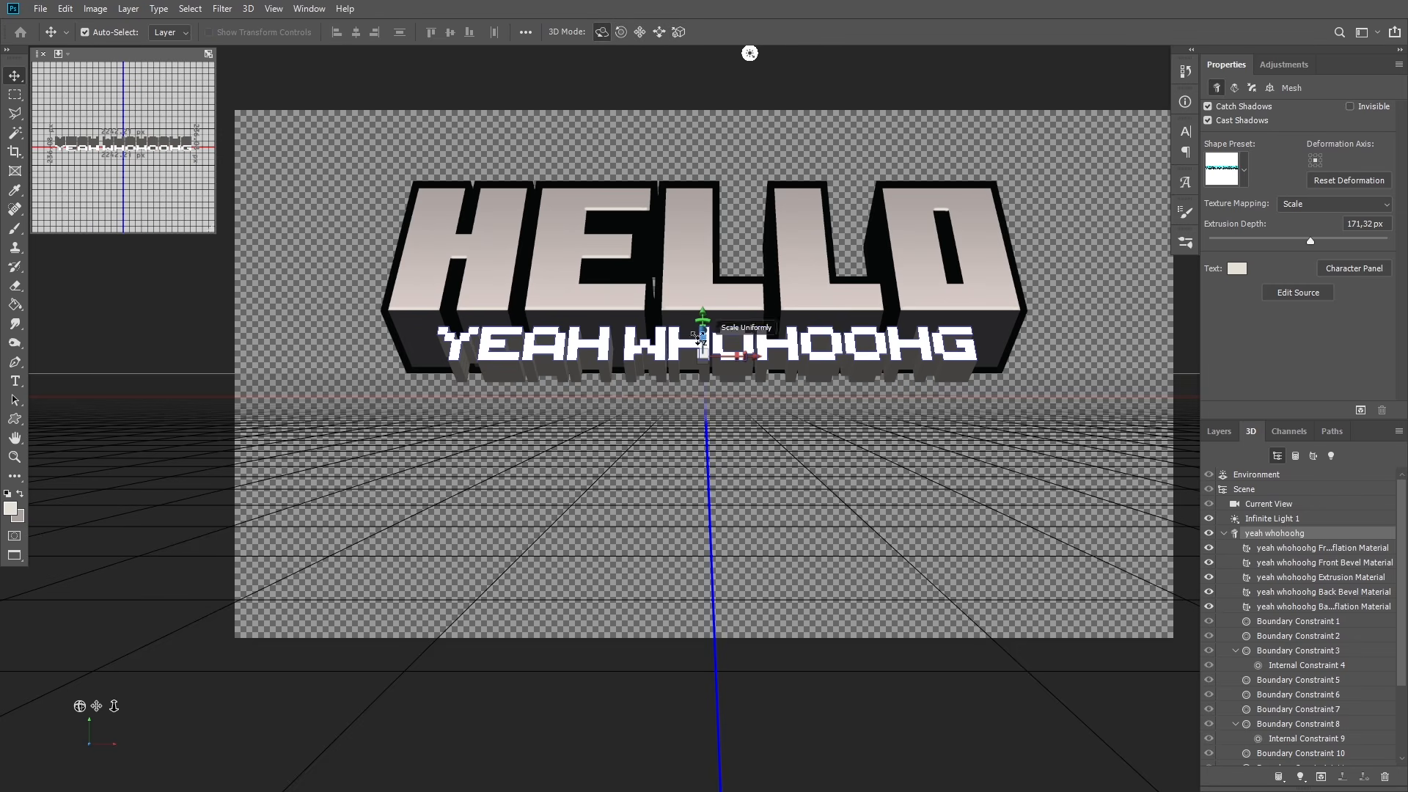
drag(702, 322, 710, 308)
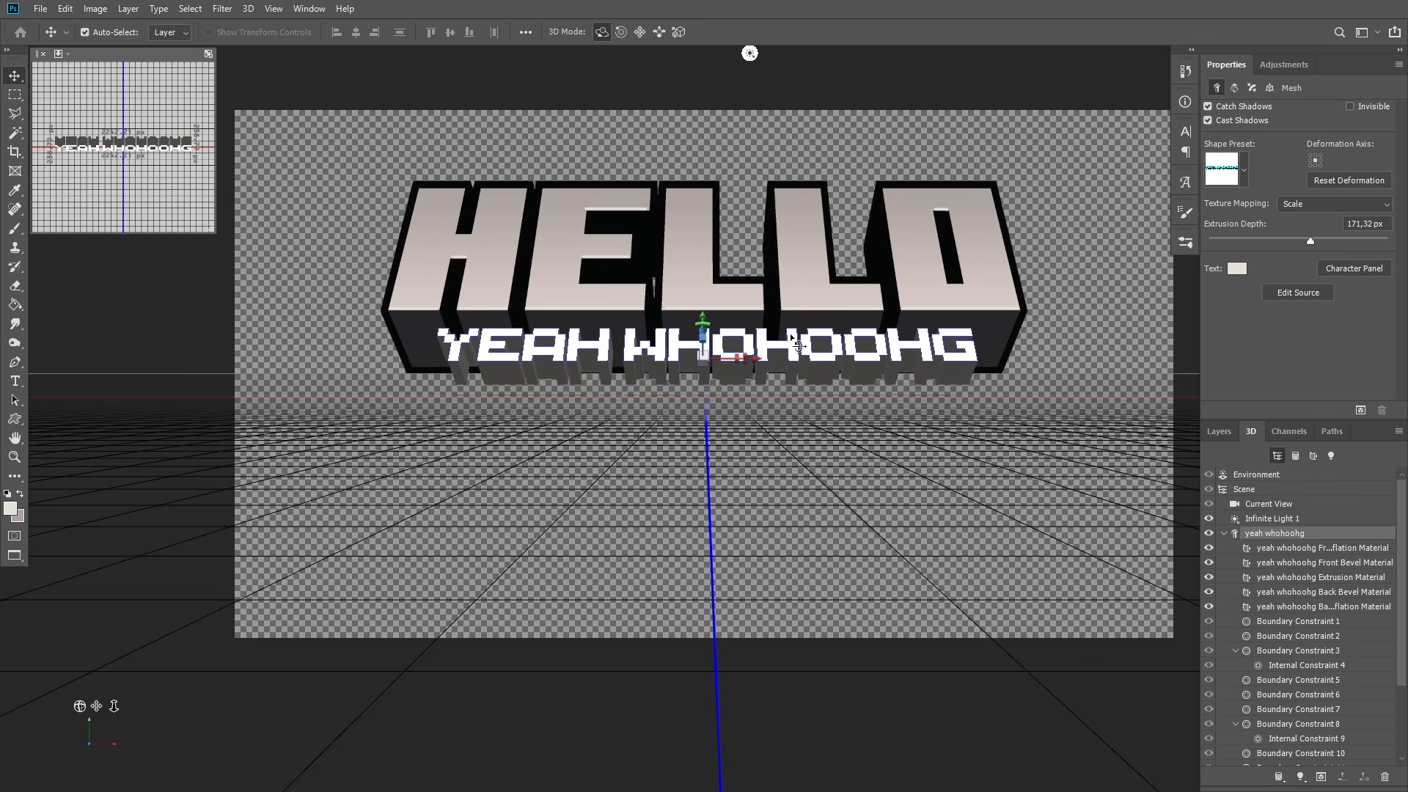
Step: Turn off shadow casting for the YEAH WHOHOOHG mesh and set its extrusion depth to about 92.21 px
click(1208, 121)
drag(1310, 240, 1304, 238)
drag(1307, 239, 1305, 241)
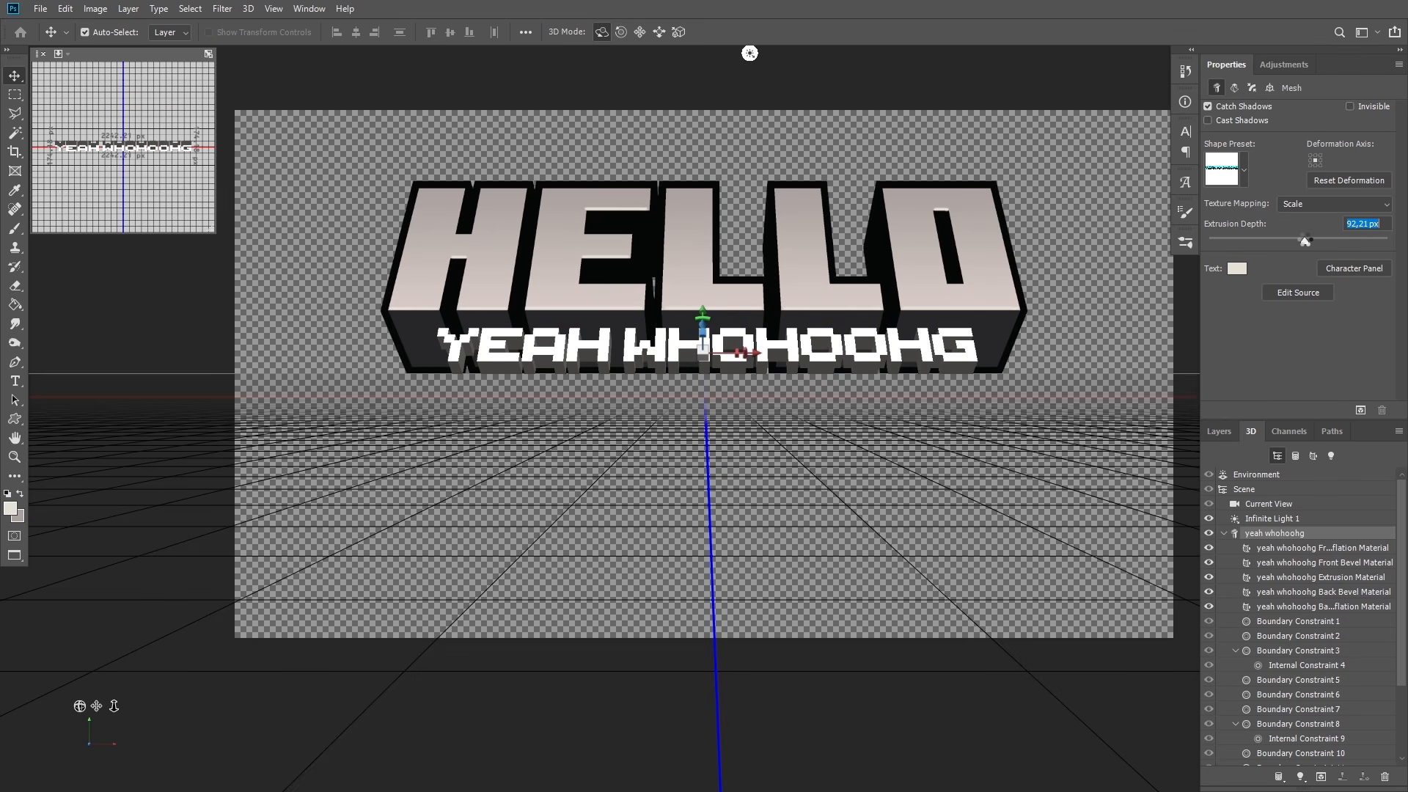
Step: Redirect Infinite Light 1 to brighten the text's extruded sides and rasterize the 3D layer
drag(703, 317, 710, 354)
click(1280, 519)
click(1218, 432)
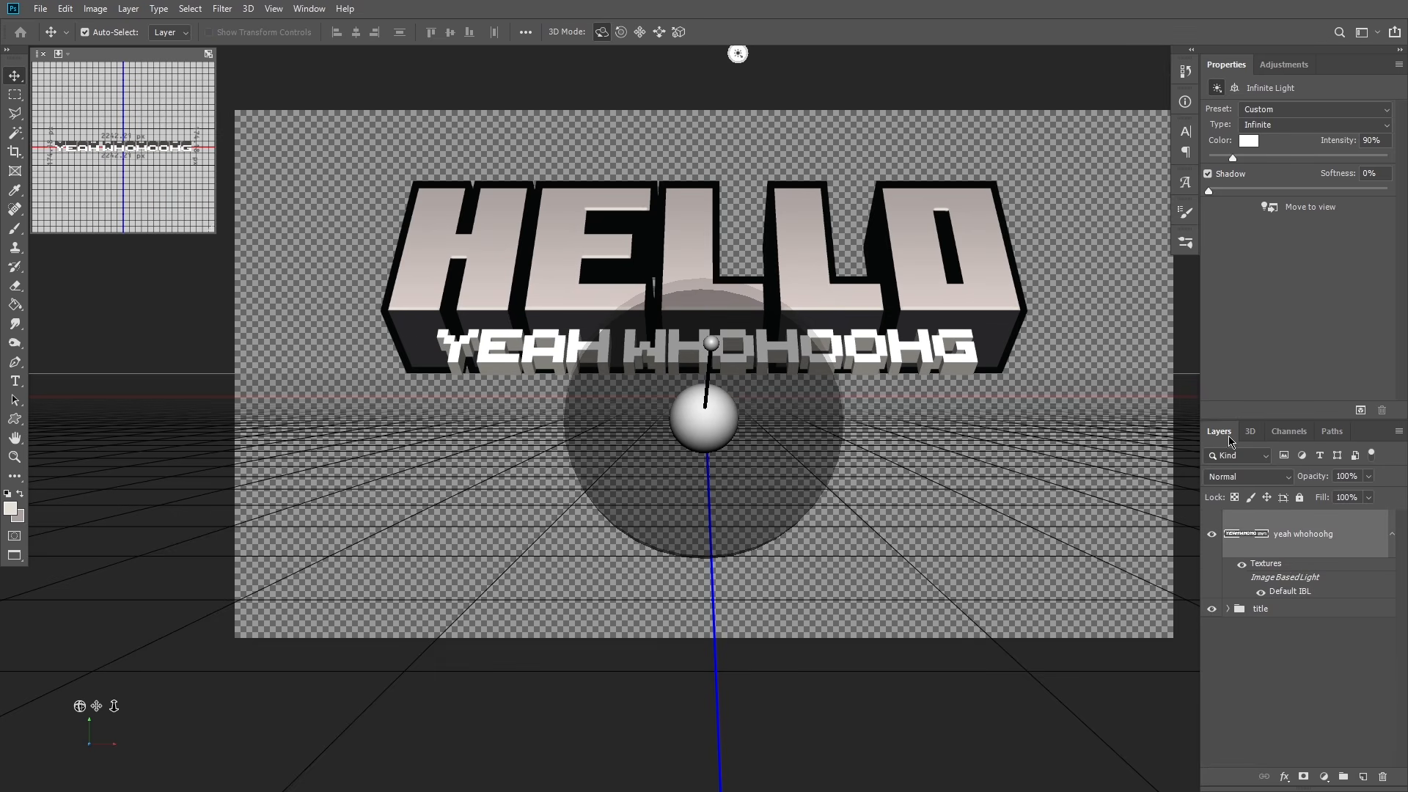
right_click(1333, 533)
click(1290, 680)
Step: Select the white front faces of YEAH WHOHOOHG with the Magic Wand and fill them with #e6e2d7
key(ctrl+plus)
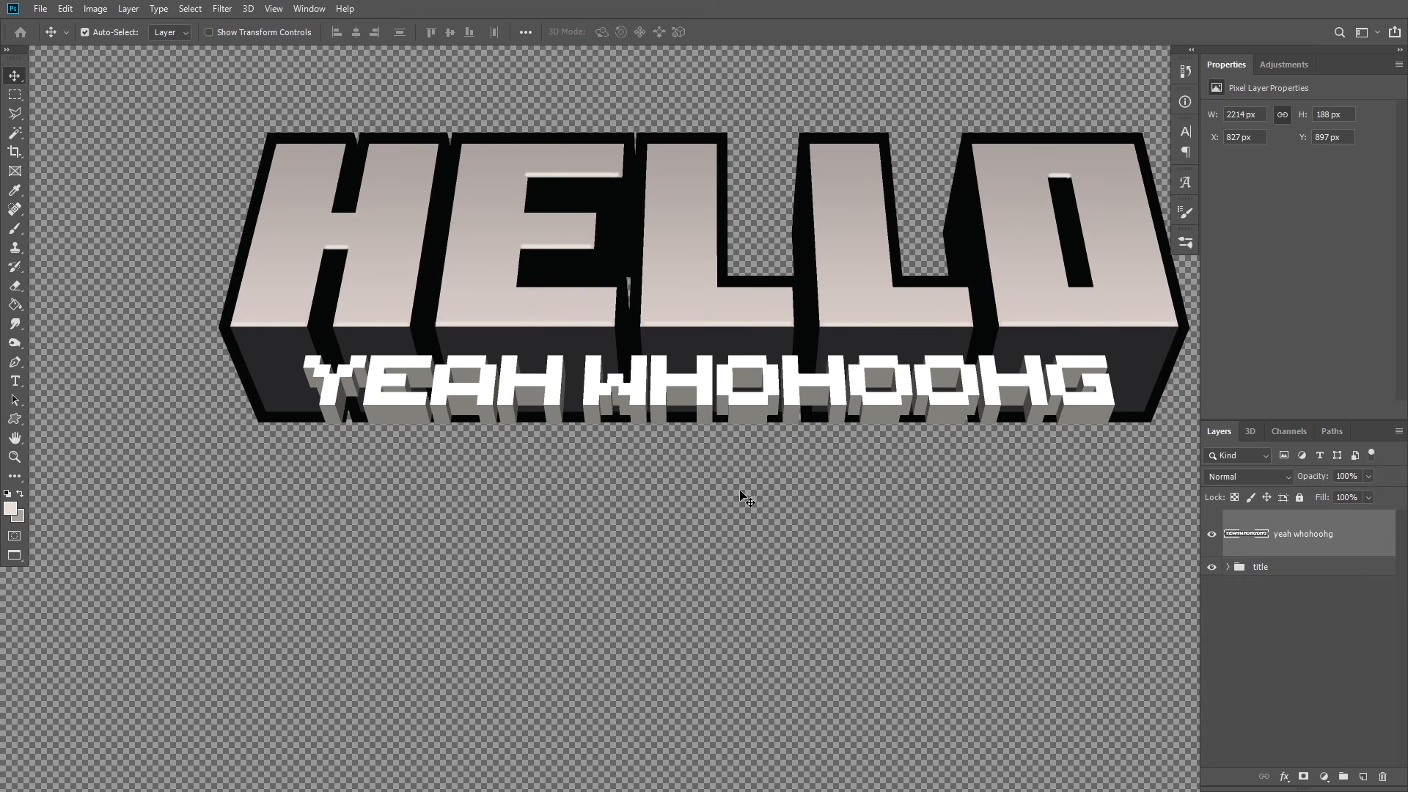
scroll(741, 490, up, 1)
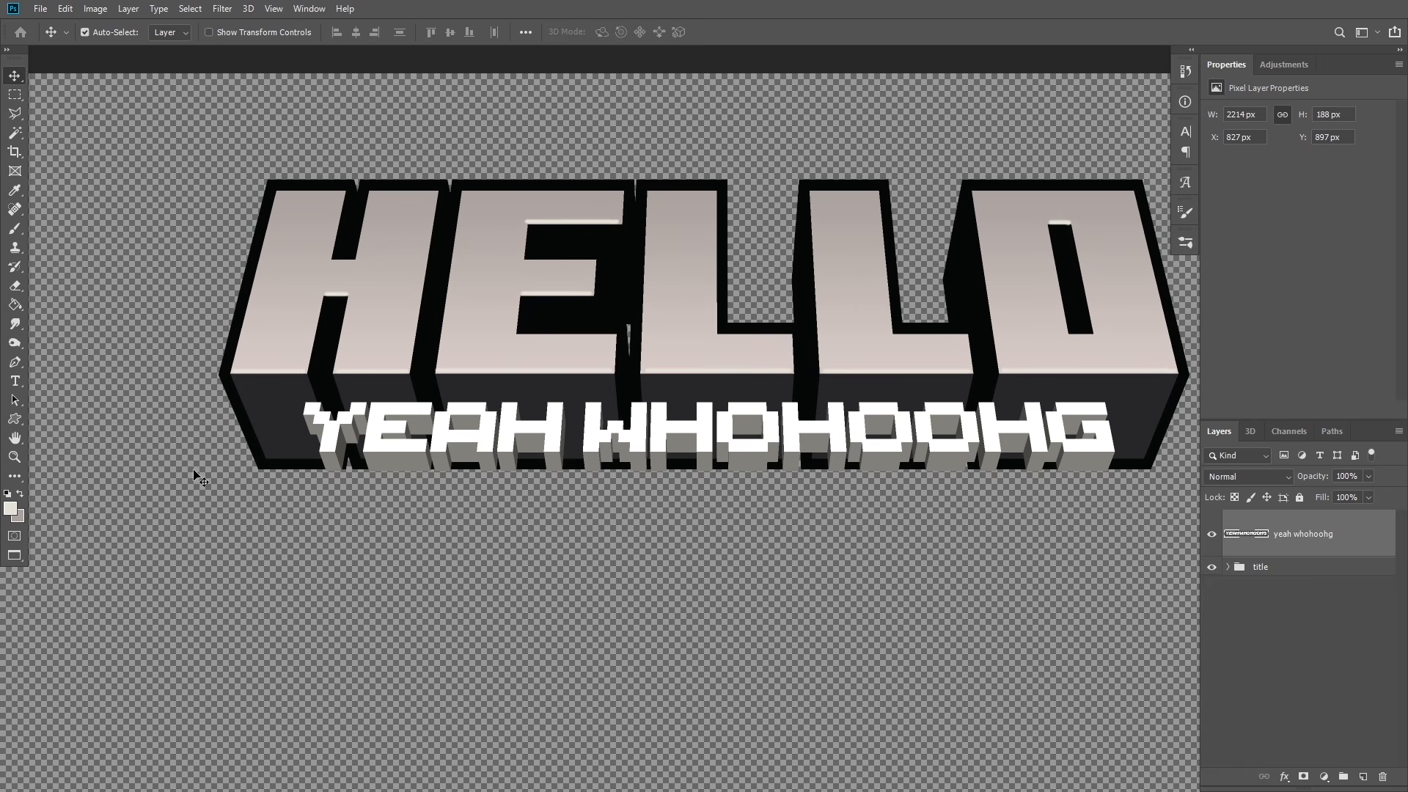
click(15, 190)
click(15, 133)
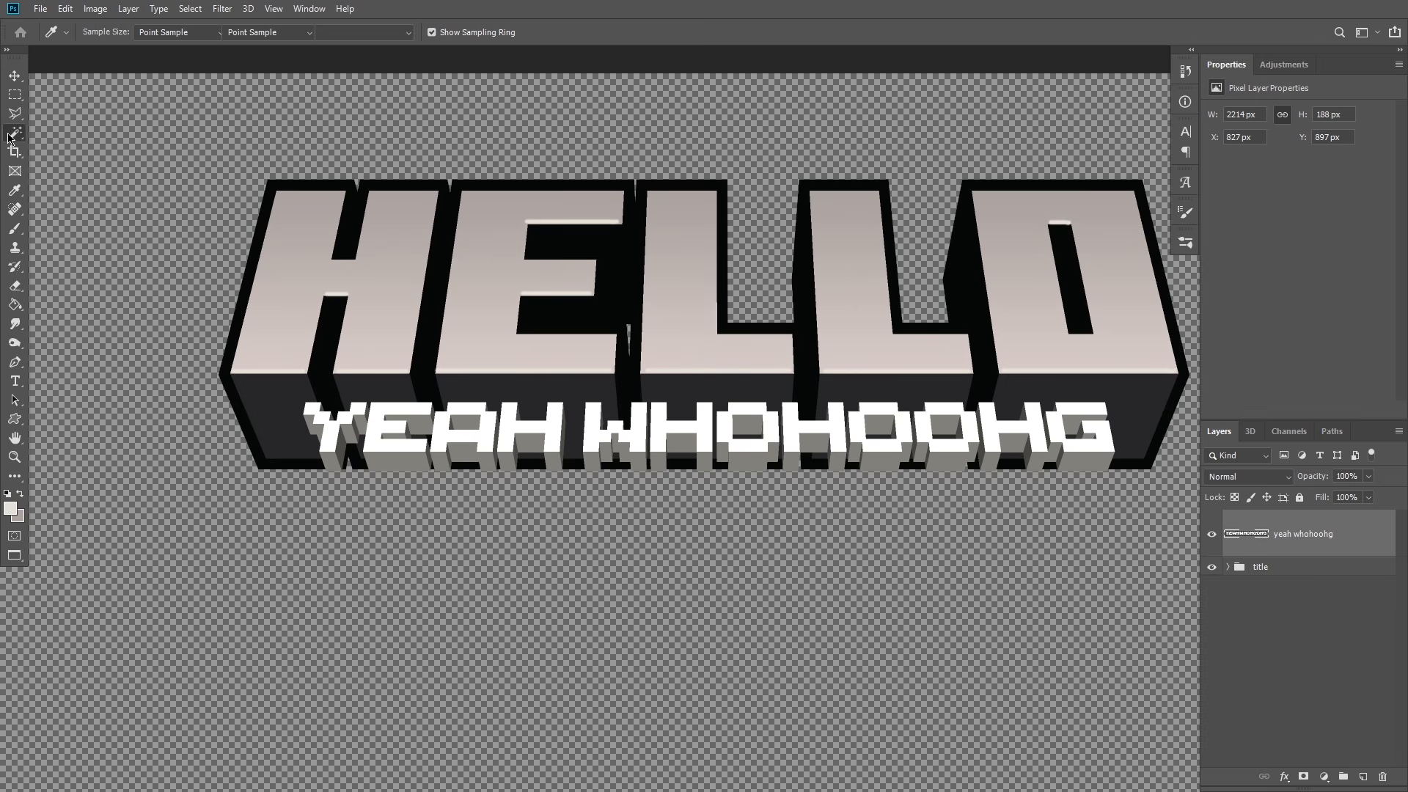
click(374, 425)
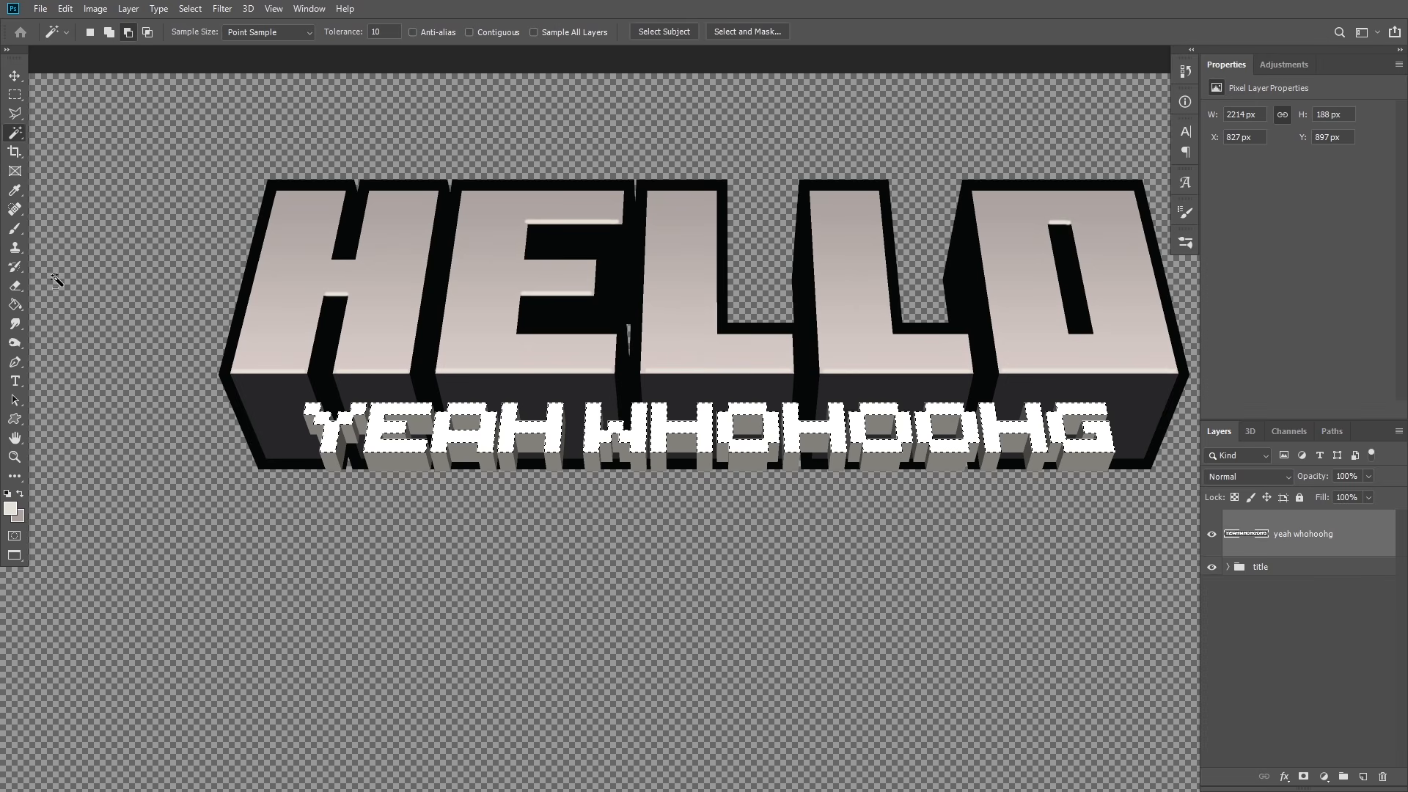
click(15, 303)
click(379, 438)
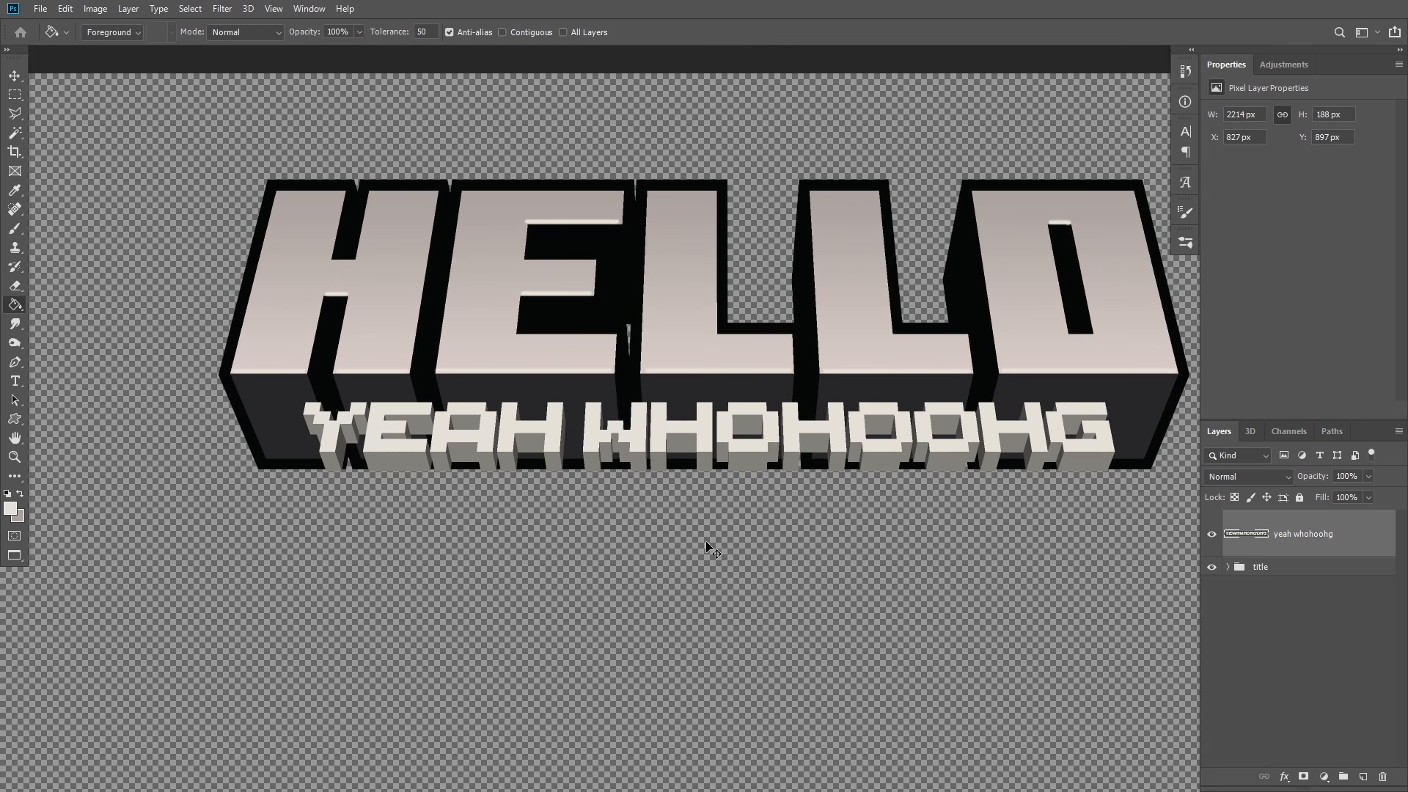
Step: Change the foreground colour to #e6ddd7 and refill the selected front faces with it
click(10, 507)
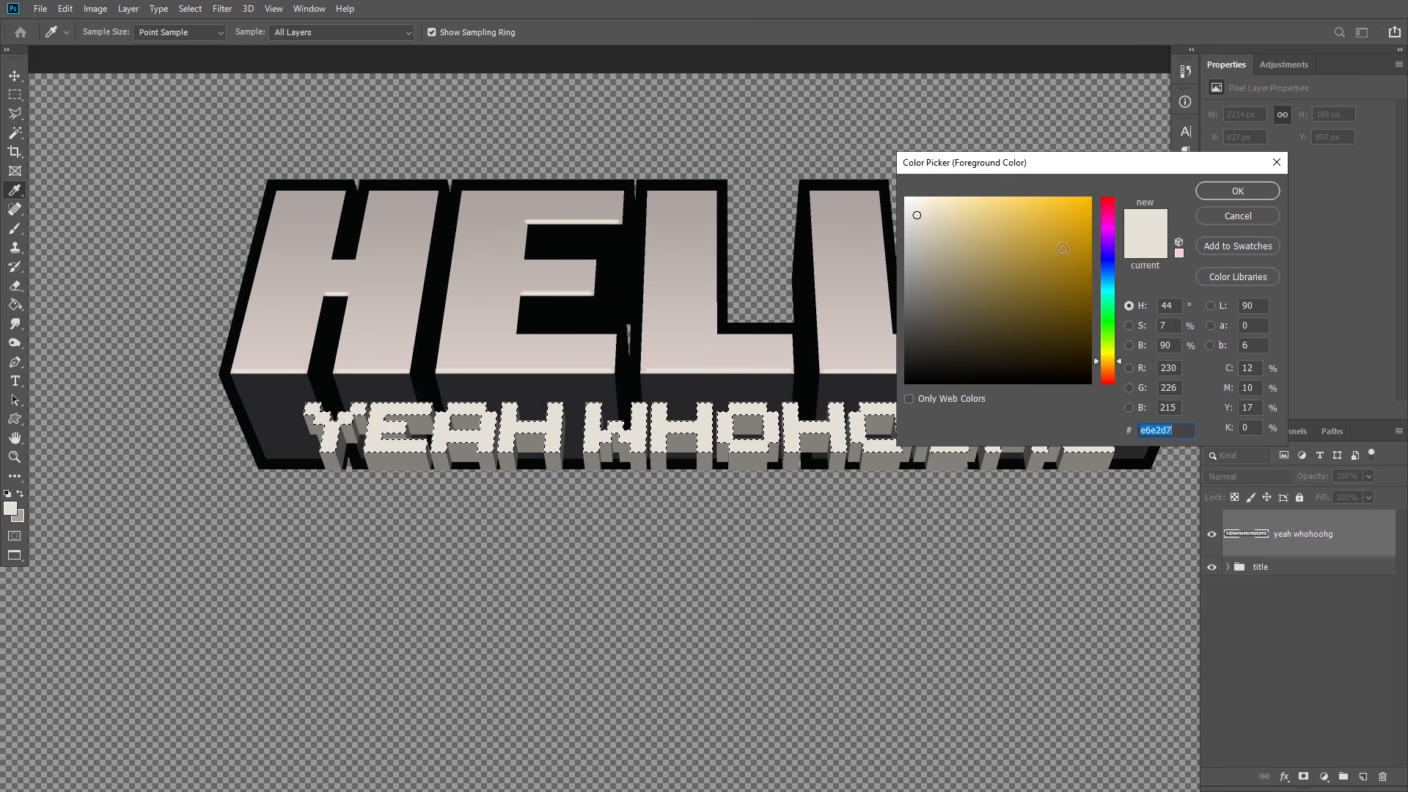
drag(1108, 364, 1108, 371)
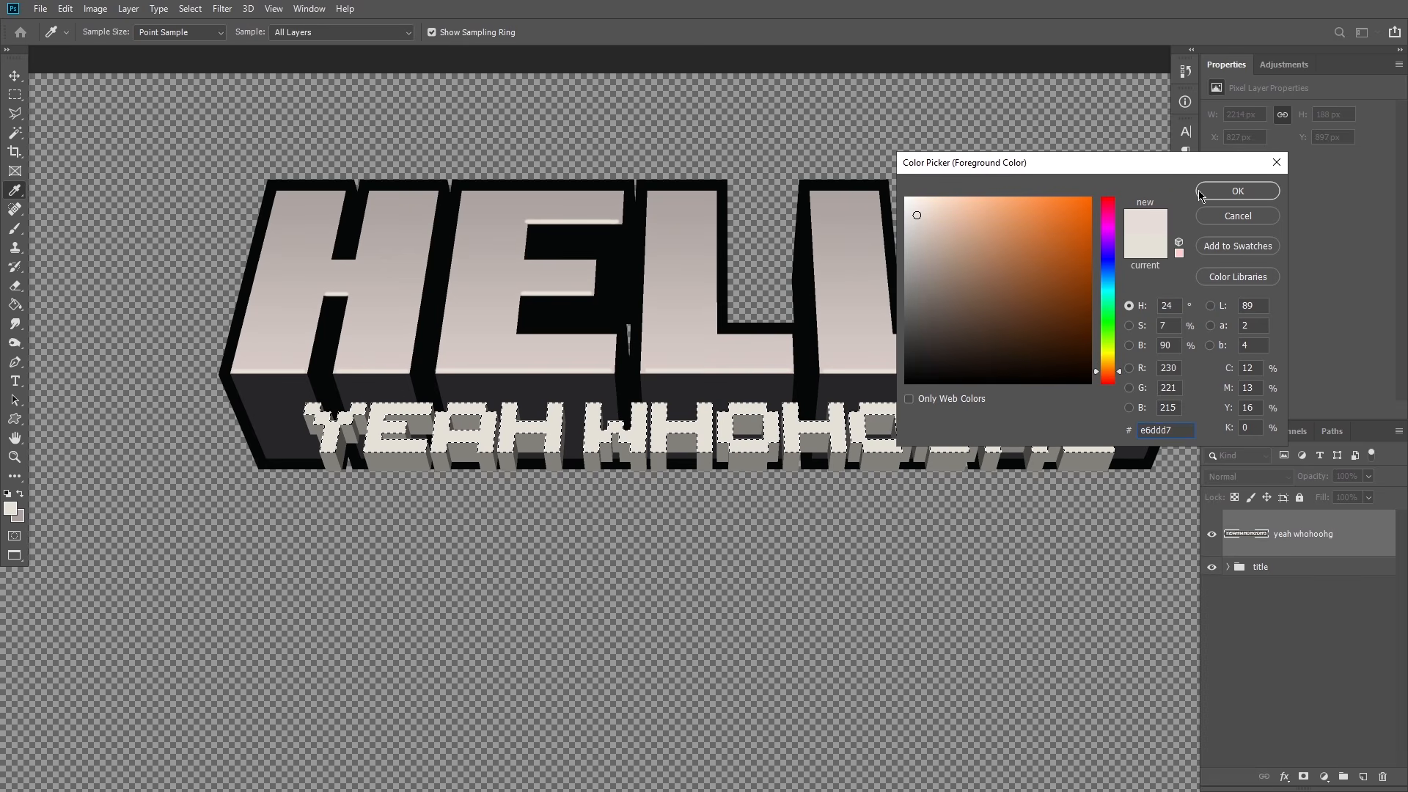
click(1201, 192)
Step: Select only the grey extruded sides by selecting the front faces and the transparent surroundings, and inverting the selection
click(15, 132)
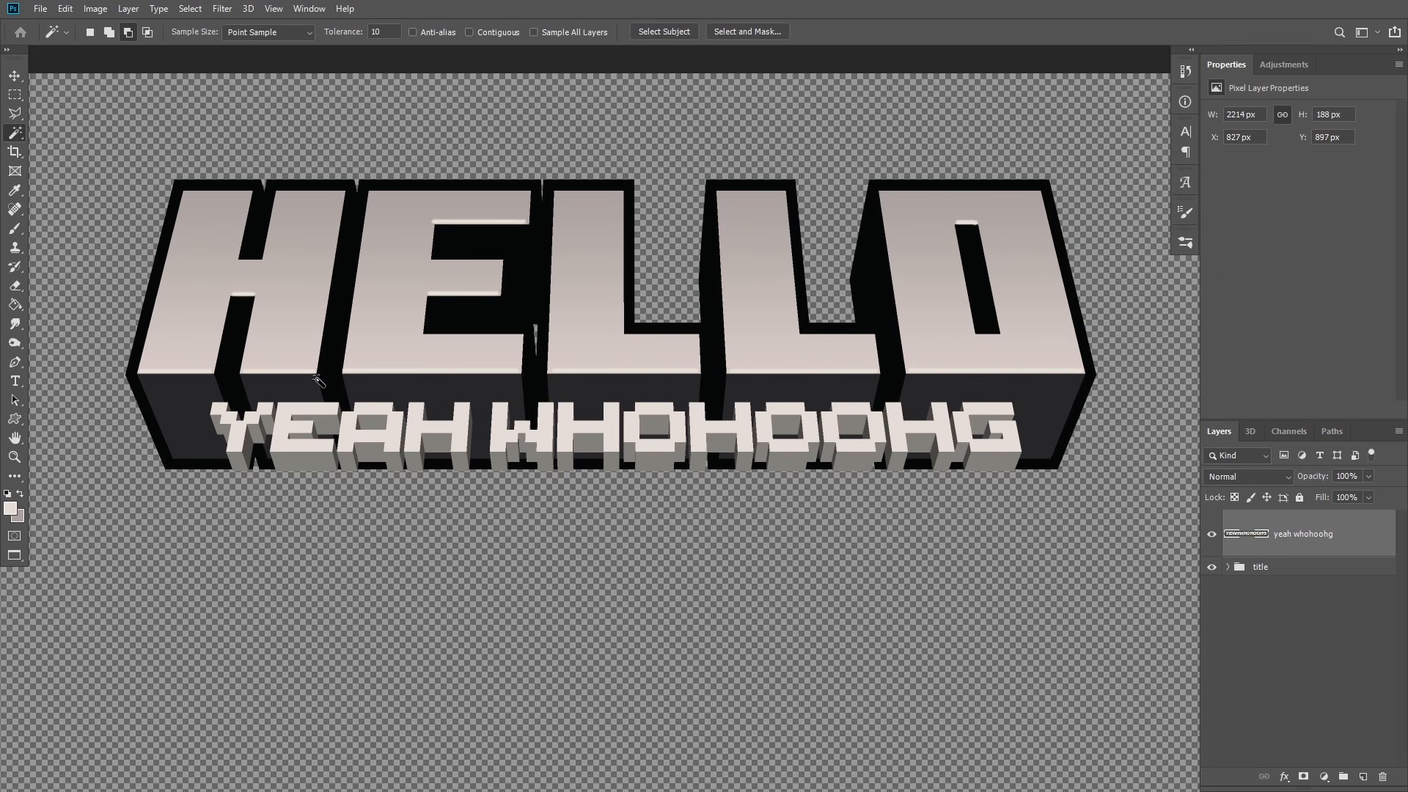
shift+click(444, 446)
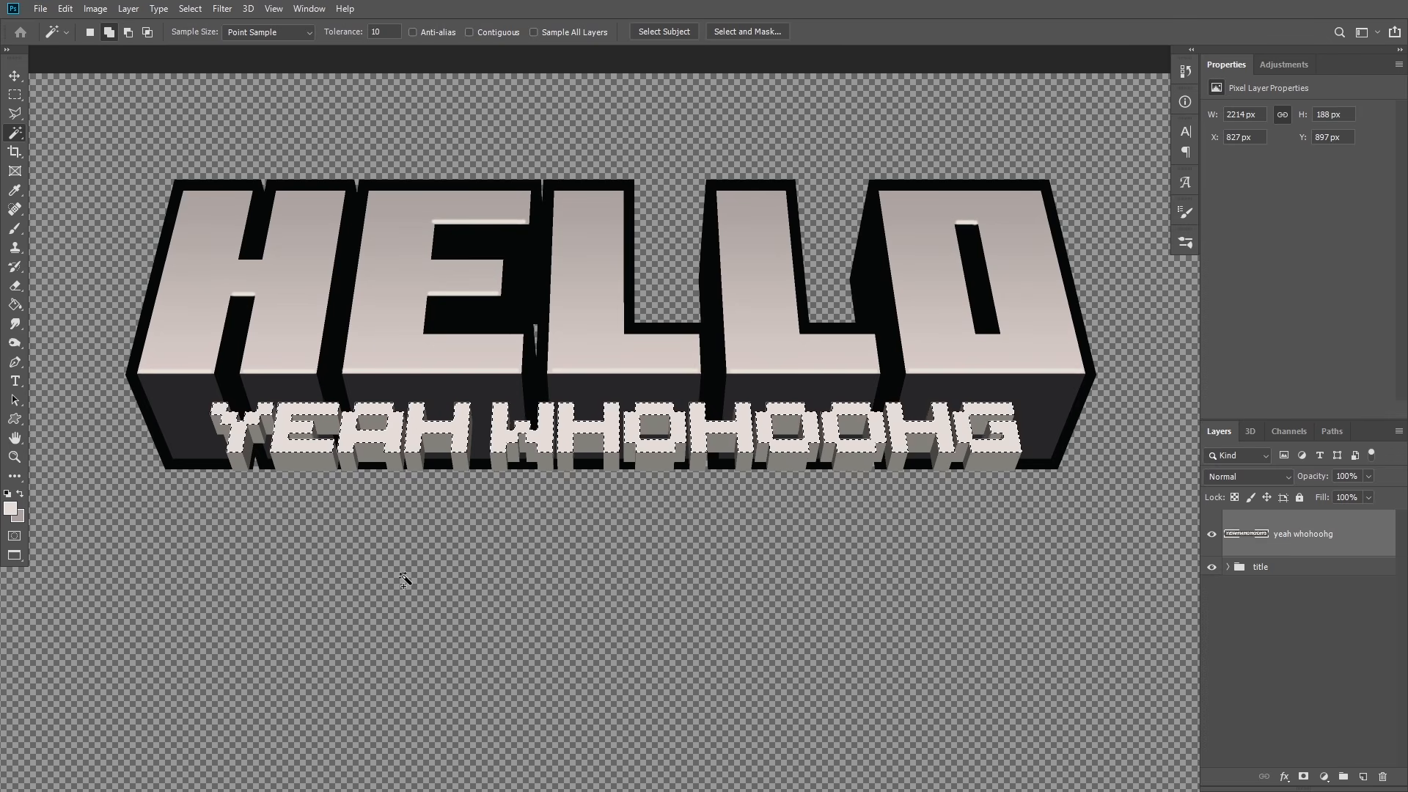
shift+click(403, 576)
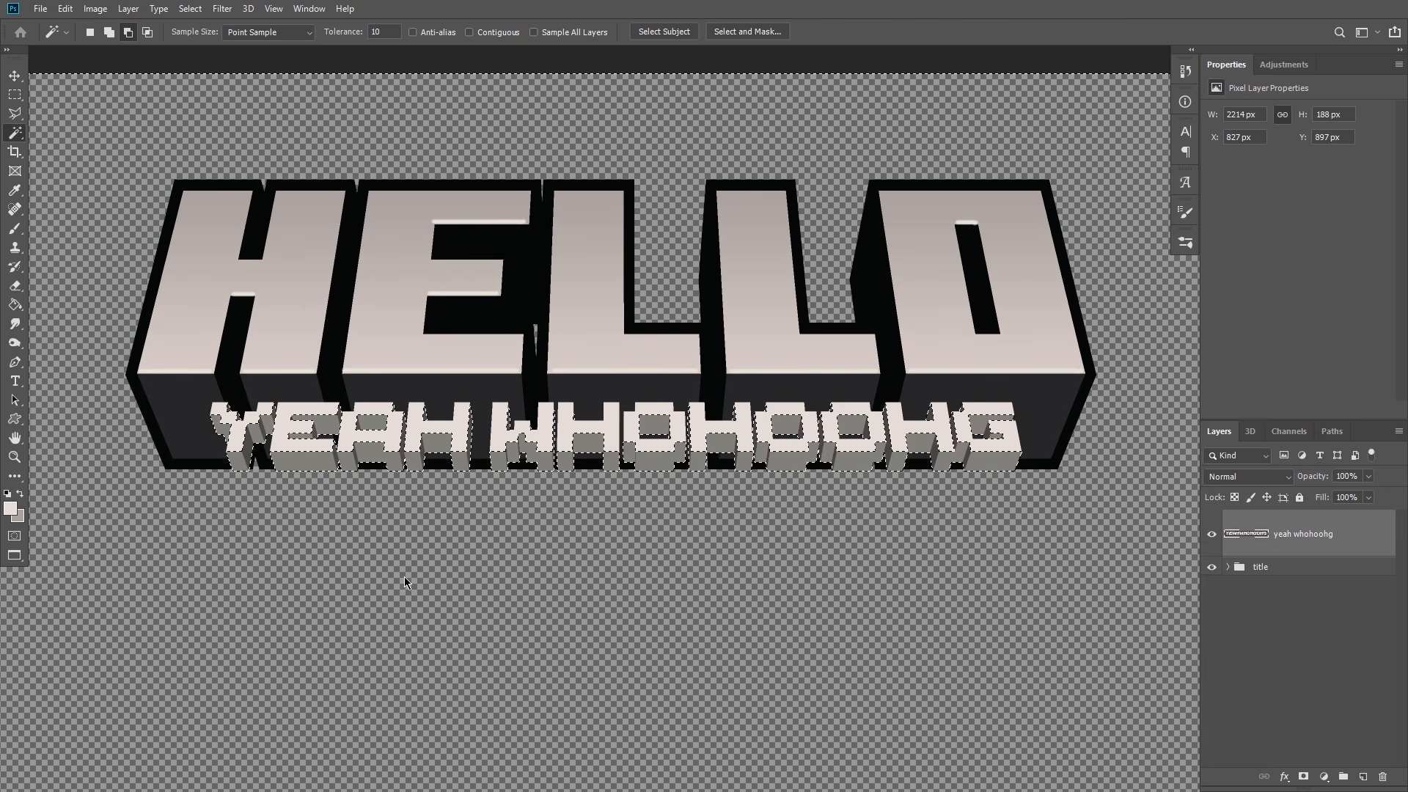
key(alt)
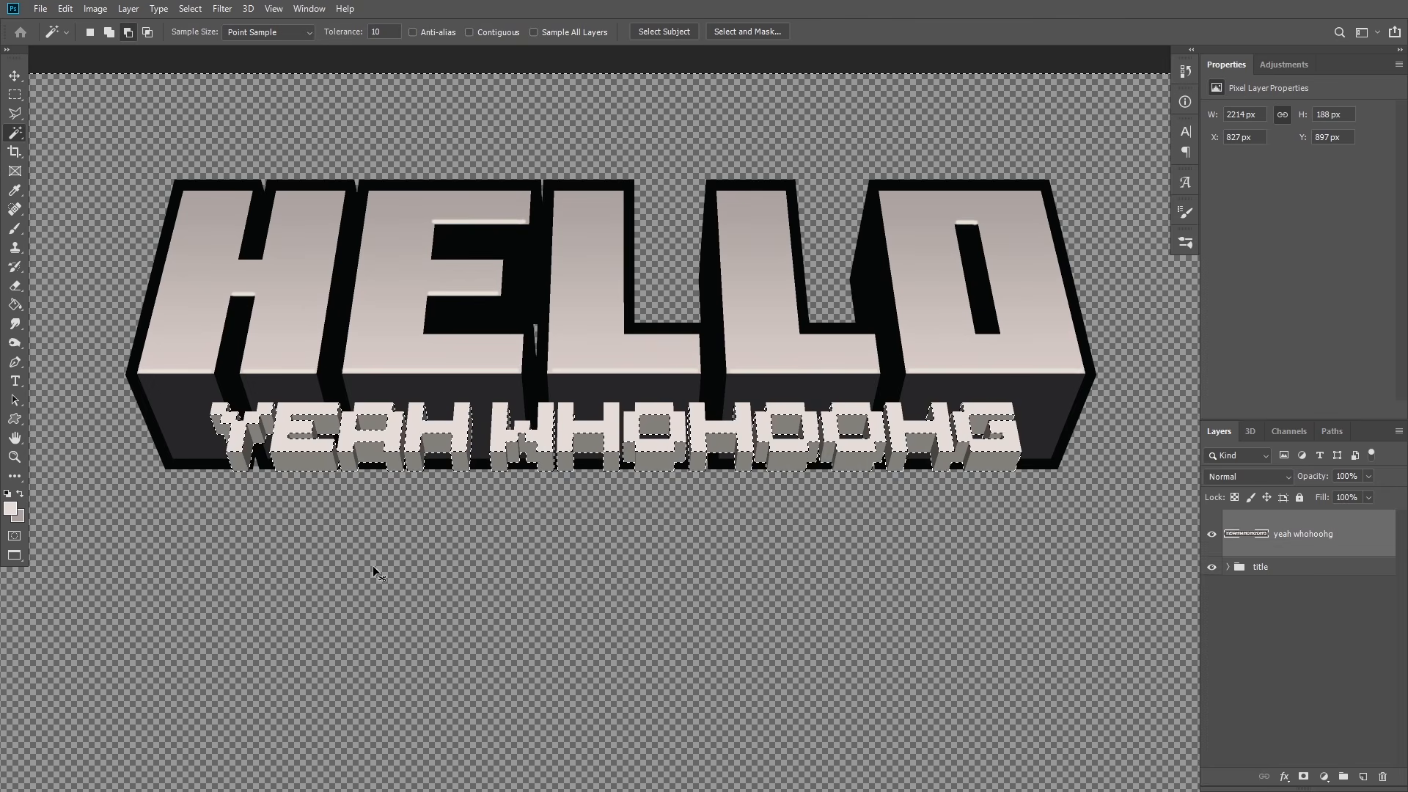
alt+click(372, 565)
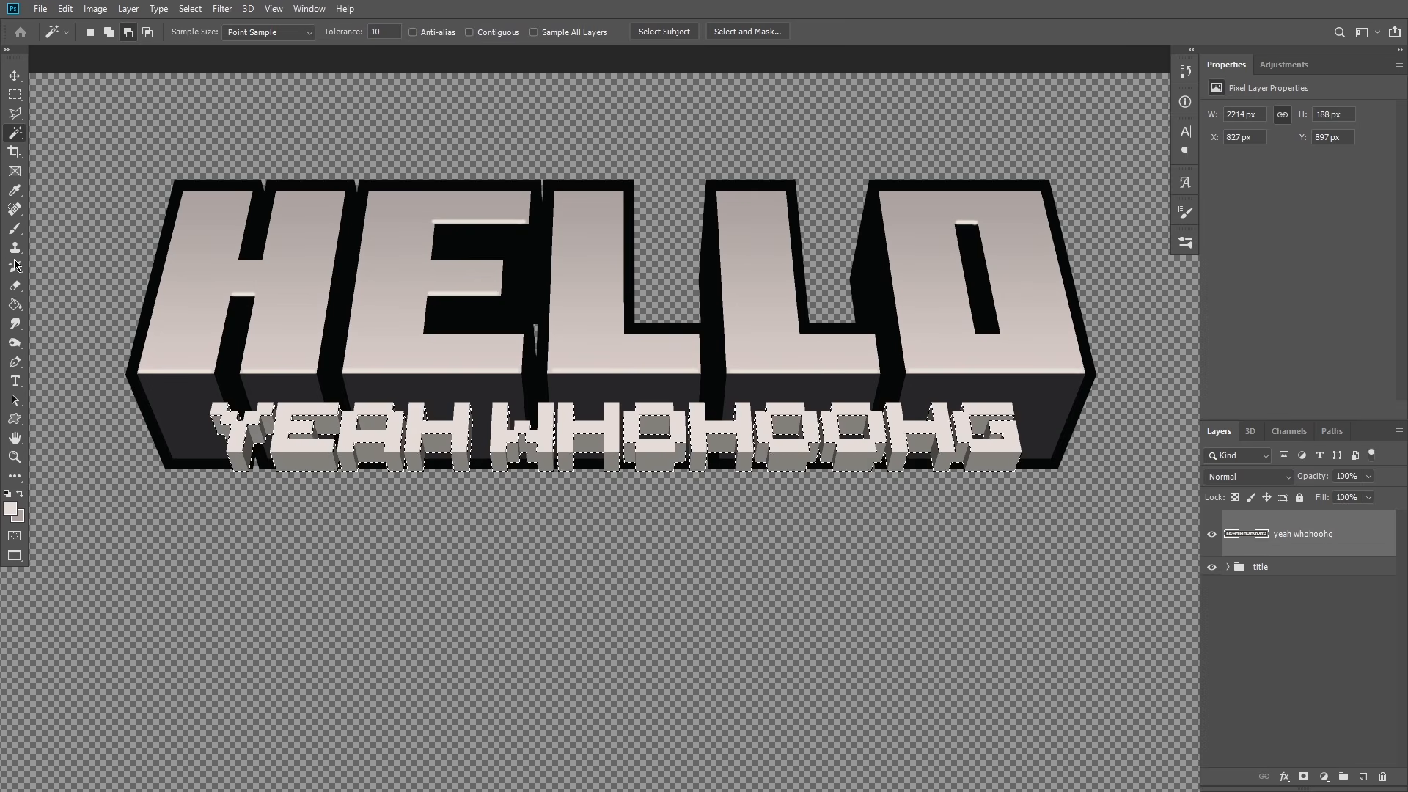
Step: Fill the selected sides of YEAH WHOHOOHG with a dark brownish grey and clear the selection
click(20, 234)
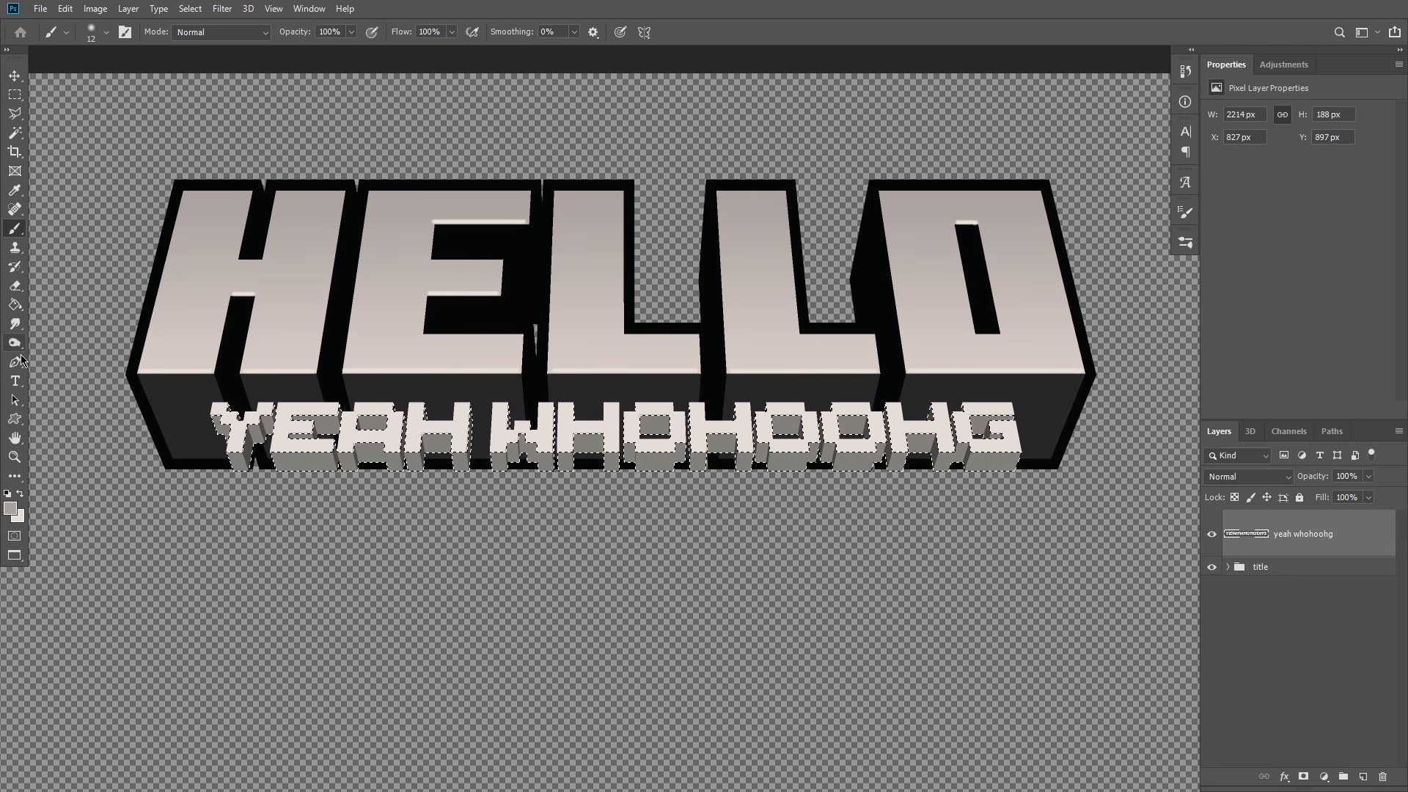
click(14, 304)
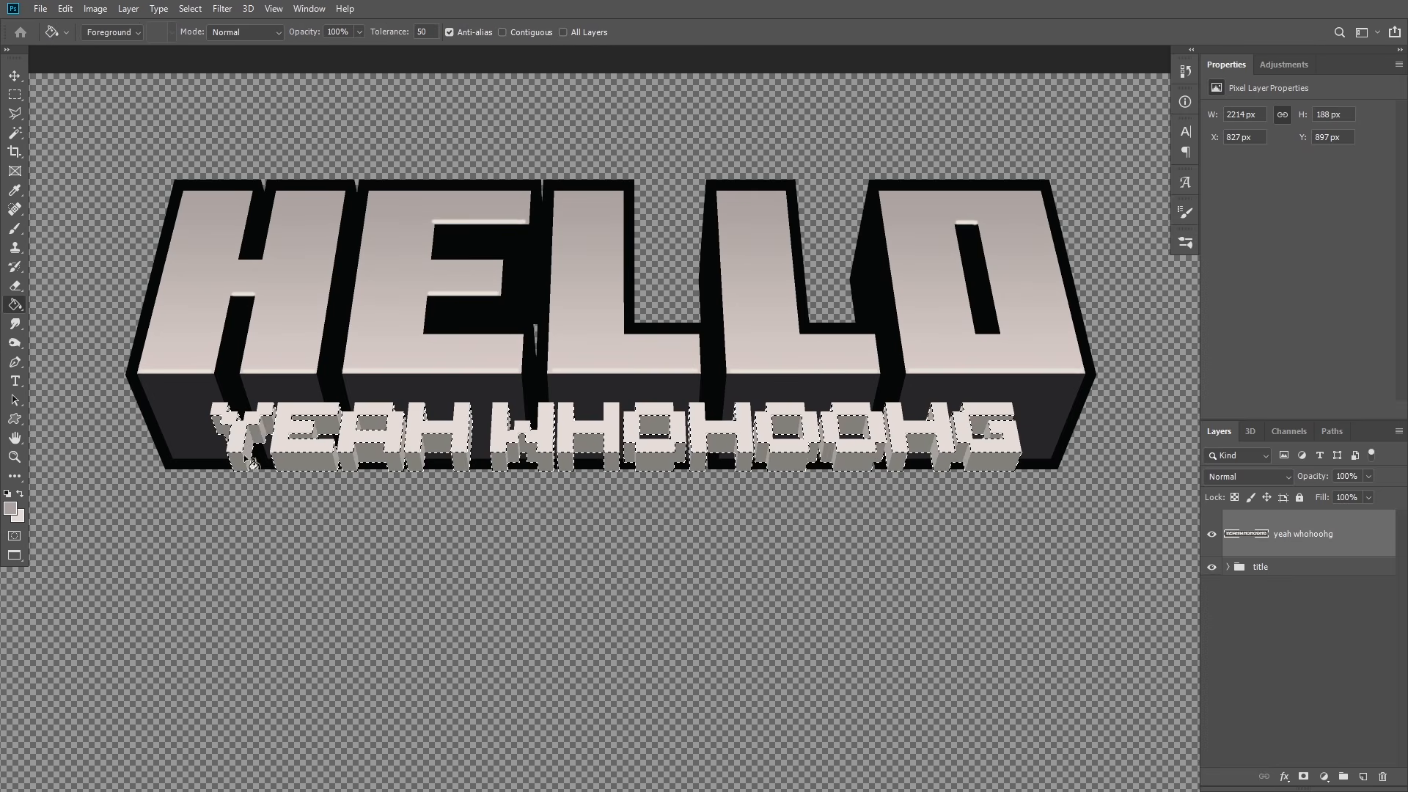
key(ctrl+d)
key(h)
drag(557, 631, 644, 569)
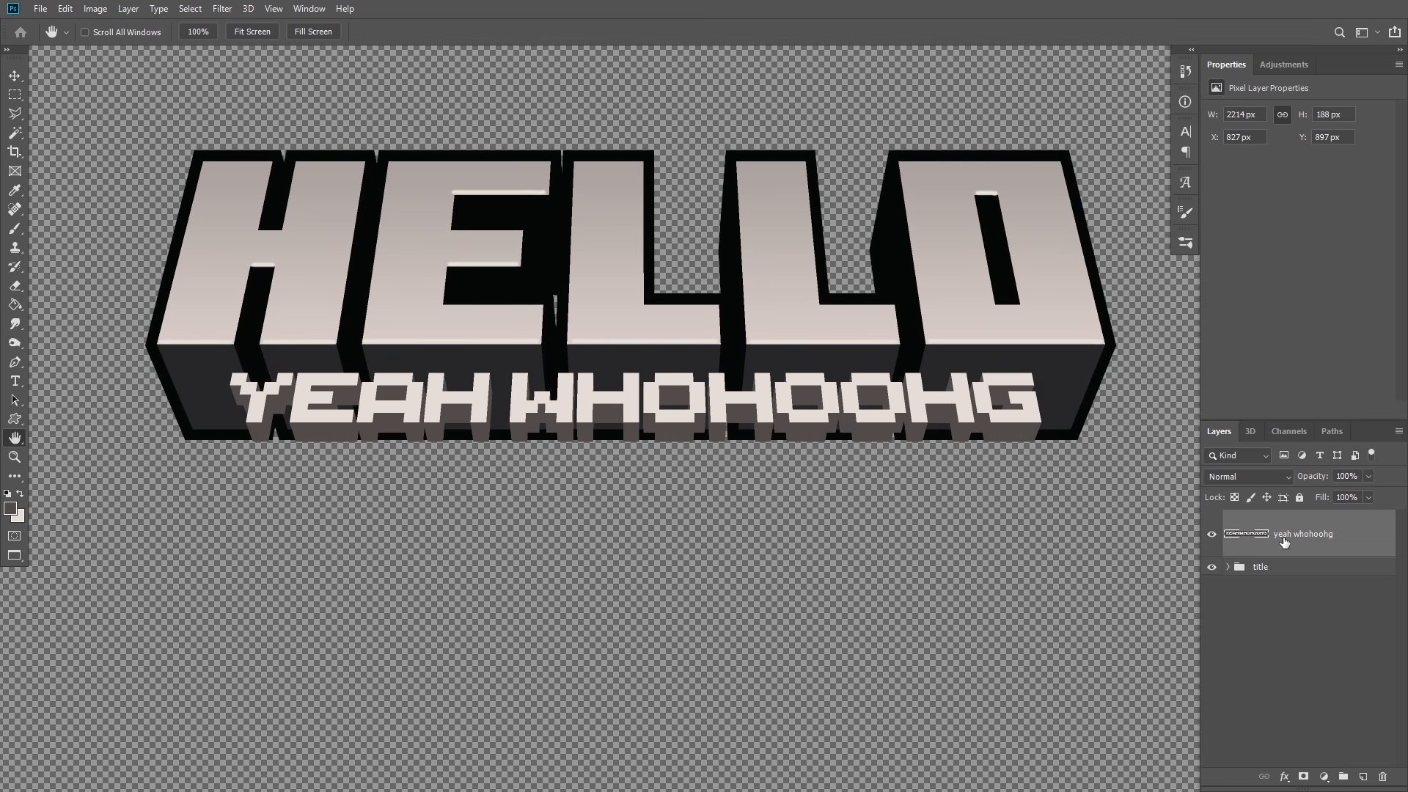
Step: Load the YEAH WHOHOOHG layer's outline as a selection and convert it into a work path
ctrl+click(1246, 537)
click(1332, 431)
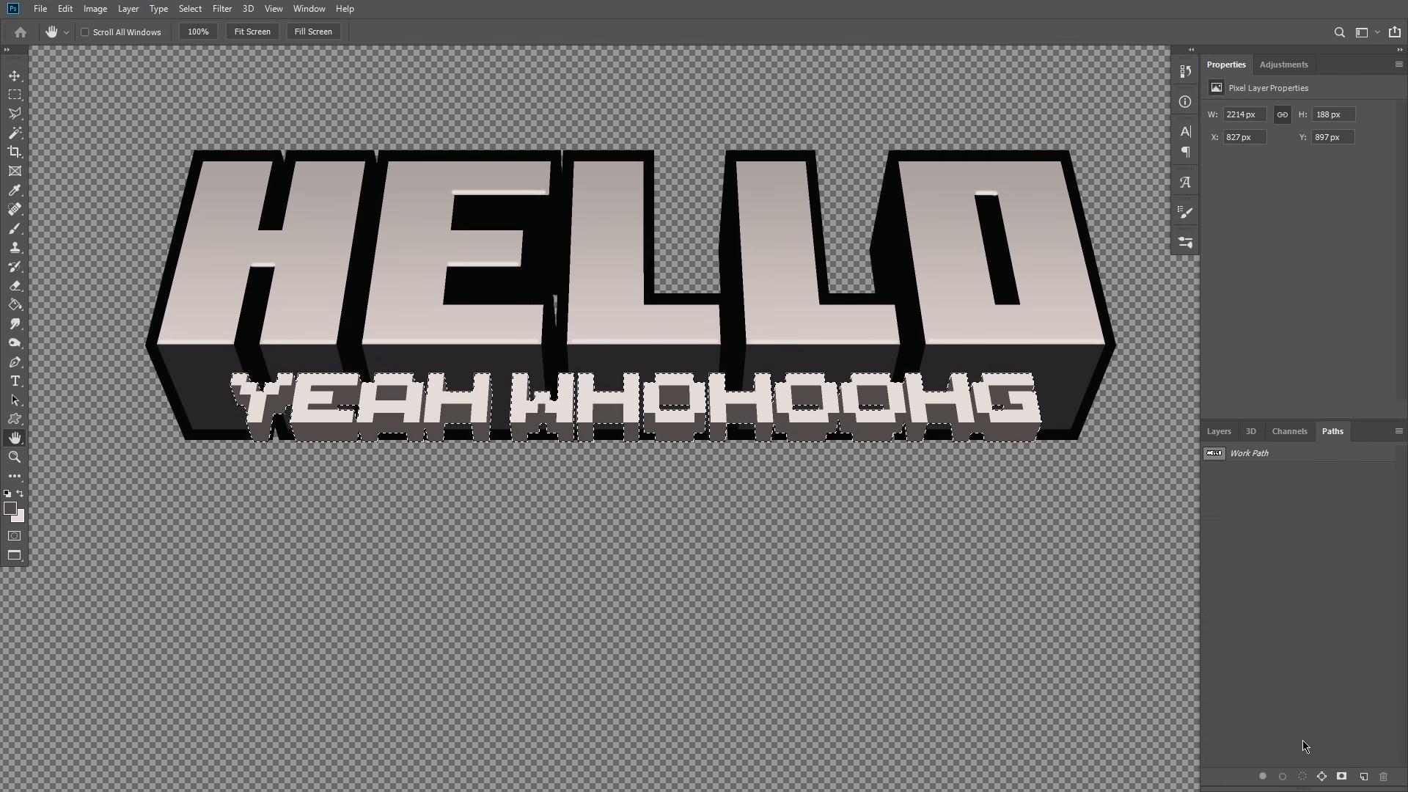
click(1318, 775)
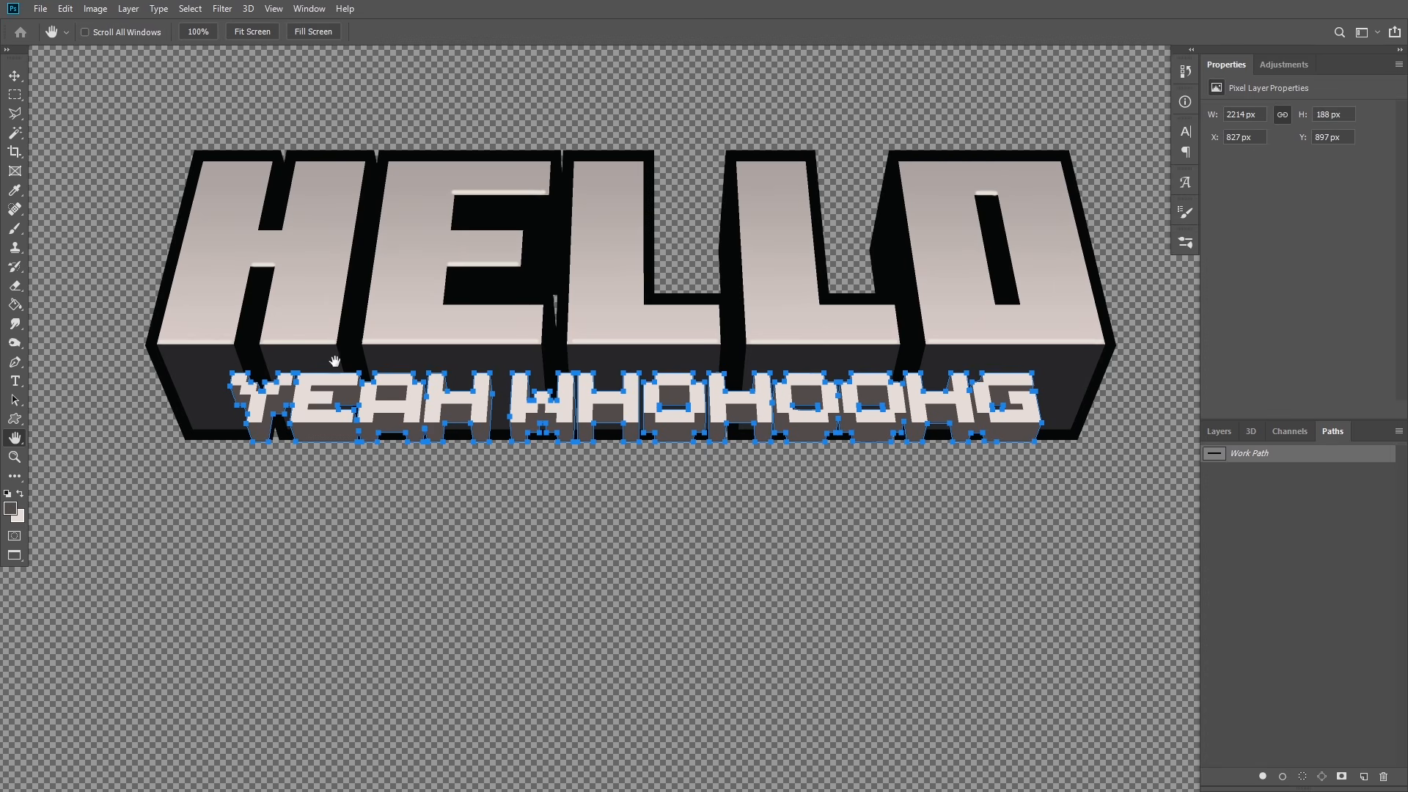
Step: Examine the work path along the YEAH WHOHOOHG letters close up for misshapen curves and badly placed anchor points
click(14, 362)
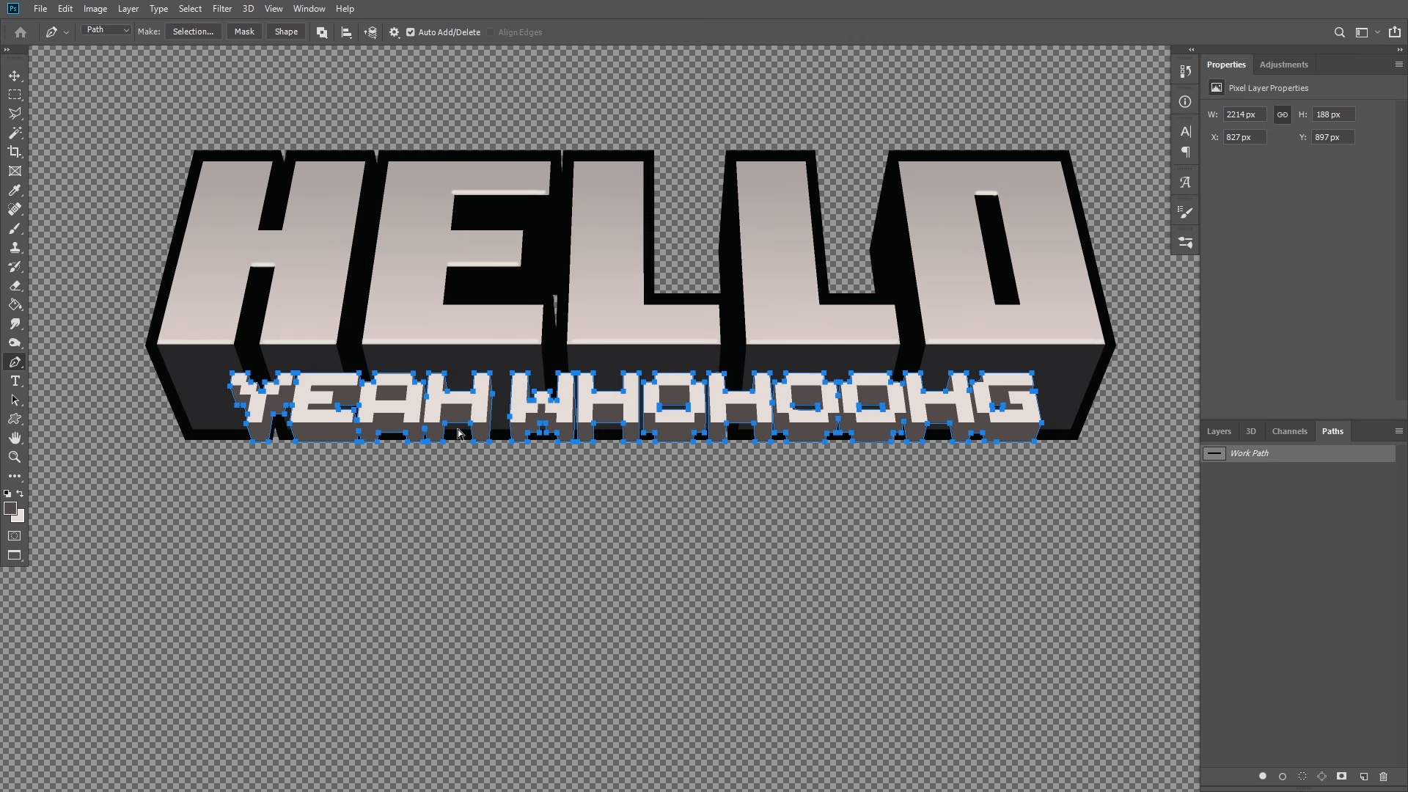
key(ctrl+plus)
scroll(454, 434, up, 1)
key(ctrl+plus)
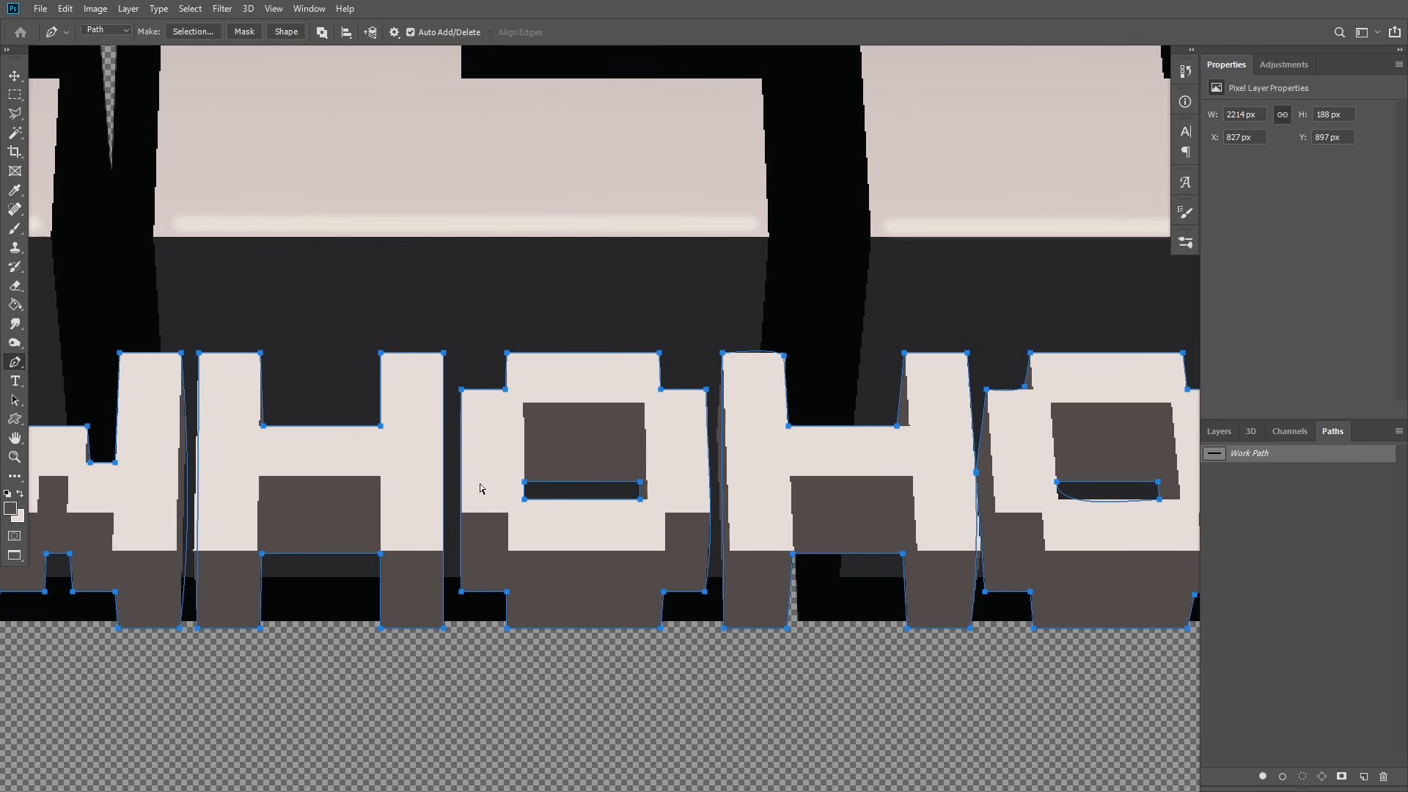
key(h)
drag(513, 483, 393, 581)
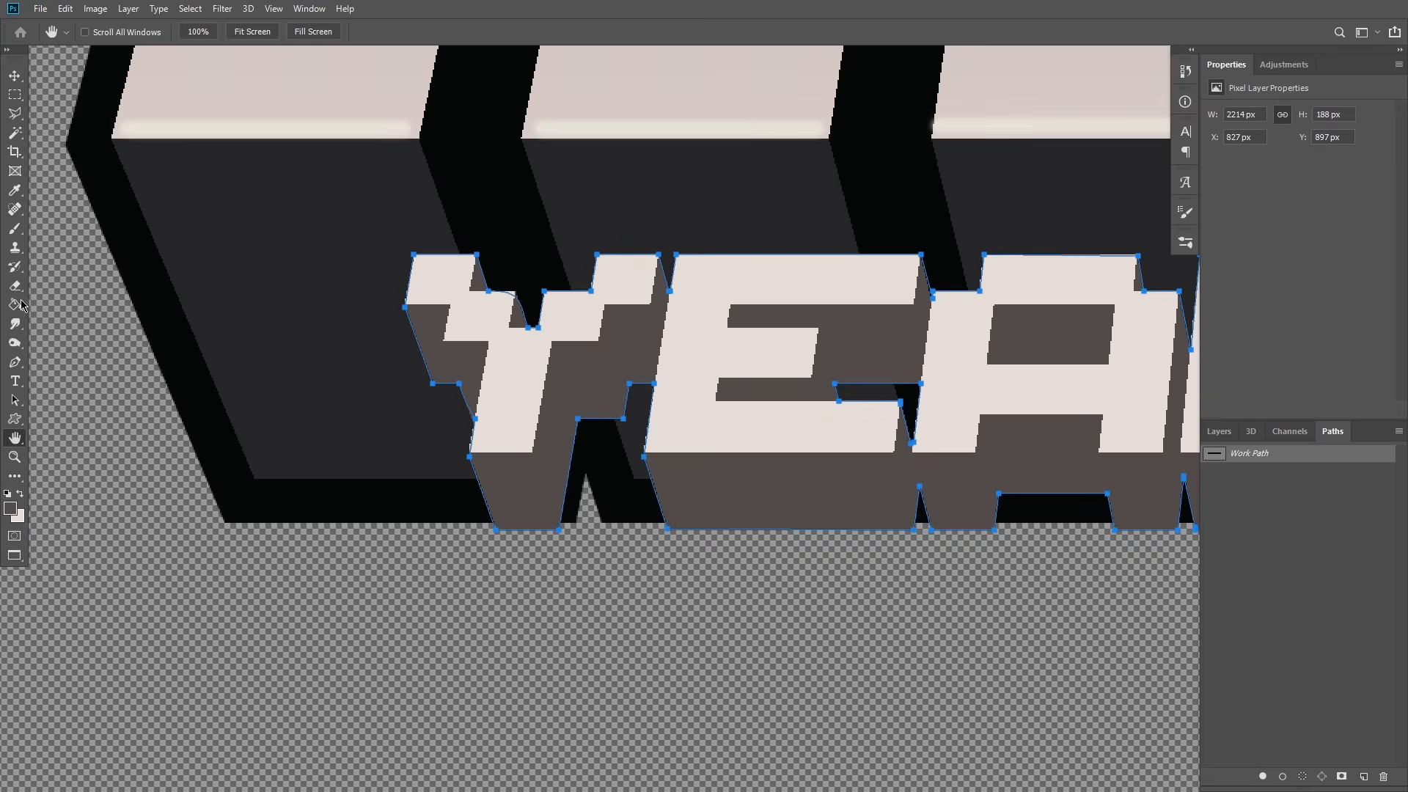
click(15, 362)
key(ctrl+plus)
scroll(559, 408, up, 4)
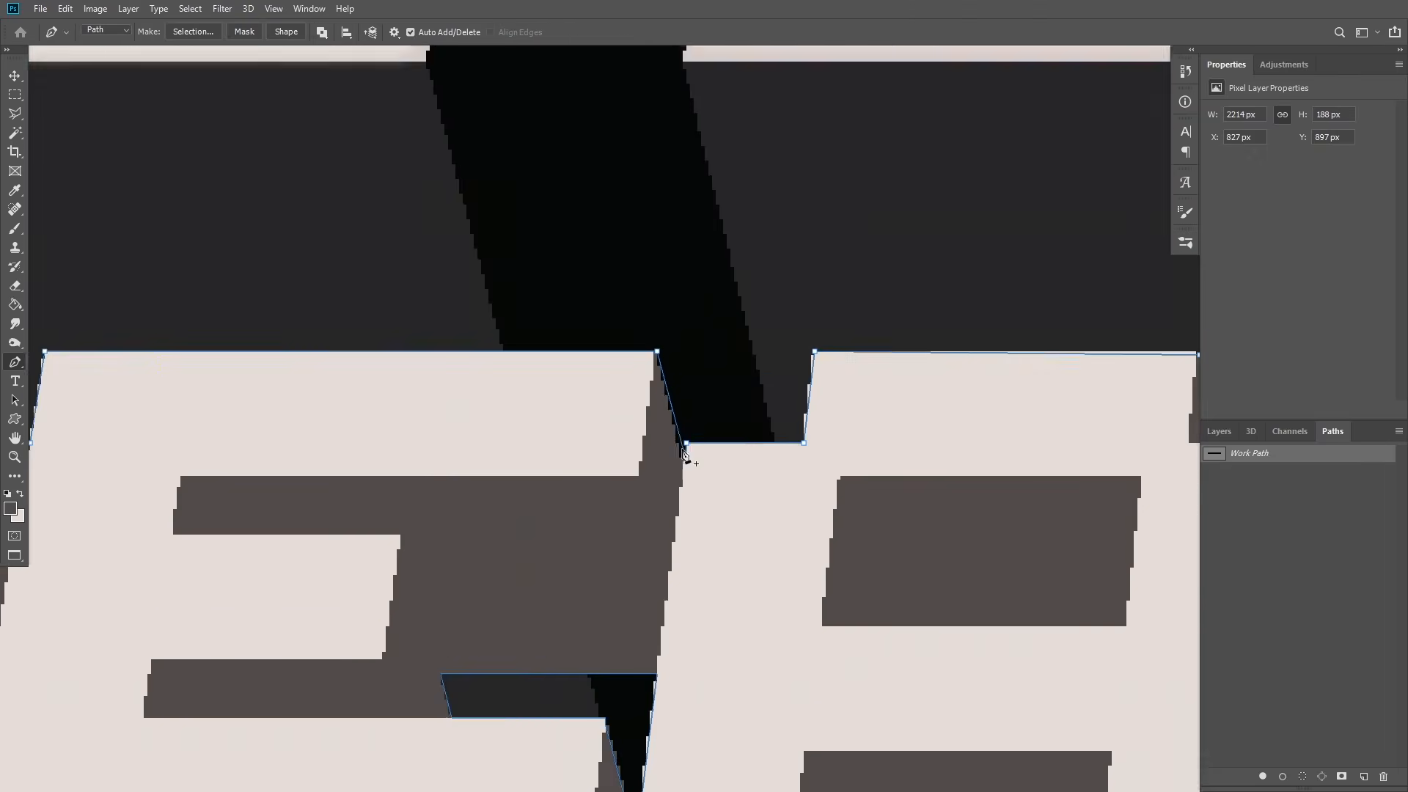
scroll(849, 432, down, 10)
scroll(817, 393, right, 8)
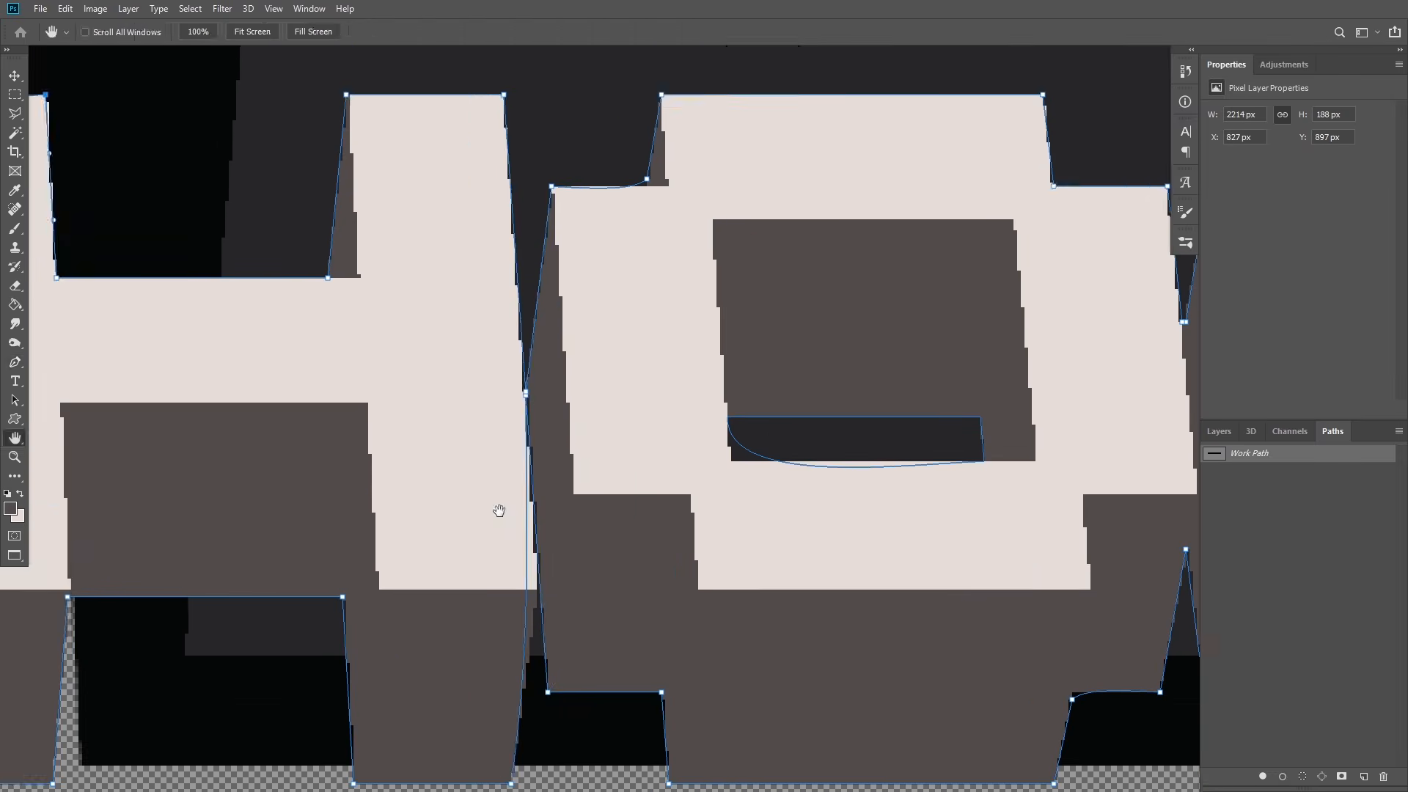
click(496, 528)
drag(470, 723, 400, 664)
scroll(399, 663, up, 3)
scroll(597, 377, down, 3)
scroll(895, 698, right, 3)
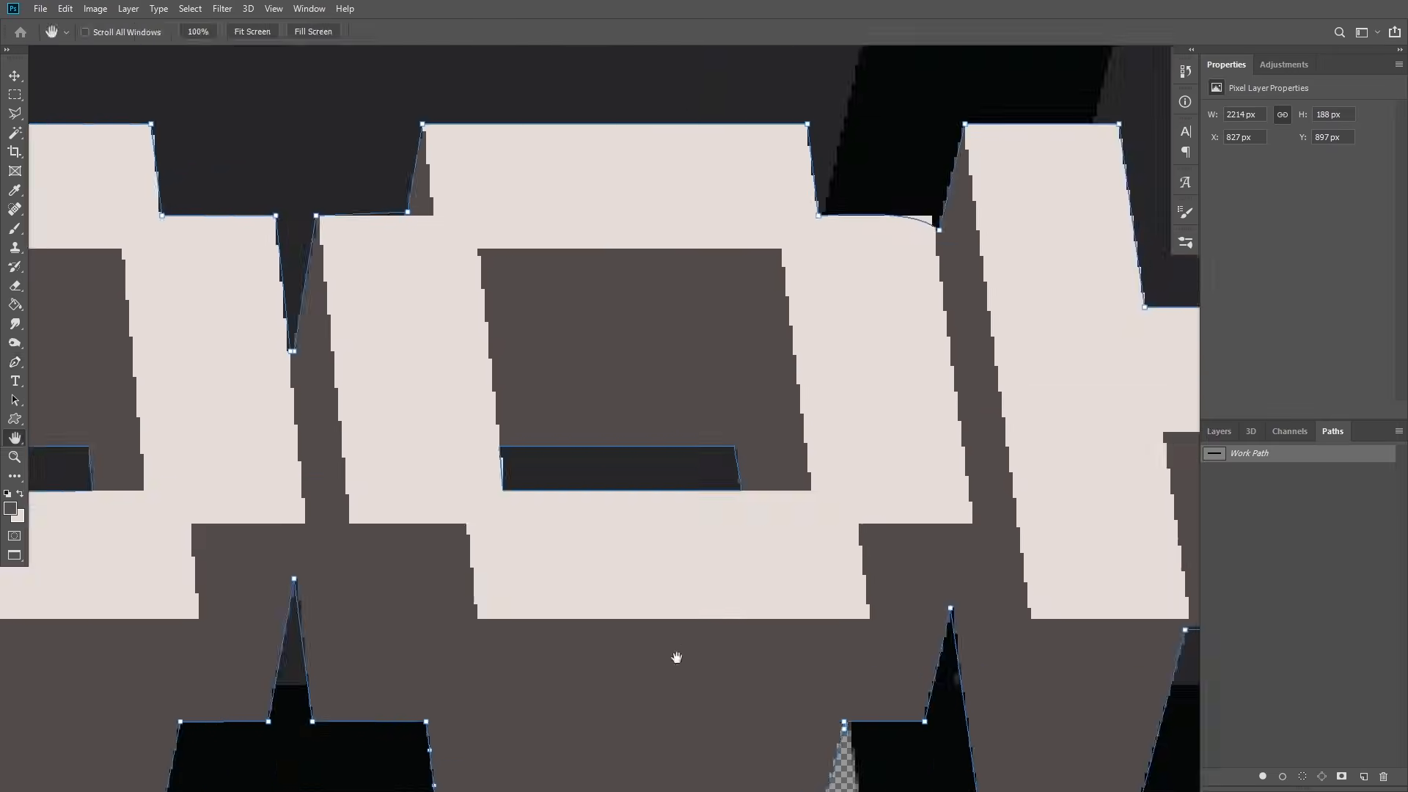
scroll(682, 641, right, 4)
scroll(682, 641, down, 3)
scroll(553, 547, up, 5)
scroll(883, 336, left, 6)
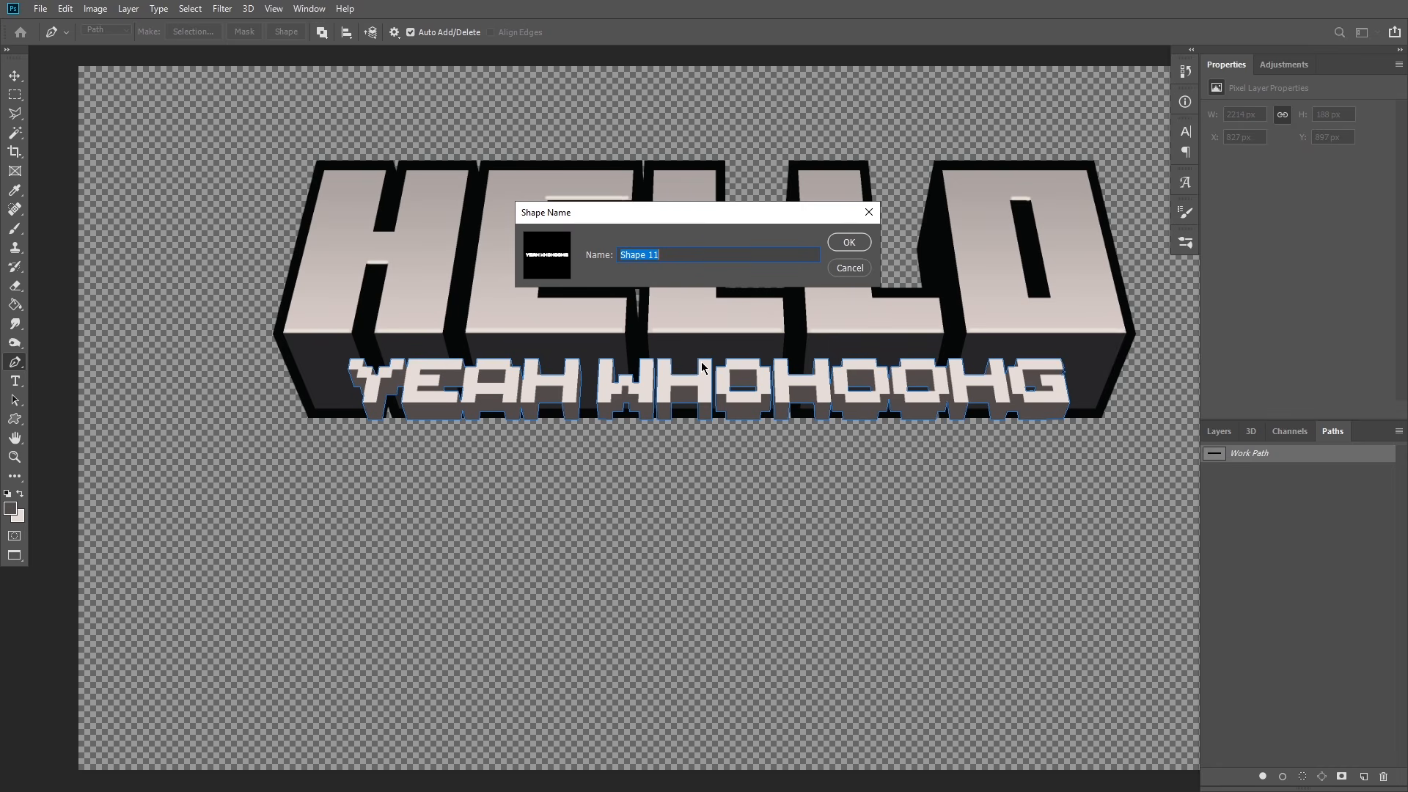
Step: Define the work path as a custom shape named yeahhfghwejjfgw and draw it over the subtitle, about 2255 by 192 px
text(yeahhfghwejjfgw)
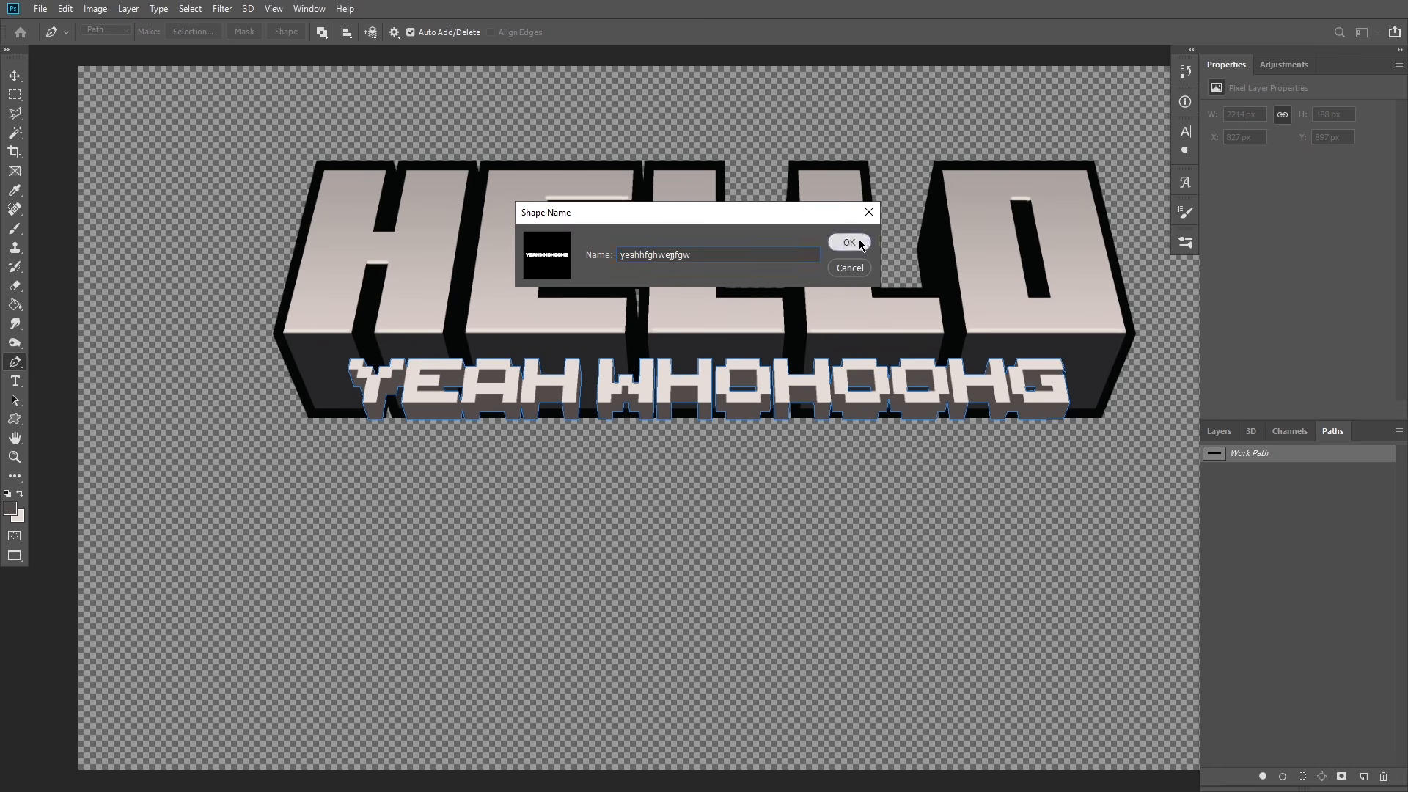
click(851, 242)
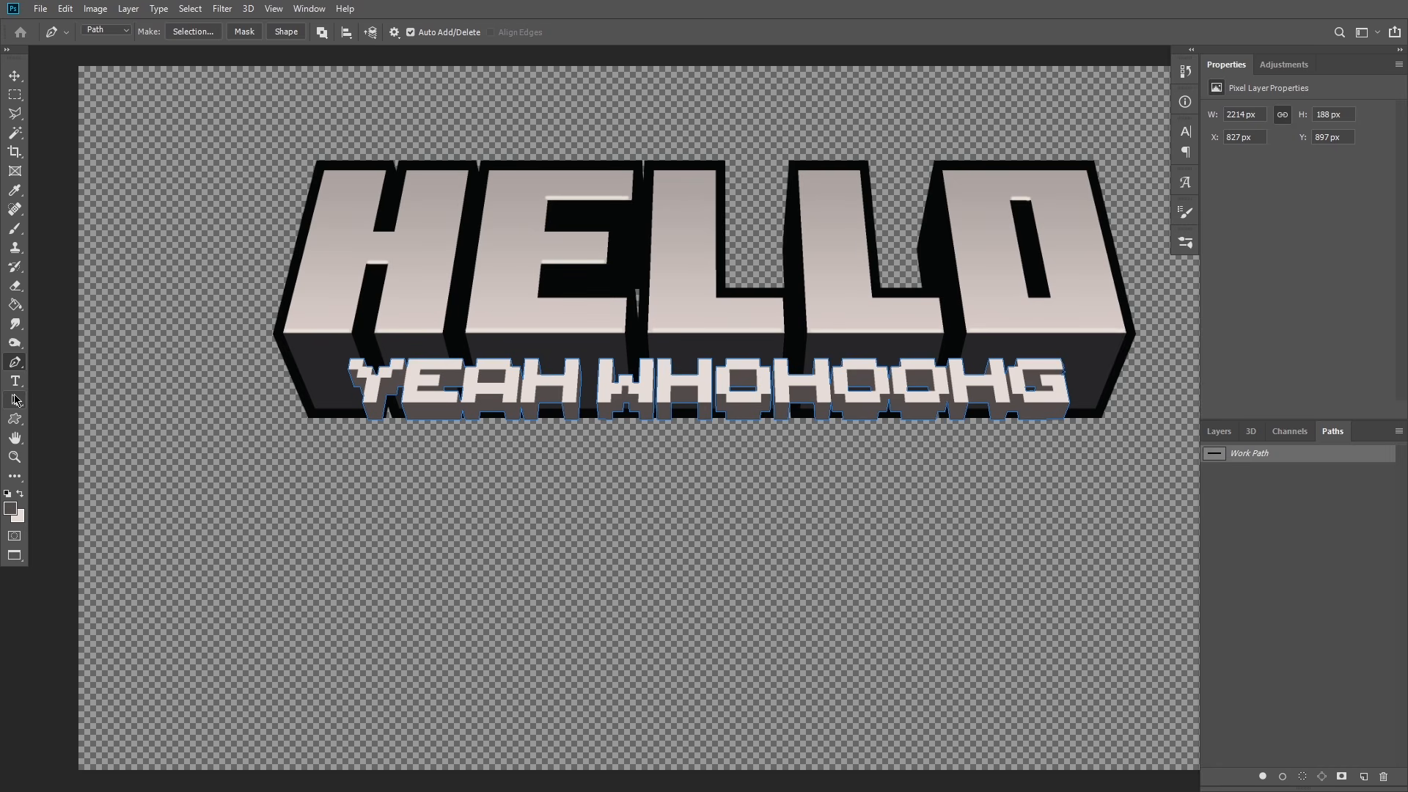
click(10, 507)
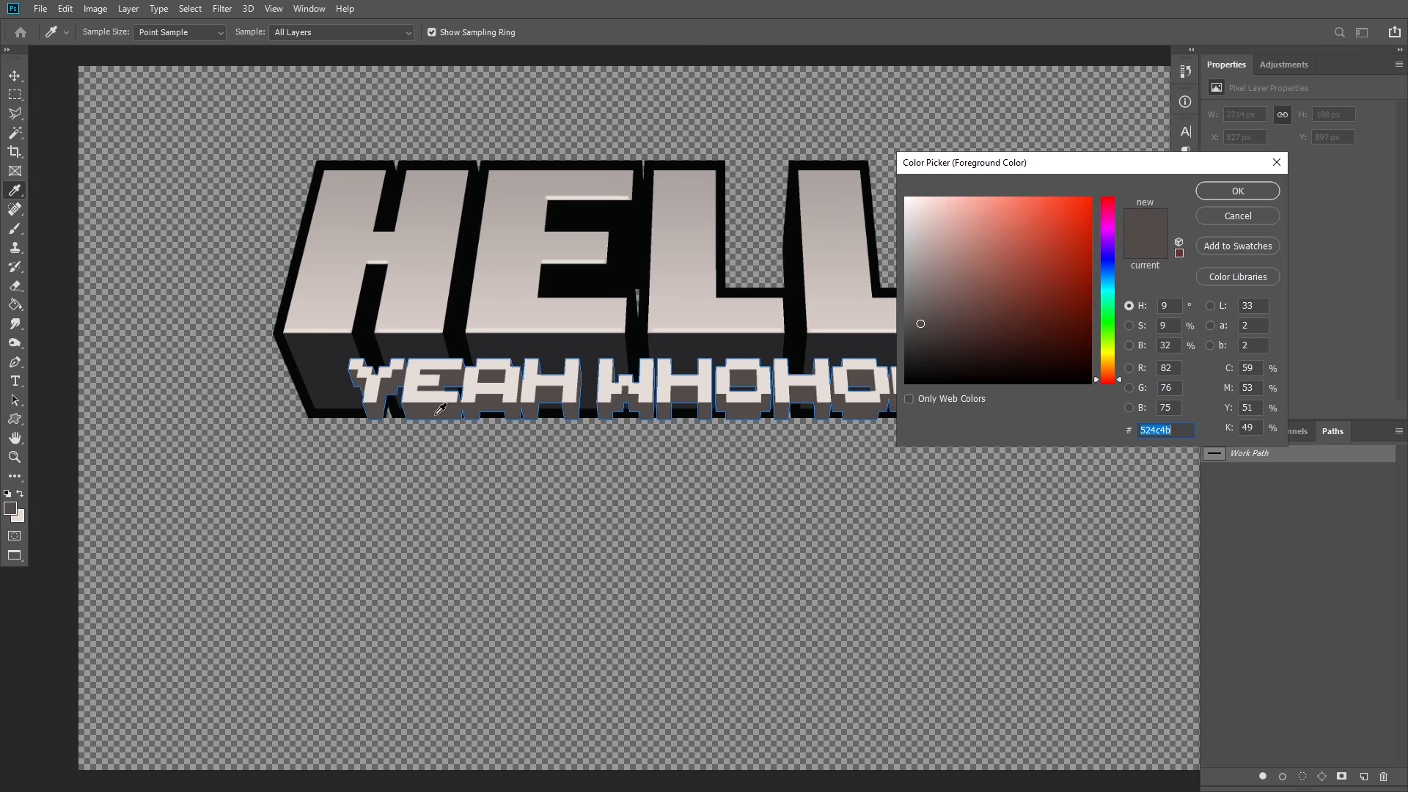
click(1224, 195)
key(u)
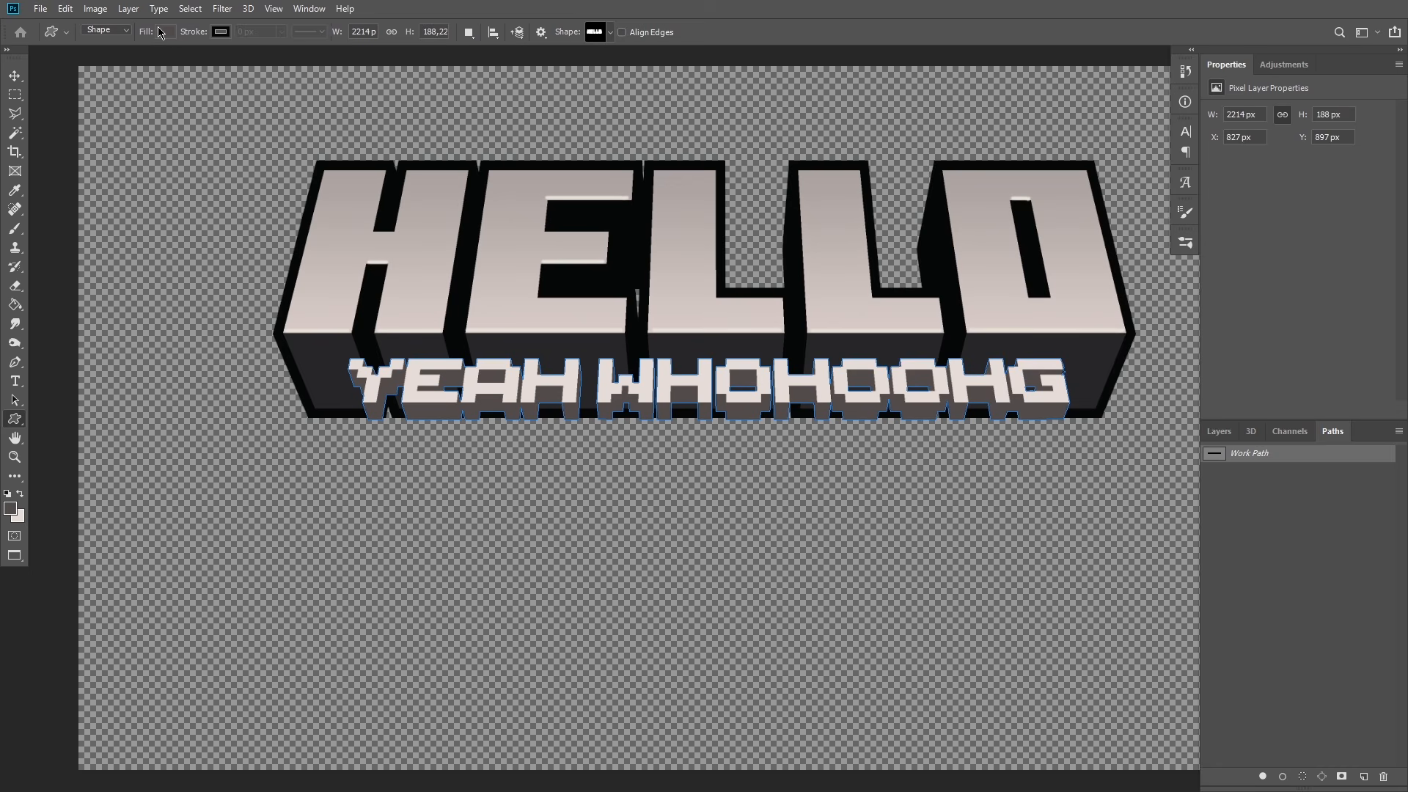
click(610, 33)
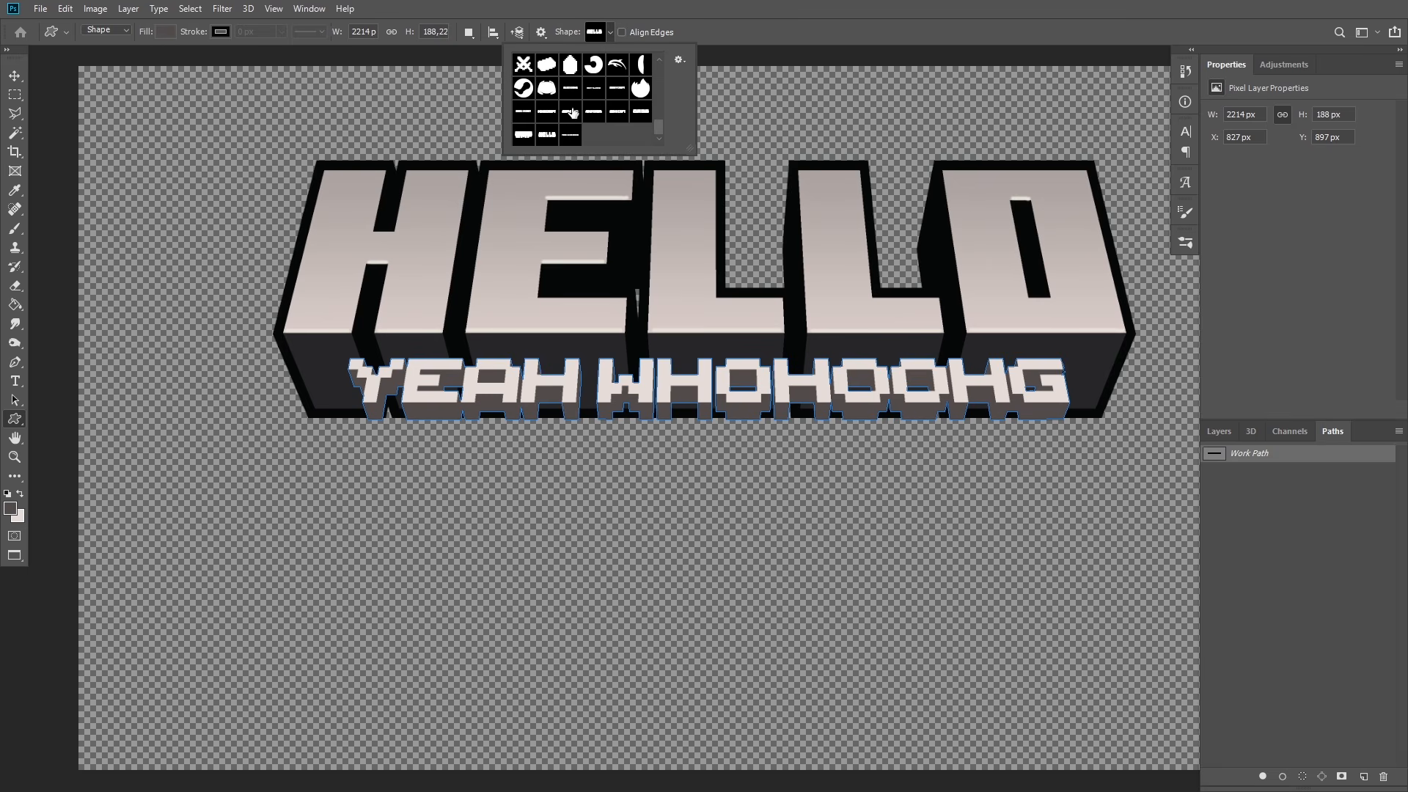
click(568, 139)
click(339, 328)
drag(339, 328, 1054, 659)
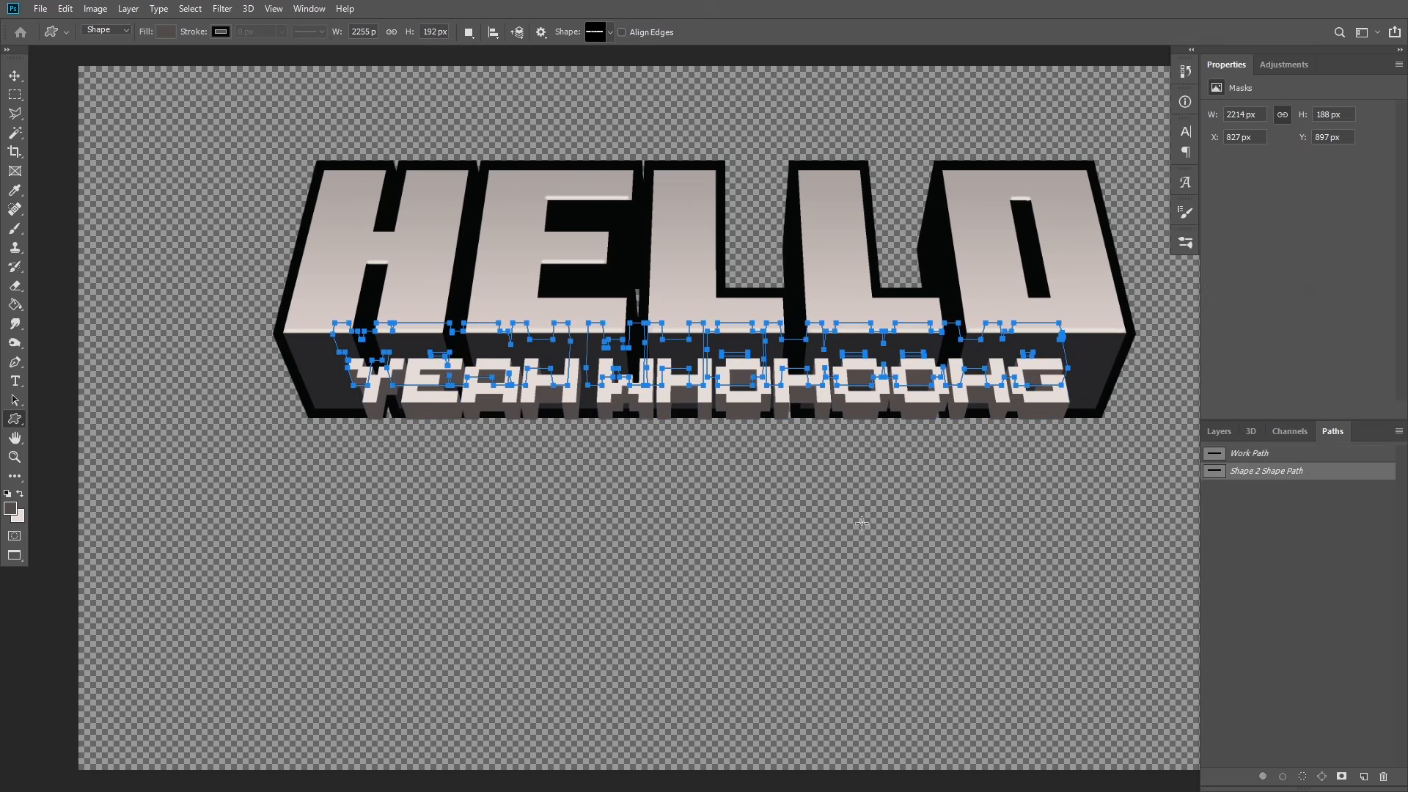
Step: Place the new shape layer beneath the yeah whohoohg layer and scale it to about 98% width and 95% height behind the subtitle
key(v)
click(1260, 551)
click(1218, 431)
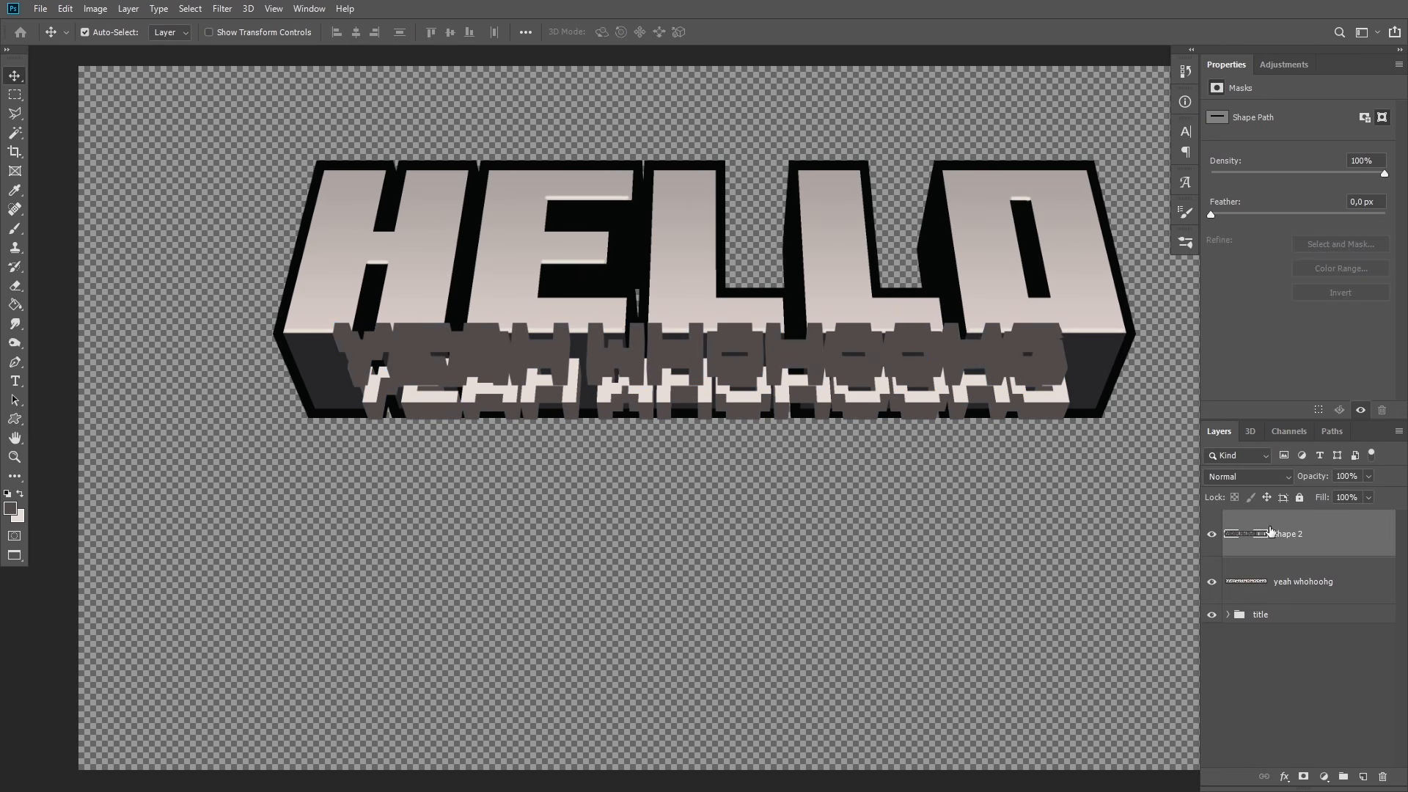
drag(1292, 529, 1304, 597)
key(ctrl+t)
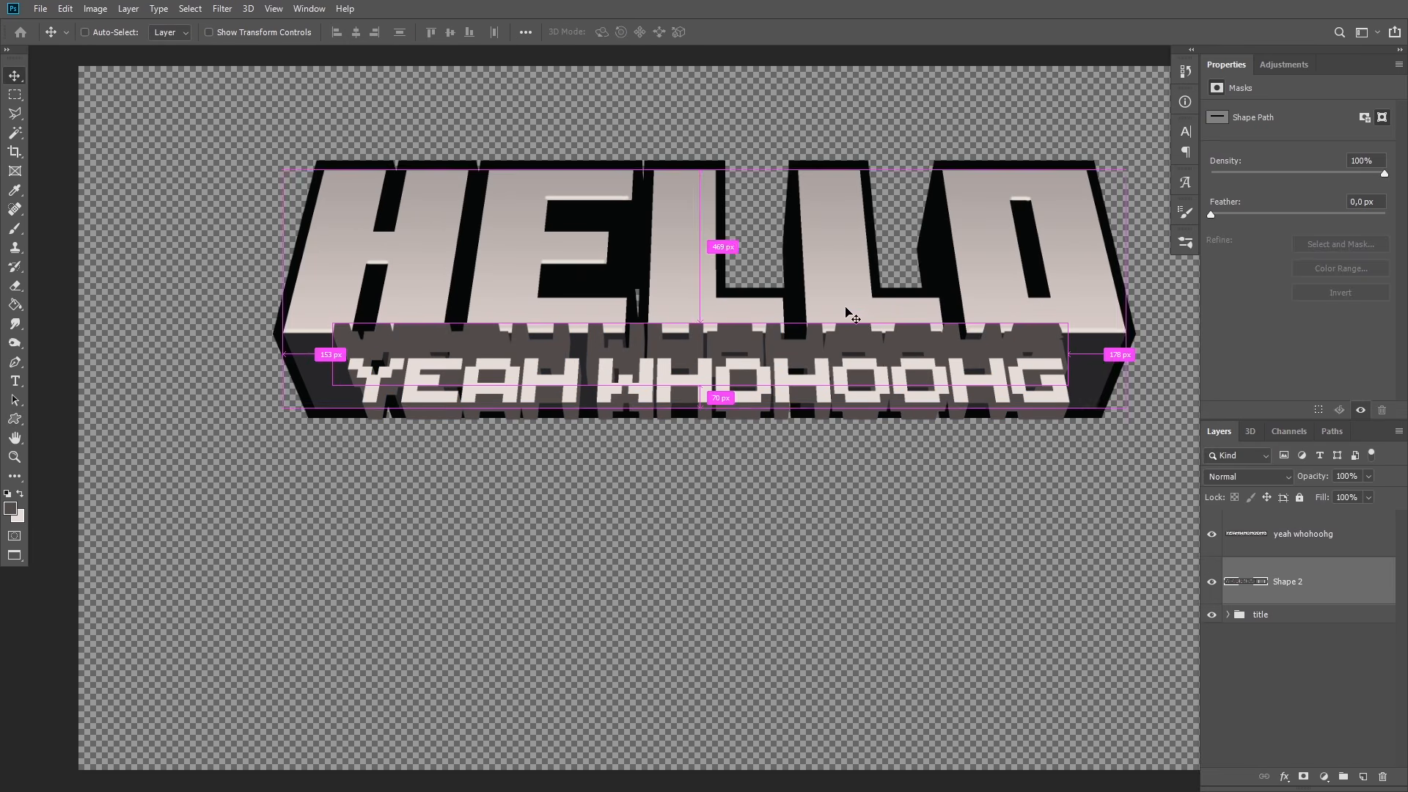
drag(700, 324, 700, 326)
drag(703, 387, 703, 420)
drag(1067, 388, 1069, 389)
drag(333, 388, 349, 393)
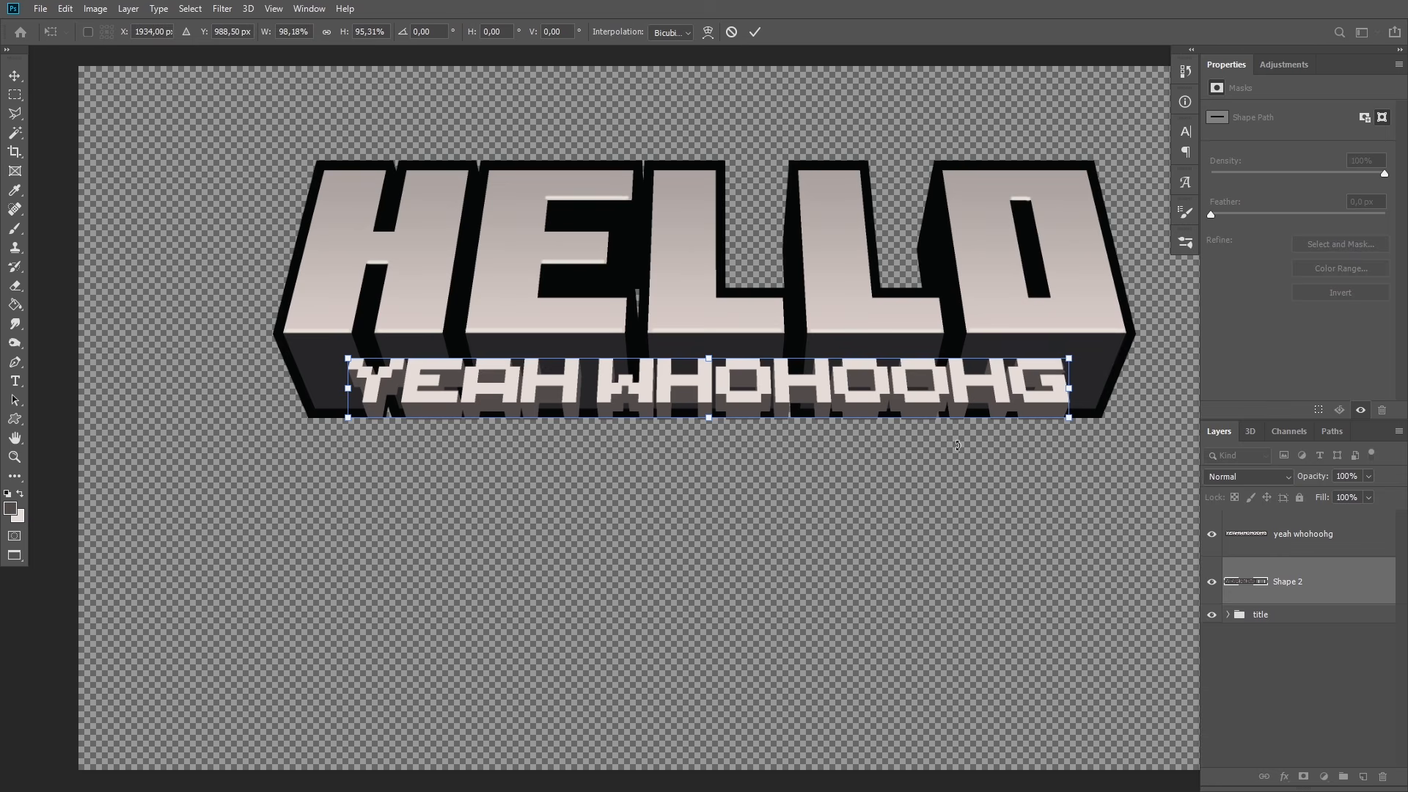
key(Return)
Step: Set the subtitle shape's fill colour to the near-black #050707
click(166, 31)
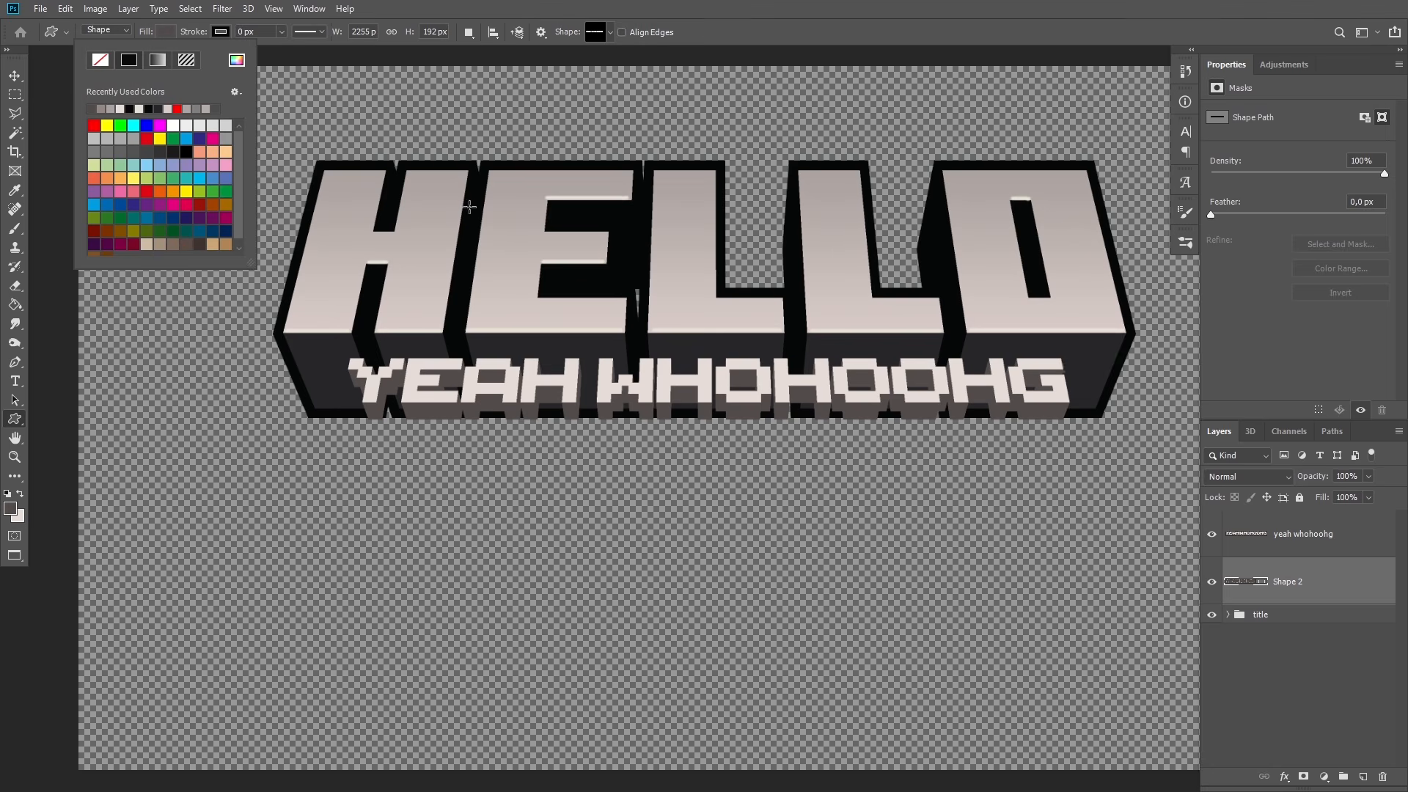
click(235, 60)
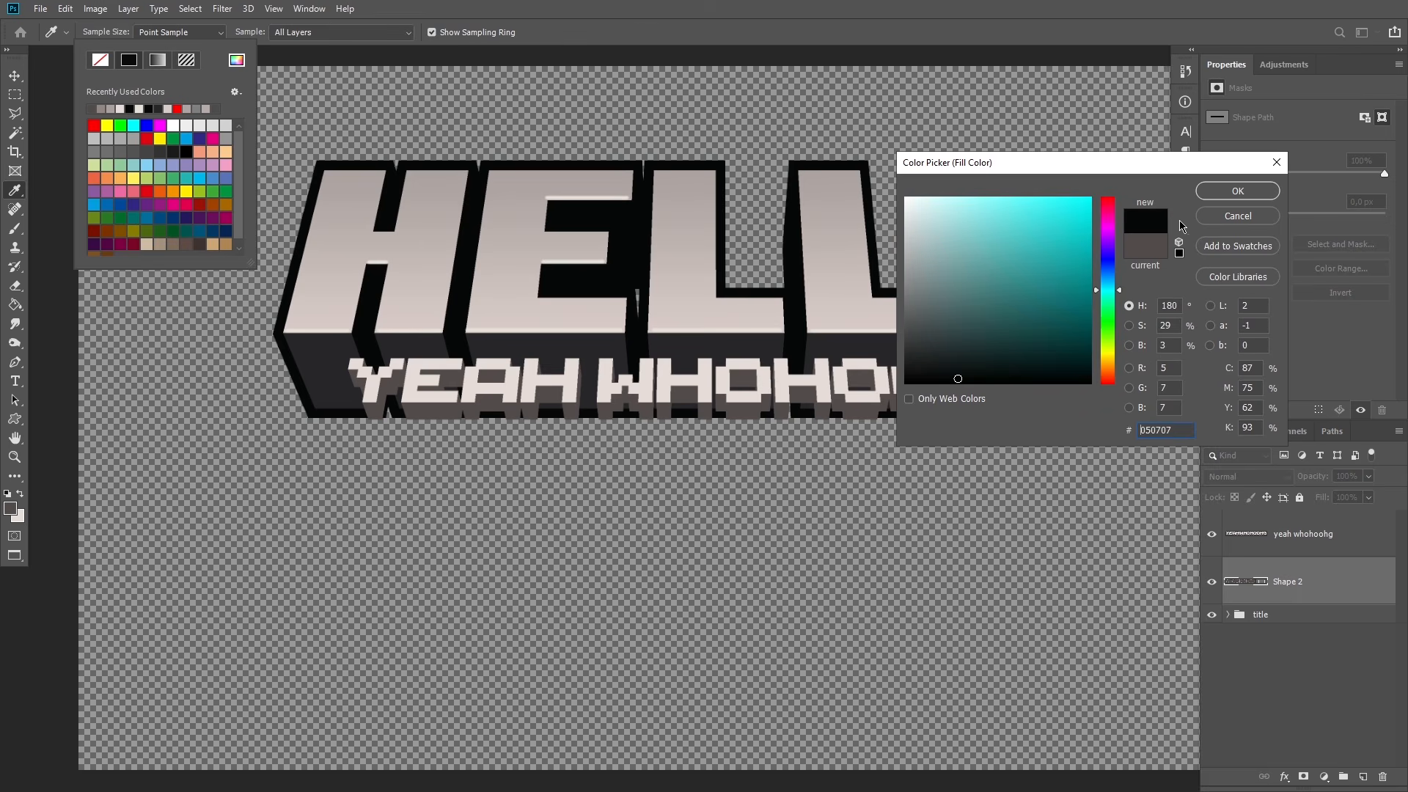
click(1234, 192)
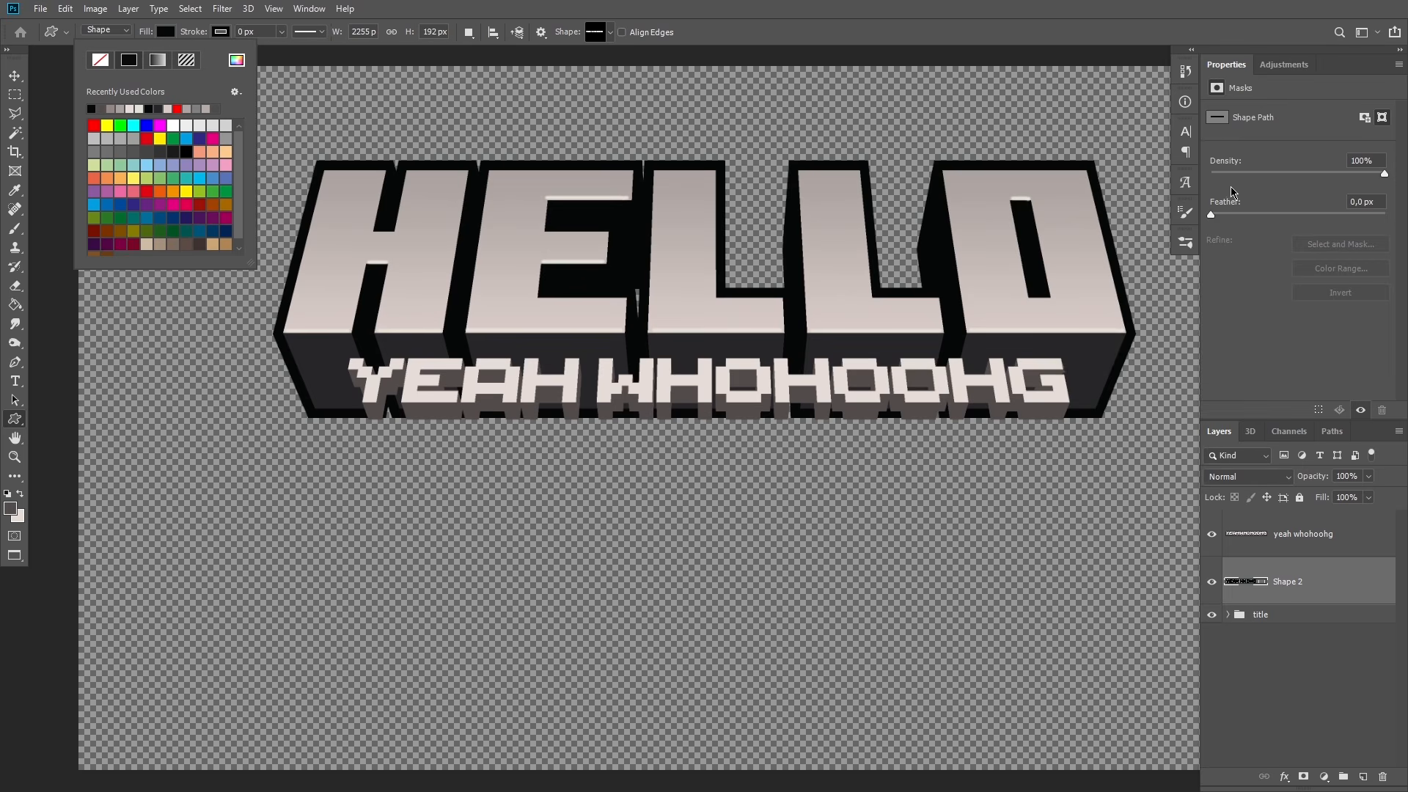
Step: Give the subtitle shape a stroke of about 23 px and deselect its layer
click(282, 32)
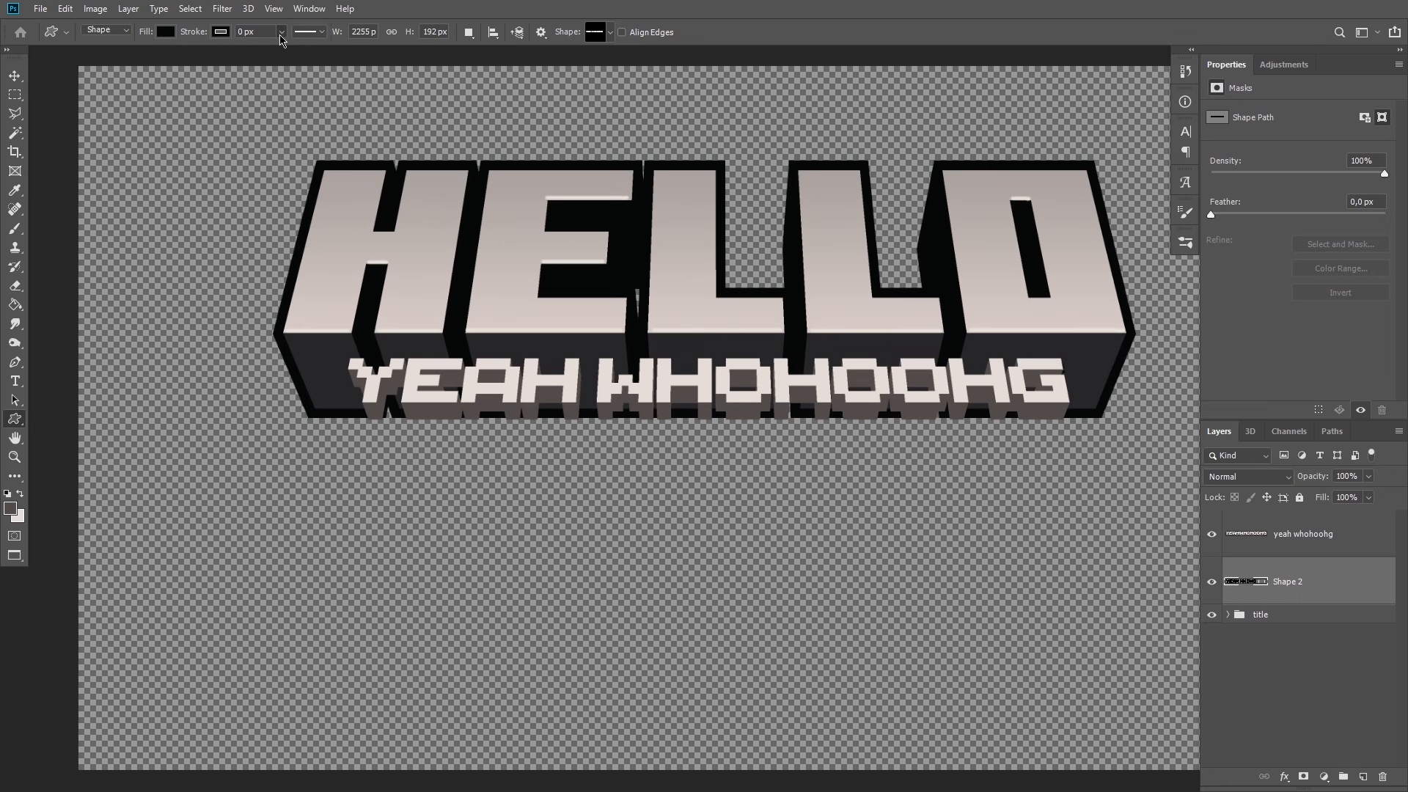
click(281, 32)
drag(281, 50, 317, 57)
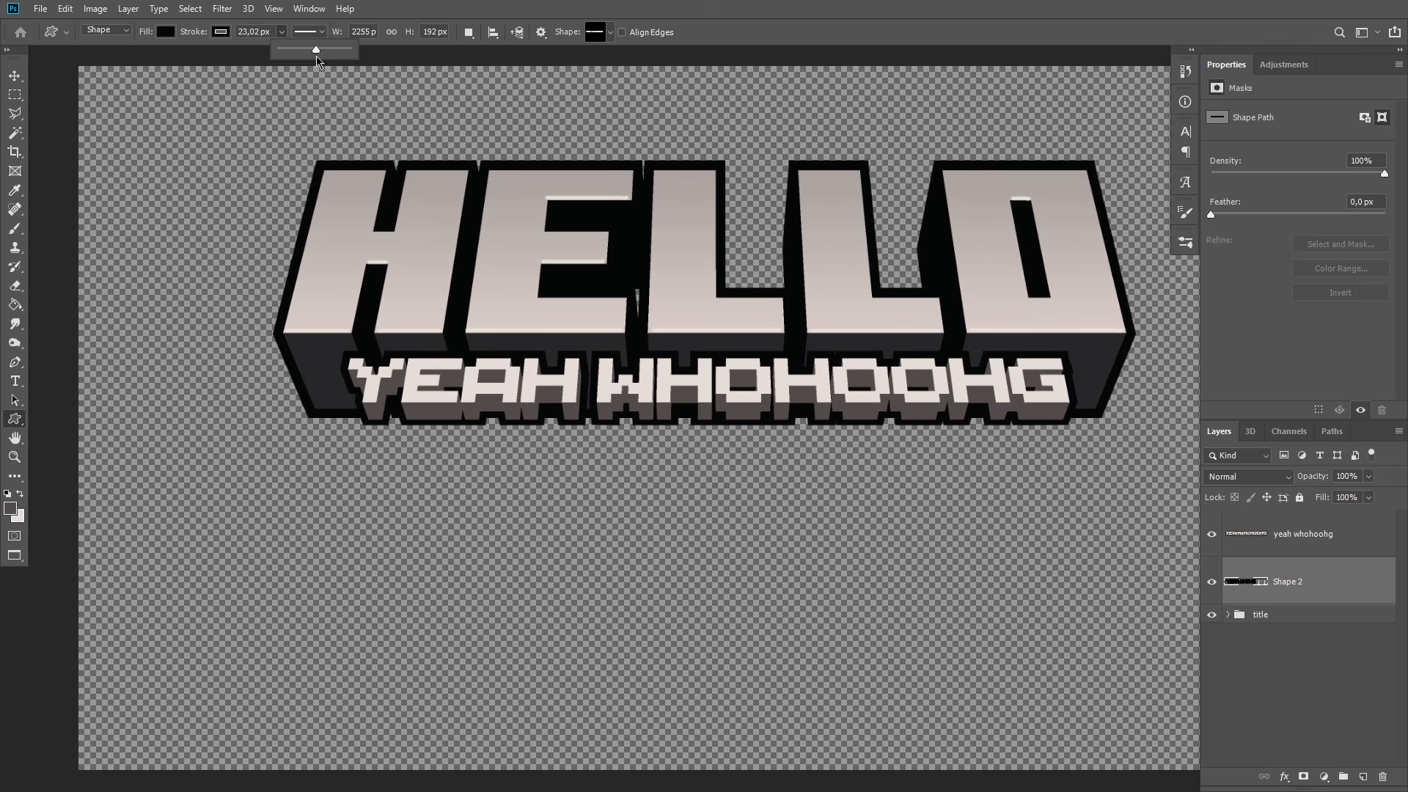
click(15, 75)
click(1311, 709)
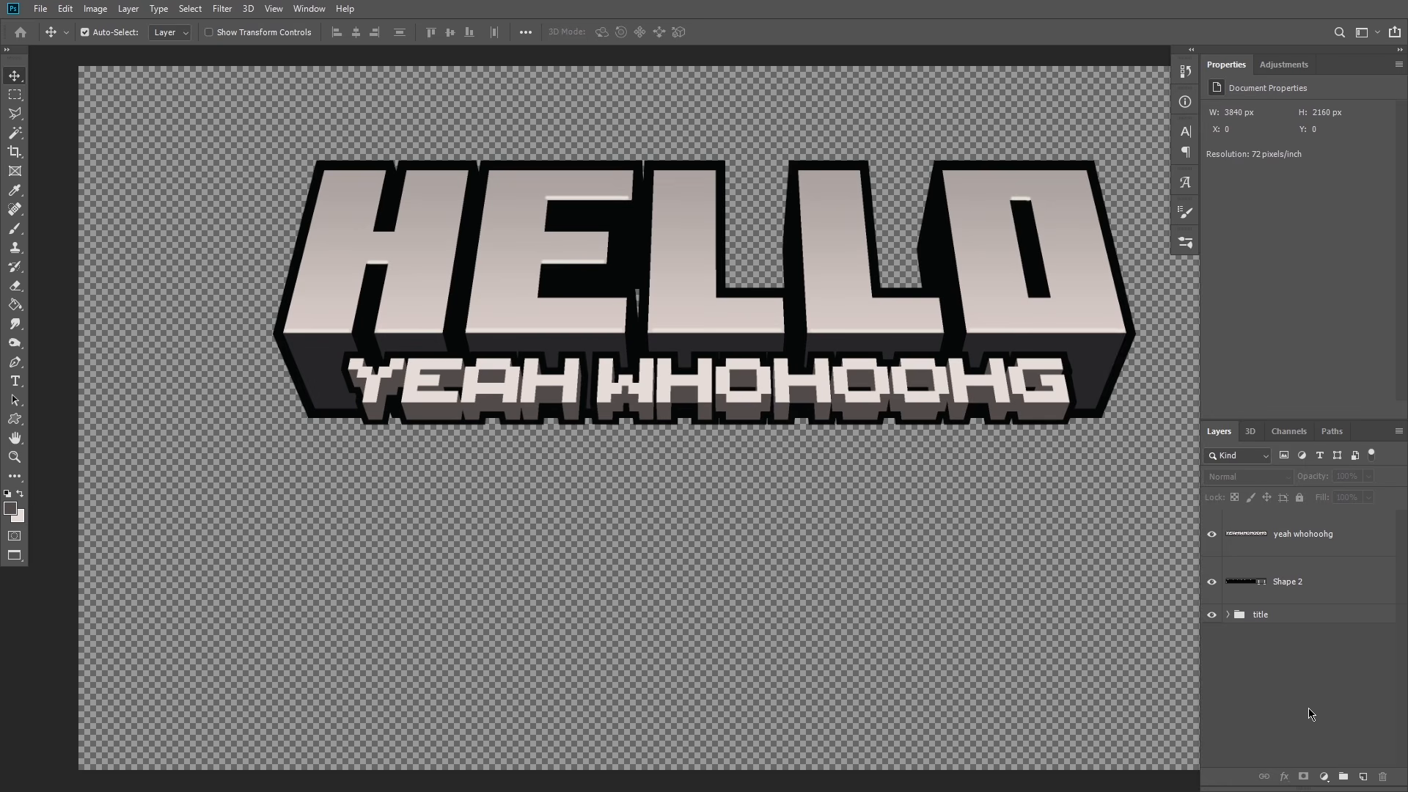
Step: Check the outline and work path around the subtitle's final G, and rasterize the Shape 2 outline layer
scroll(1311, 714, up, 5)
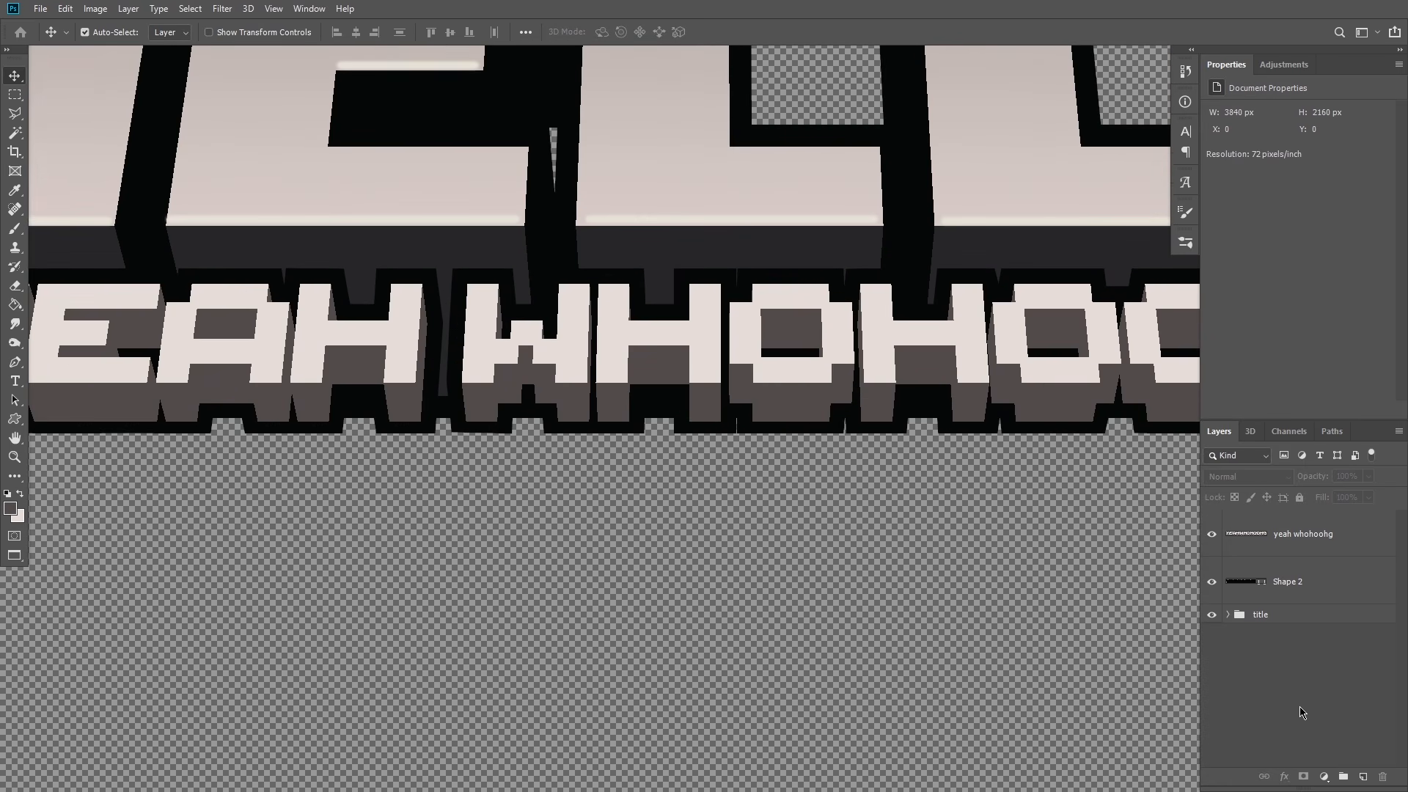
key(h)
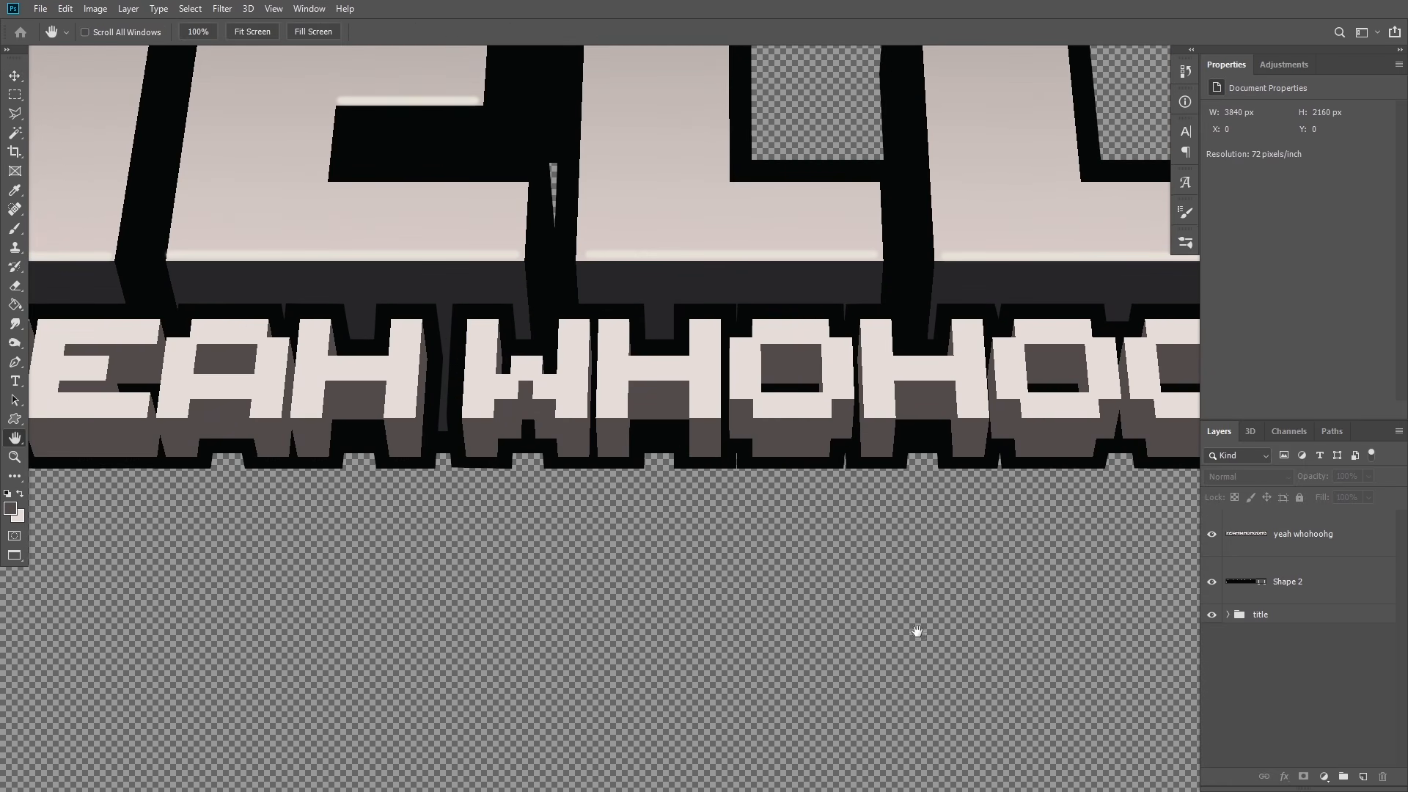
drag(911, 638, 641, 591)
scroll(729, 512, up, 5)
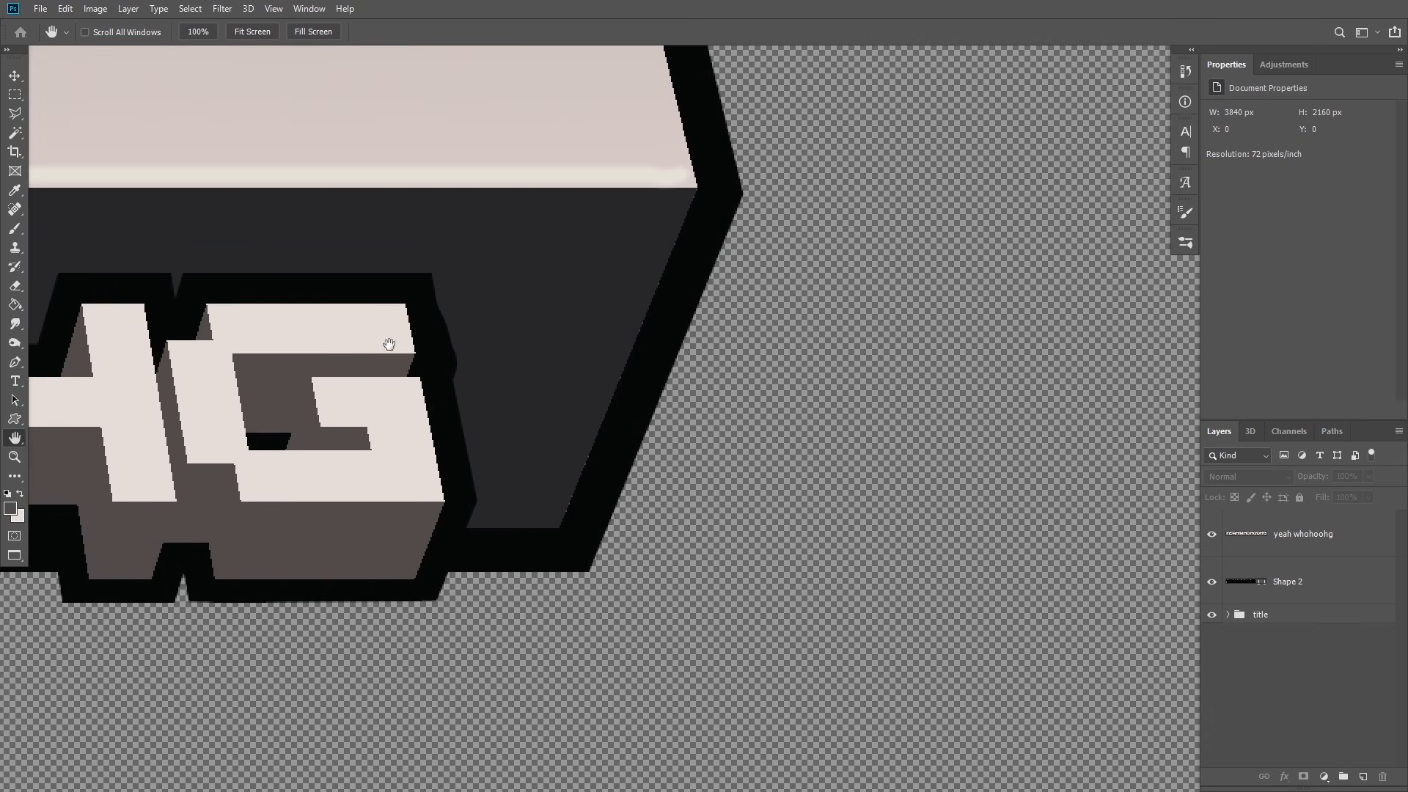
click(1331, 431)
click(1252, 461)
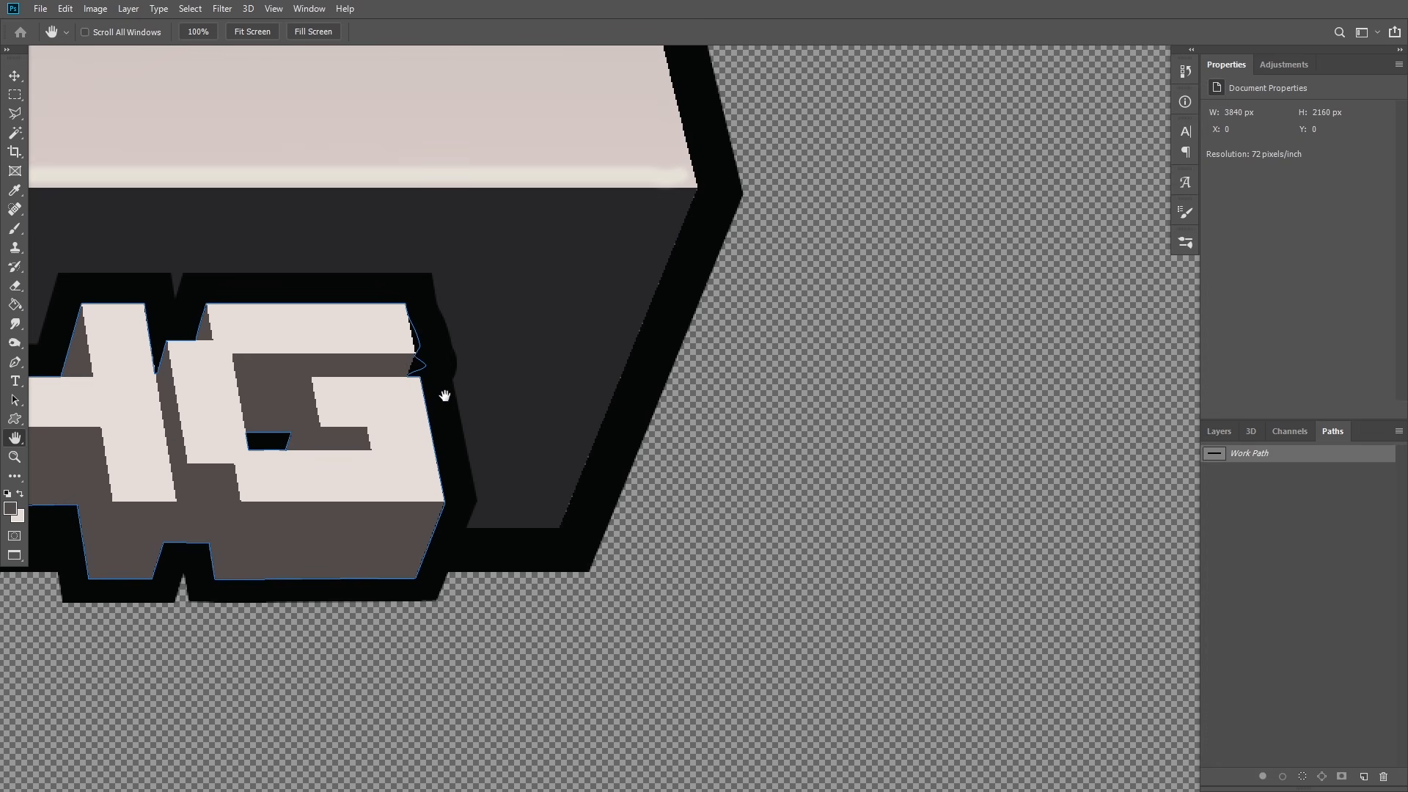
click(1214, 437)
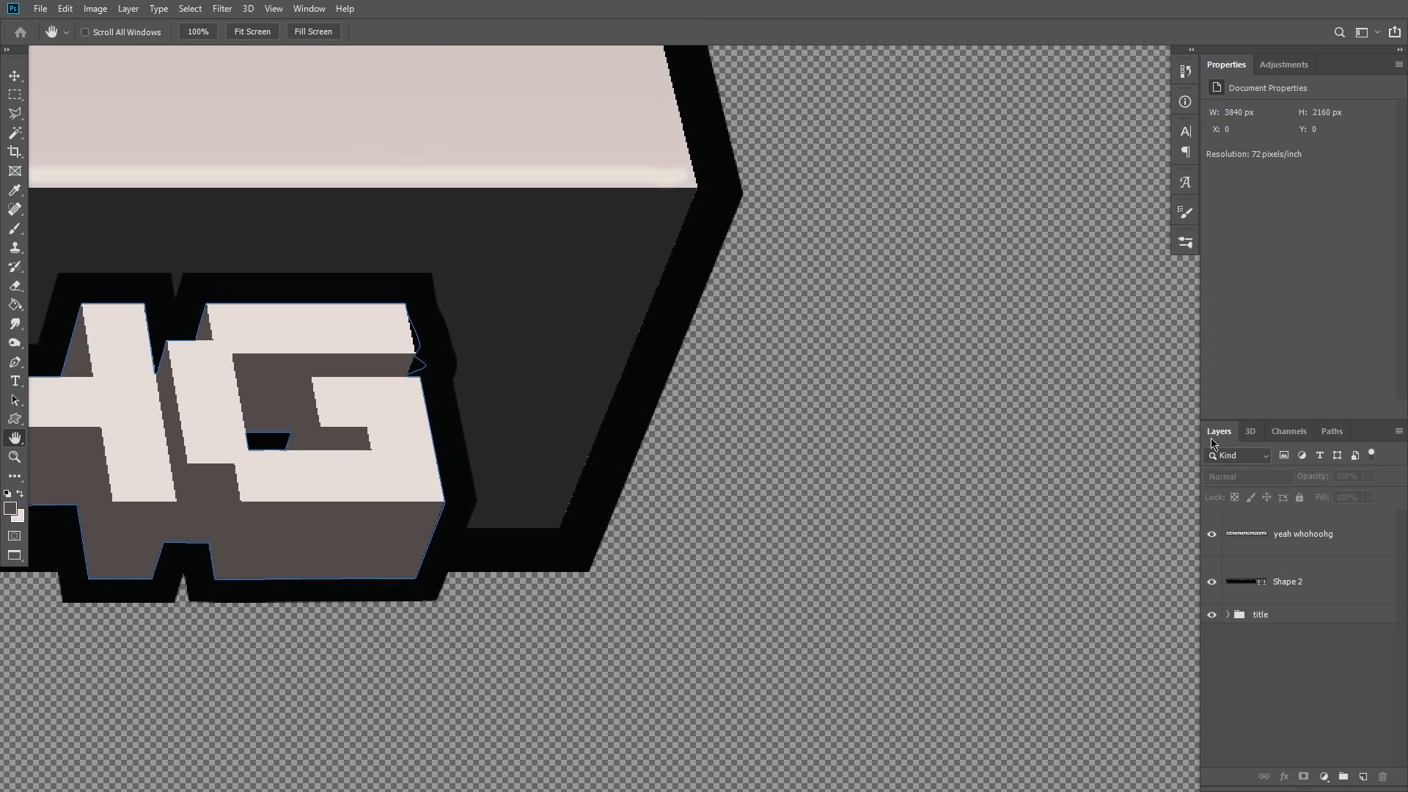
click(1288, 585)
right_click(1306, 584)
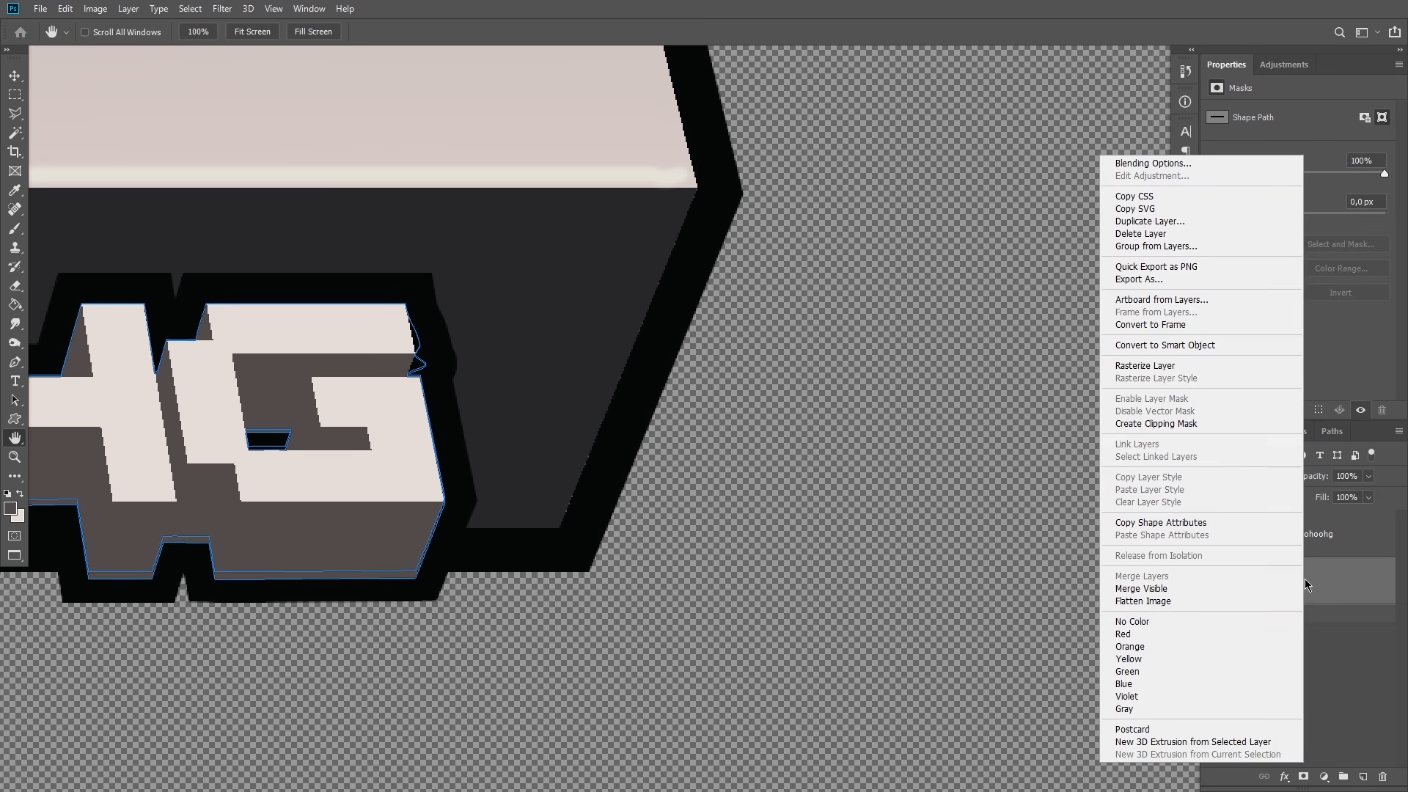
click(1143, 366)
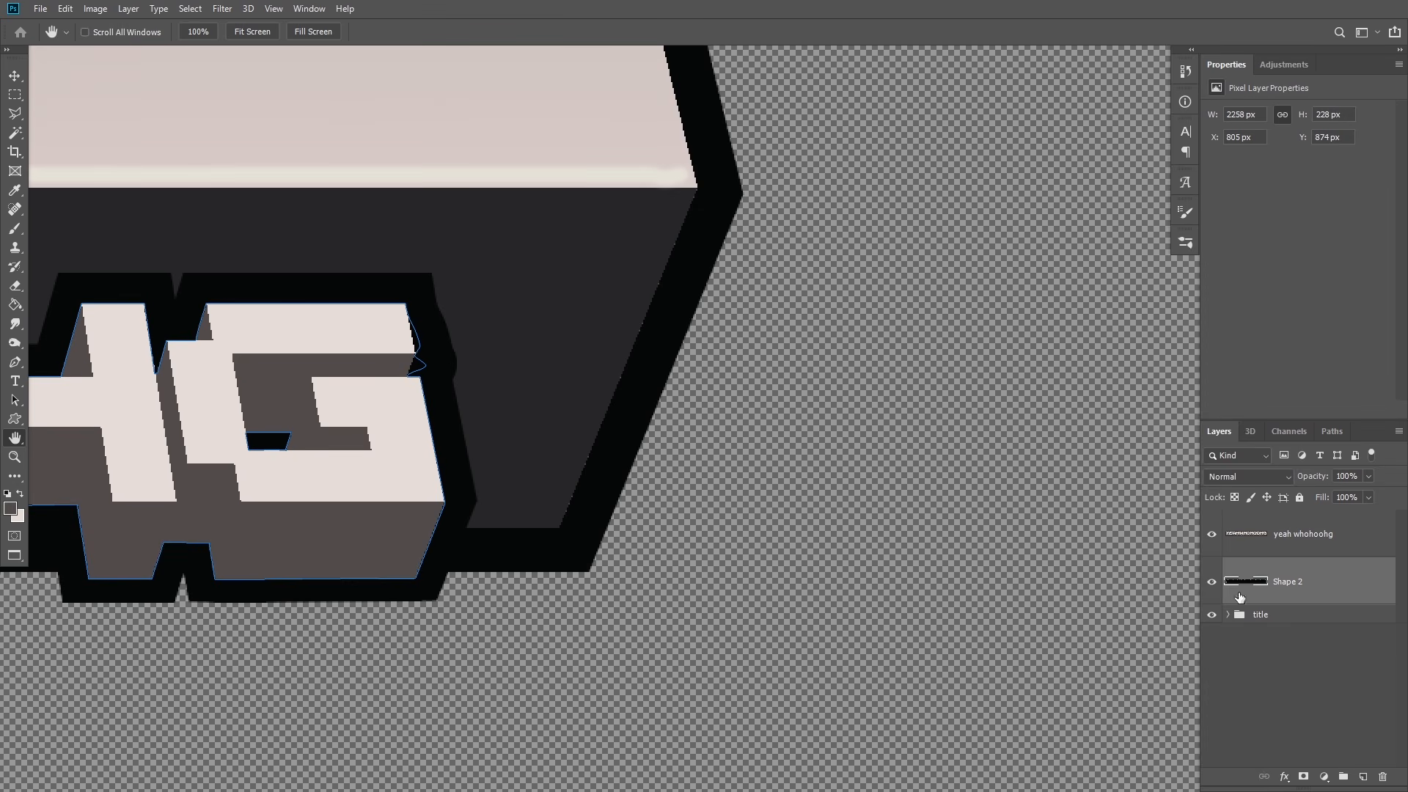
Step: Trim the bumpy outer edge of the black outline beside the final G straight, using a Polygonal Lasso selection
click(18, 115)
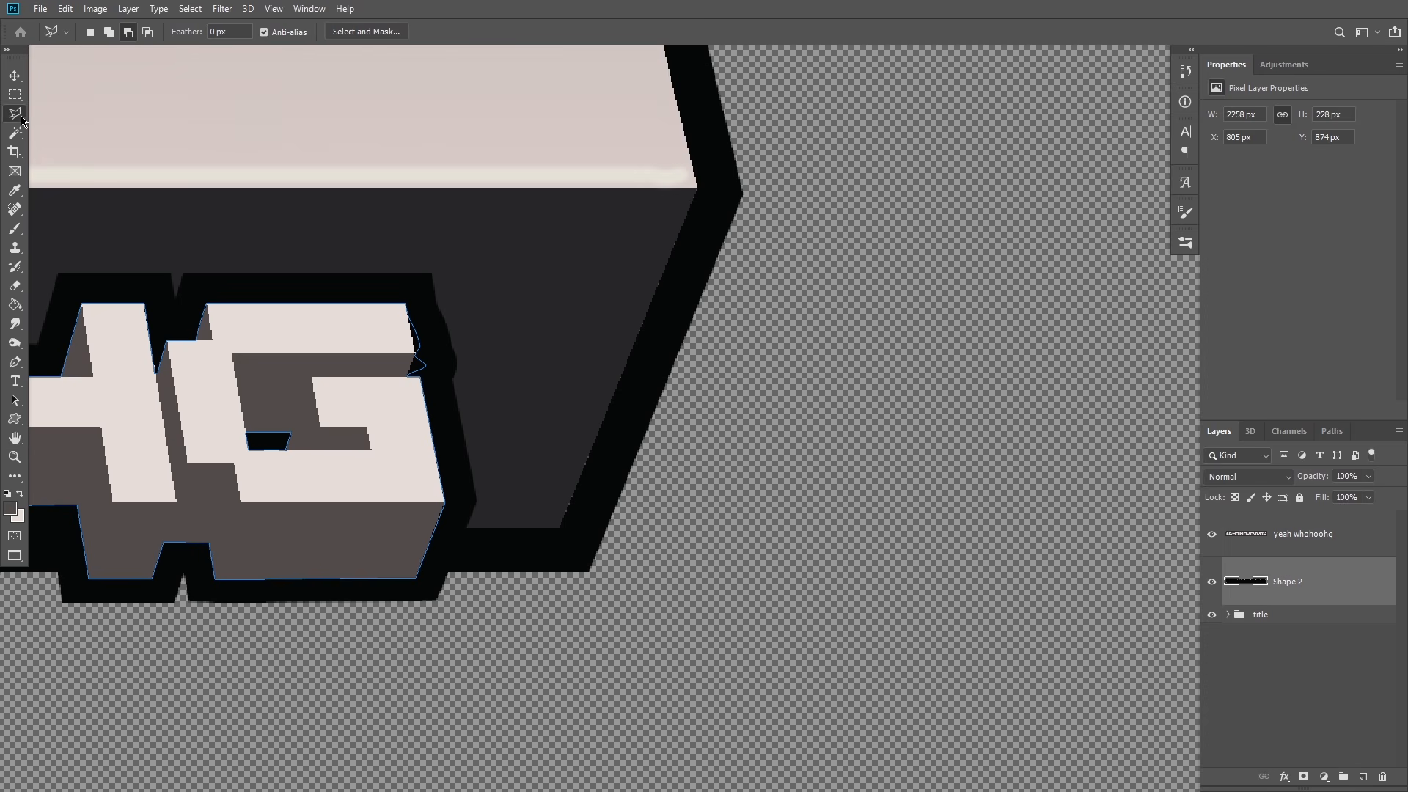
right_click(13, 115)
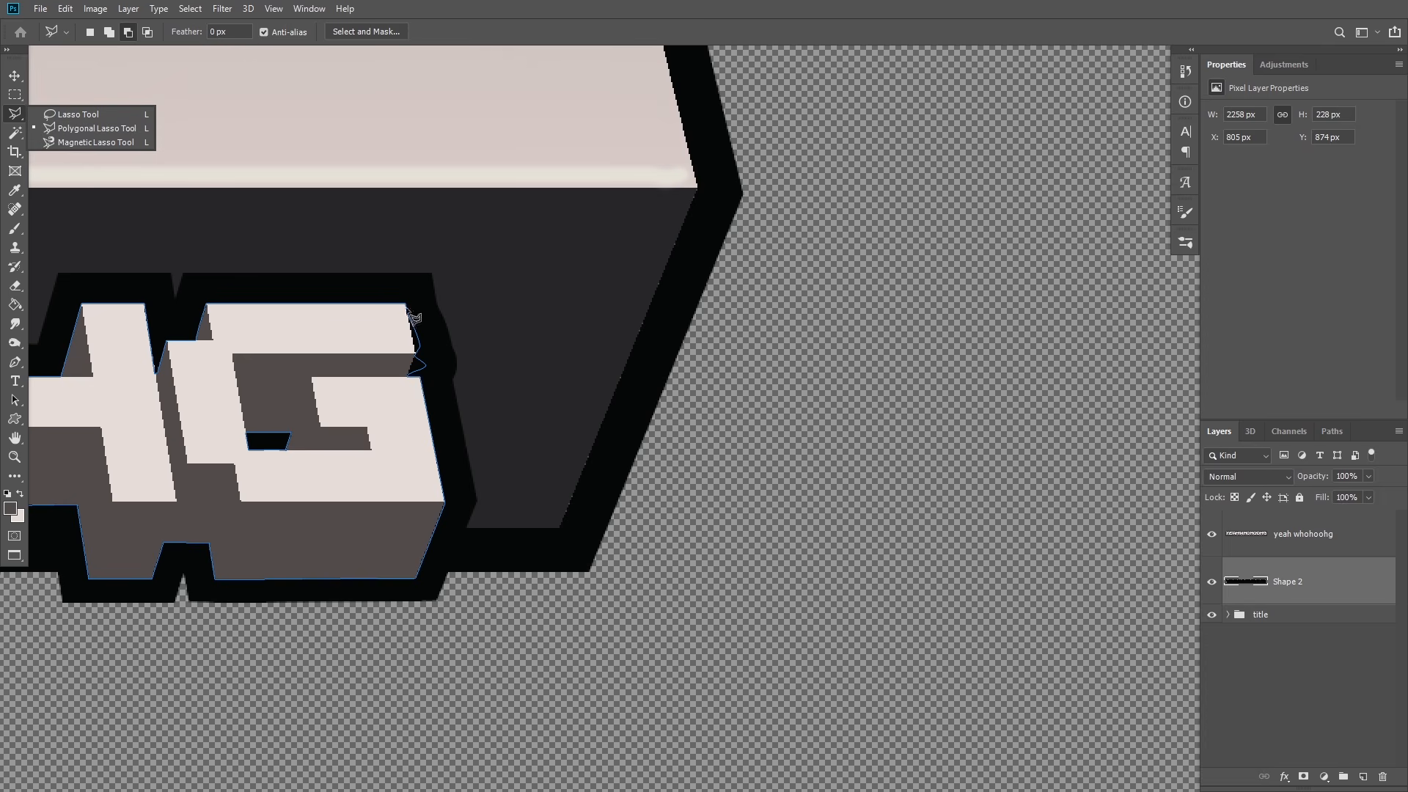
click(266, 33)
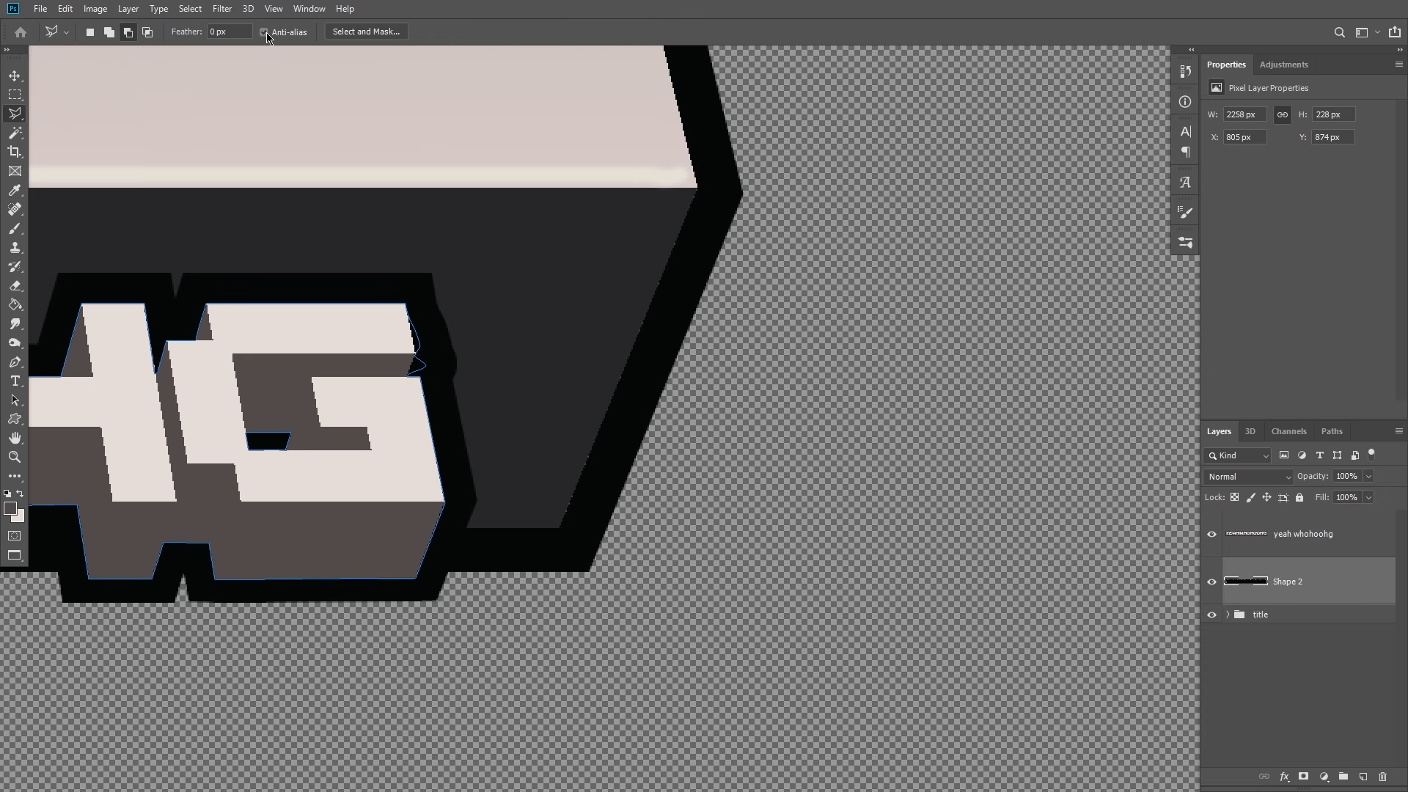
click(477, 501)
click(432, 273)
click(636, 383)
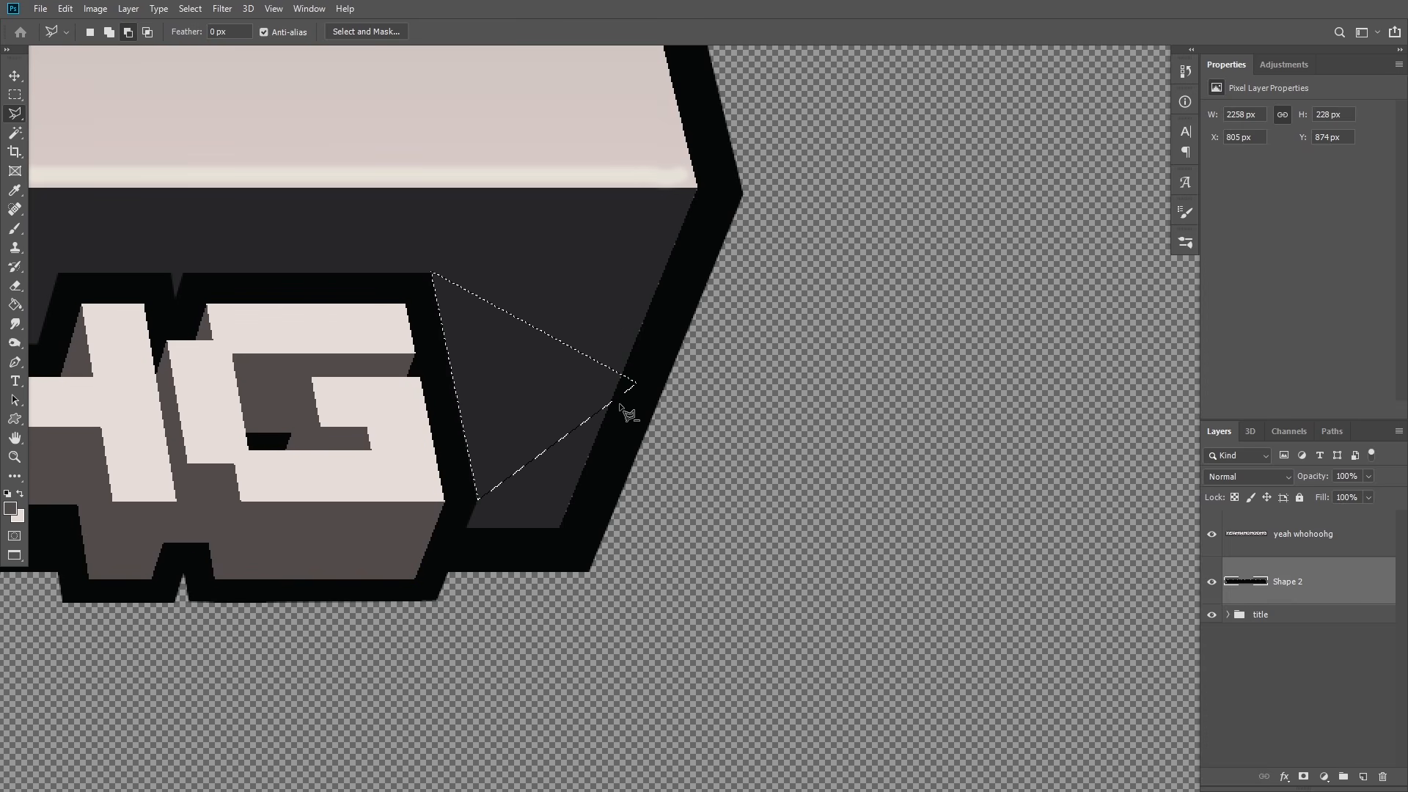
key(ctrl+d)
click(477, 503)
click(430, 274)
key(ctrl+0)
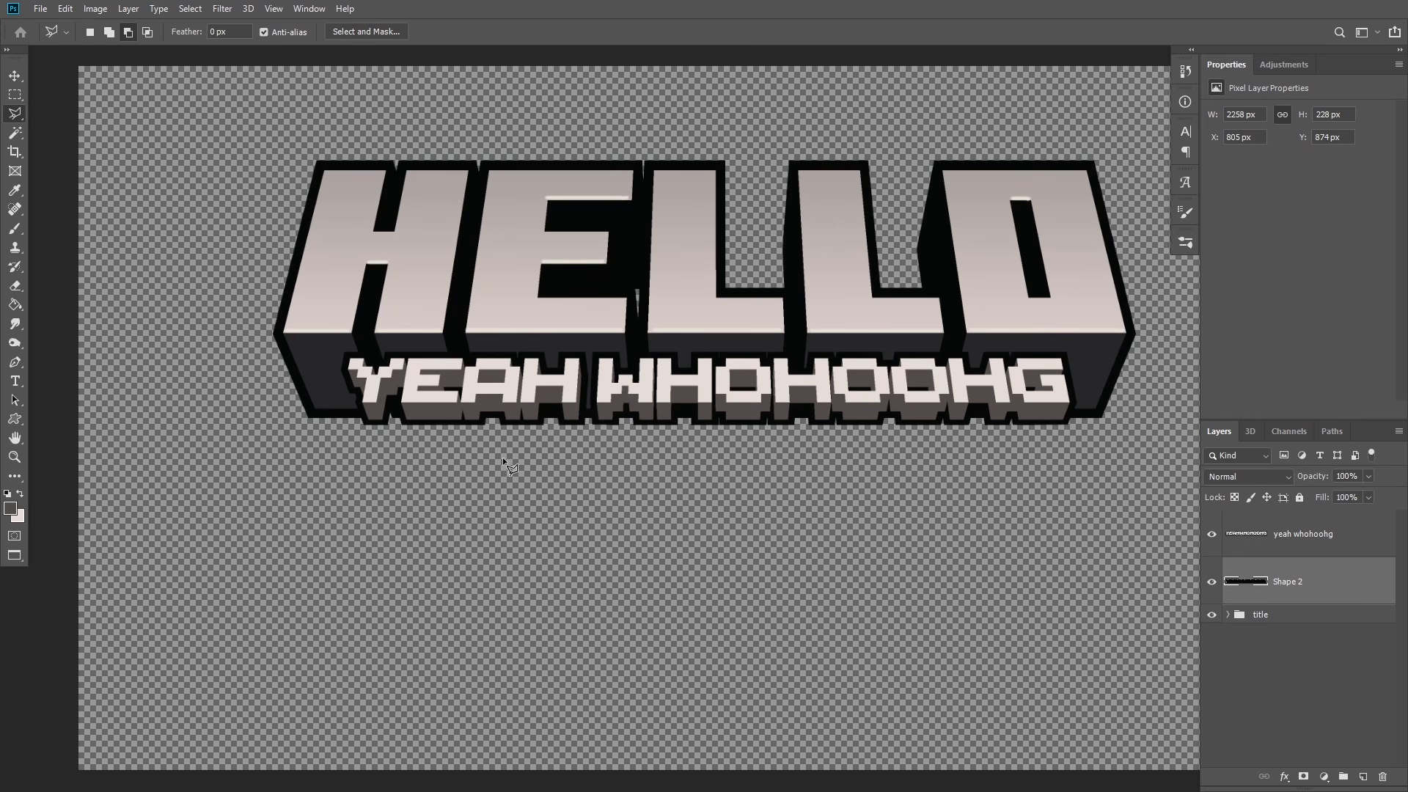
Step: Collect the subtitle's layers in a group named subtitle and hide that group
click(15, 75)
scroll(1001, 678, down, 1)
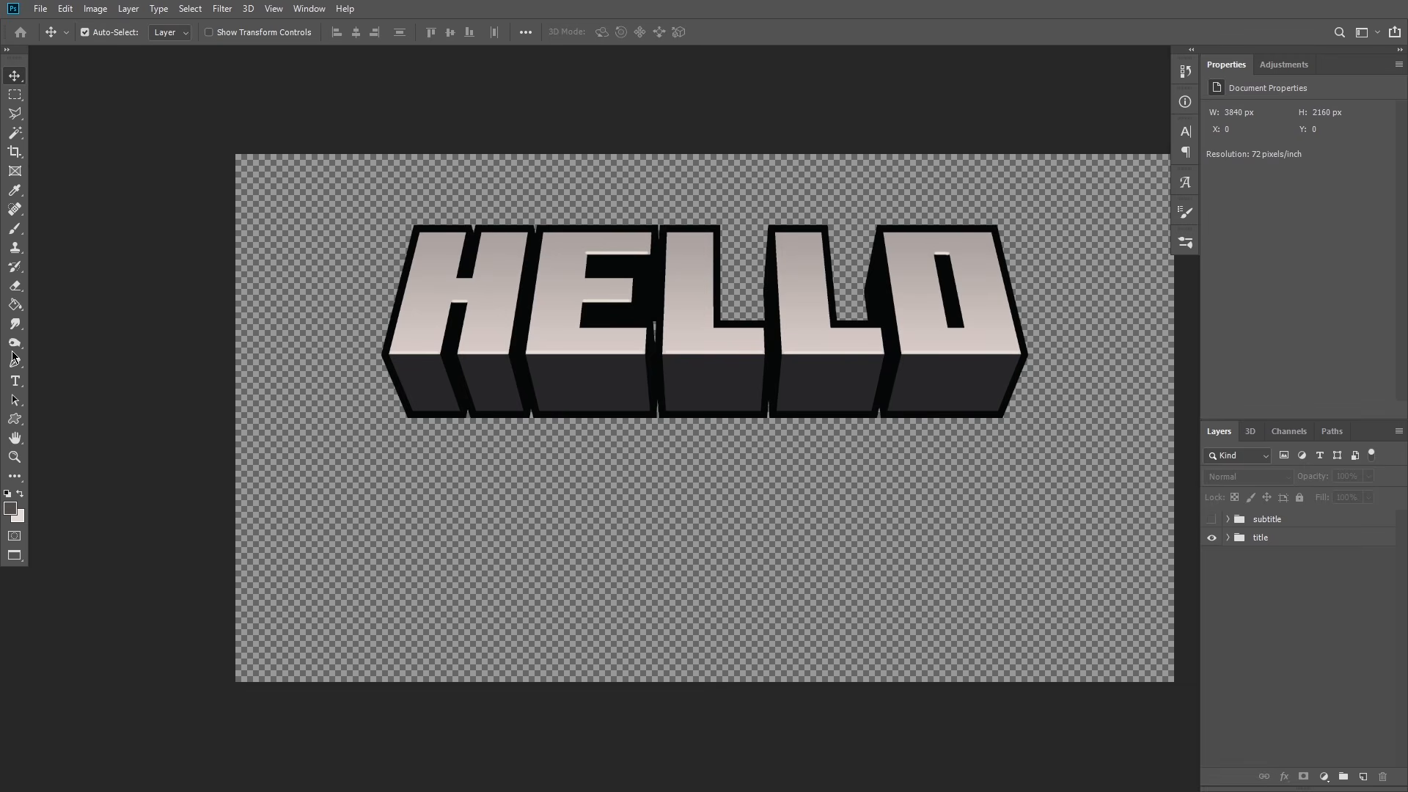
Step: Add the text COOL UPDATE!!! below HELLO in the Minecraft font, using the Ten style at 122 px
click(14, 381)
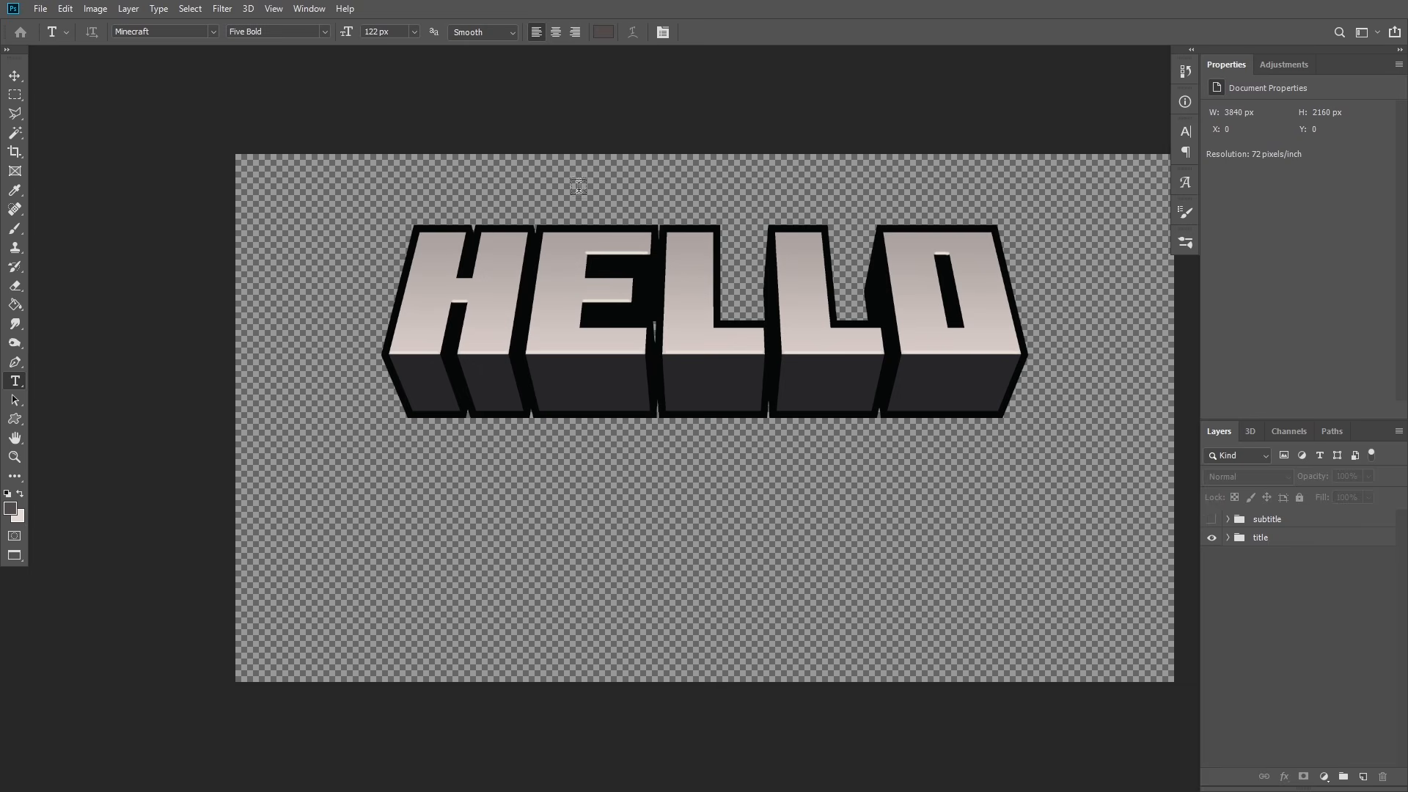
click(320, 37)
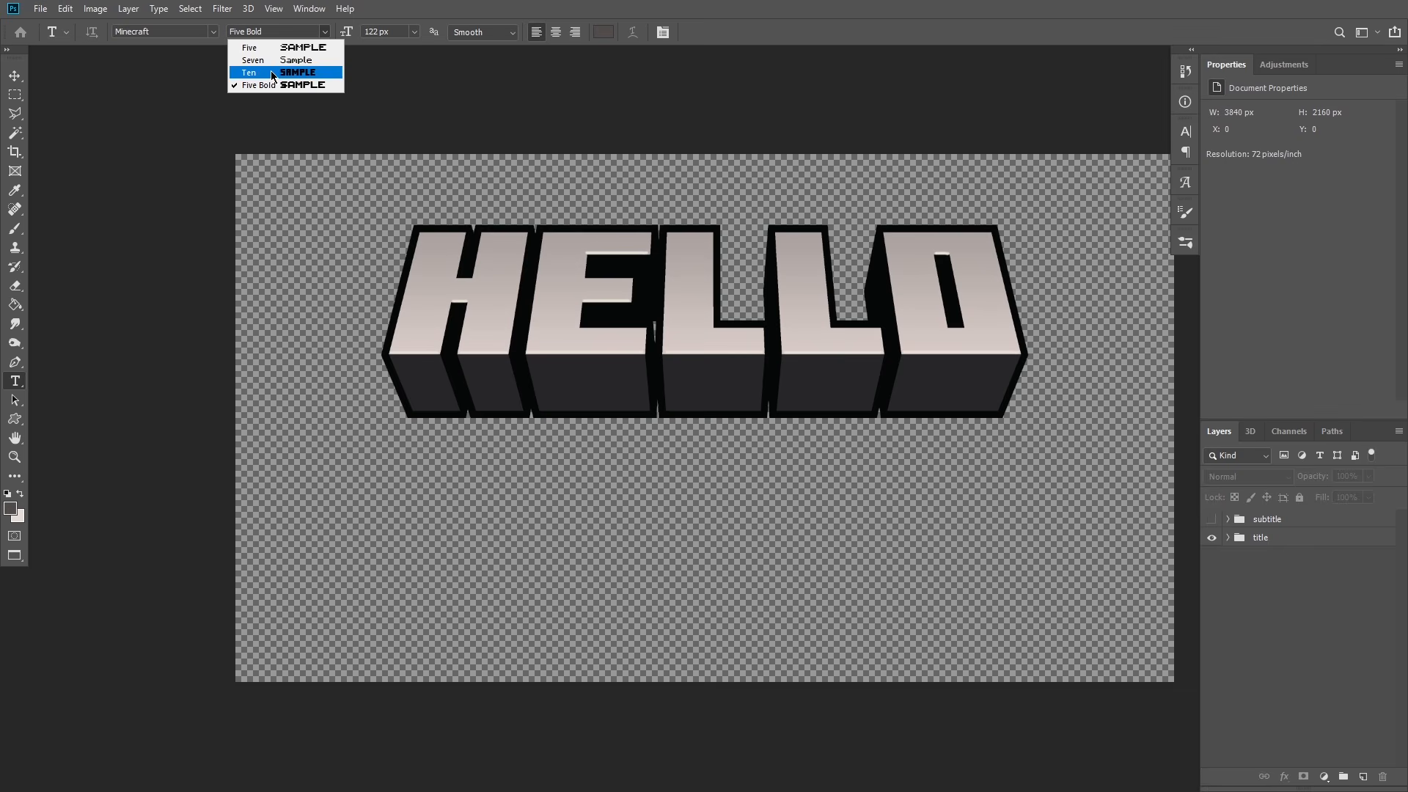
click(273, 77)
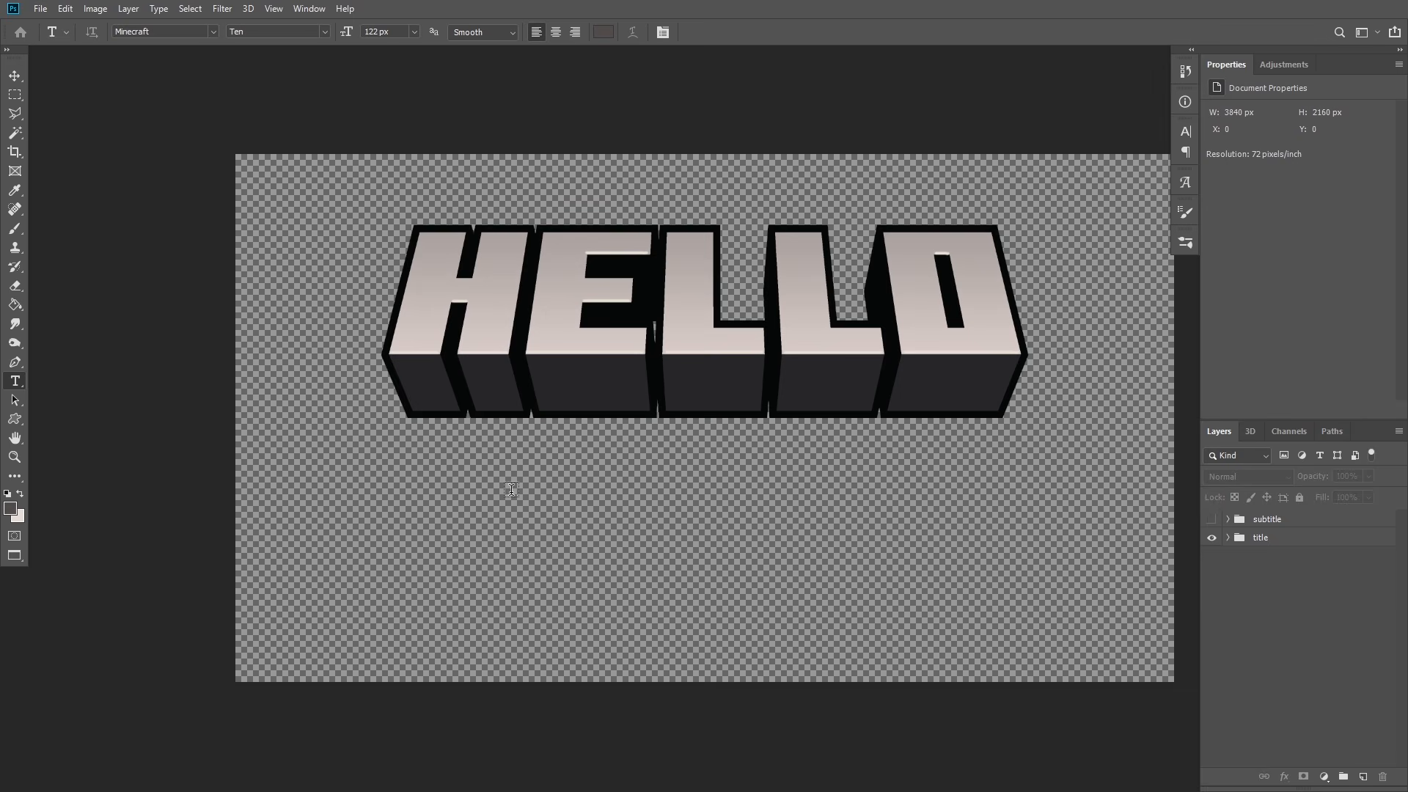
click(433, 511)
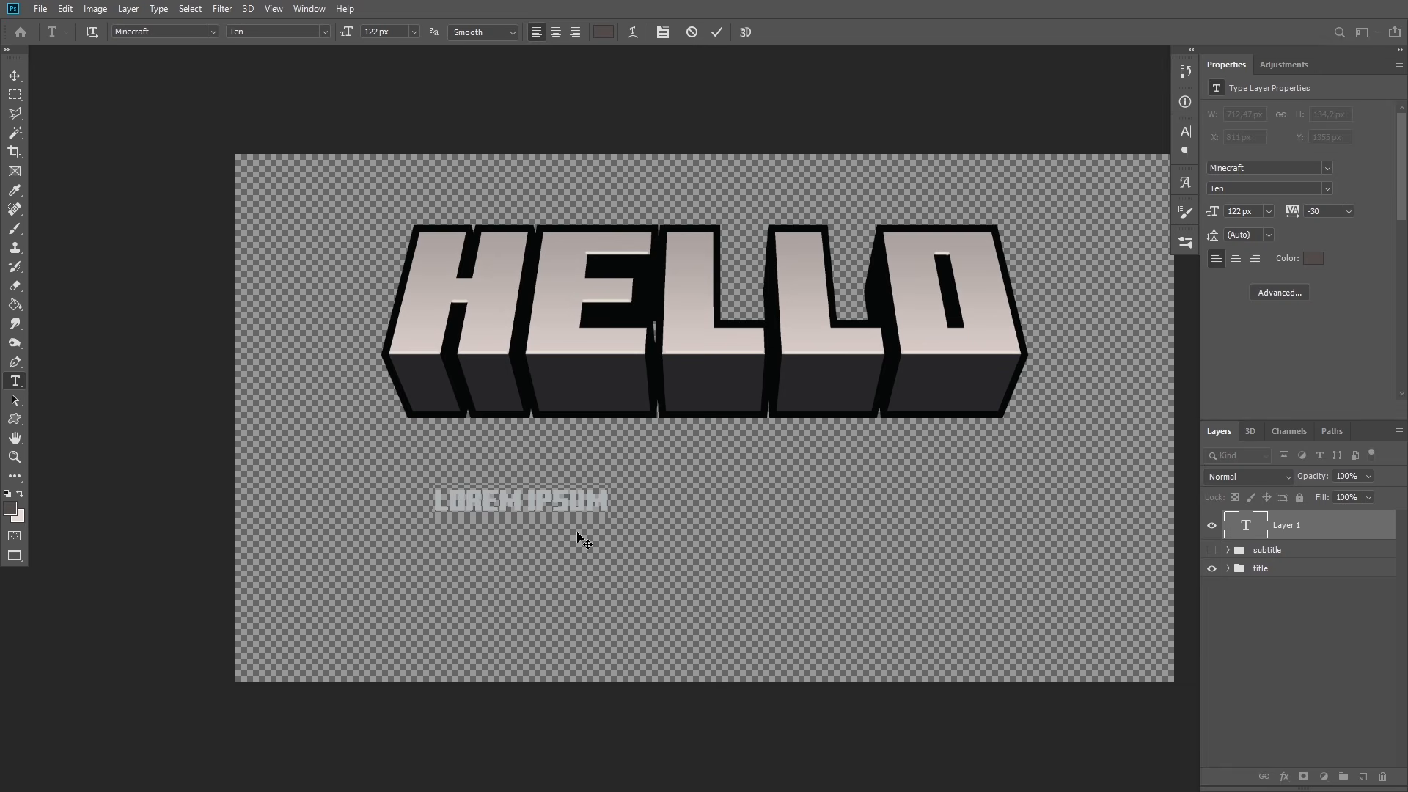
text(COO)
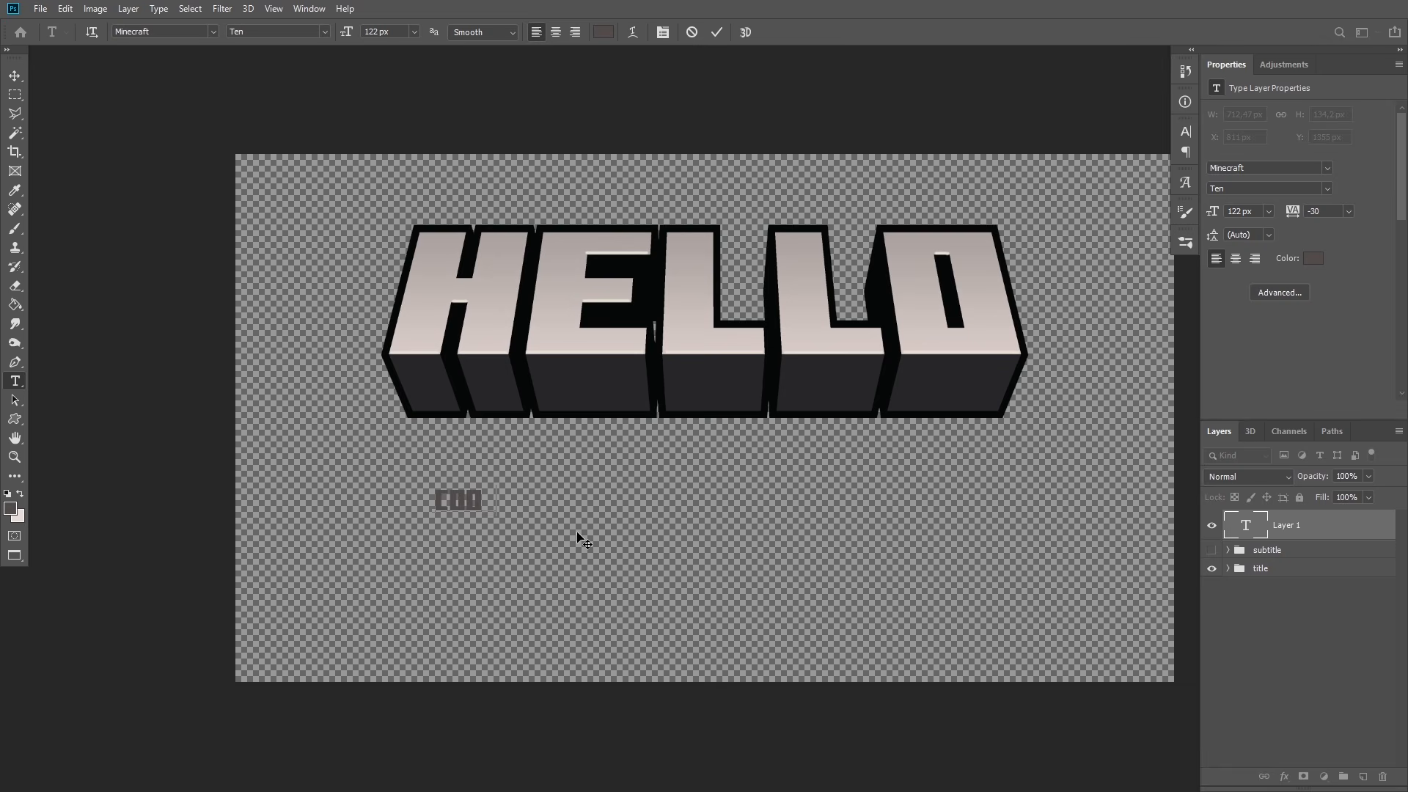
text(L UPDATE!!)
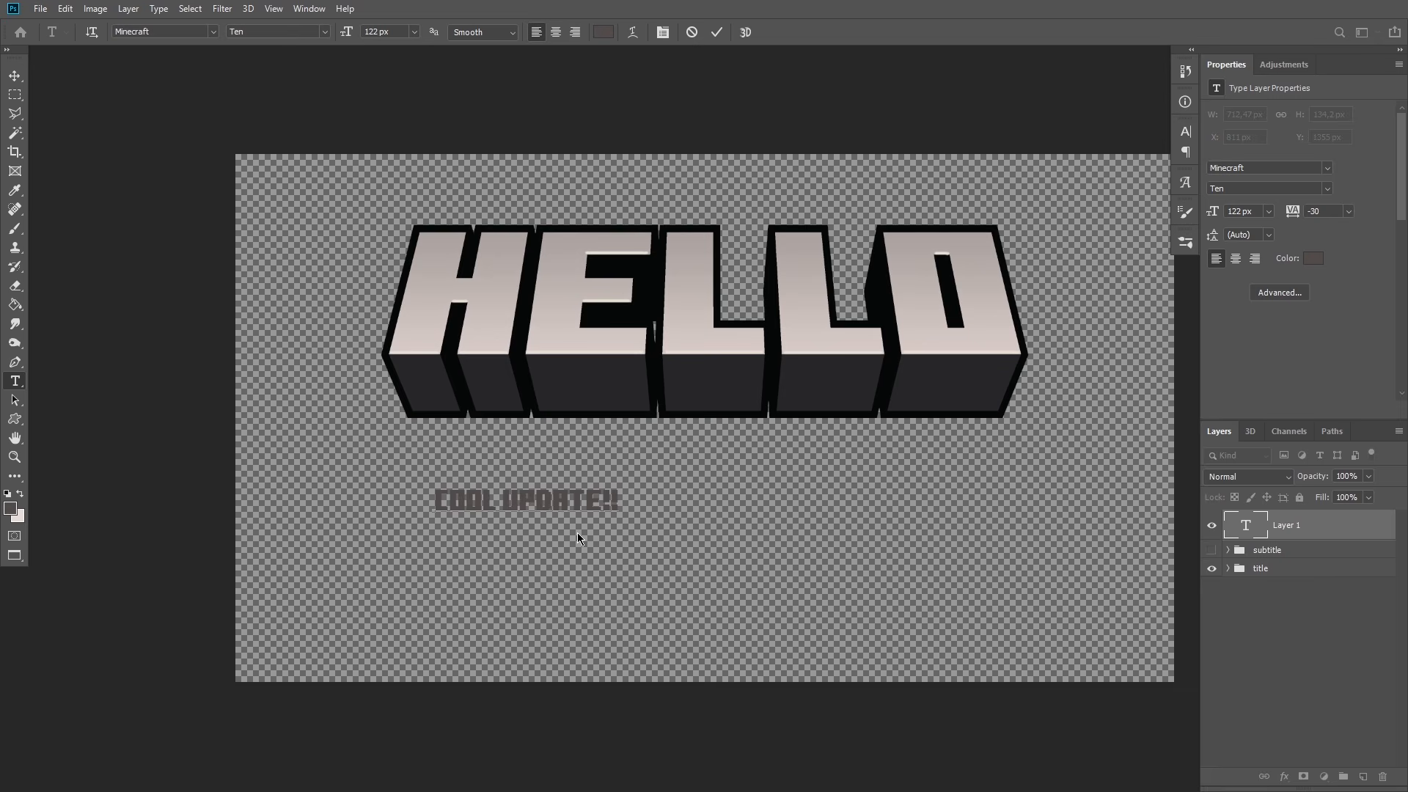
text(!)
Step: Recolour the whole COOL UPDATE!!! text to bright blue #2596ff
key(ctrl+a)
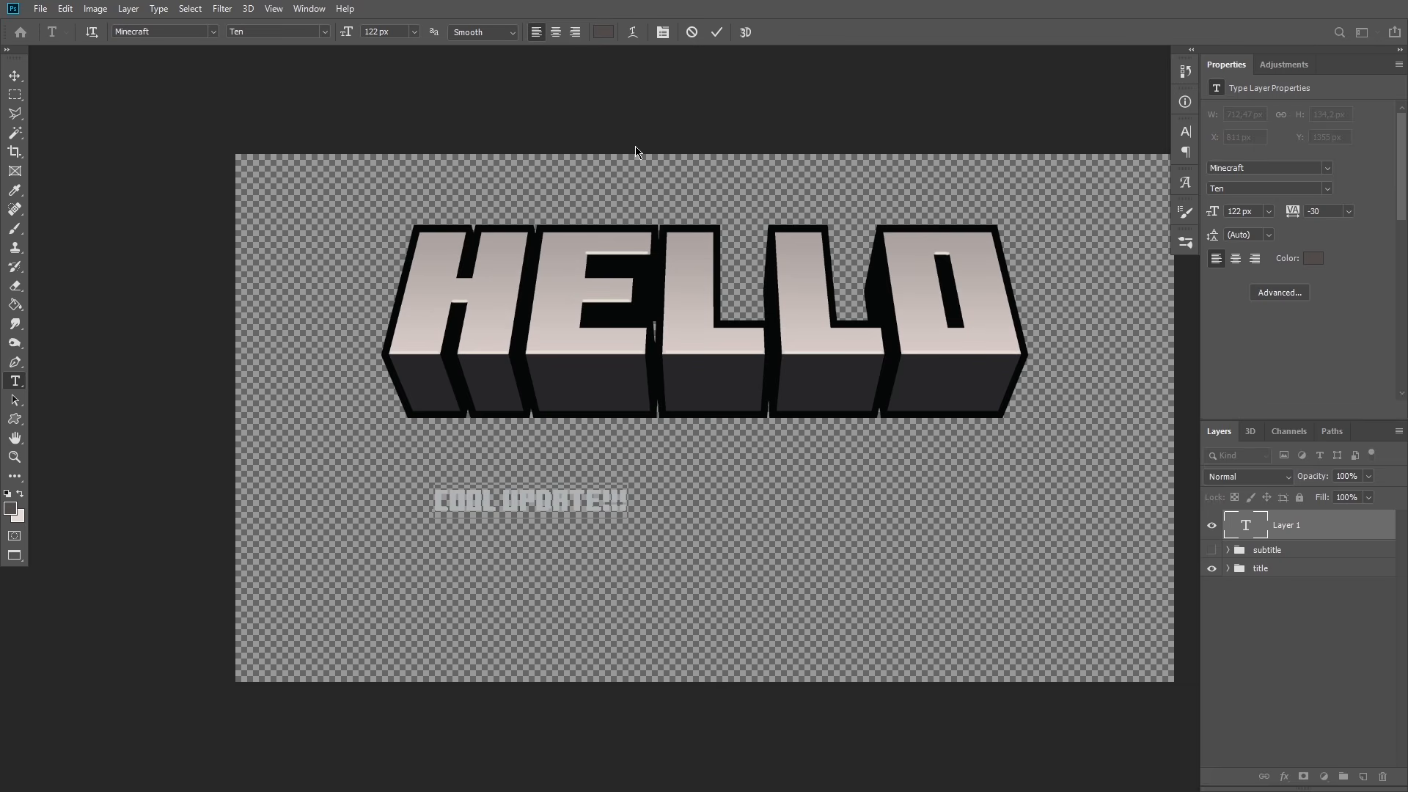
click(603, 33)
click(987, 294)
text(2596ff)
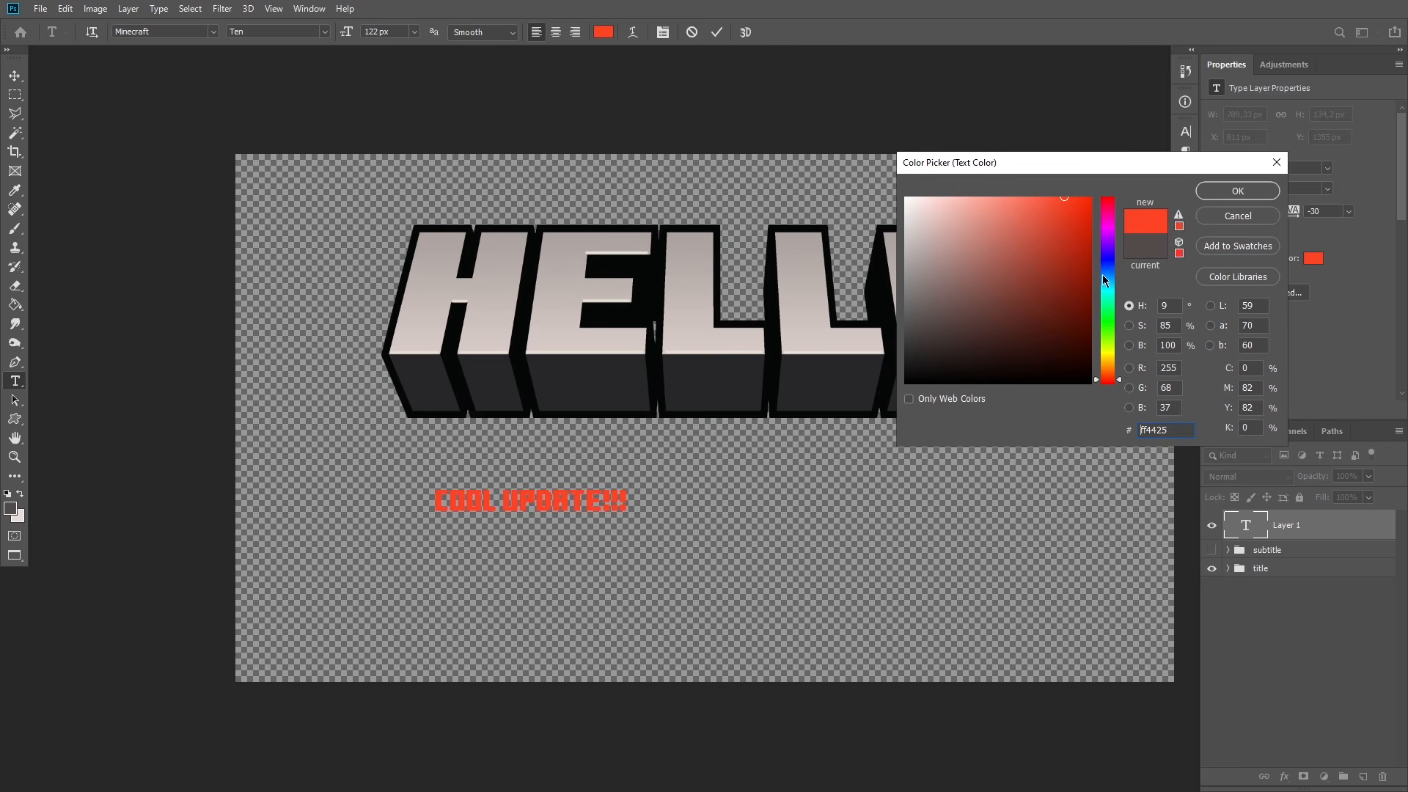
click(1226, 196)
click(15, 75)
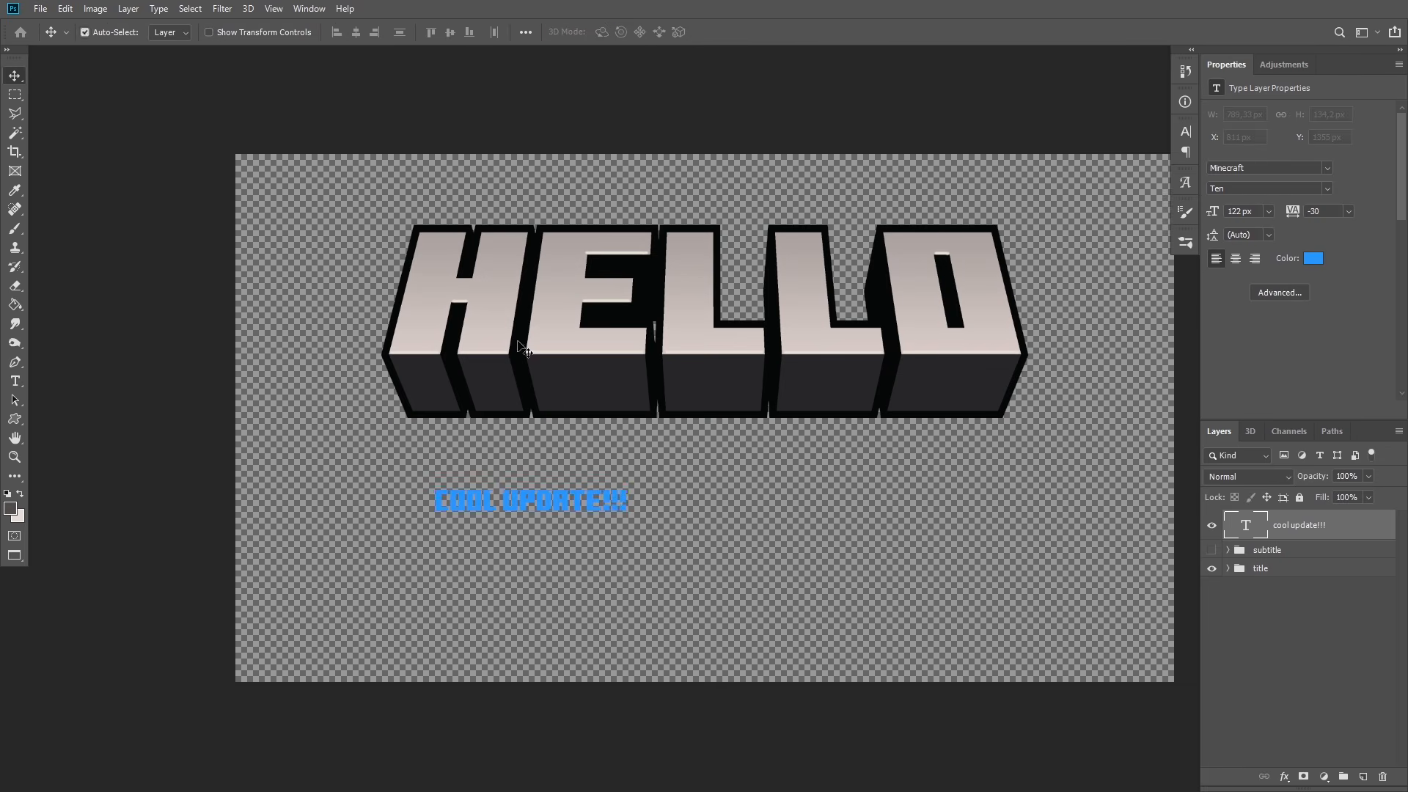
Step: Scale the COOL UPDATE!!! text to about 325%, place it directly beneath HELLO, and move its layer below the title group
key(ctrl+t)
drag(628, 502, 1063, 484)
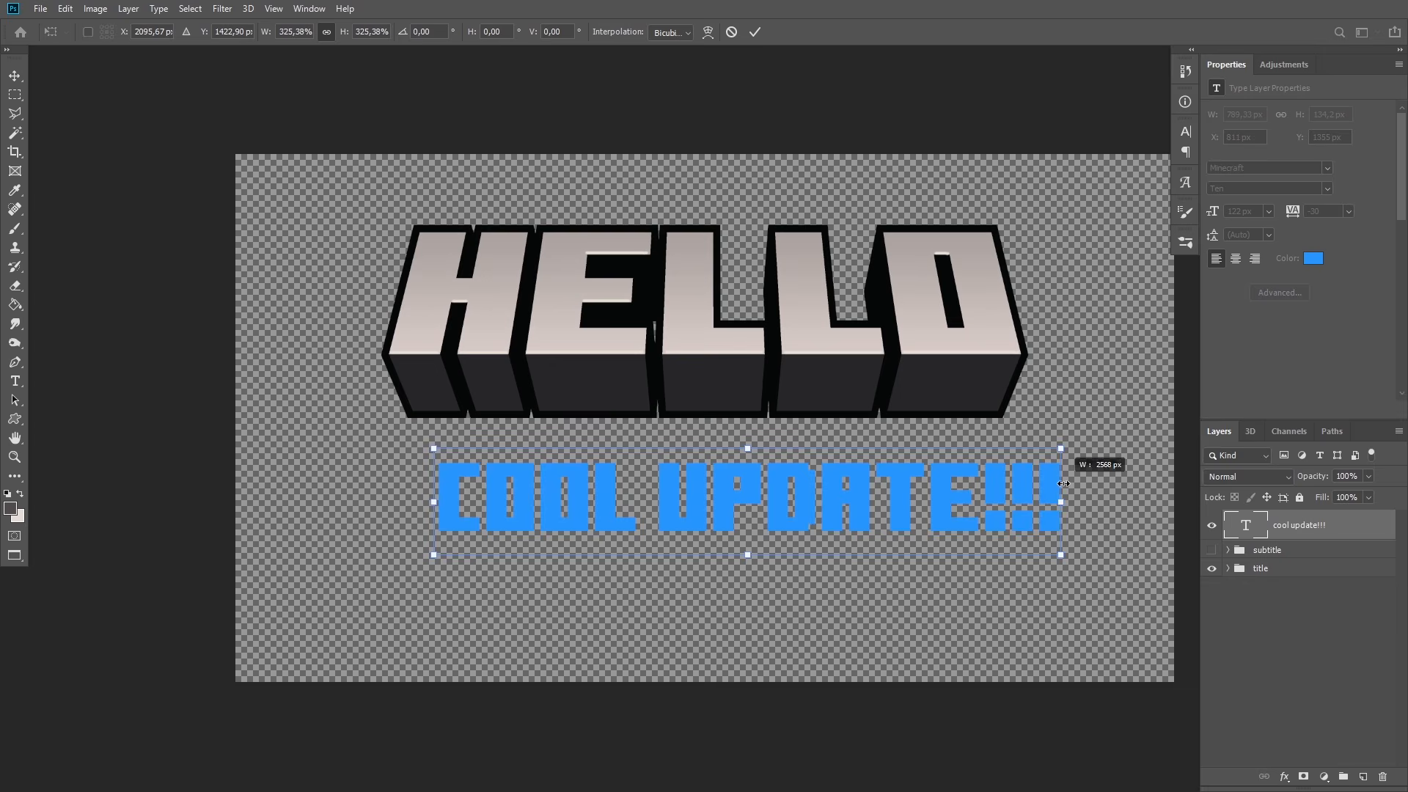
drag(842, 518, 802, 478)
key(Return)
drag(1328, 526, 1304, 576)
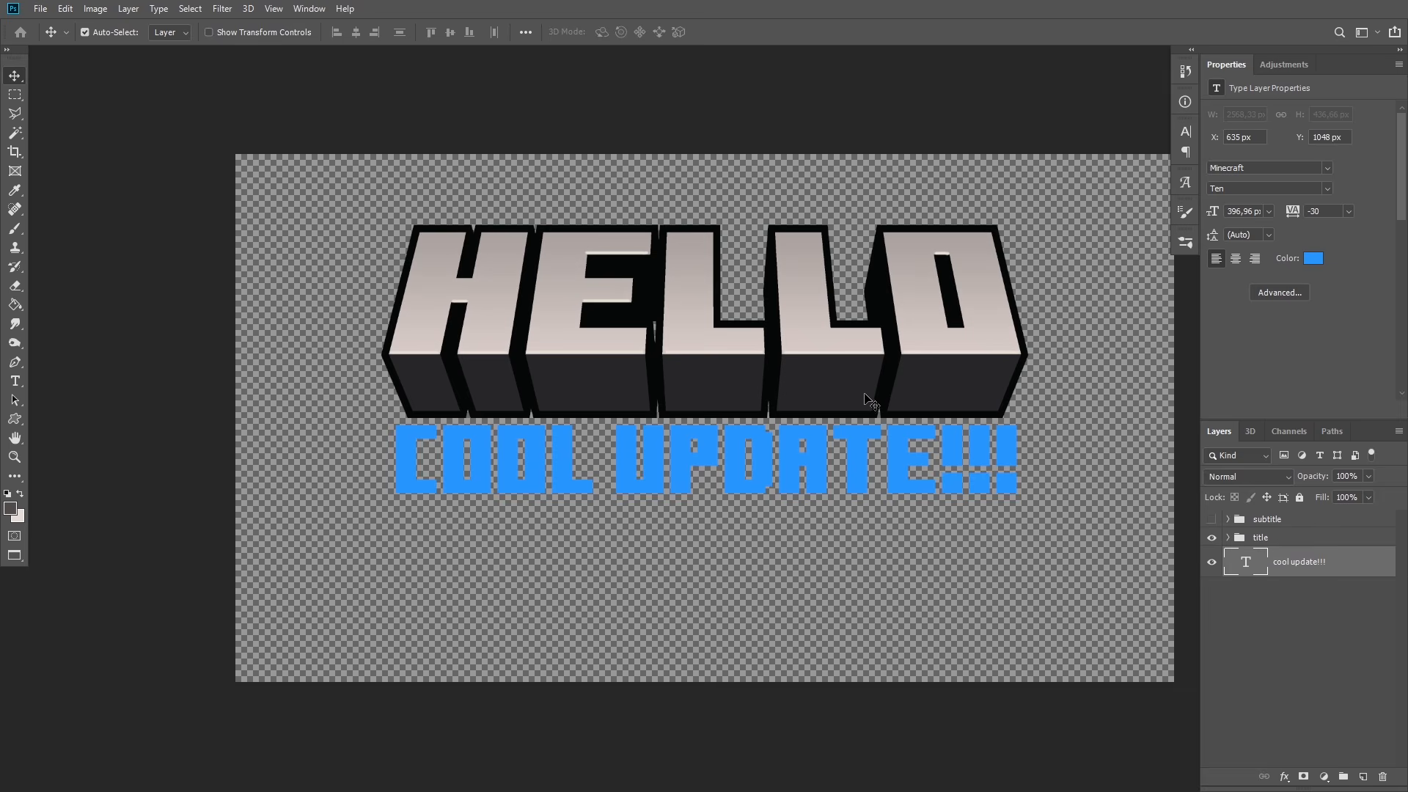
Step: Turn the COOL UPDATE!!! text into a 3D extrusion, tilt it so its top faces recede behind HELLO, and shift it along X
right_click(1349, 568)
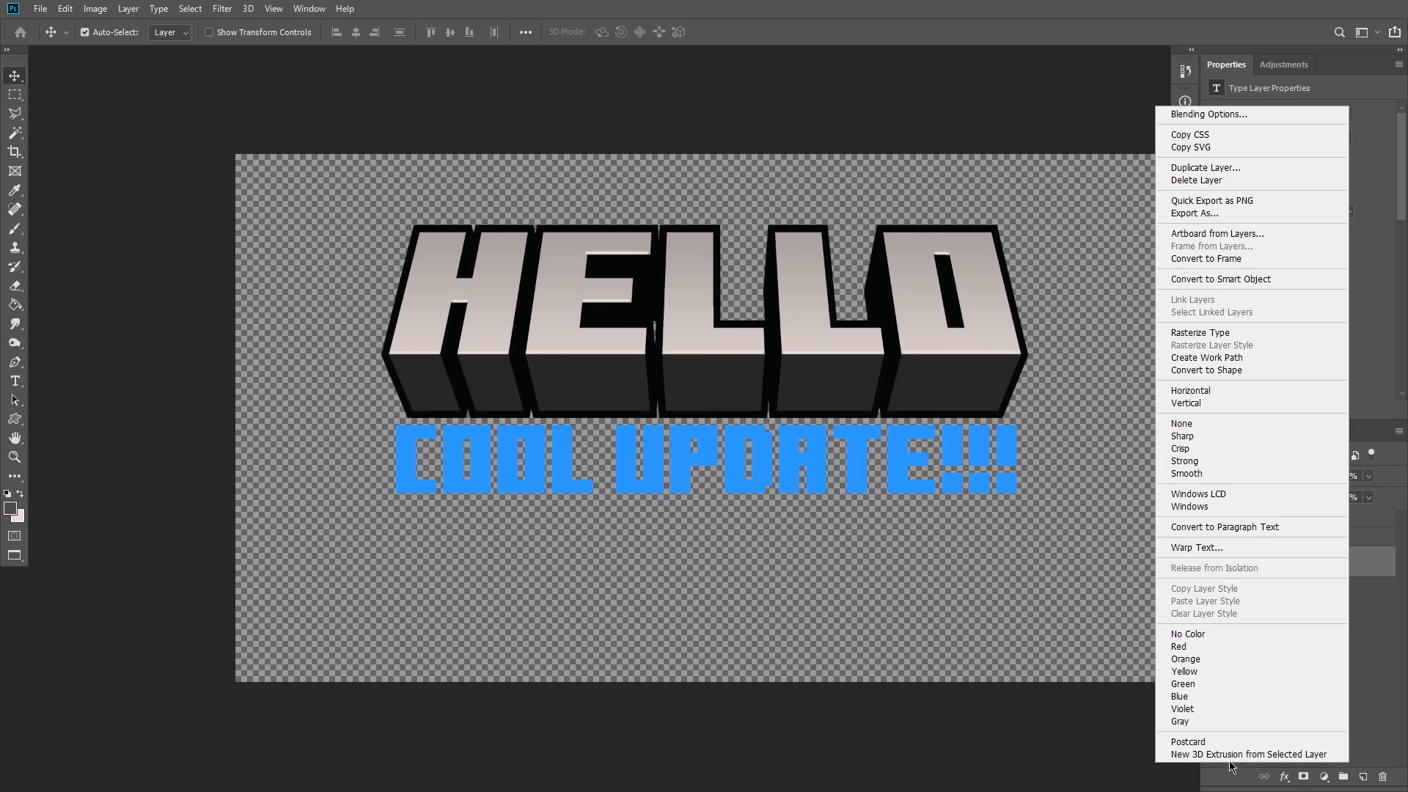
click(1223, 755)
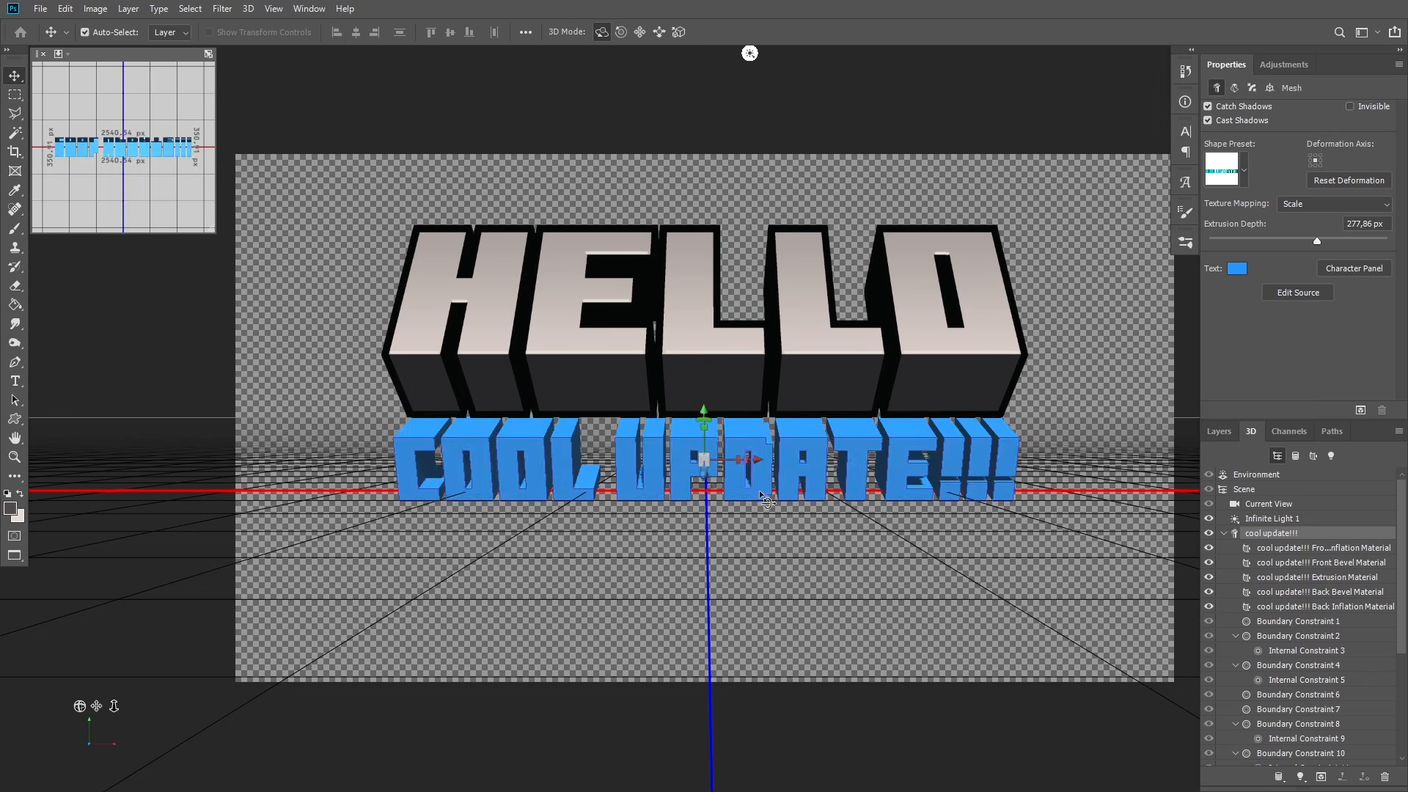
drag(719, 456, 707, 401)
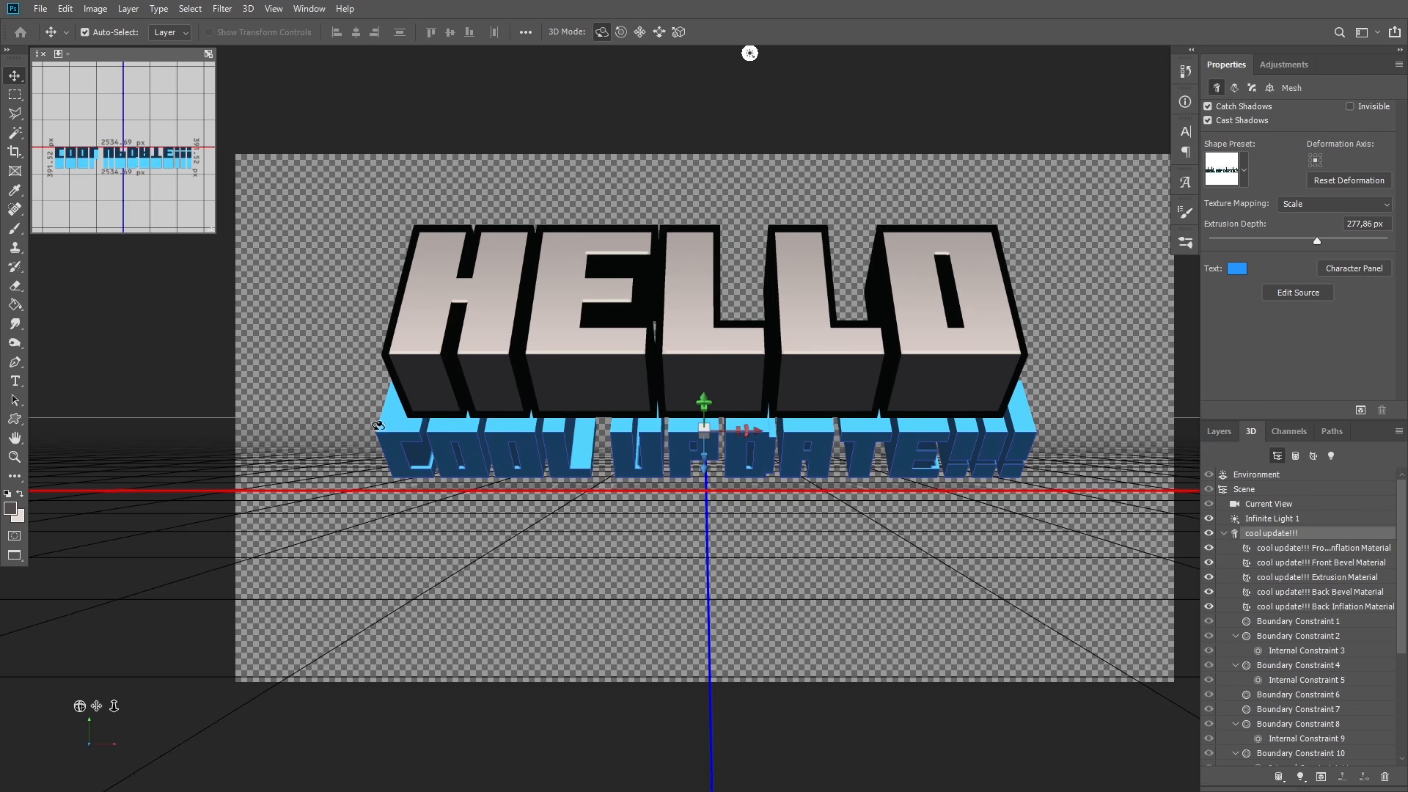
drag(703, 402, 703, 398)
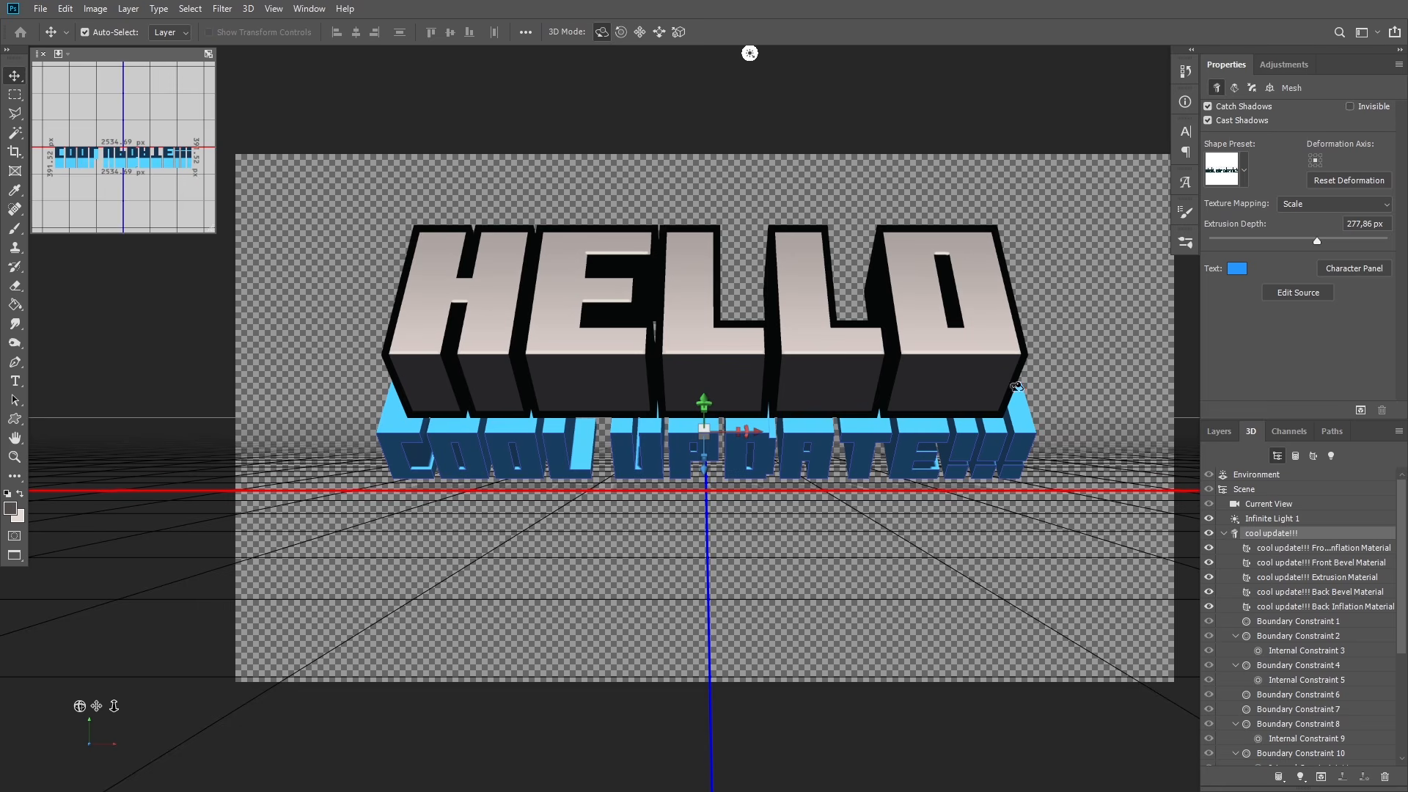
drag(761, 433, 758, 433)
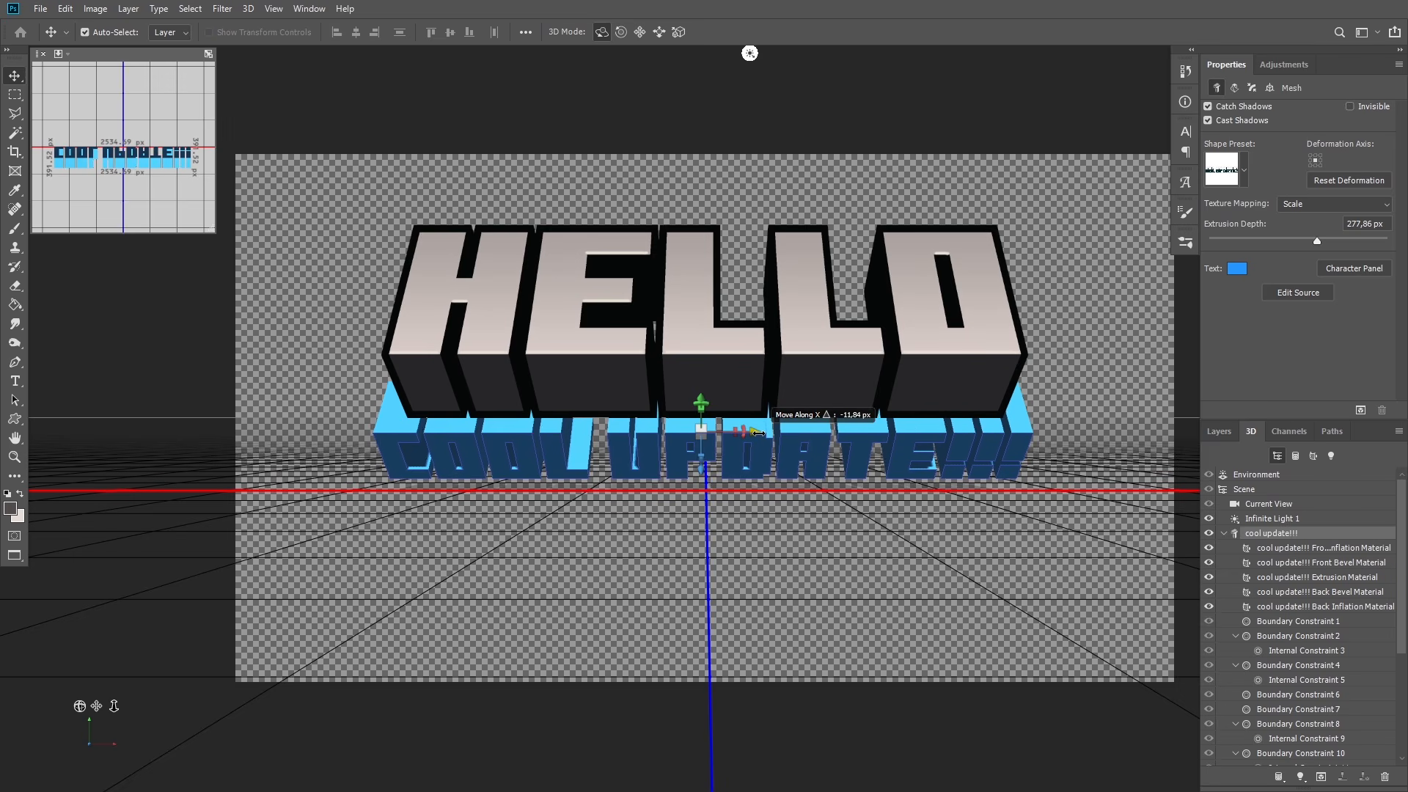
Step: Deepen the 3D text's extrusion to about 1266 px and move it about 6 px along X to align it under HELLO
drag(1339, 238, 1385, 239)
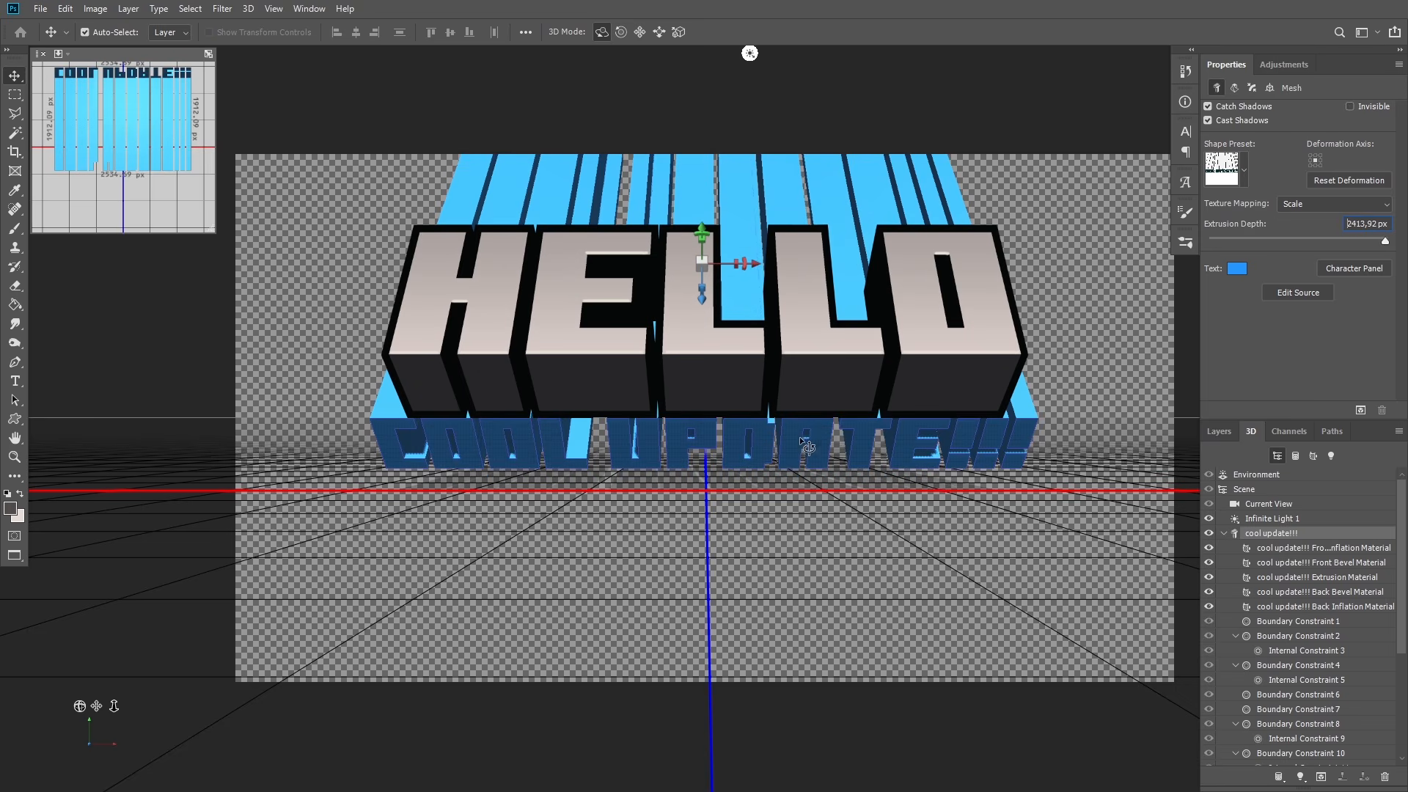
drag(1383, 245, 1356, 242)
drag(753, 347, 758, 349)
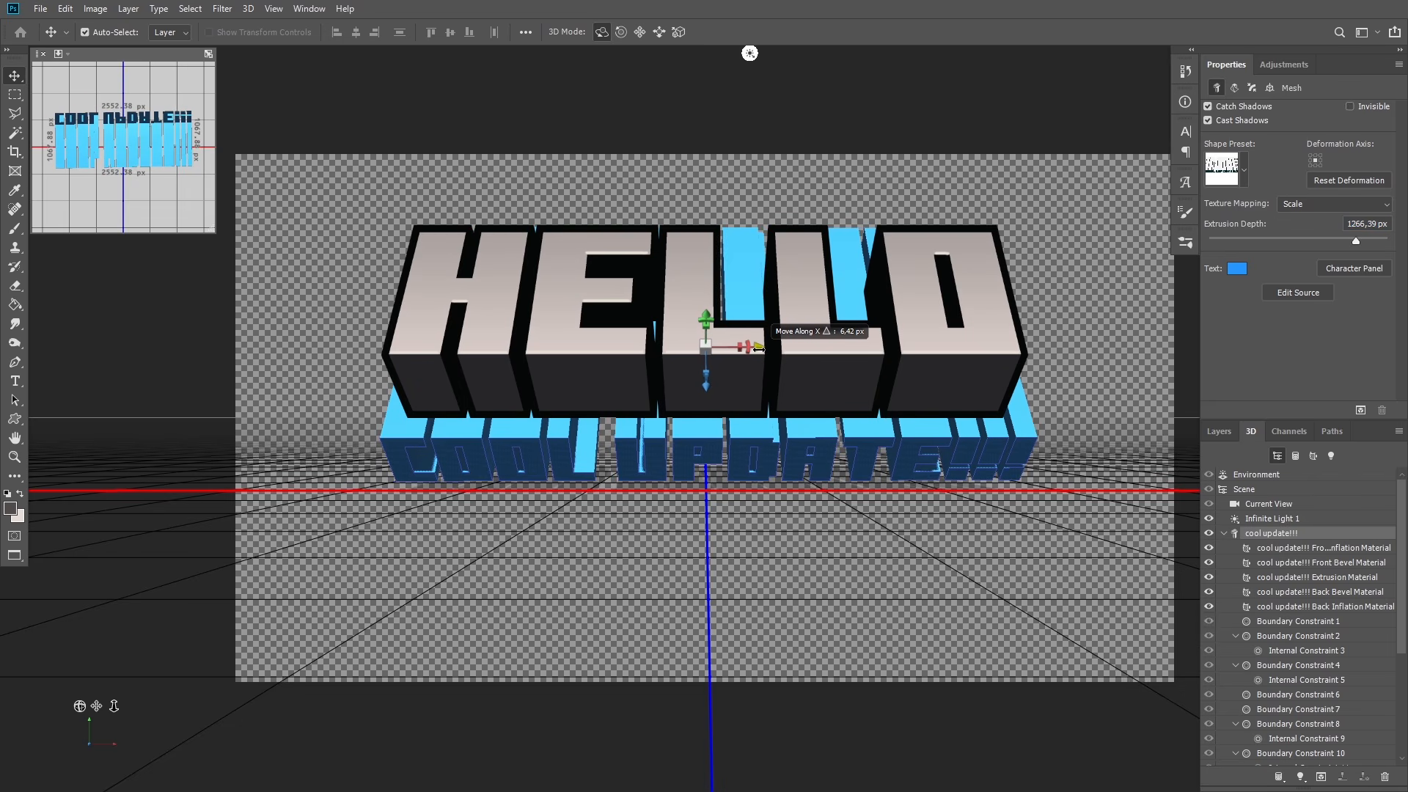
Step: Redirect Infinite Light 1 to brighten the letters' front faces and turn off Cast Shadows for the text mesh
click(1275, 518)
drag(722, 276, 698, 577)
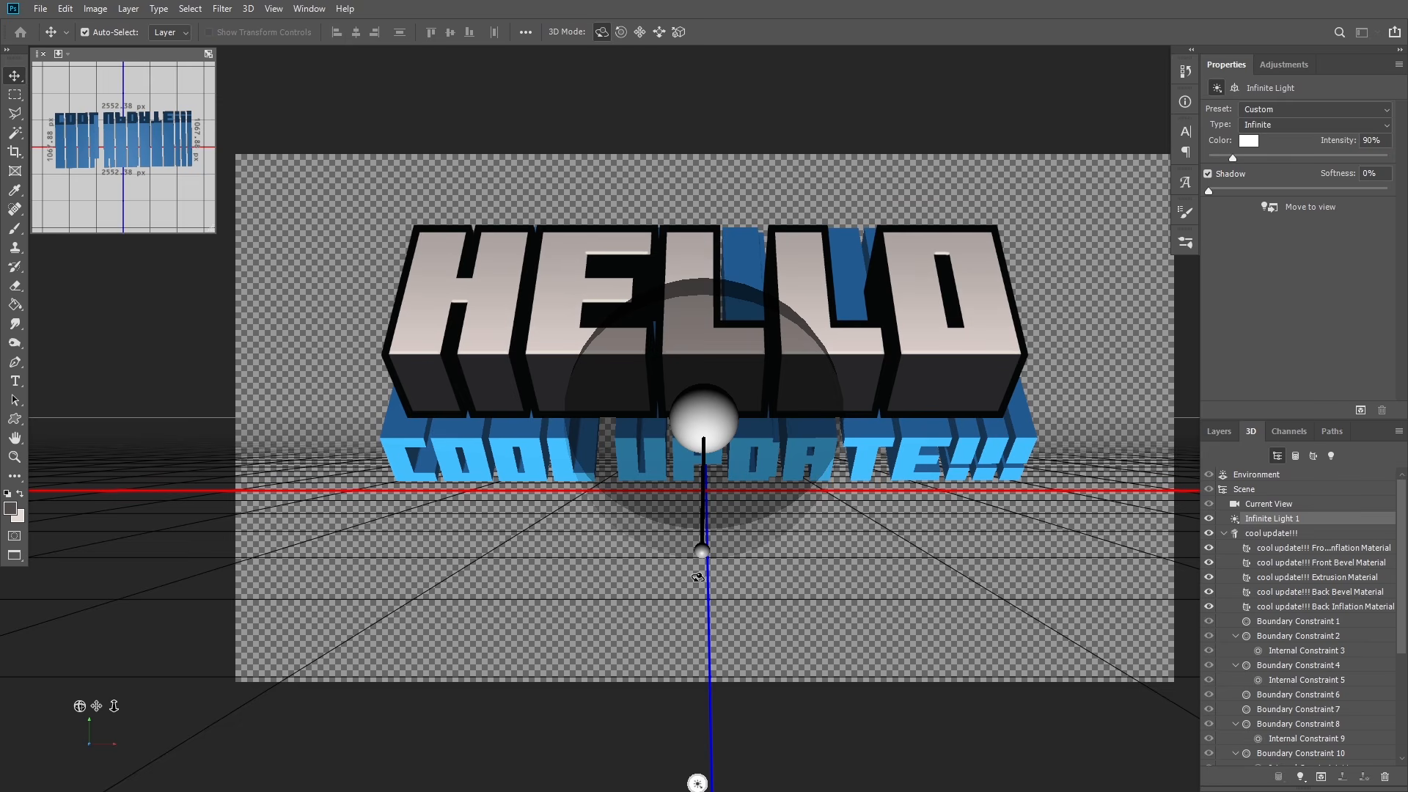
mouse_move(697, 577)
mouse_down()
mouse_move(742, 236)
mouse_move(698, 205)
mouse_move(692, 555)
mouse_move(703, 490)
mouse_up()
click(733, 455)
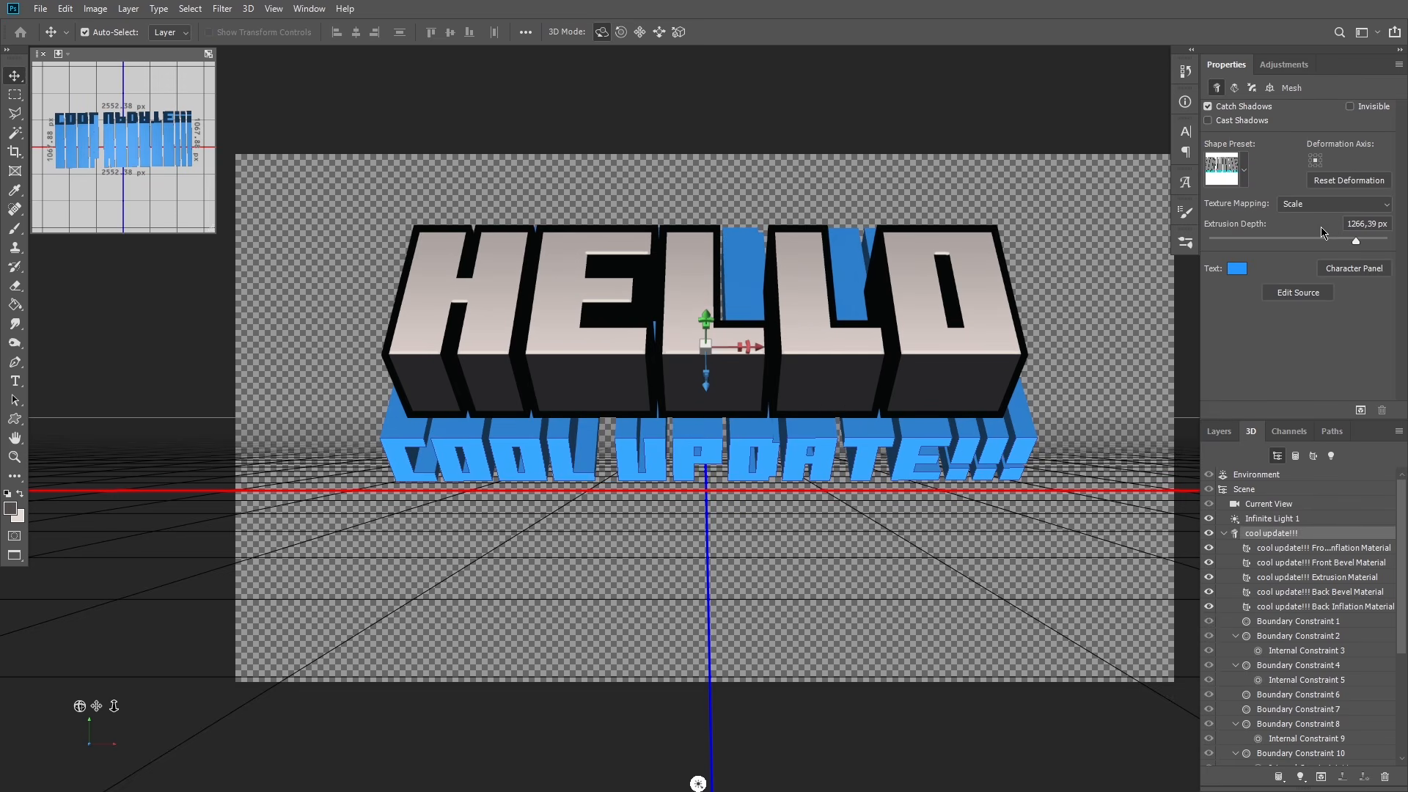
Step: Shorten the extrusion depth of the COOL UPDATE!!! text and rasterize its 3D layer
drag(1357, 246, 1341, 241)
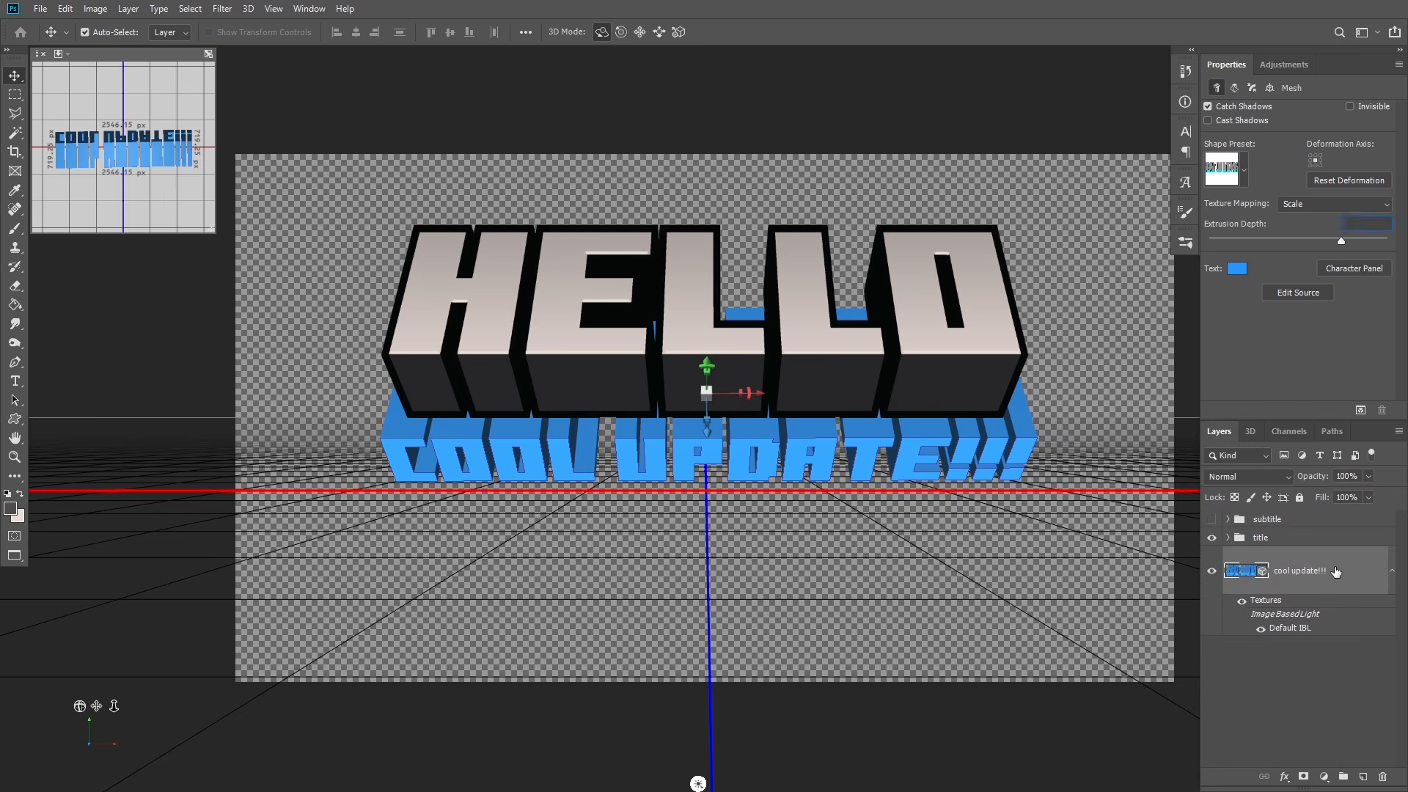
right_click(1336, 571)
click(1292, 722)
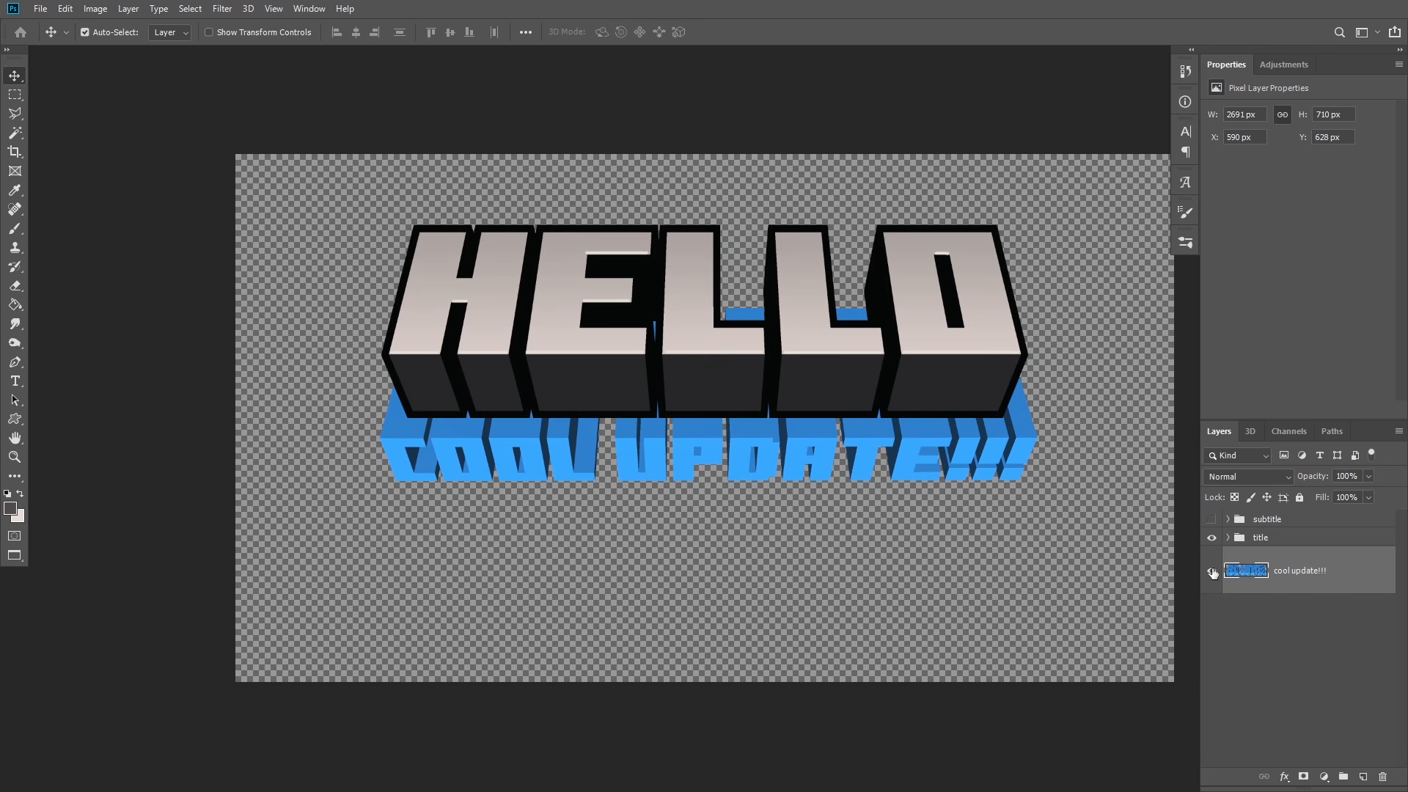
Step: Delete the part of the blue text that extends above HELLO's lower front edge, using a straight-edged Polygonal Lasso selection around it
key(ctrl+plus)
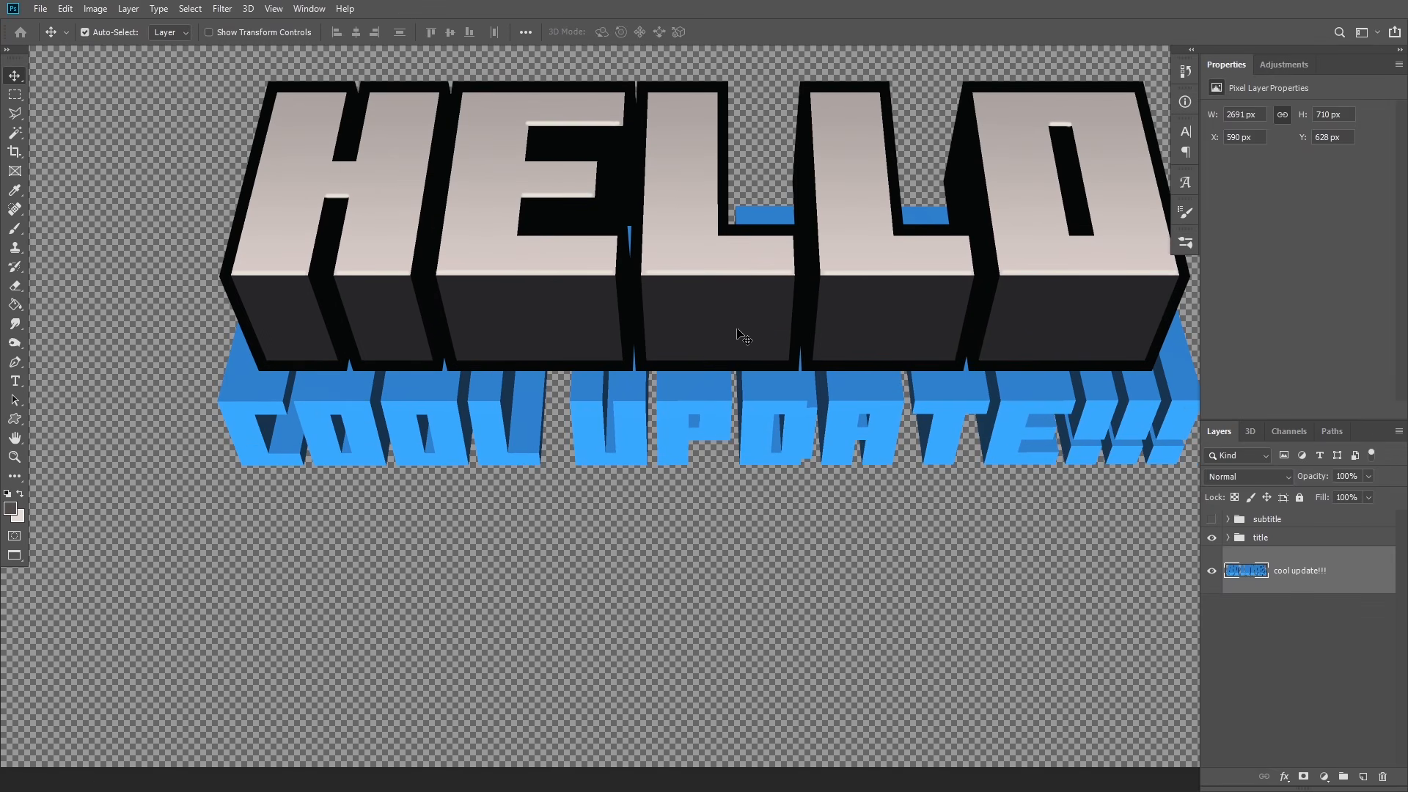
key(ctrl+plus)
key(ctrl+minus)
key(ctrl+minus)
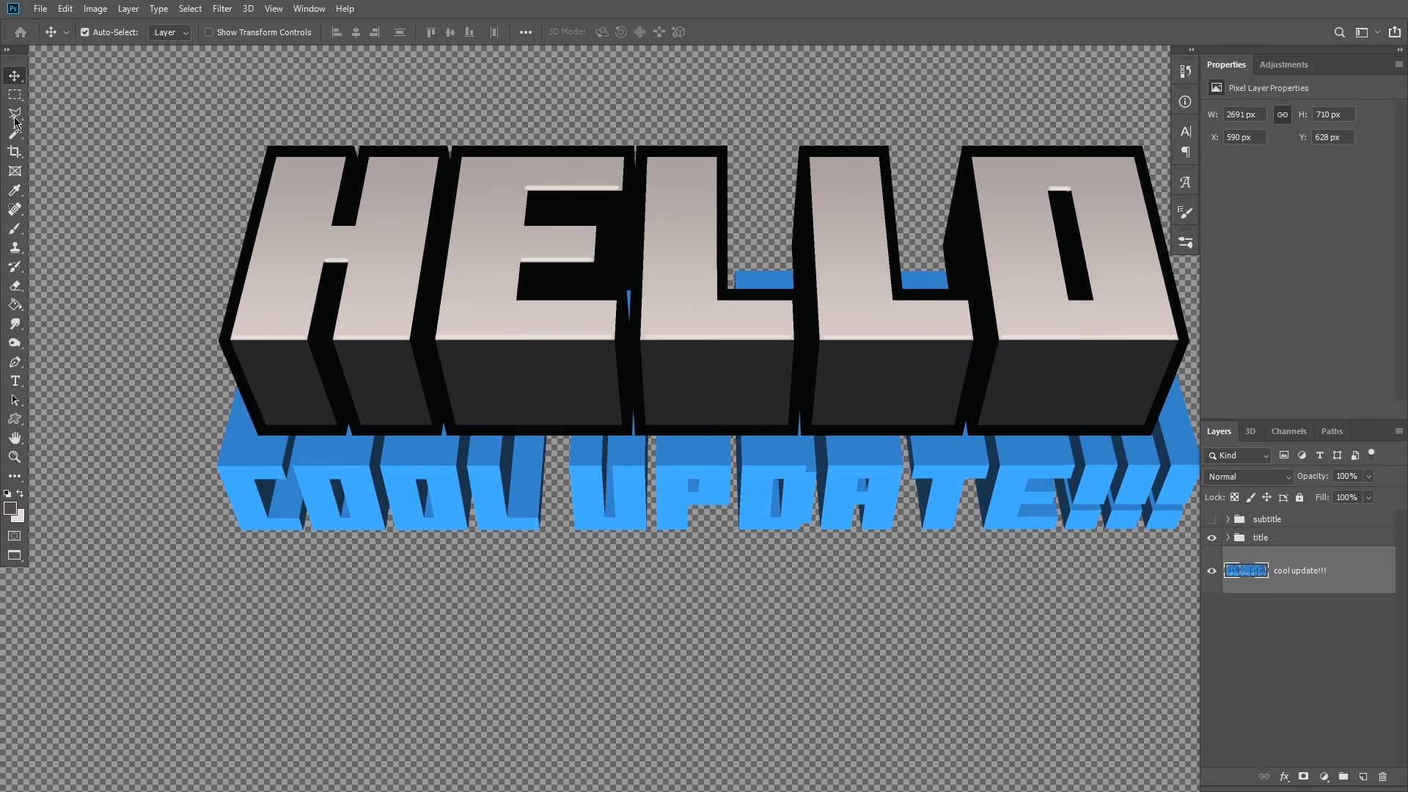
click(16, 115)
click(148, 346)
shift+click(1190, 345)
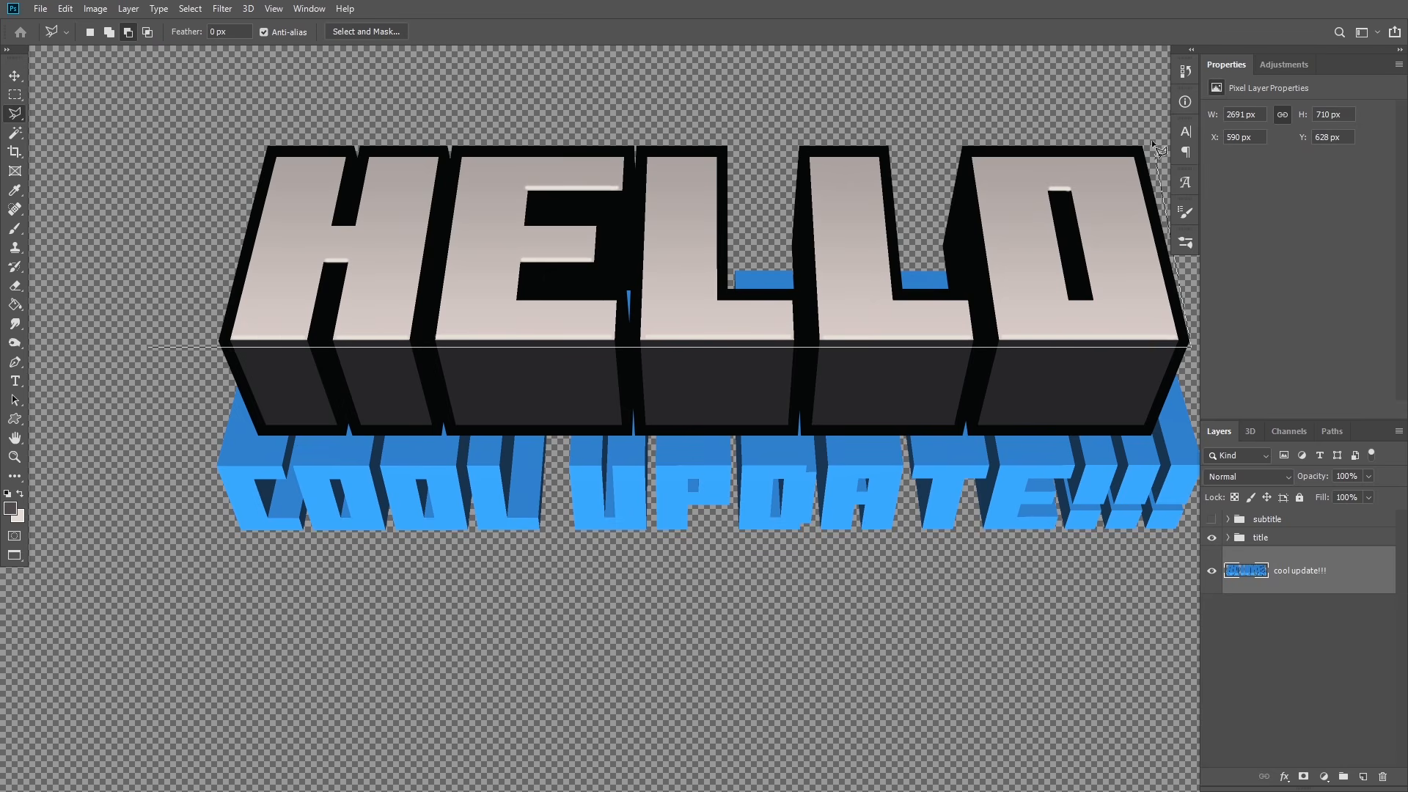
click(1144, 107)
scroll(660, 220, up, 1)
click(238, 112)
click(90, 253)
click(148, 362)
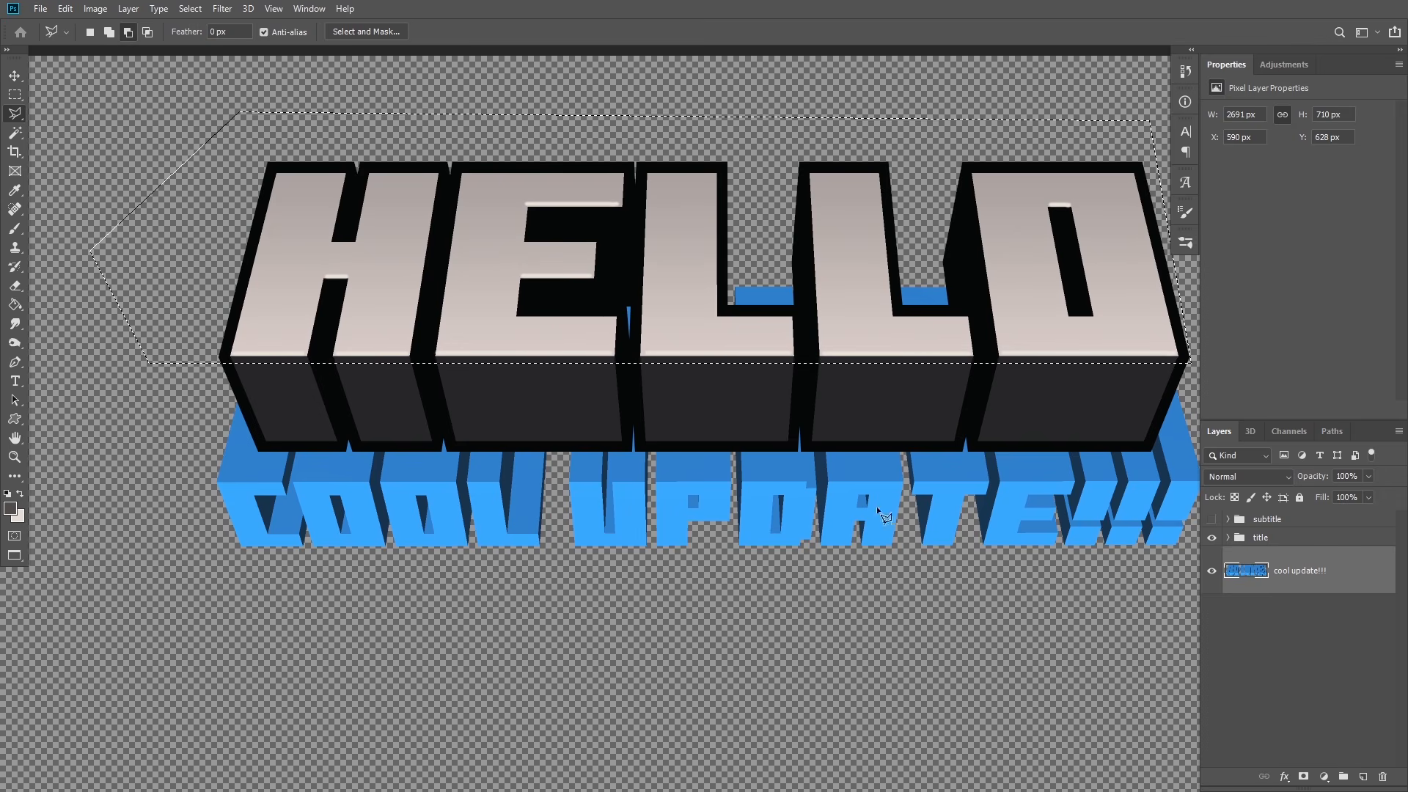
key(Delete)
key(ctrl+d)
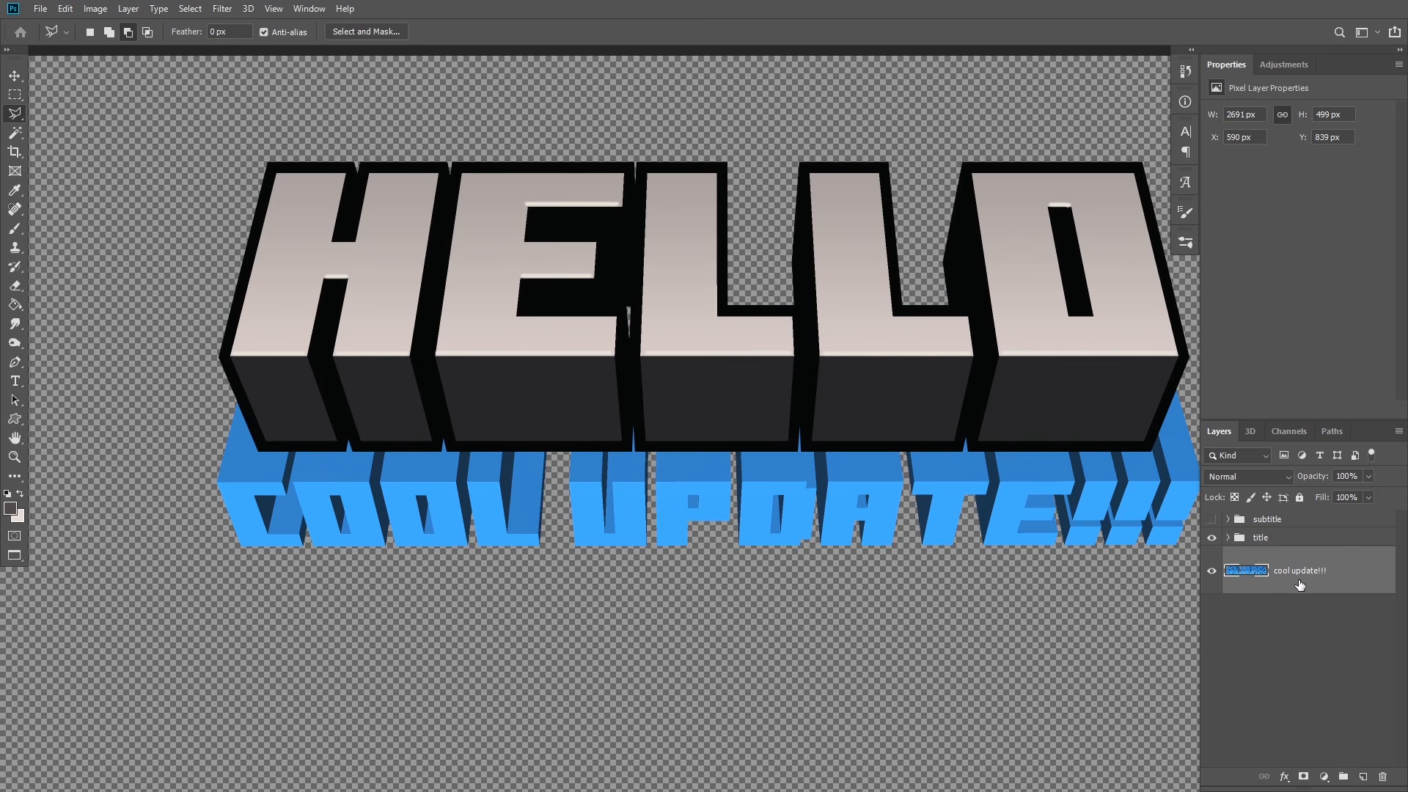
Step: Hide the title group to isolate the COOL UPDATE!!! layer
click(1210, 537)
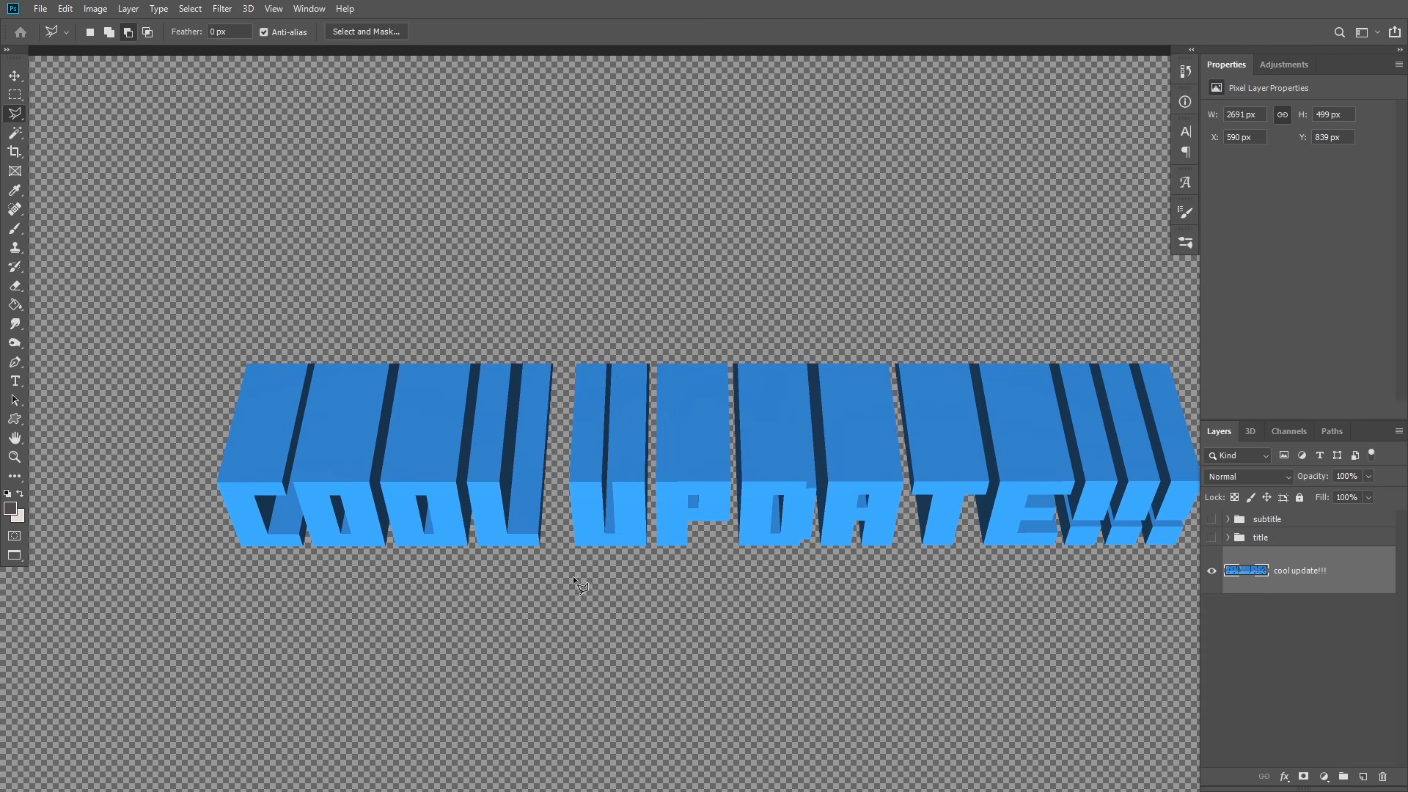
key(h)
drag(849, 670, 694, 507)
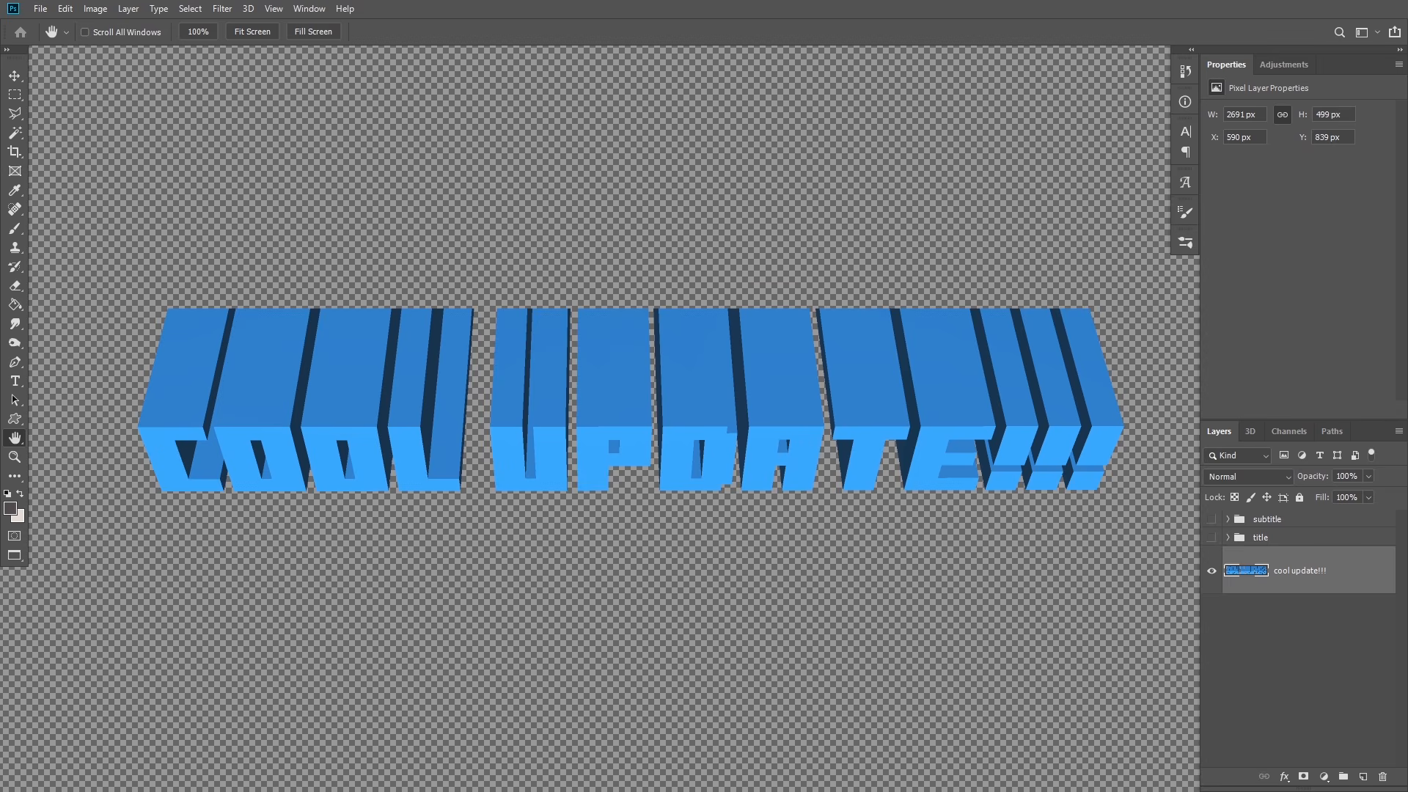
Step: Set the background colour to blue #009cff and the foreground colour to cyan #00fcff
click(11, 508)
mouse_move(1111, 281)
mouse_down()
mouse_move(1110, 264)
mouse_move(1103, 275)
mouse_up()
drag(1078, 212, 1102, 170)
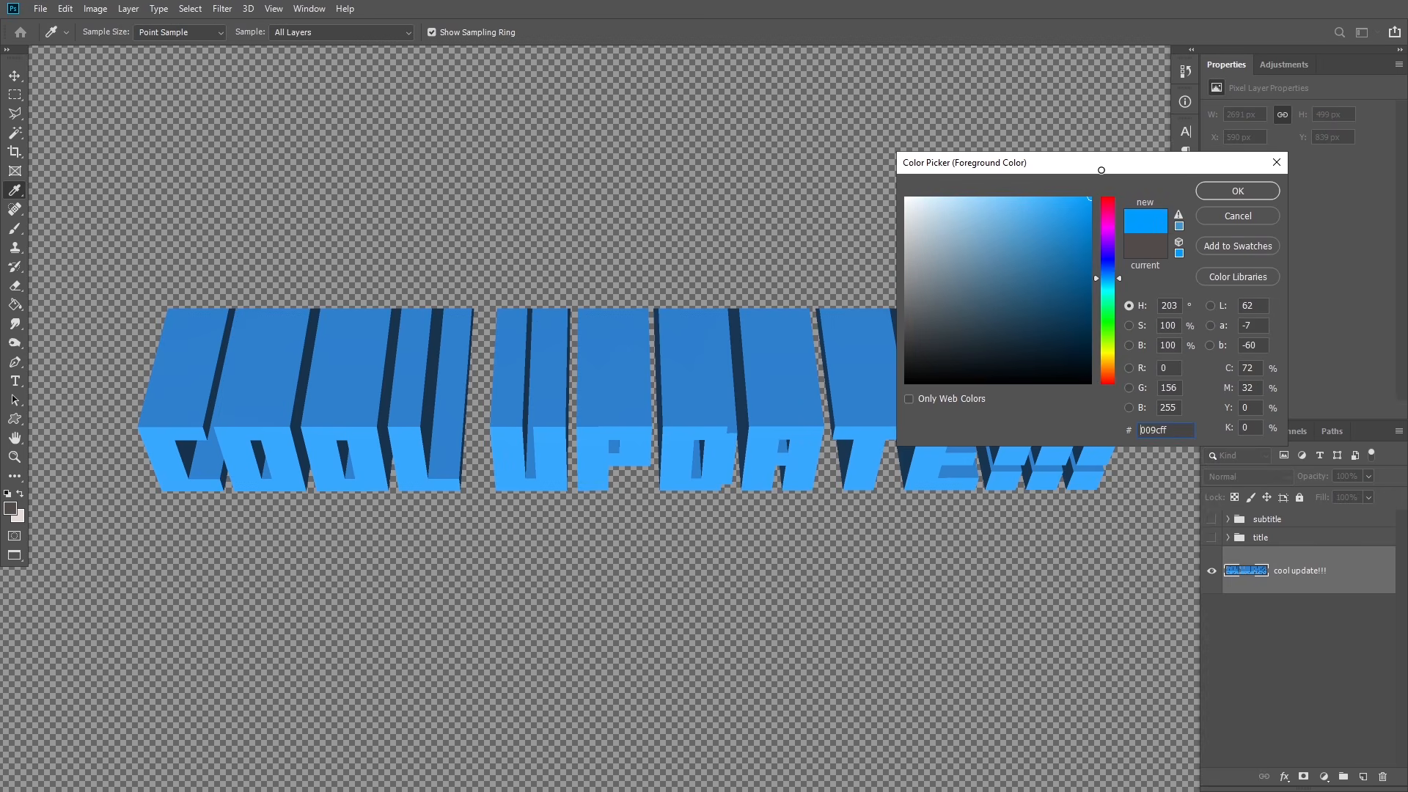
click(1238, 192)
key(x)
click(11, 508)
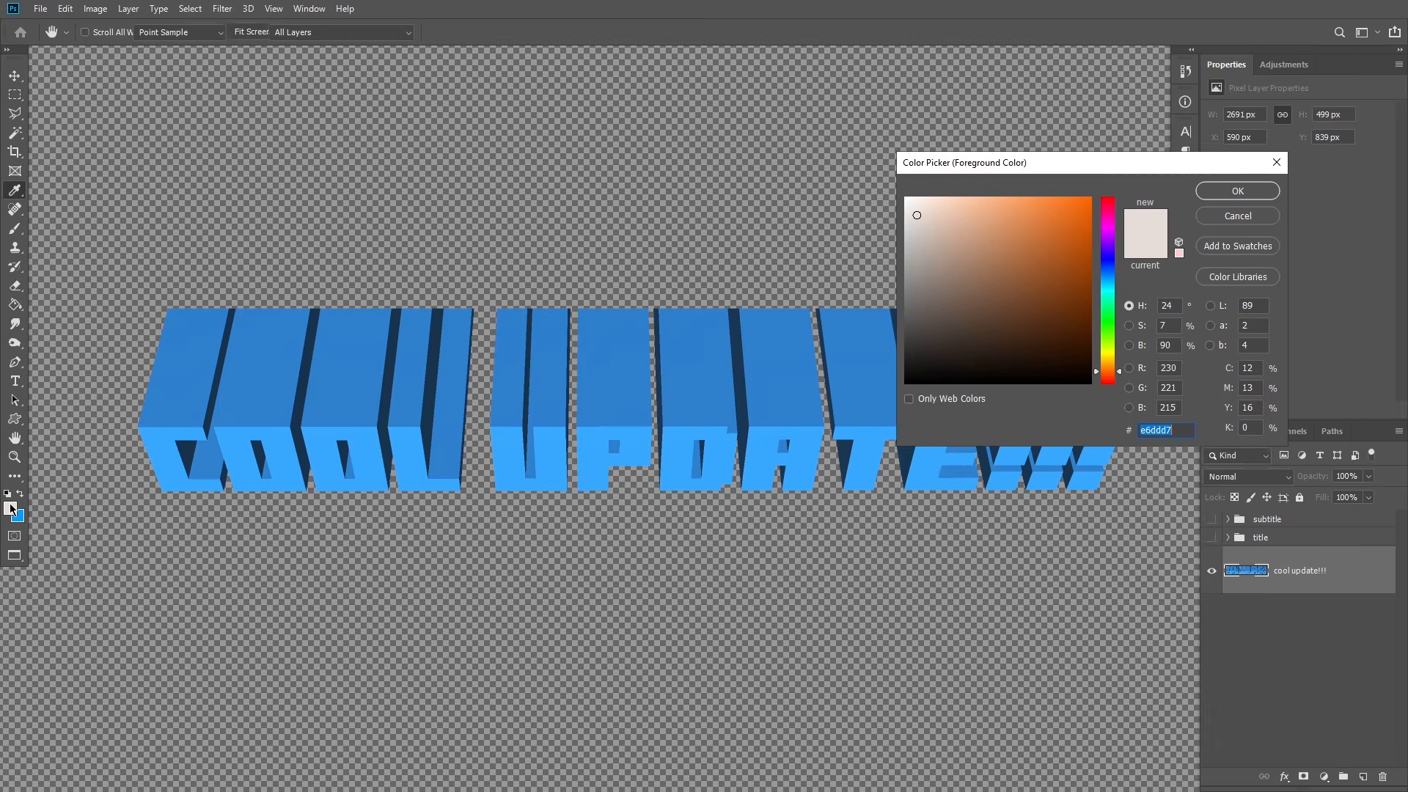
click(1105, 289)
drag(1048, 279, 1129, 162)
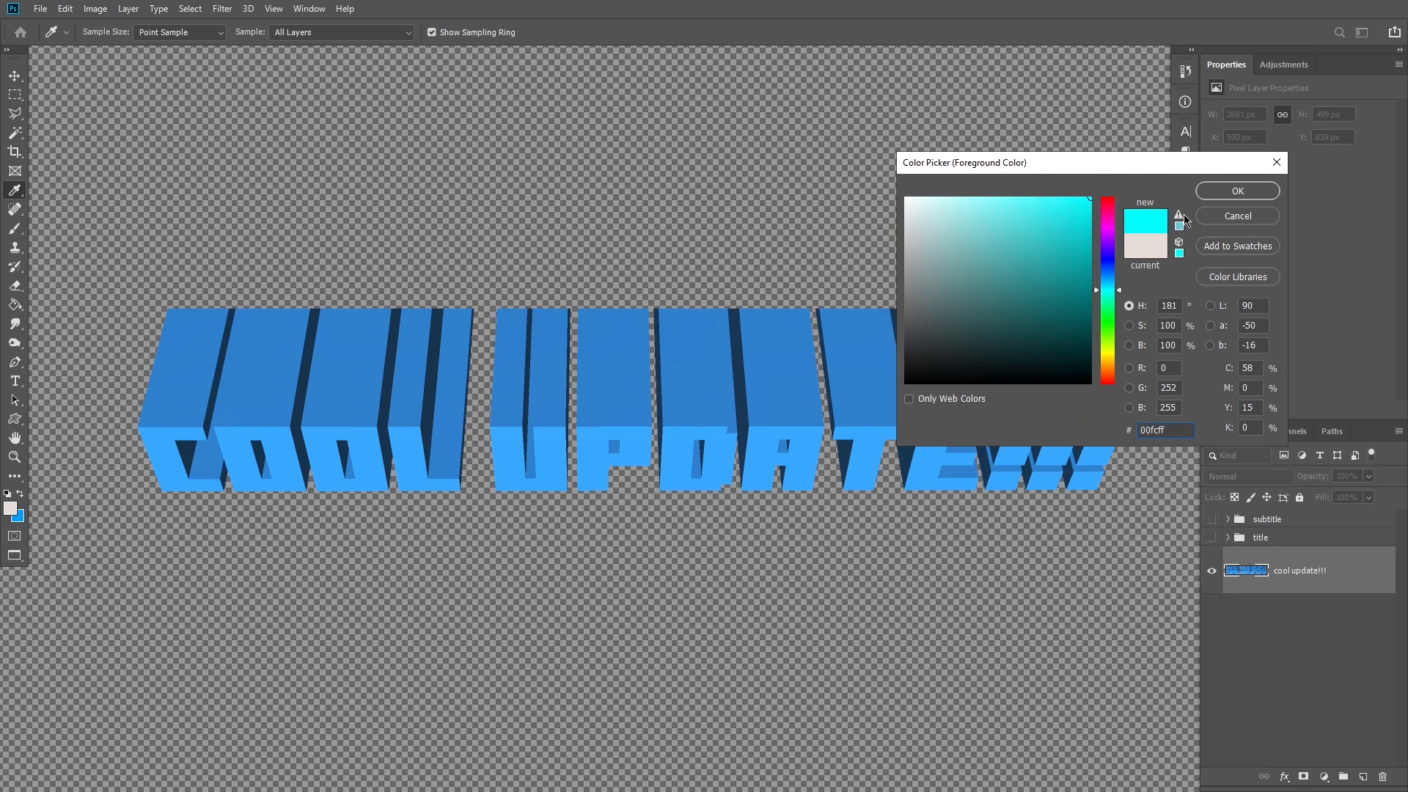
click(1237, 192)
key(h)
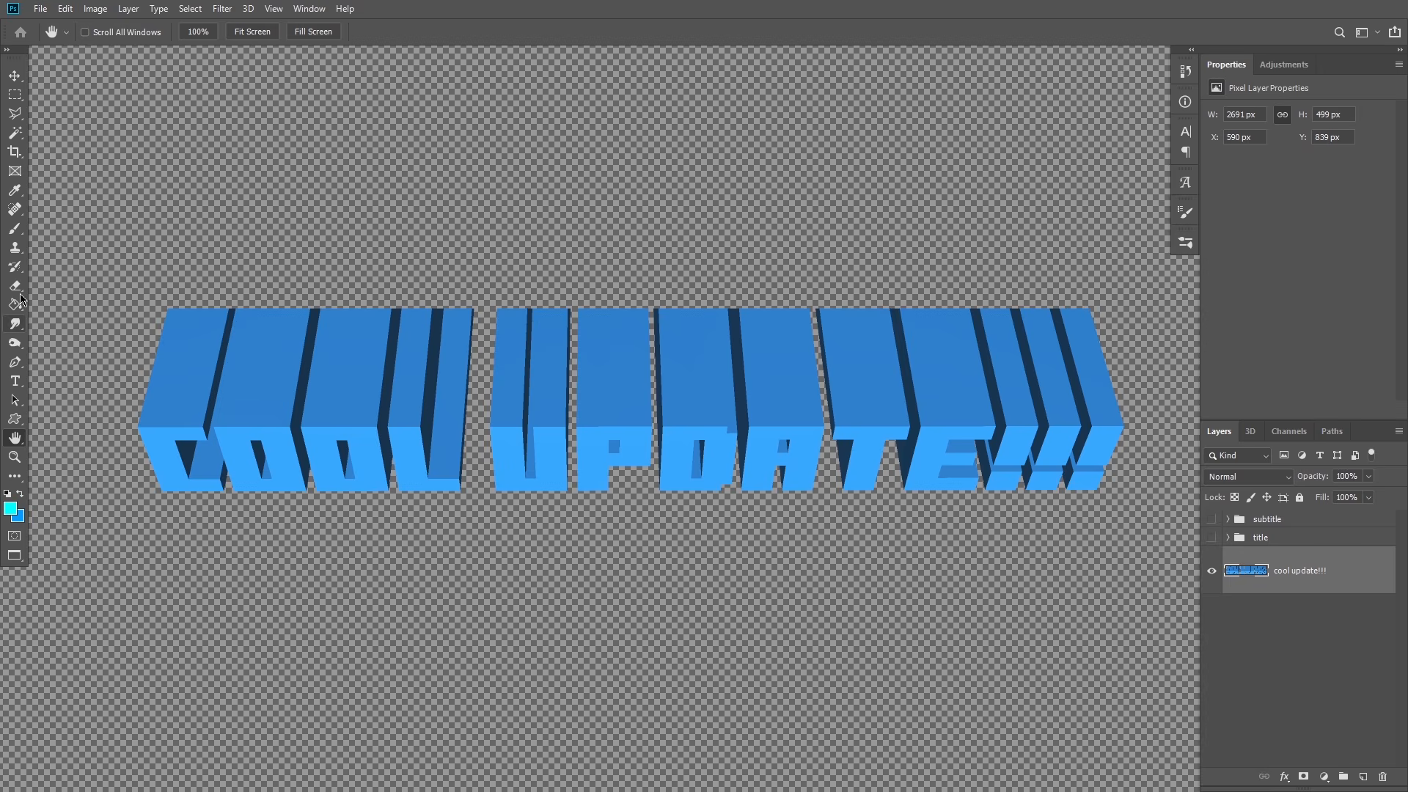
Step: Fill all front faces of the COOL UPDATE!!! letters with a vertical cyan-to-blue linear gradient, cyan at their upper edges, and clear the selection
click(21, 138)
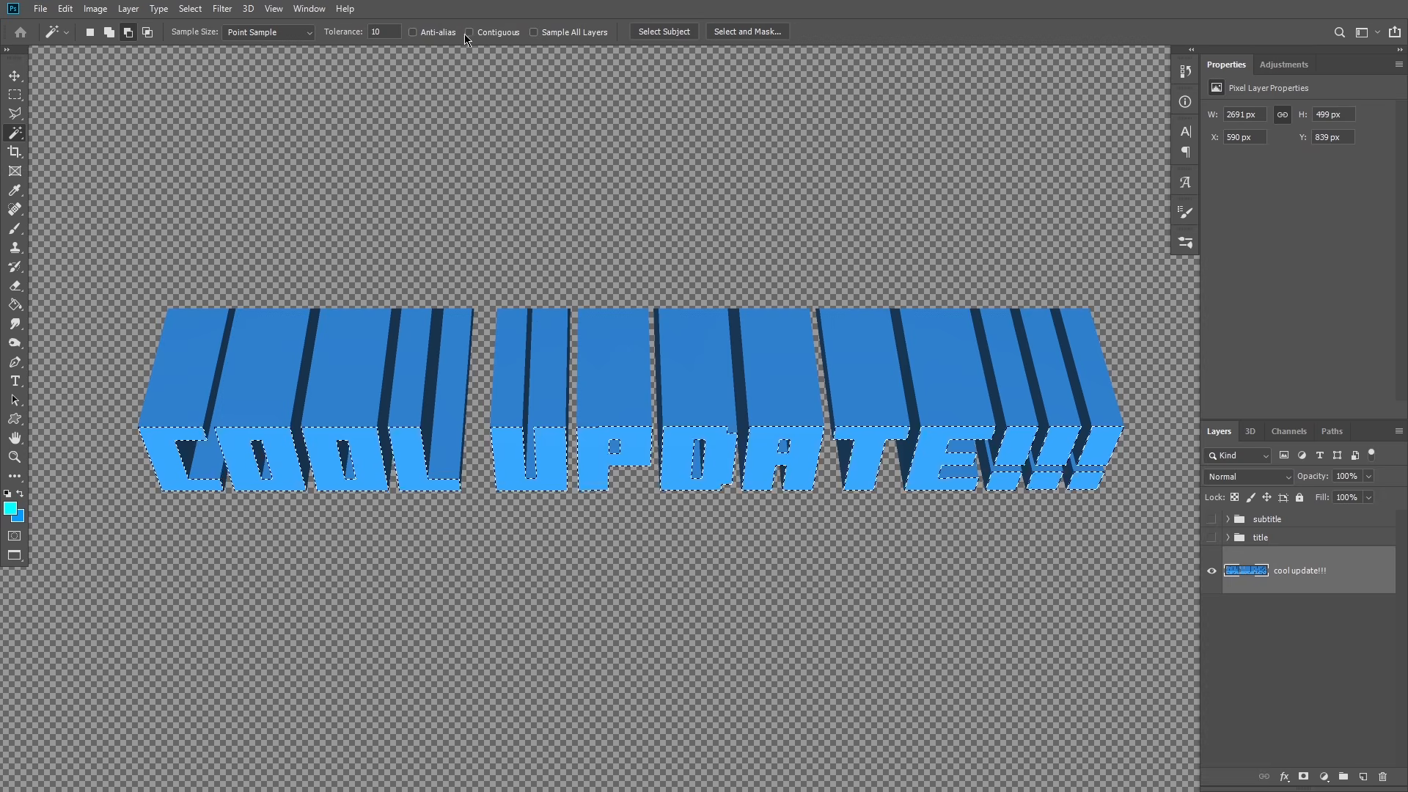
click(15, 310)
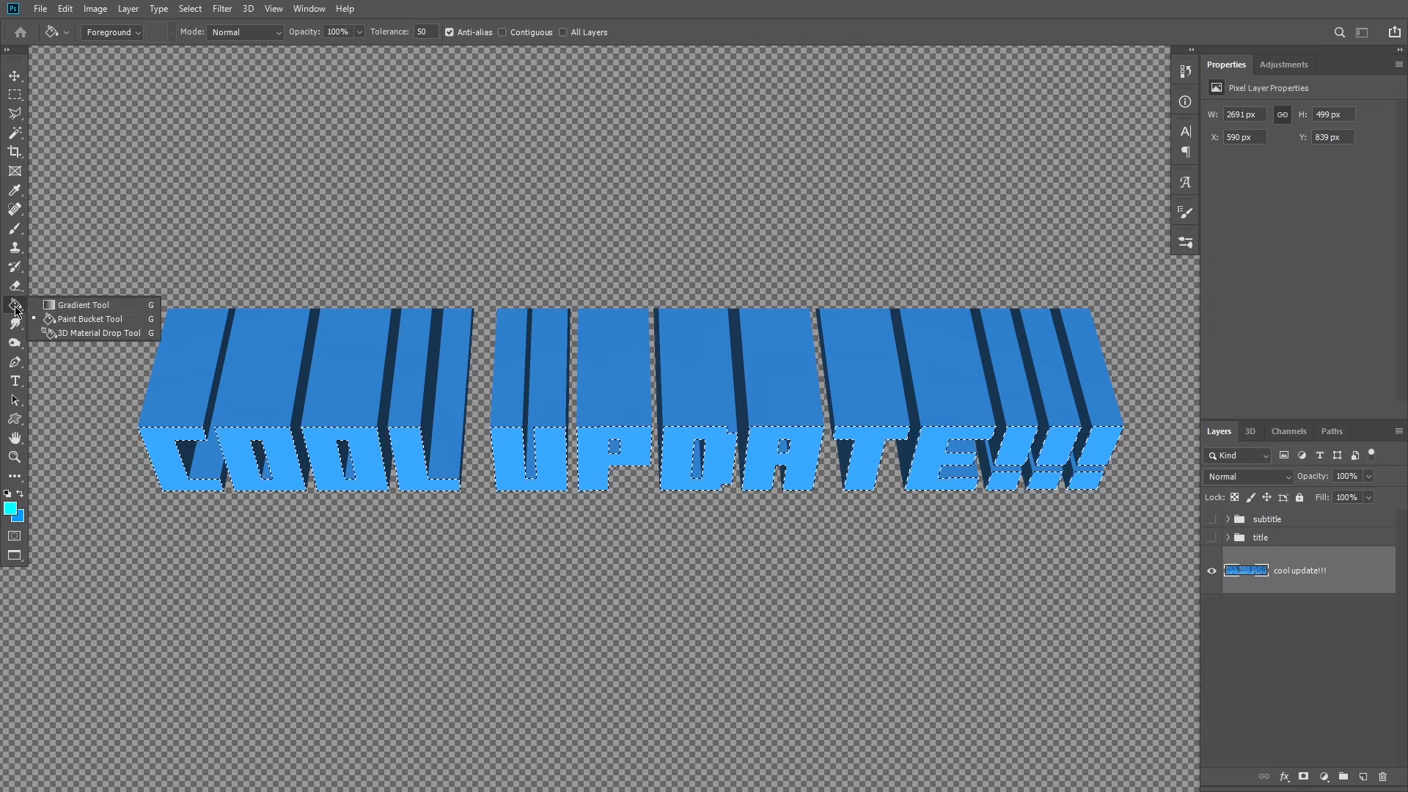
click(82, 305)
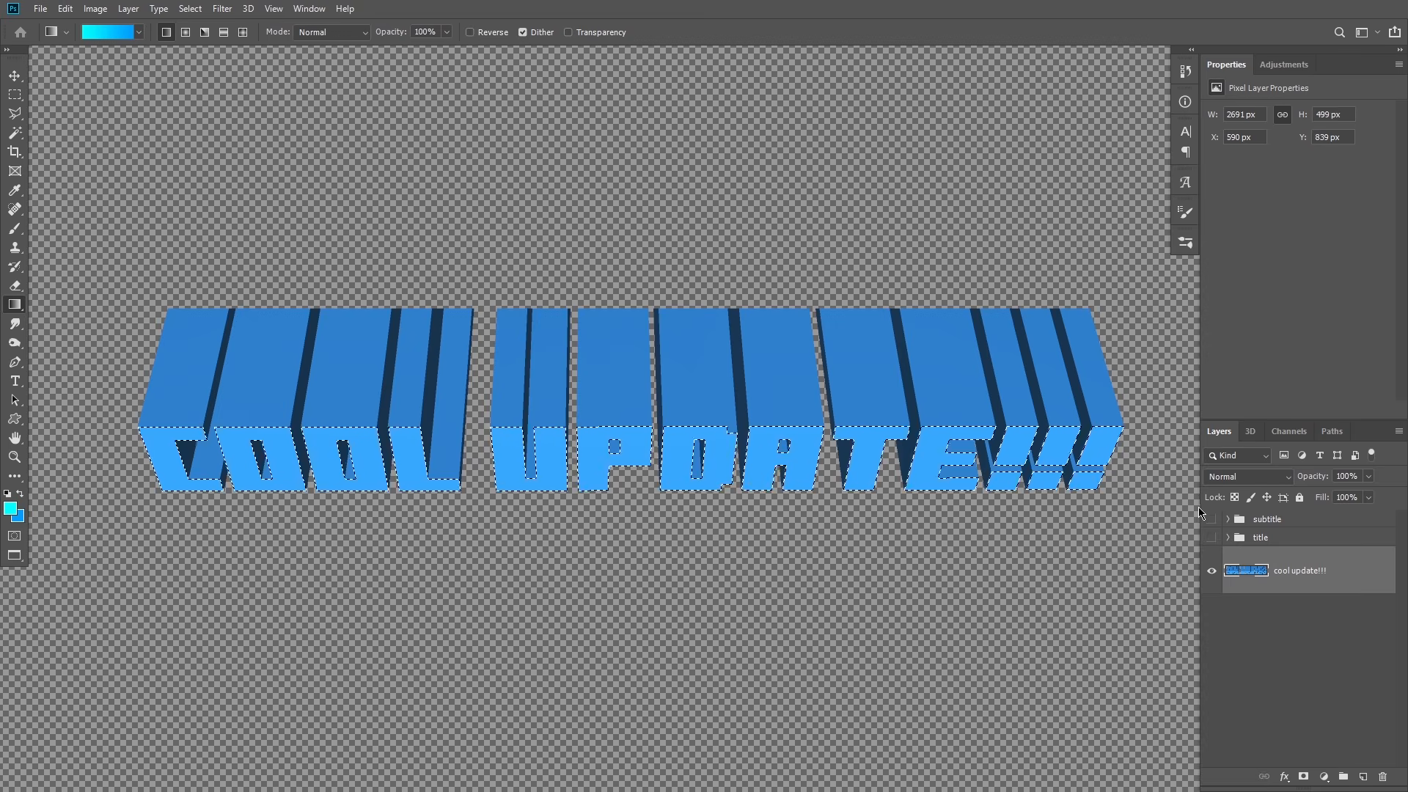
click(1212, 538)
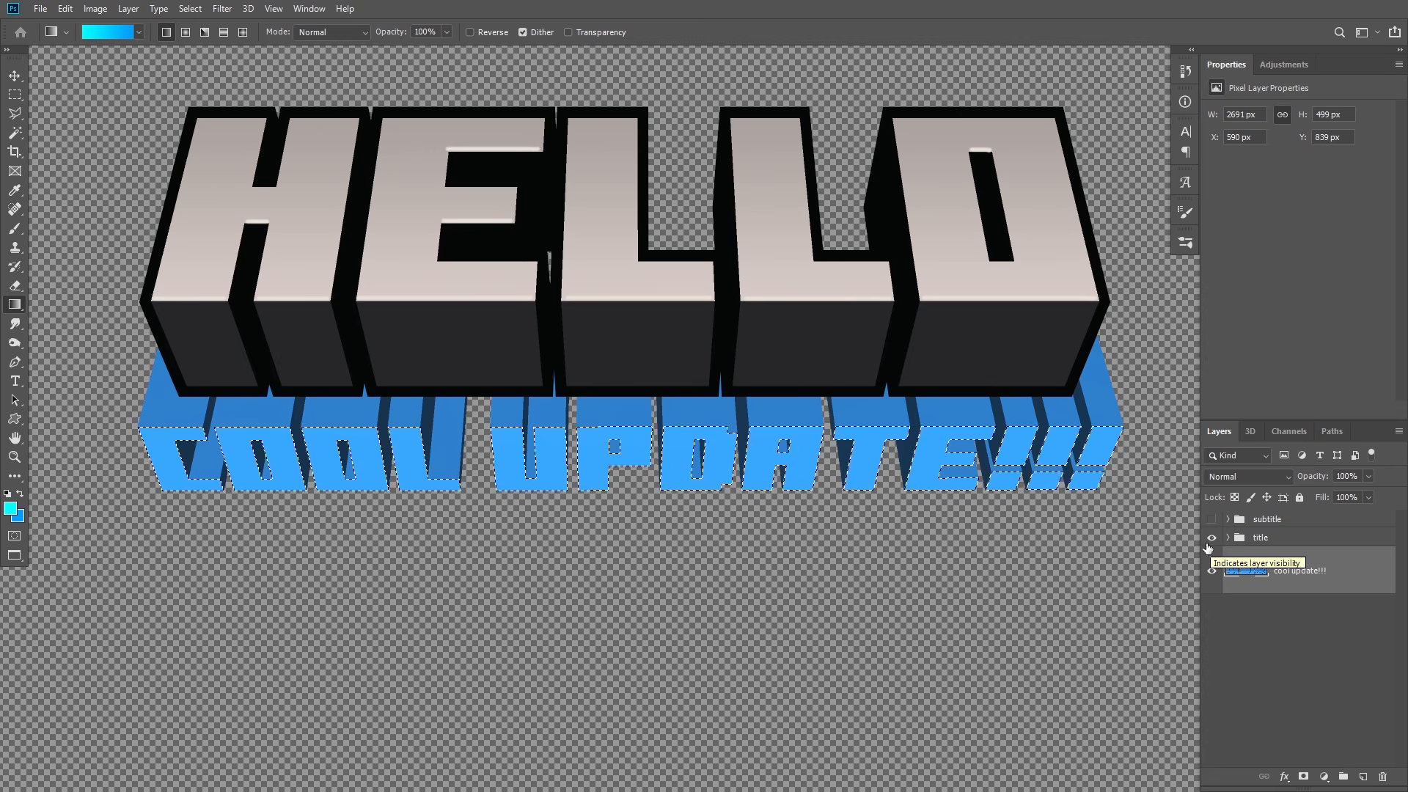
key(l)
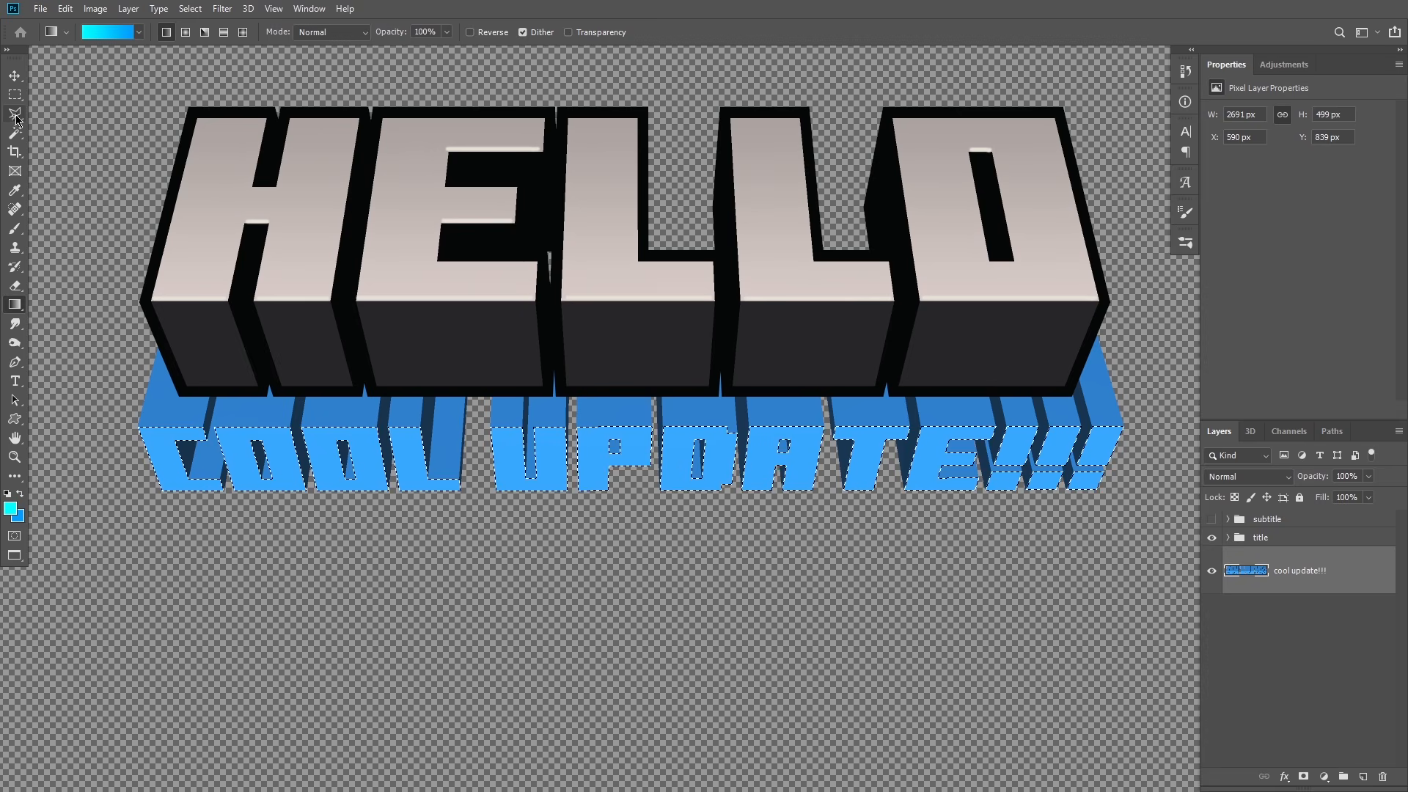
click(481, 397)
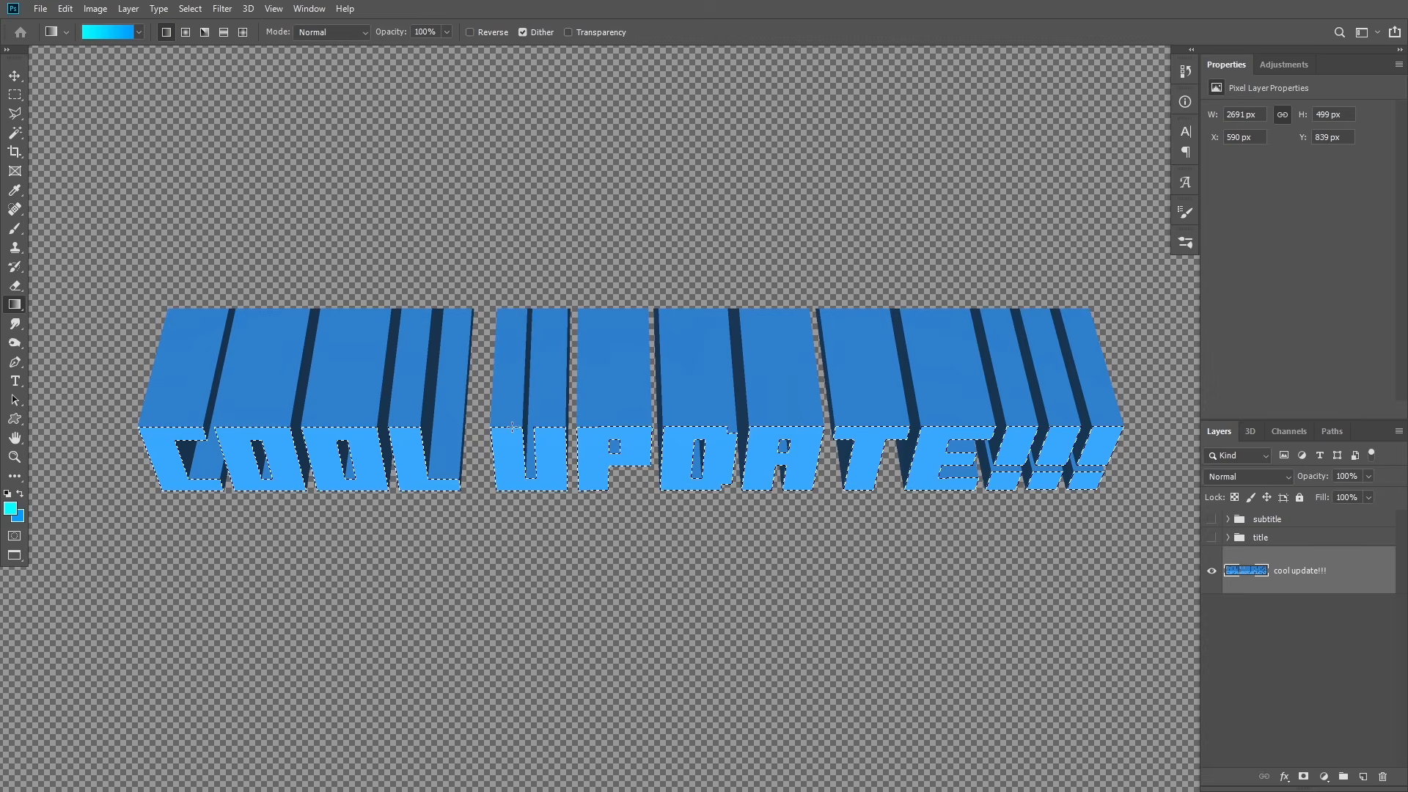
drag(516, 492, 518, 493)
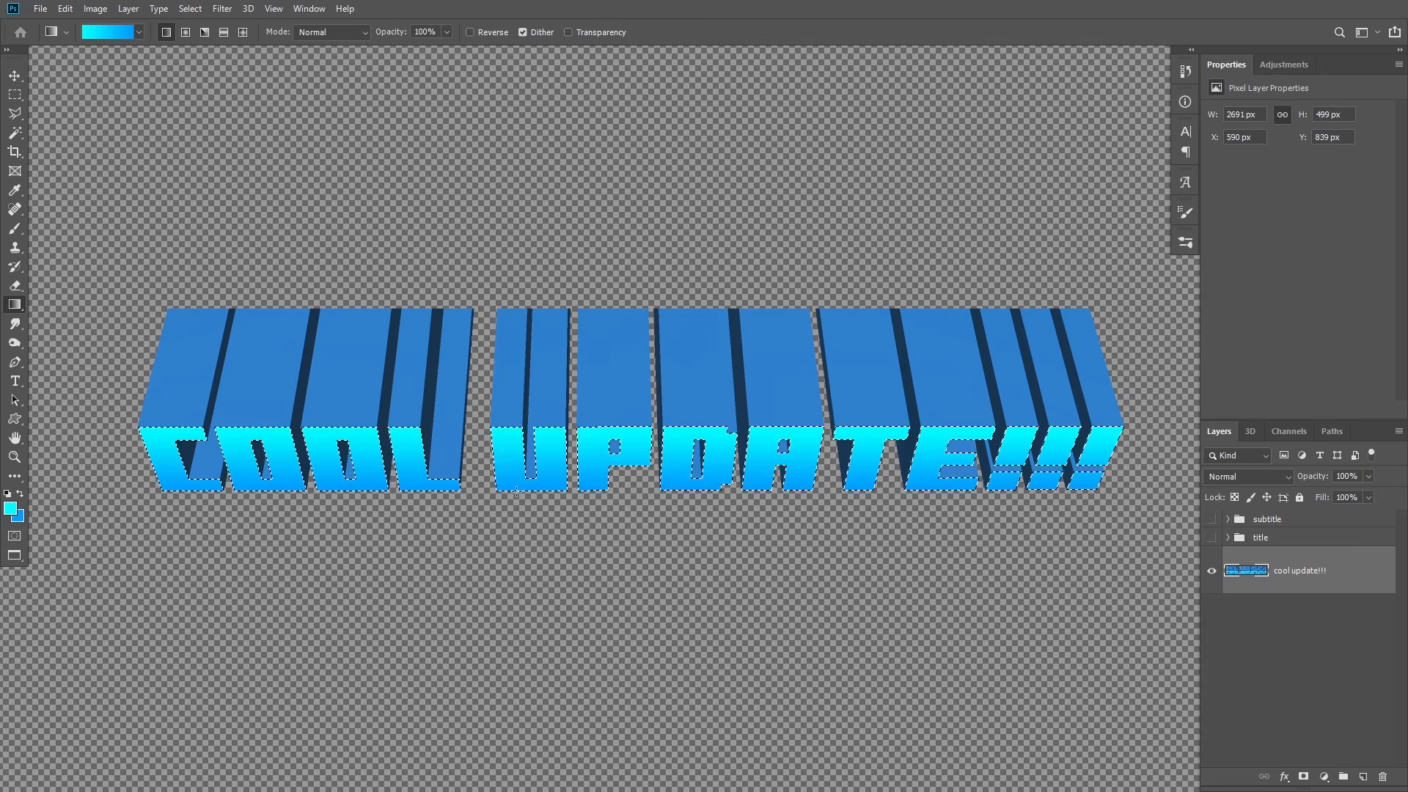
key(ctrl+d)
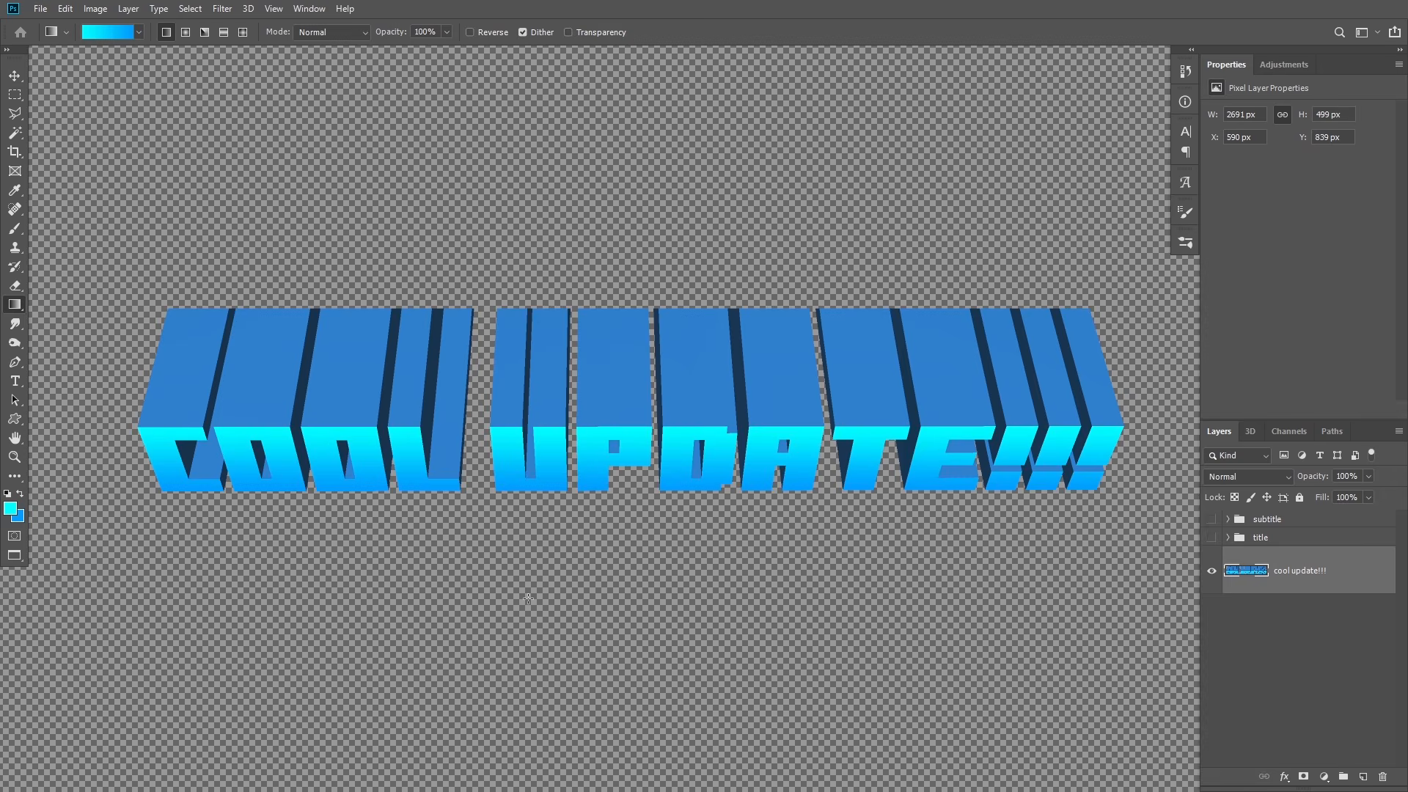
Step: Select the top faces of all COOL UPDATE!!! letters with the Magic Wand in contiguous mode
scroll(255, 510, up, 1)
key(w)
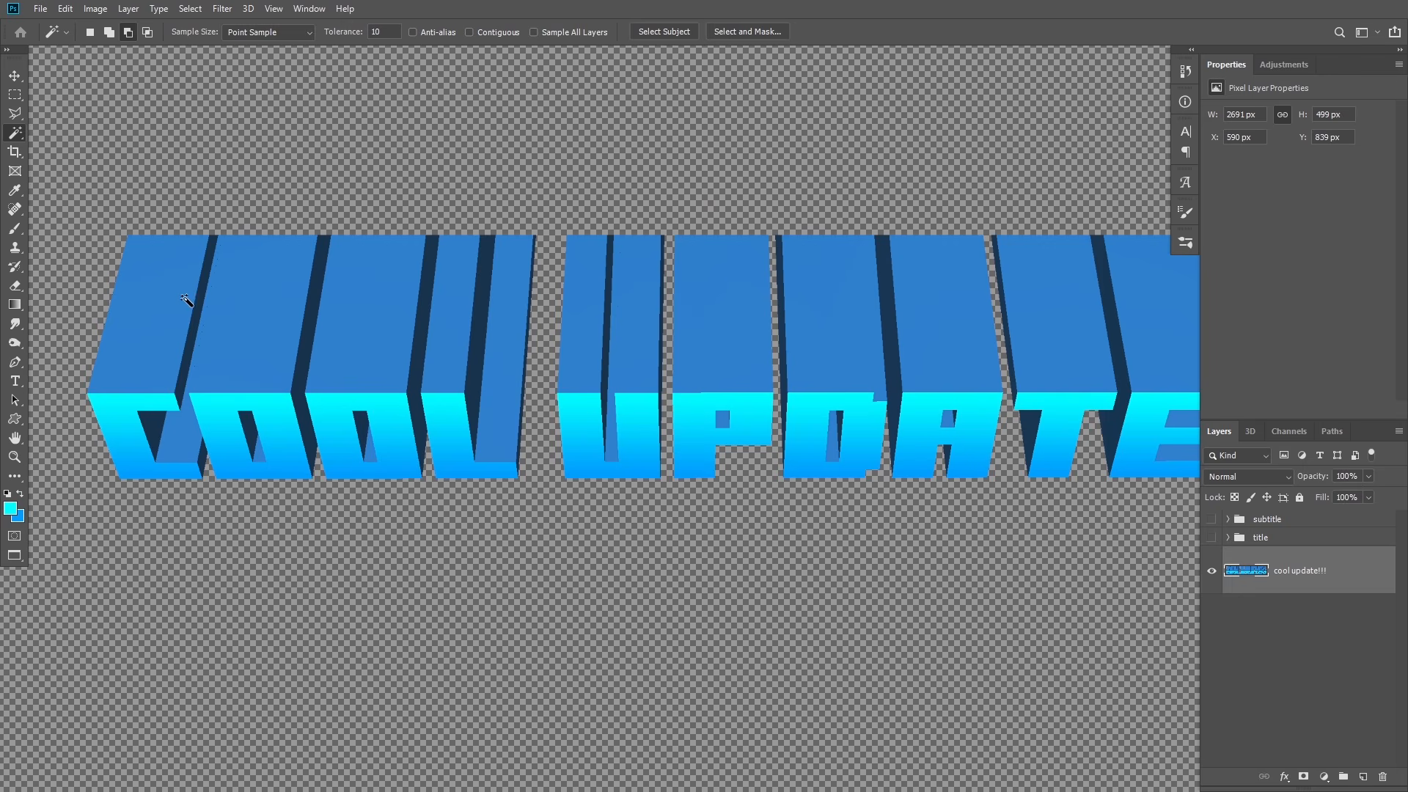
click(151, 284)
shift+click(266, 320)
shift+click(381, 323)
shift+click(451, 324)
shift+click(590, 323)
shift+click(689, 327)
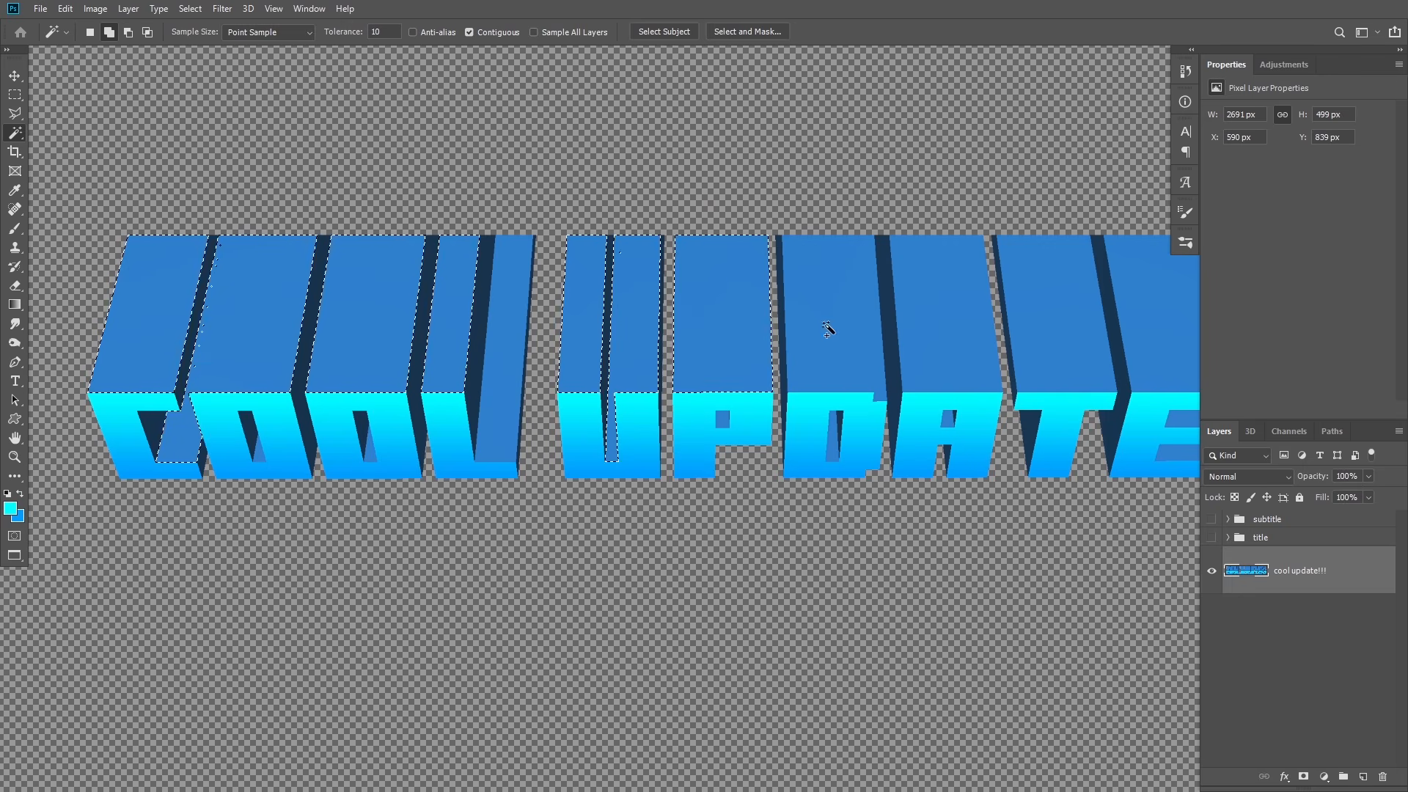
shift+click(827, 327)
drag(826, 327, 298, 342)
shift+click(995, 330)
Step: Subtract the C's inner face and the strip beside the first O from the selection, using the Polygonal Lasso without anti-aliasing
key(space)
drag(393, 544, 791, 525)
drag(281, 514, 553, 472)
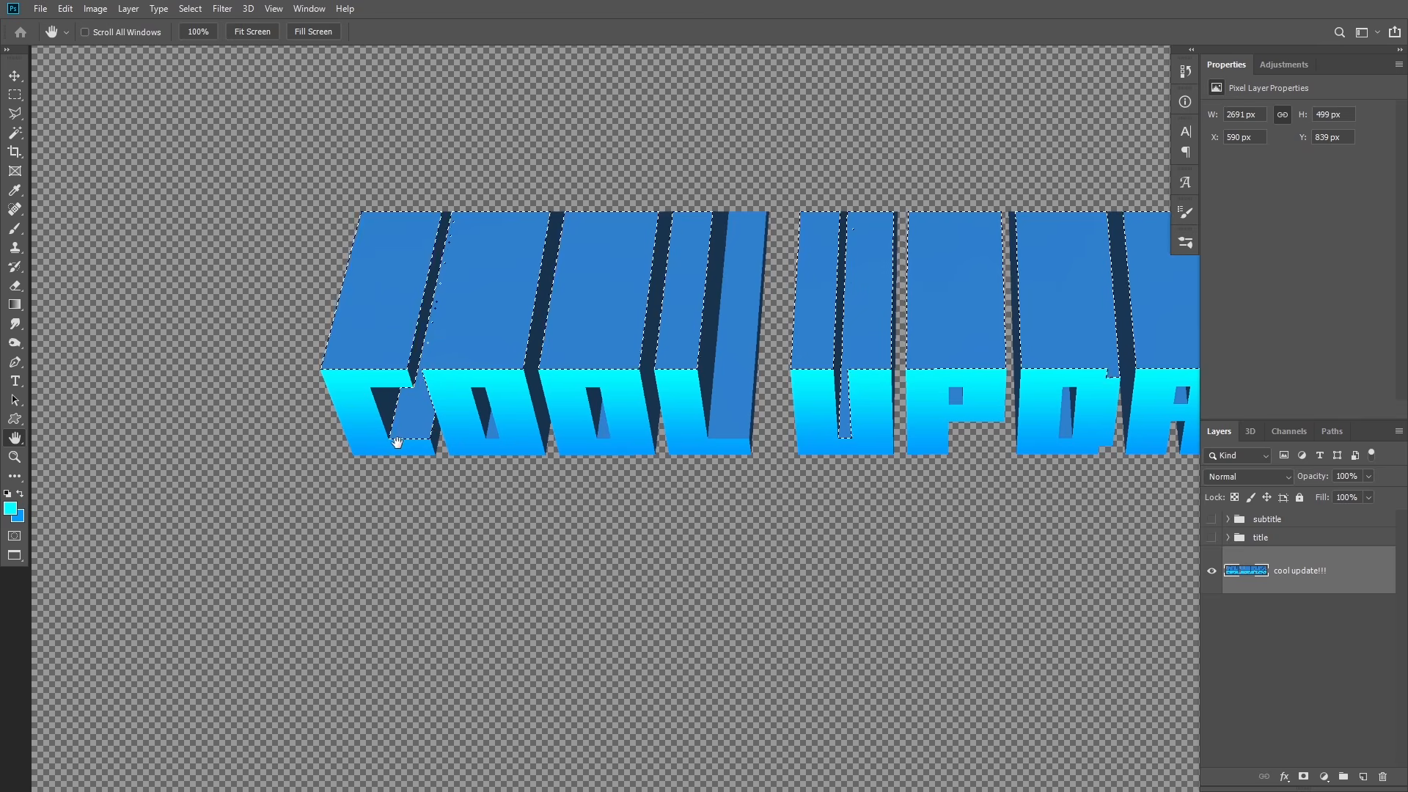
key(ctrl+plus)
key(ctrl+plus)
drag(333, 452, 456, 583)
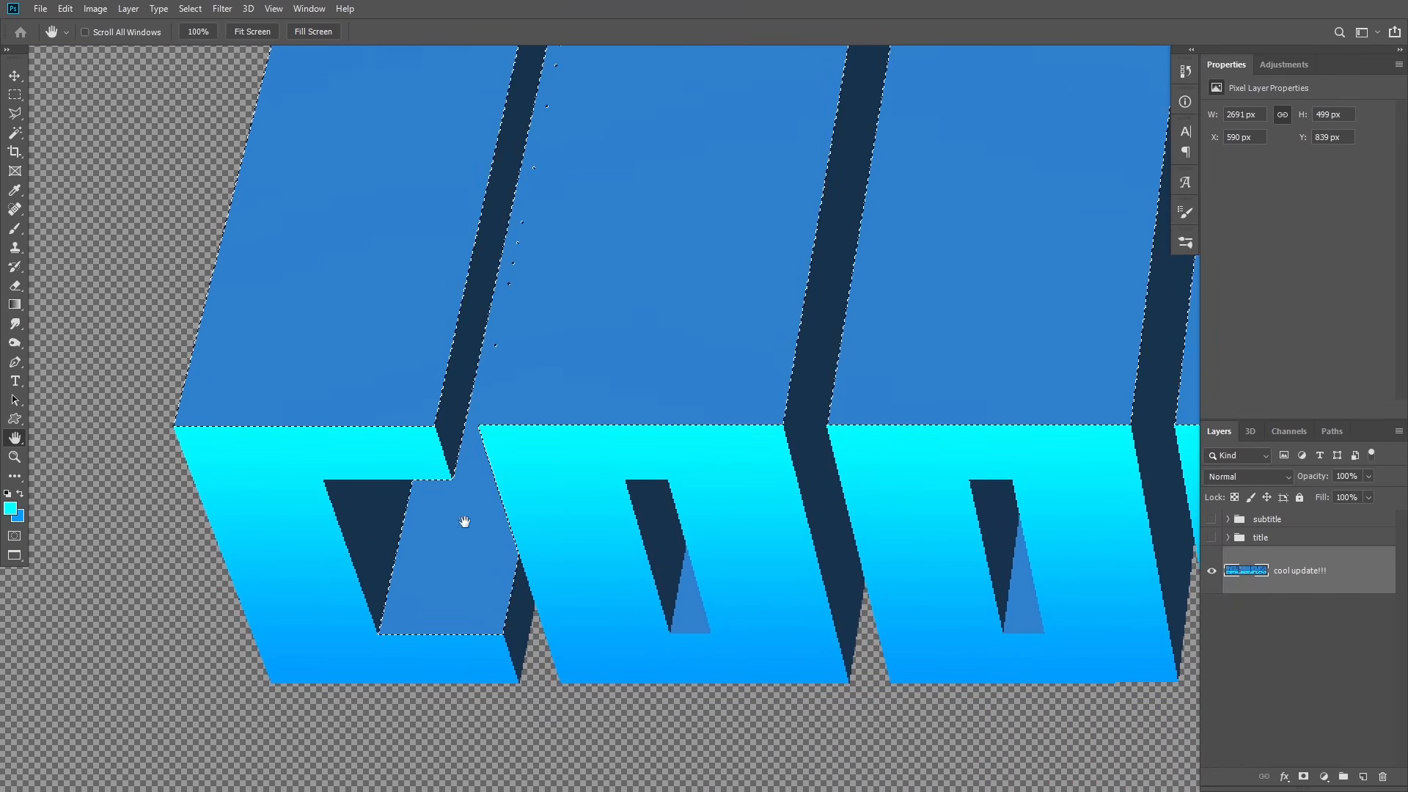
click(13, 114)
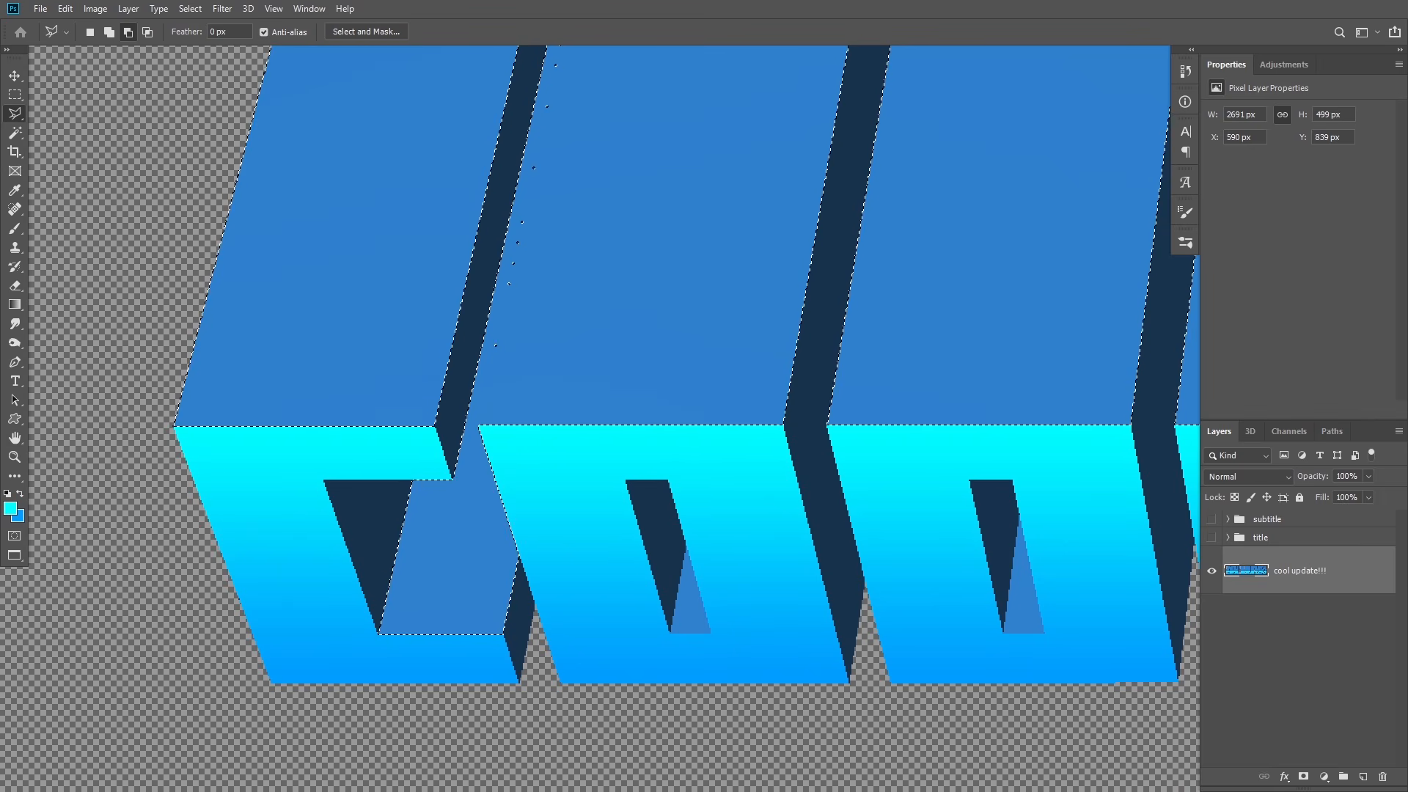
click(263, 31)
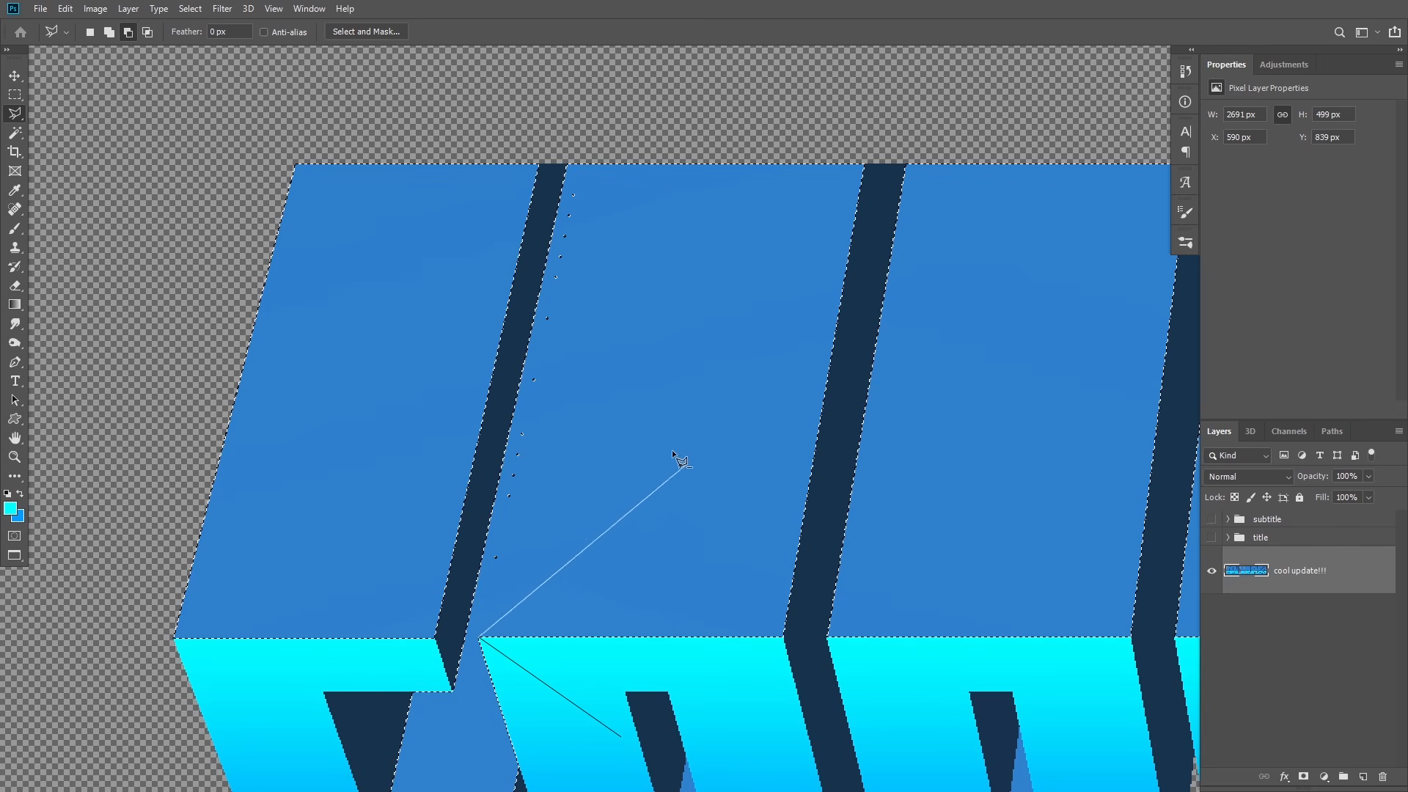
click(587, 137)
click(542, 190)
click(447, 628)
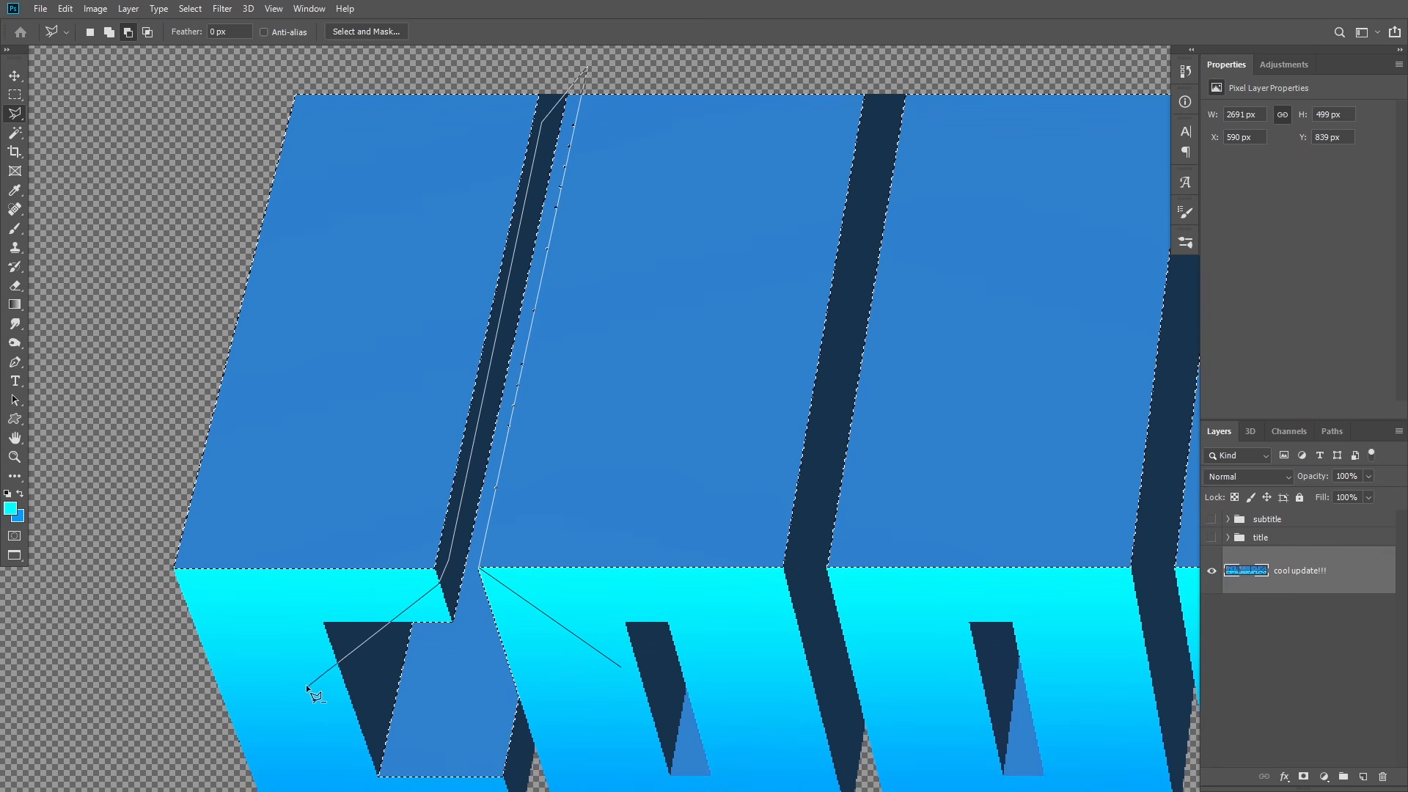
click(338, 754)
click(445, 779)
click(568, 754)
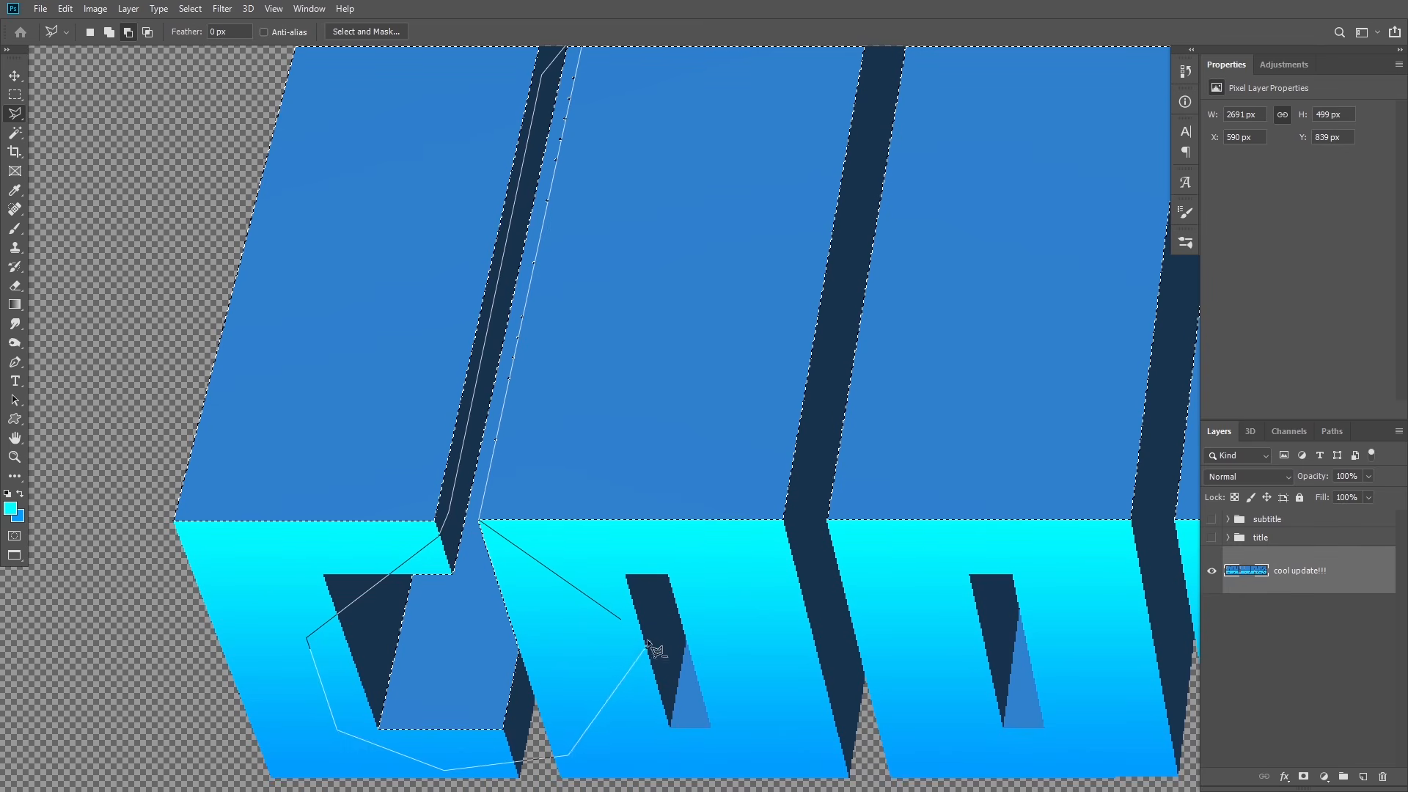
double_click(621, 619)
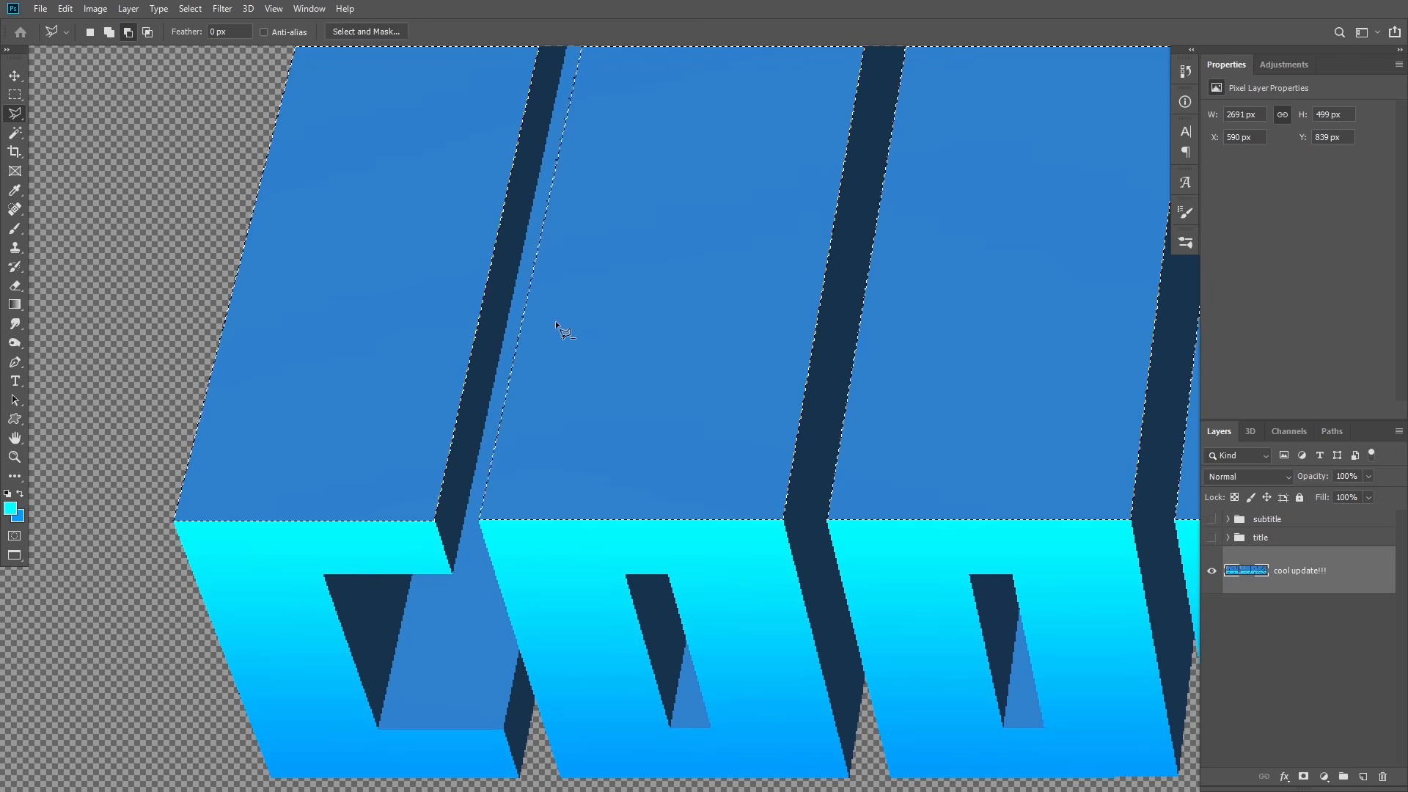
Step: Subtract the inner face of the U from the top-face selection with a Polygonal Lasso outline
scroll(559, 345, down, 1)
key(h)
drag(768, 432, 660, 447)
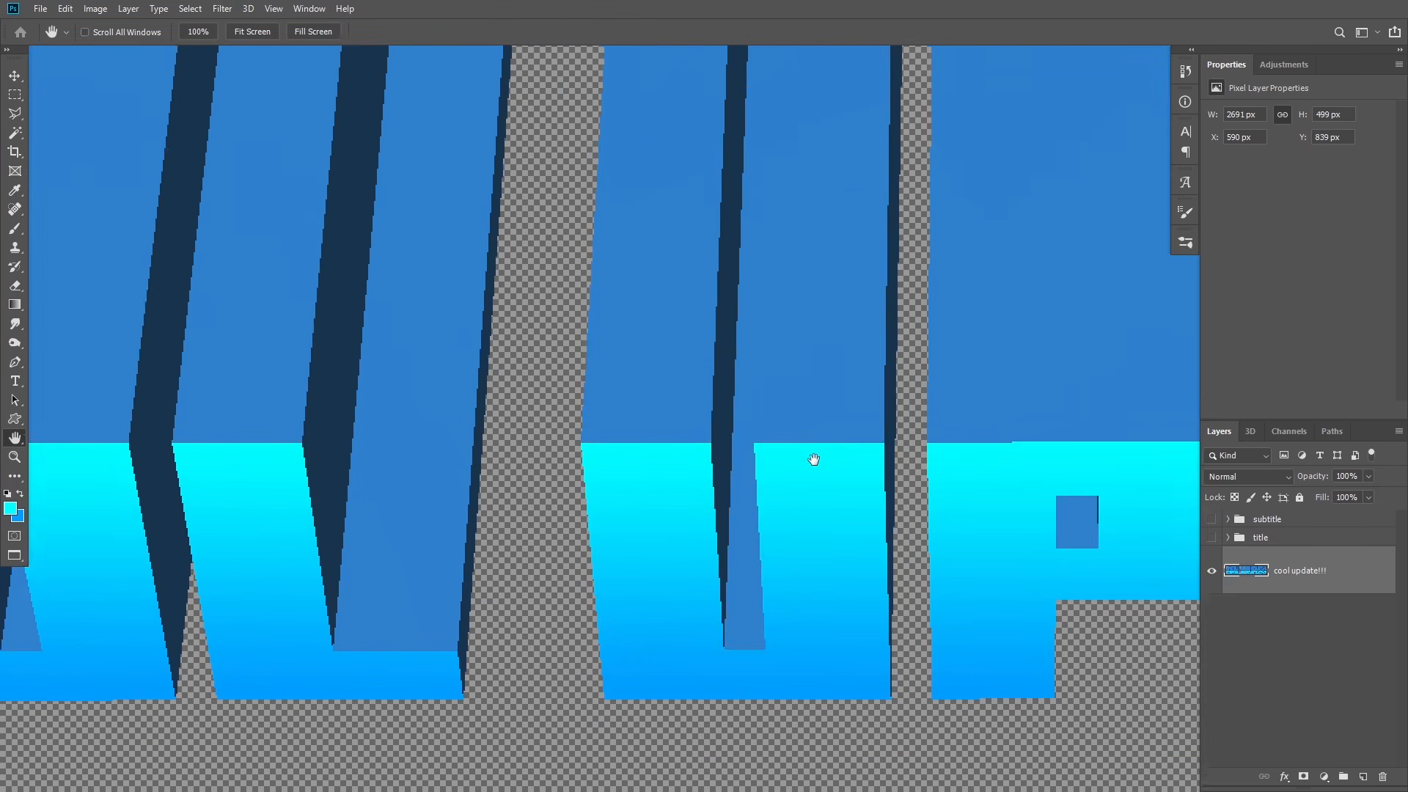
drag(823, 449, 701, 493)
click(679, 546)
click(624, 486)
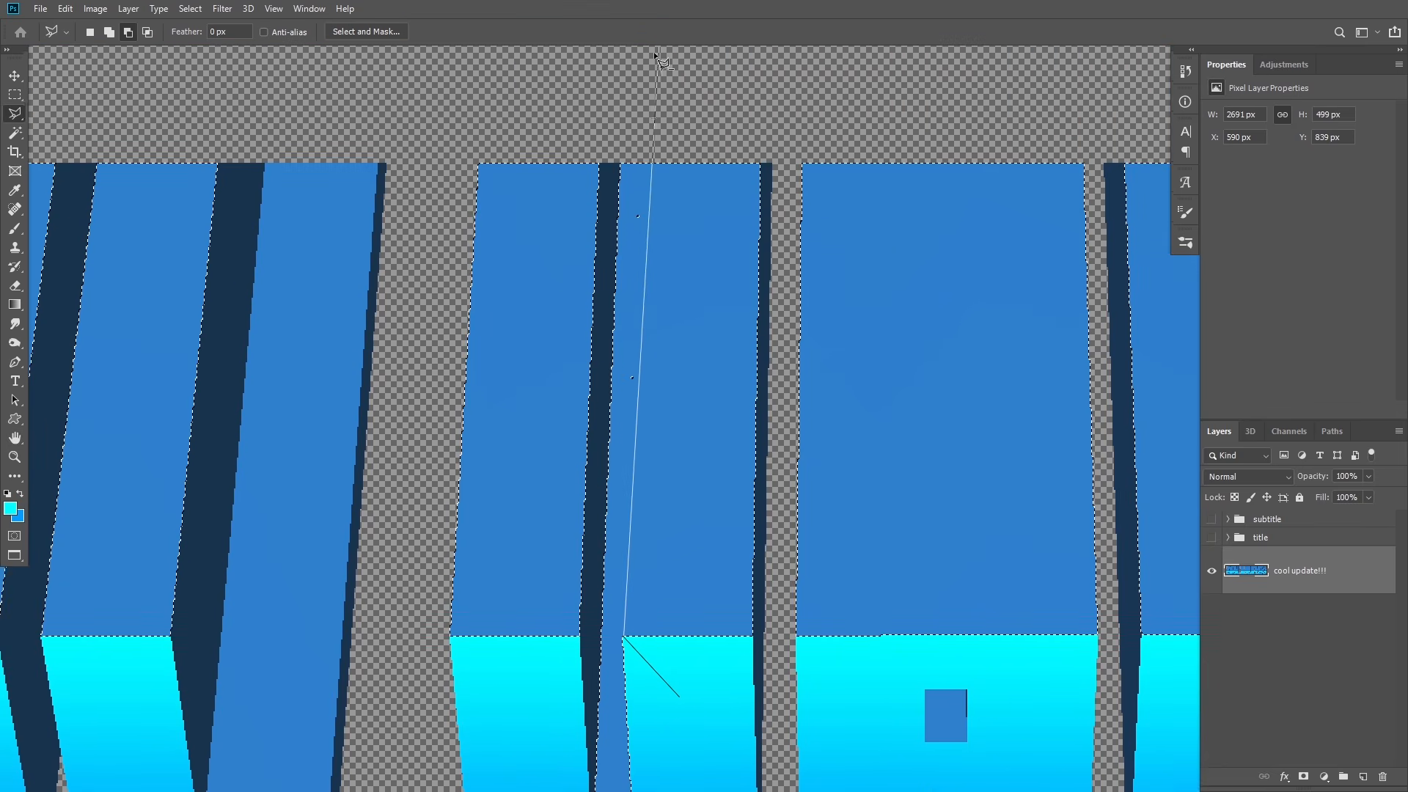
click(646, 75)
click(610, 77)
click(592, 525)
click(541, 747)
click(646, 757)
double_click(706, 608)
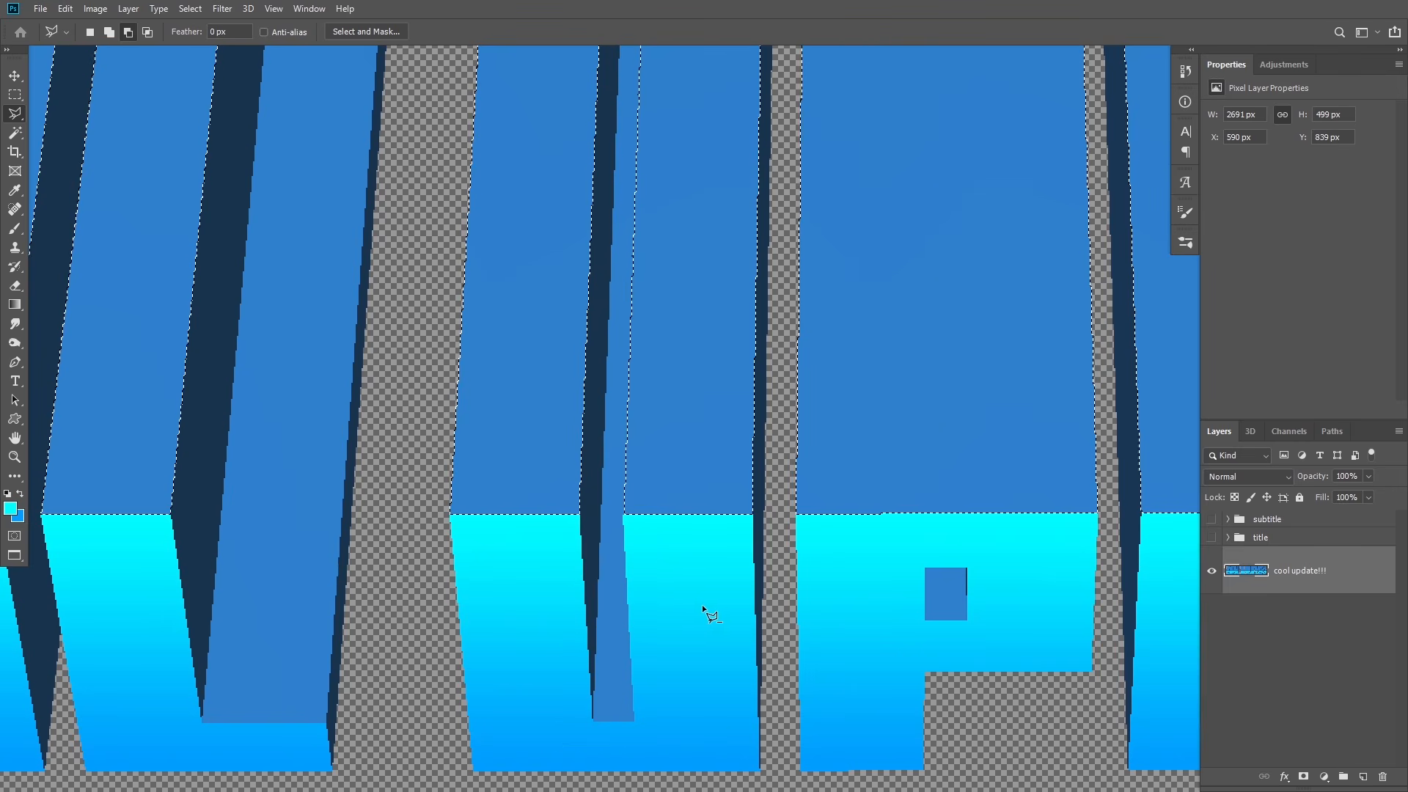
Step: Choose a darker blue as the foreground colour and paint the selected top faces with it
key(h)
scroll(707, 550, down, 5)
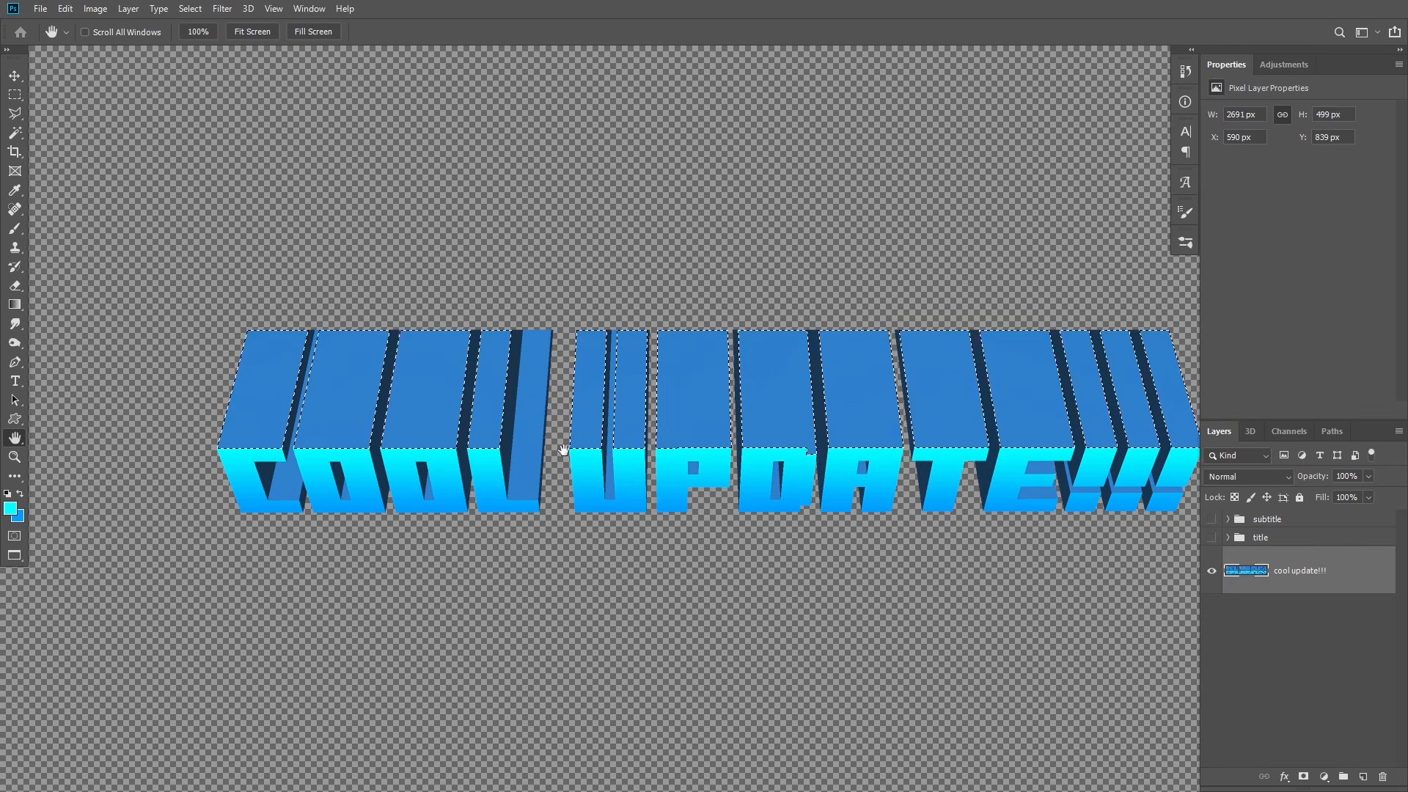
click(11, 508)
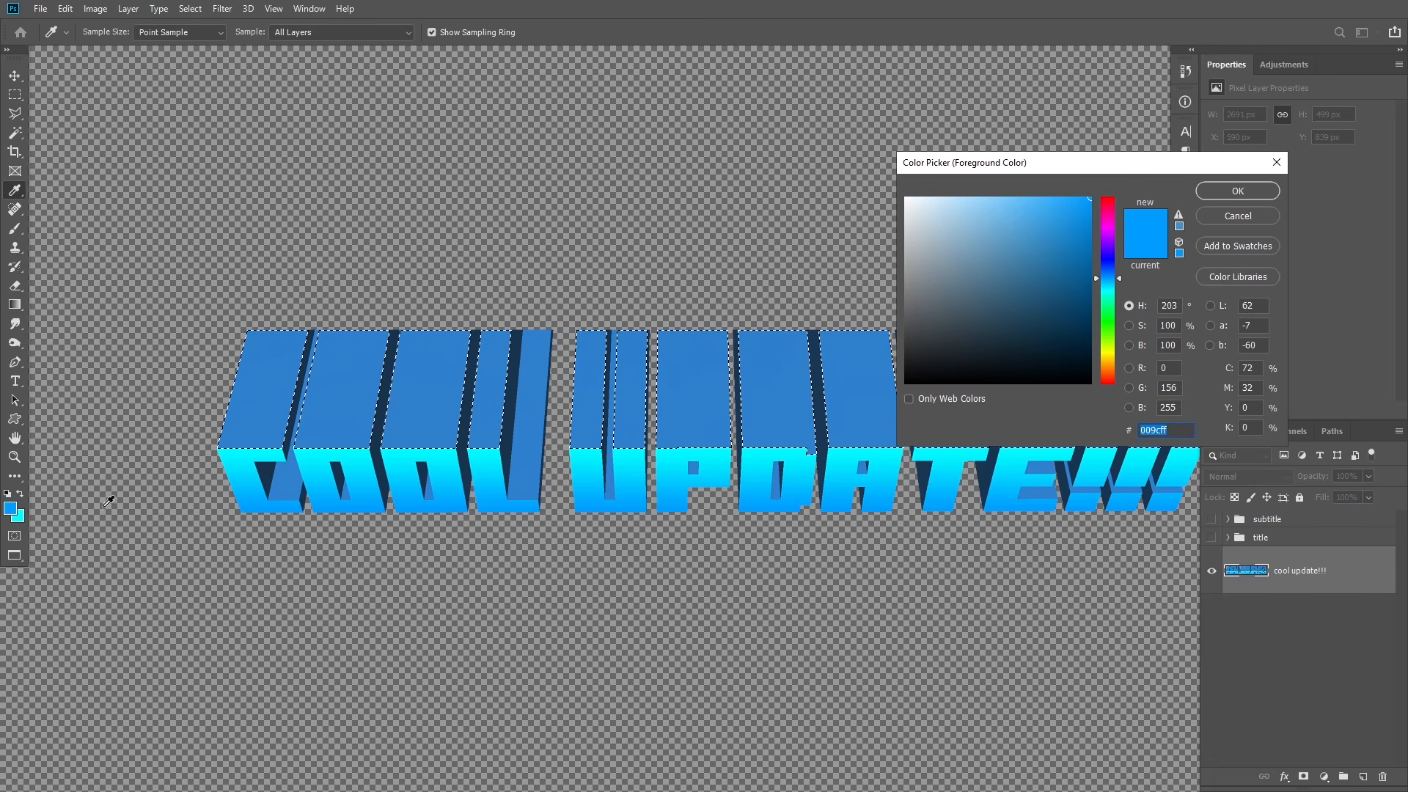
drag(1108, 291, 1108, 283)
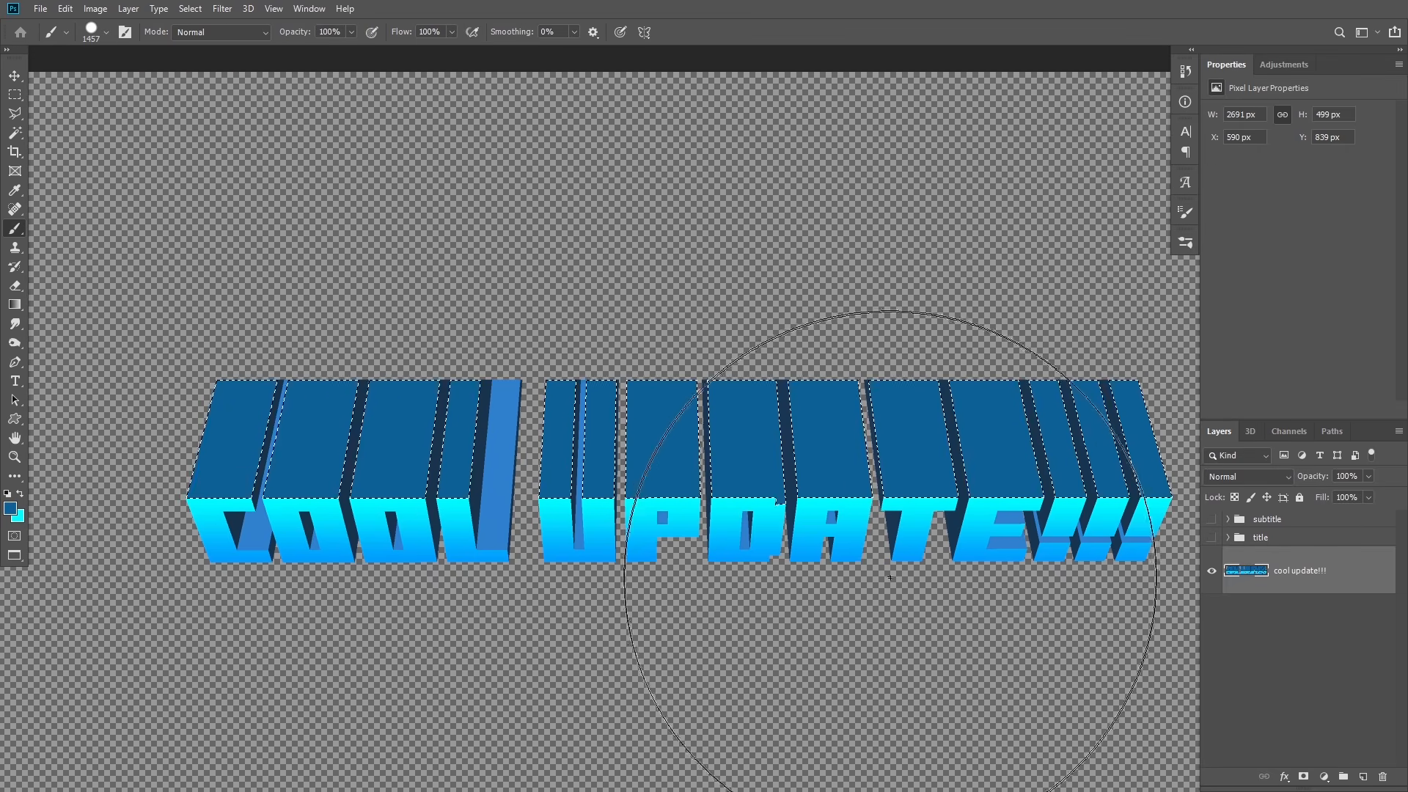
Step: Isolate the letters' side and inner faces by adding the front faces and transparent surroundings to the selection, with Contiguous off
key(w)
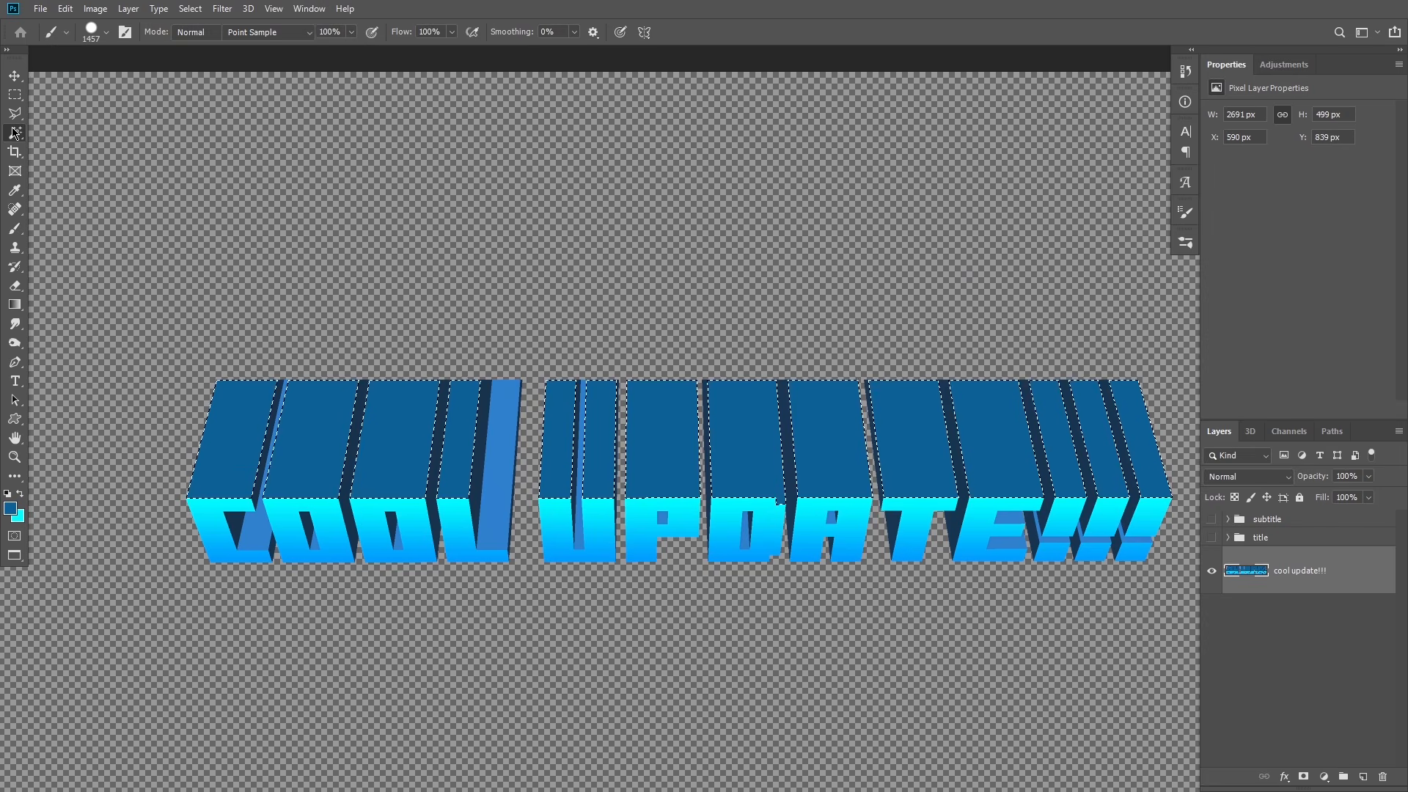
shift+click(287, 518)
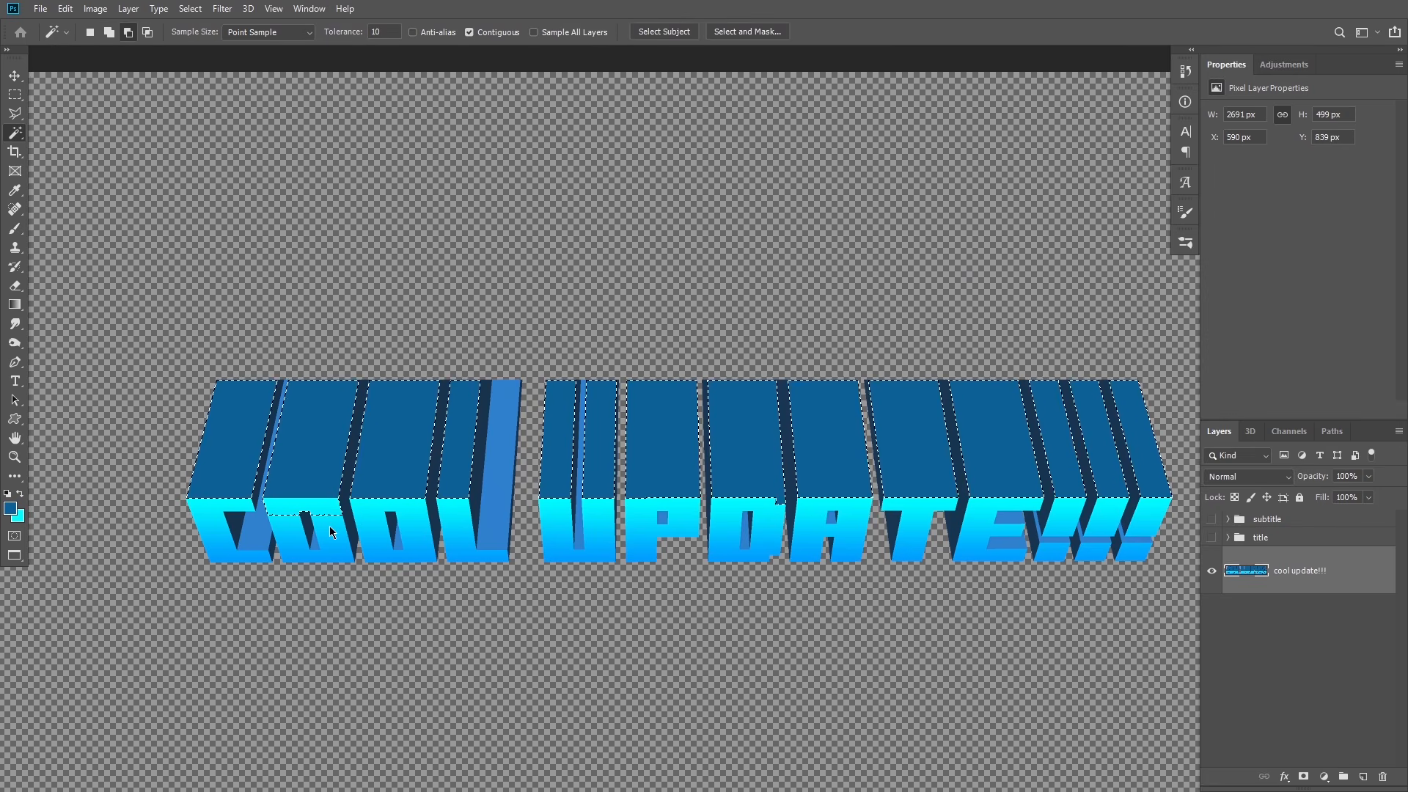
click(469, 33)
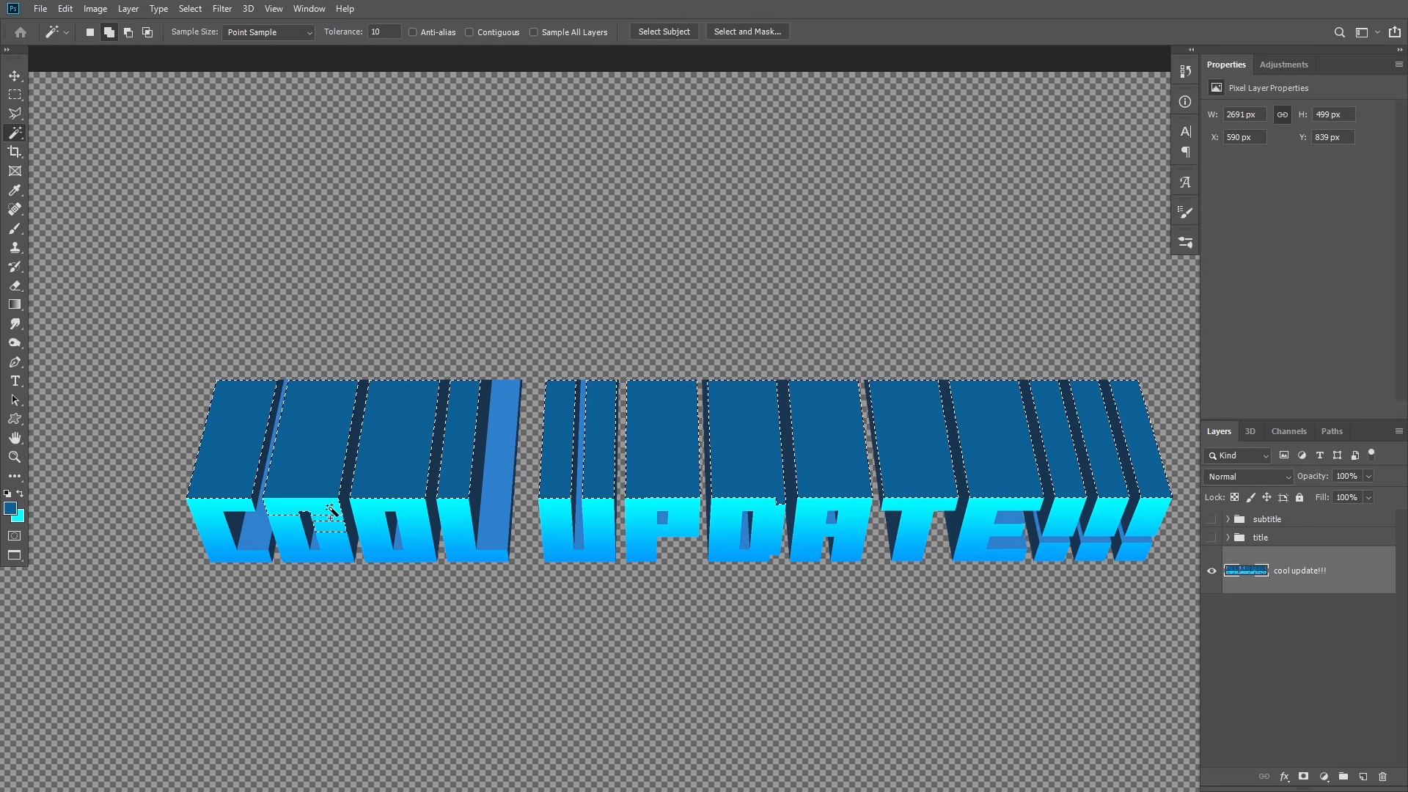
shift+click(326, 541)
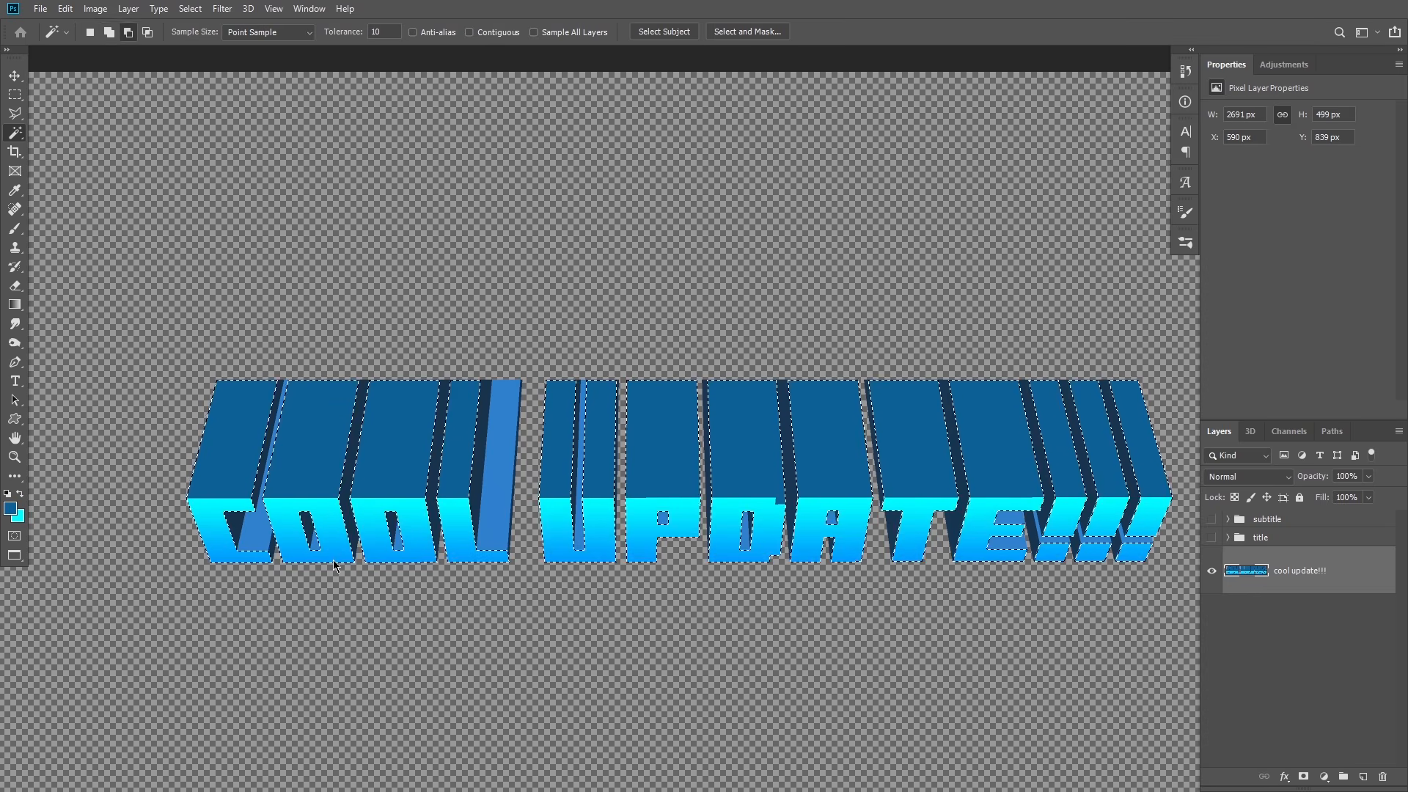
shift+click(342, 619)
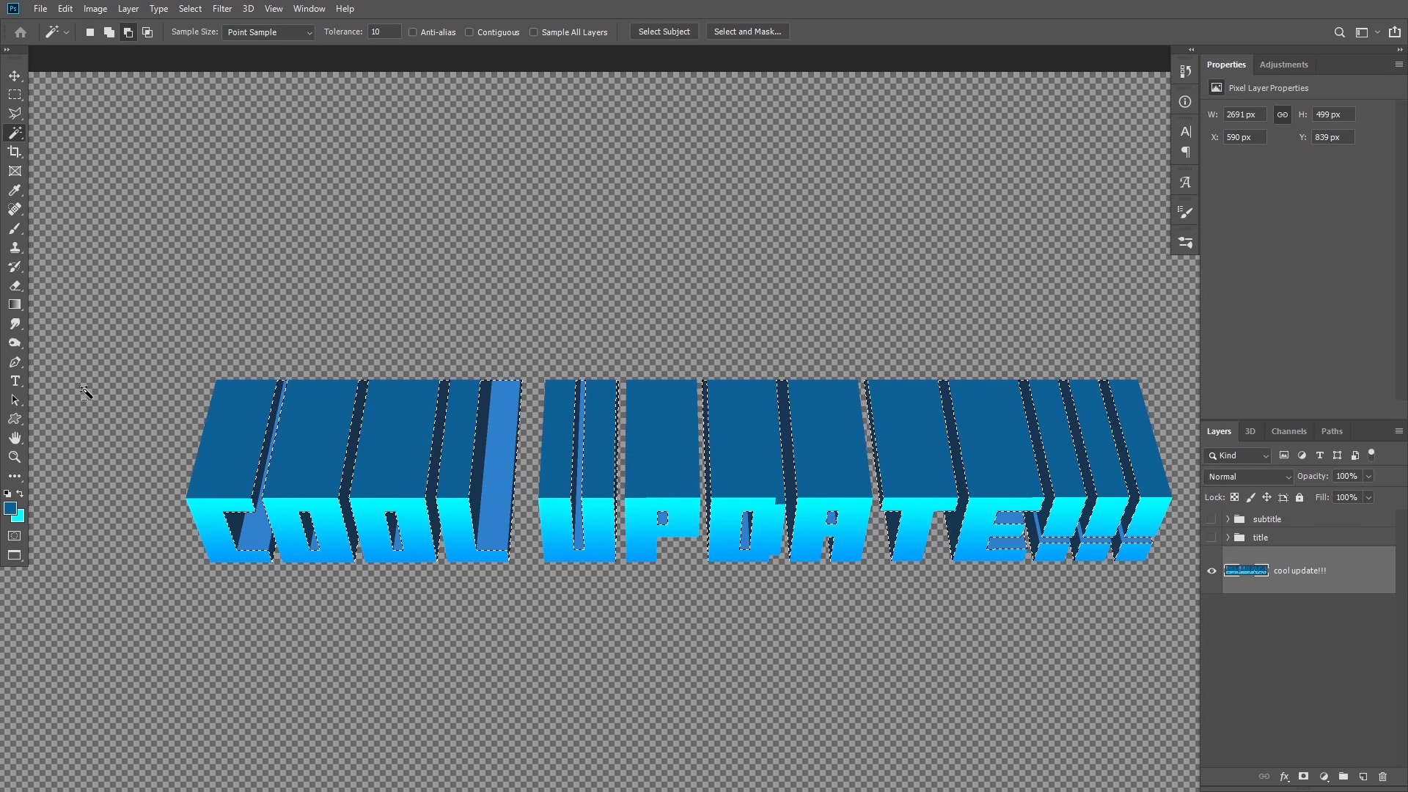
Step: Sample the black of the HELLO title's outline and paint the selected side and inner faces with it
click(1212, 537)
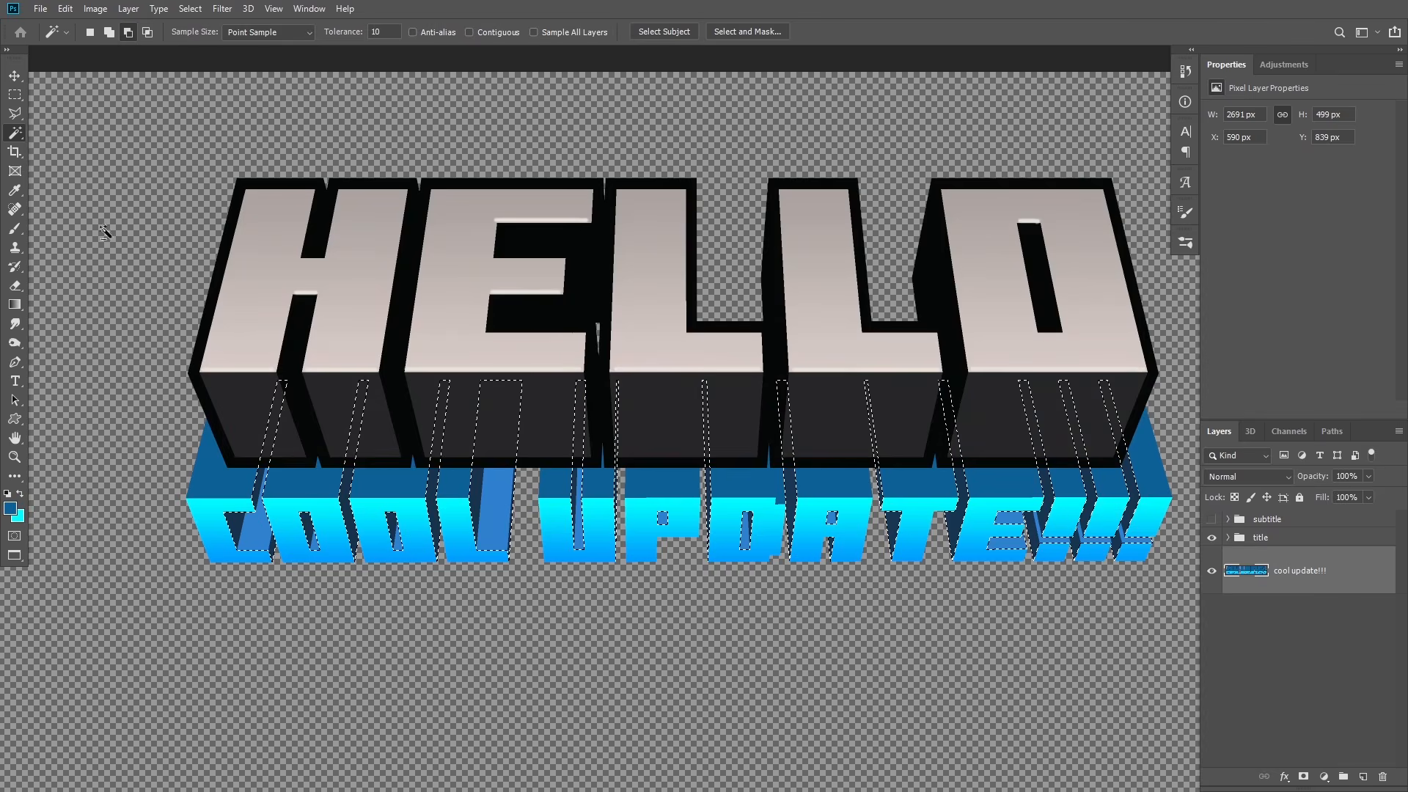
click(14, 190)
drag(137, 143, 302, 175)
click(1211, 541)
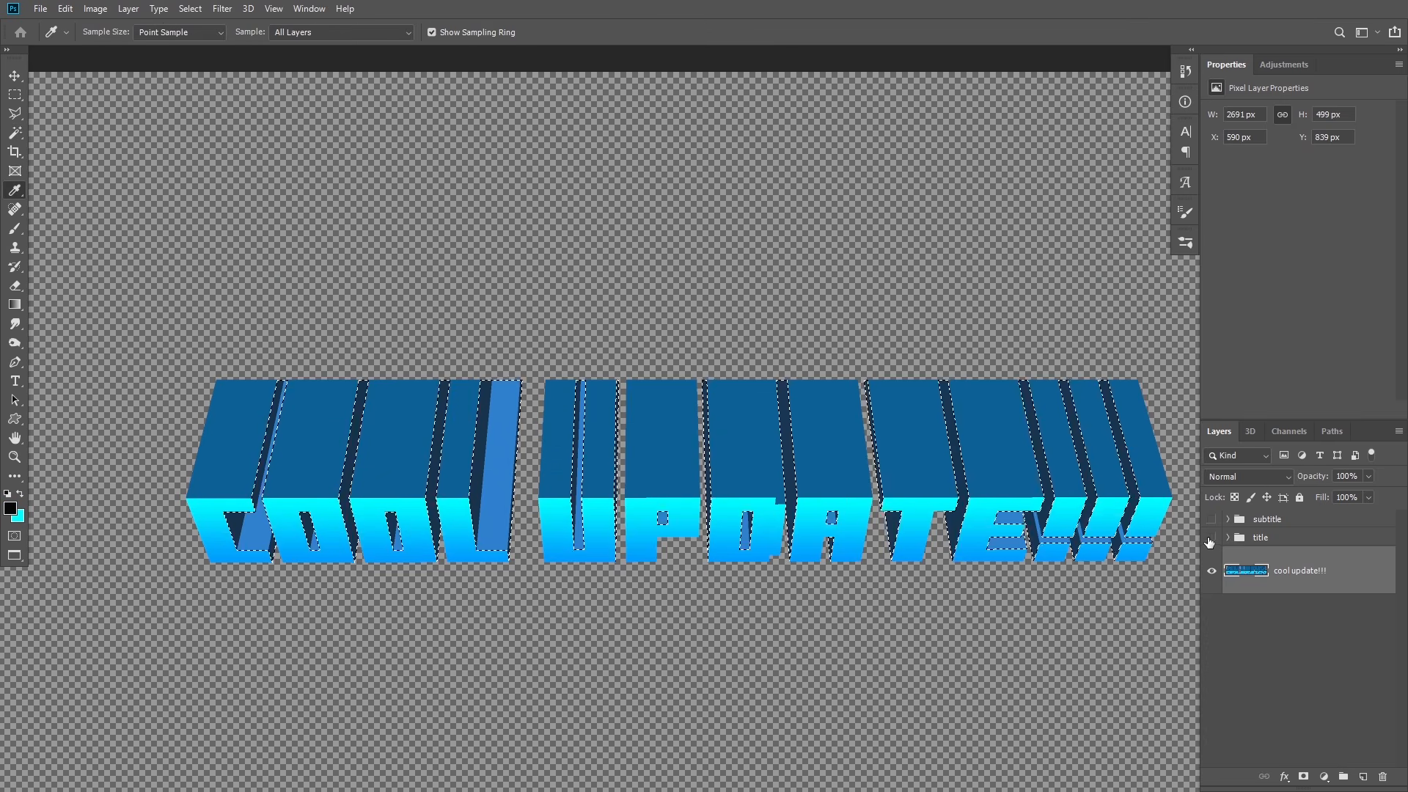
click(14, 228)
click(490, 415)
mouse_move(490, 415)
mouse_down()
mouse_move(723, 346)
mouse_move(911, 345)
mouse_up()
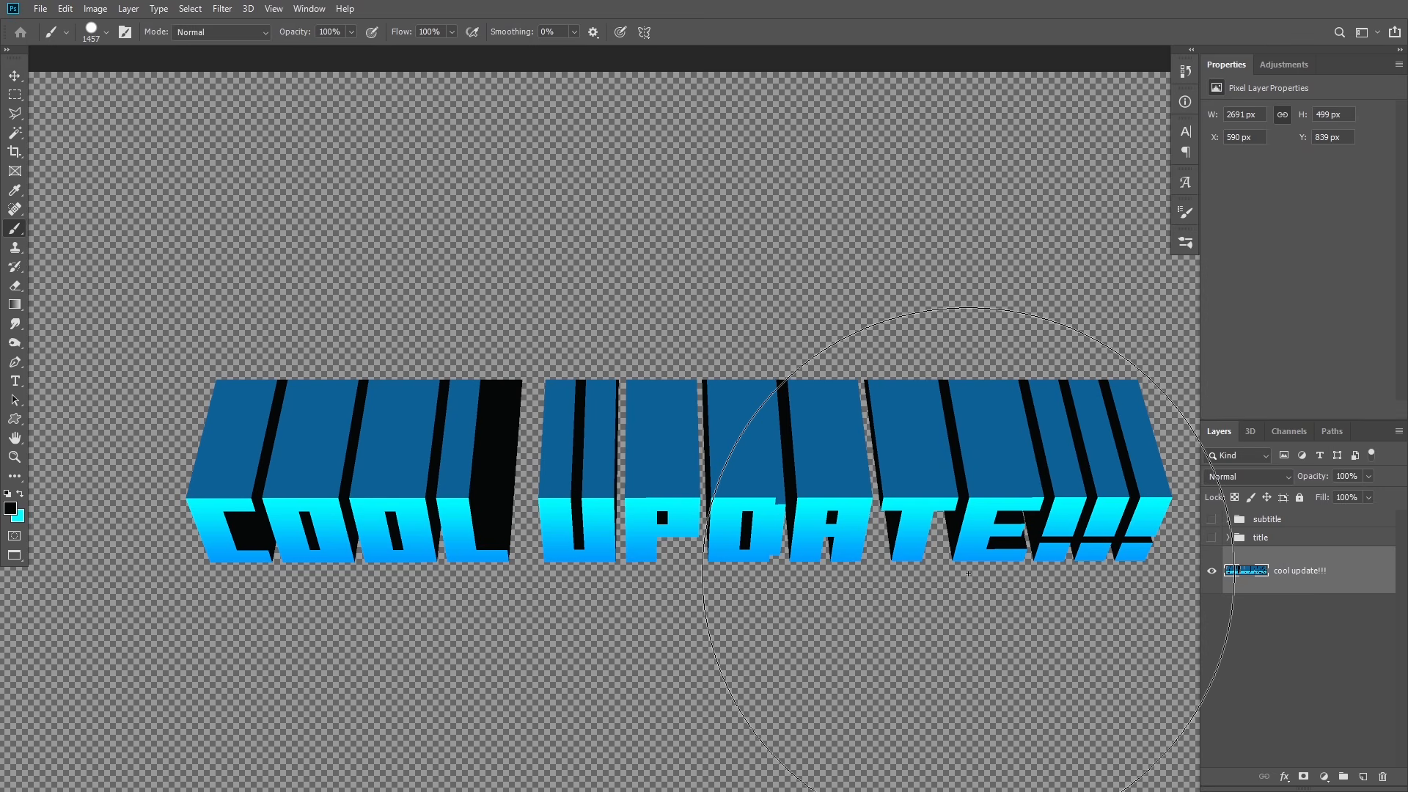
Step: Convert the outline of the cool update!!! layer into a work path and switch to the Pen tool
ctrl+click(1246, 571)
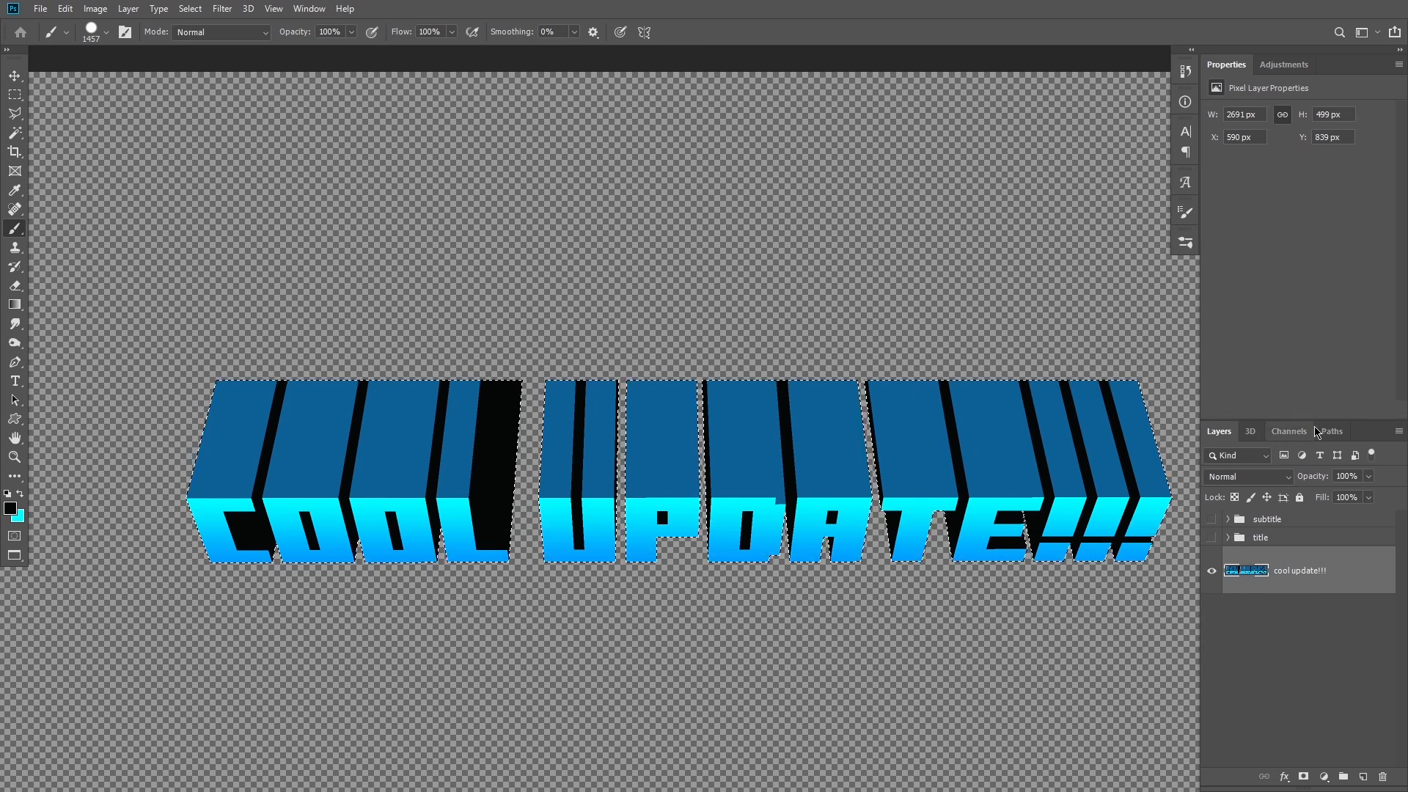
click(1332, 431)
click(1322, 777)
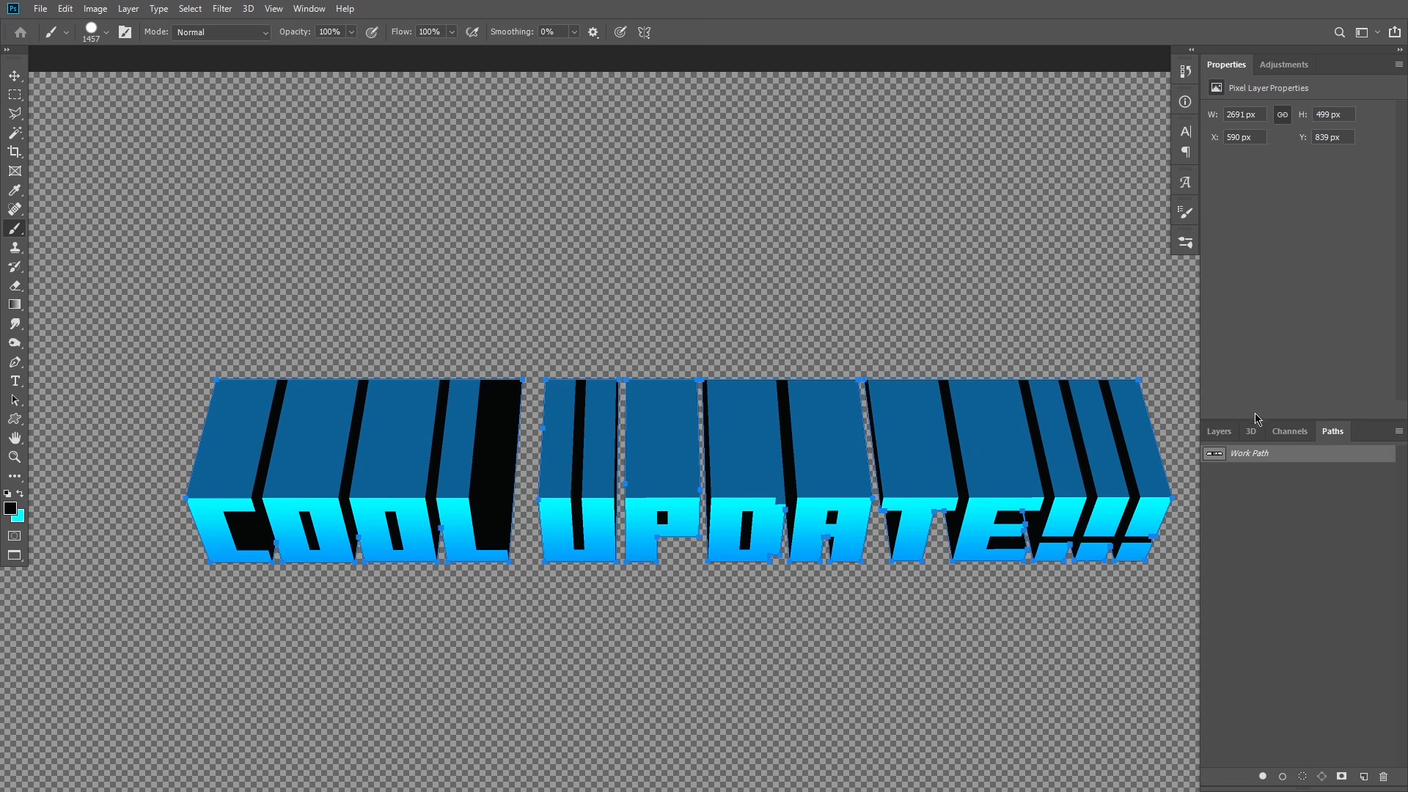
click(1219, 431)
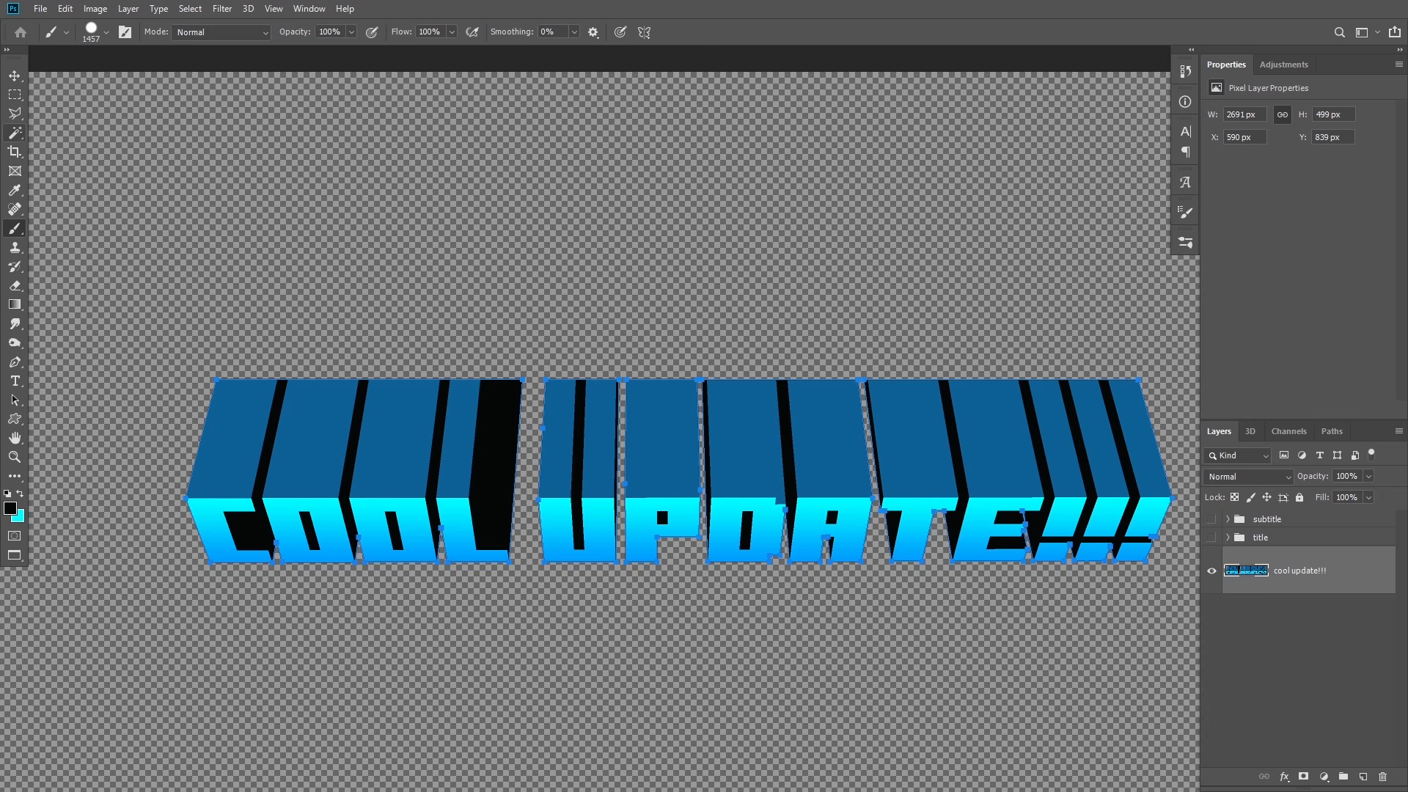
click(14, 362)
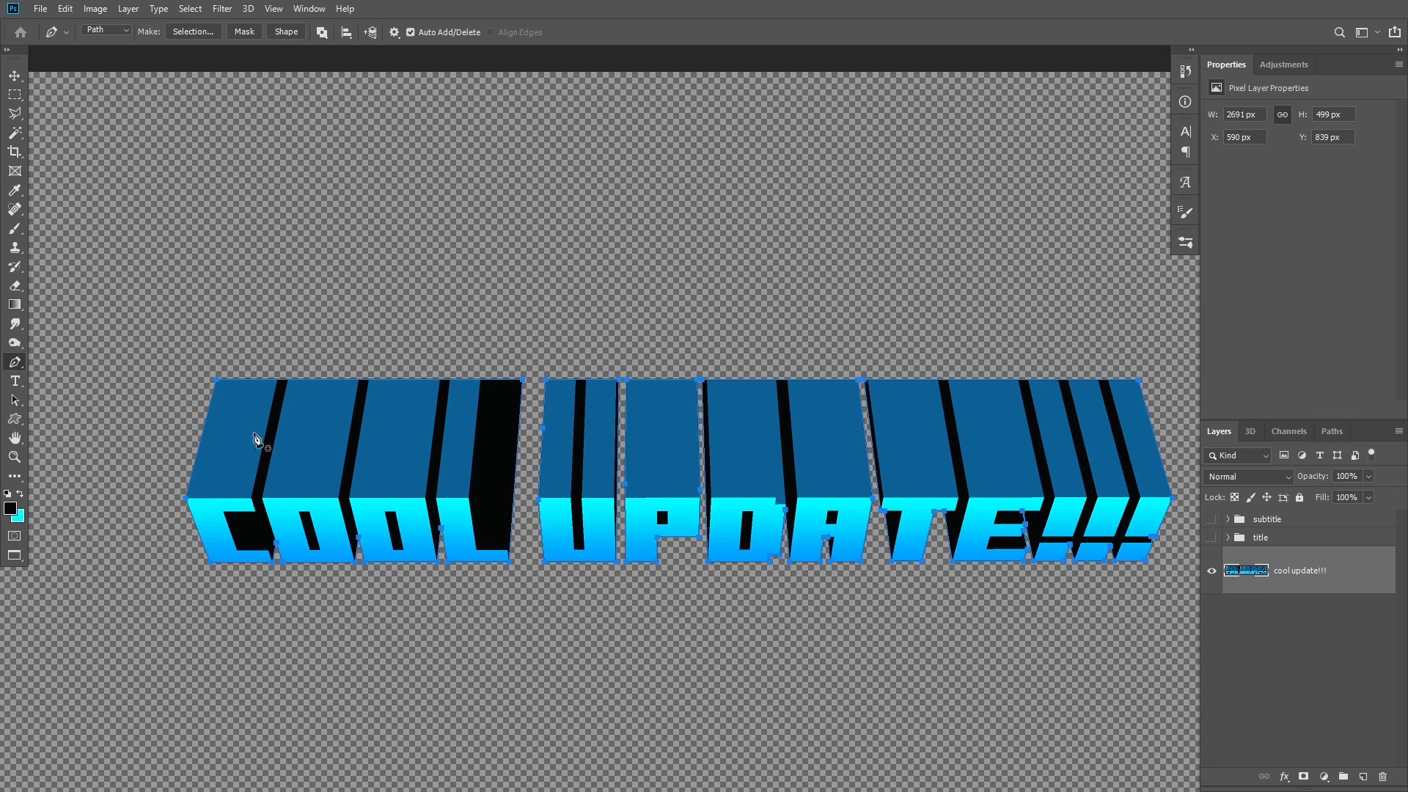
Step: Clean up the corner anchor points of the work path so it follows the edges of the COOL UPDATE!!! letters
scroll(551, 531, up, 2)
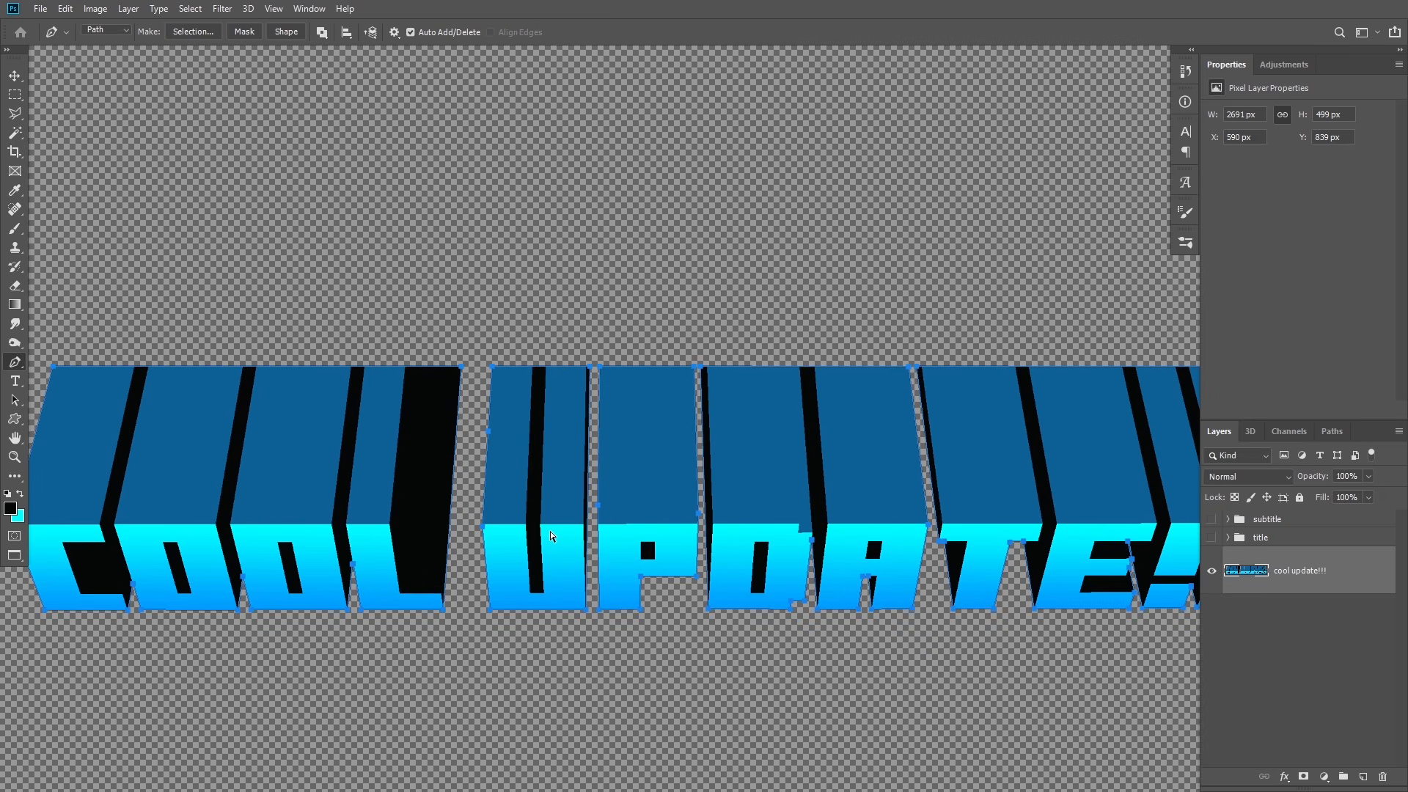
key(h)
scroll(1002, 398, up, 5)
click(313, 32)
click(1333, 431)
key(p)
scroll(681, 243, up, 6)
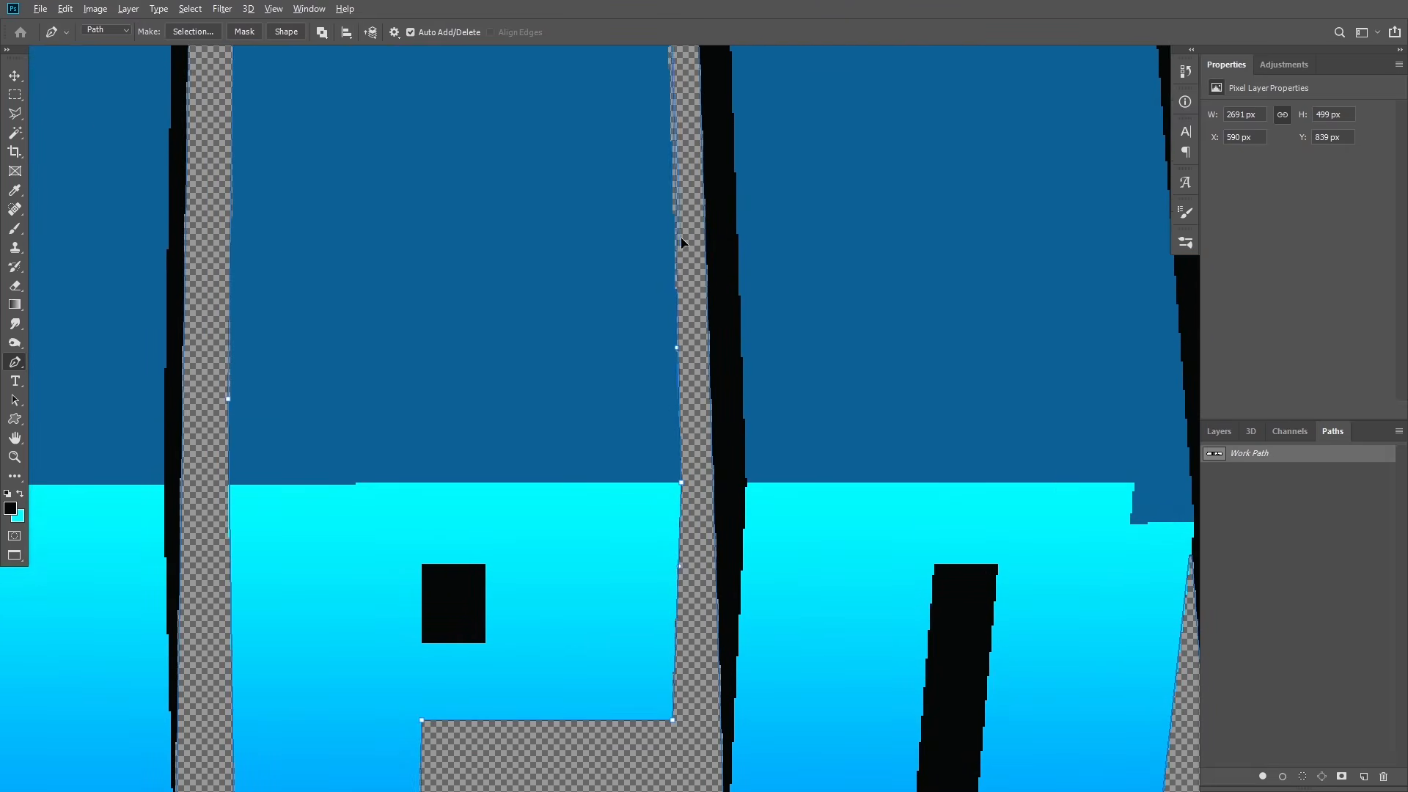
key(h)
drag(681, 242, 1075, 506)
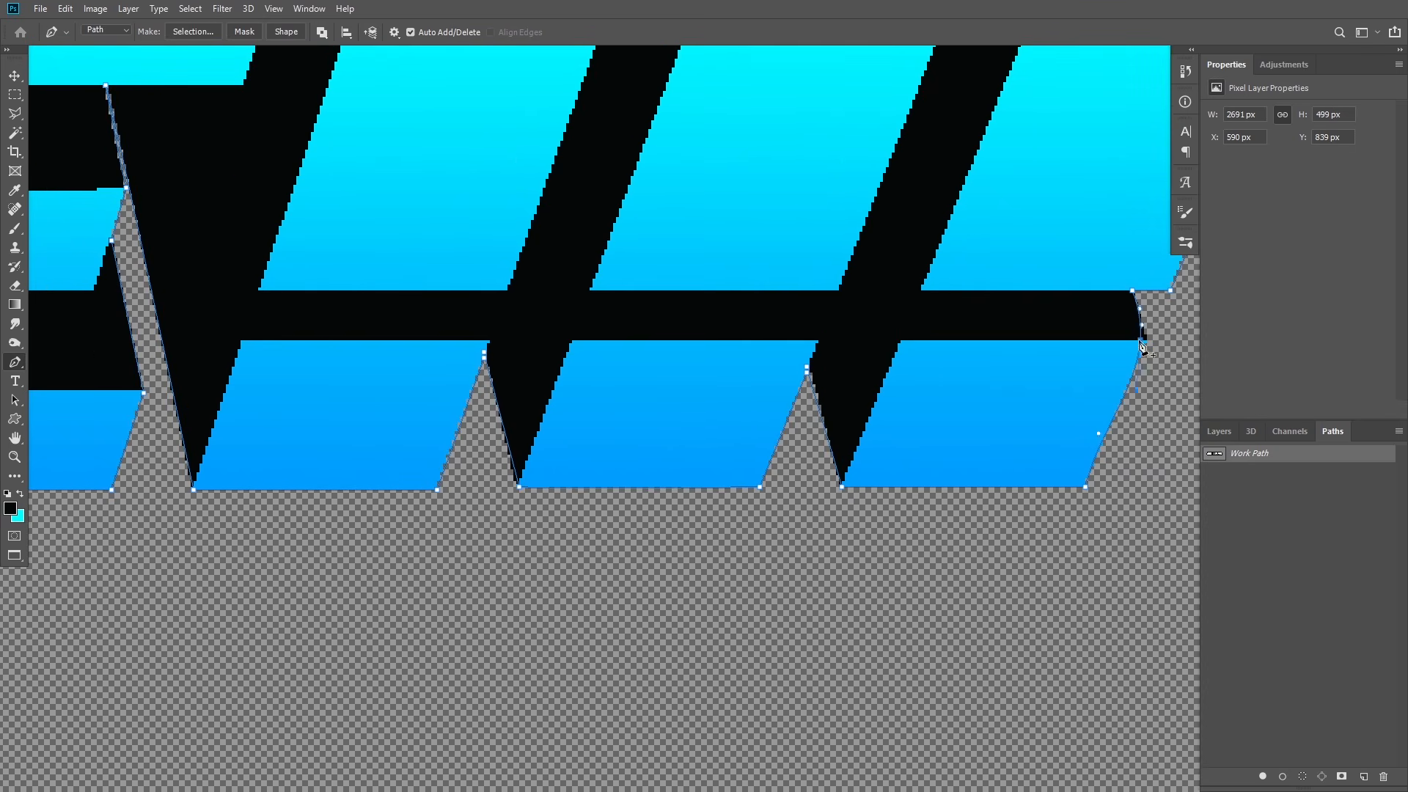
Step: Define the corrected work path as a custom shape named update
key(ctrl+0)
click(66, 8)
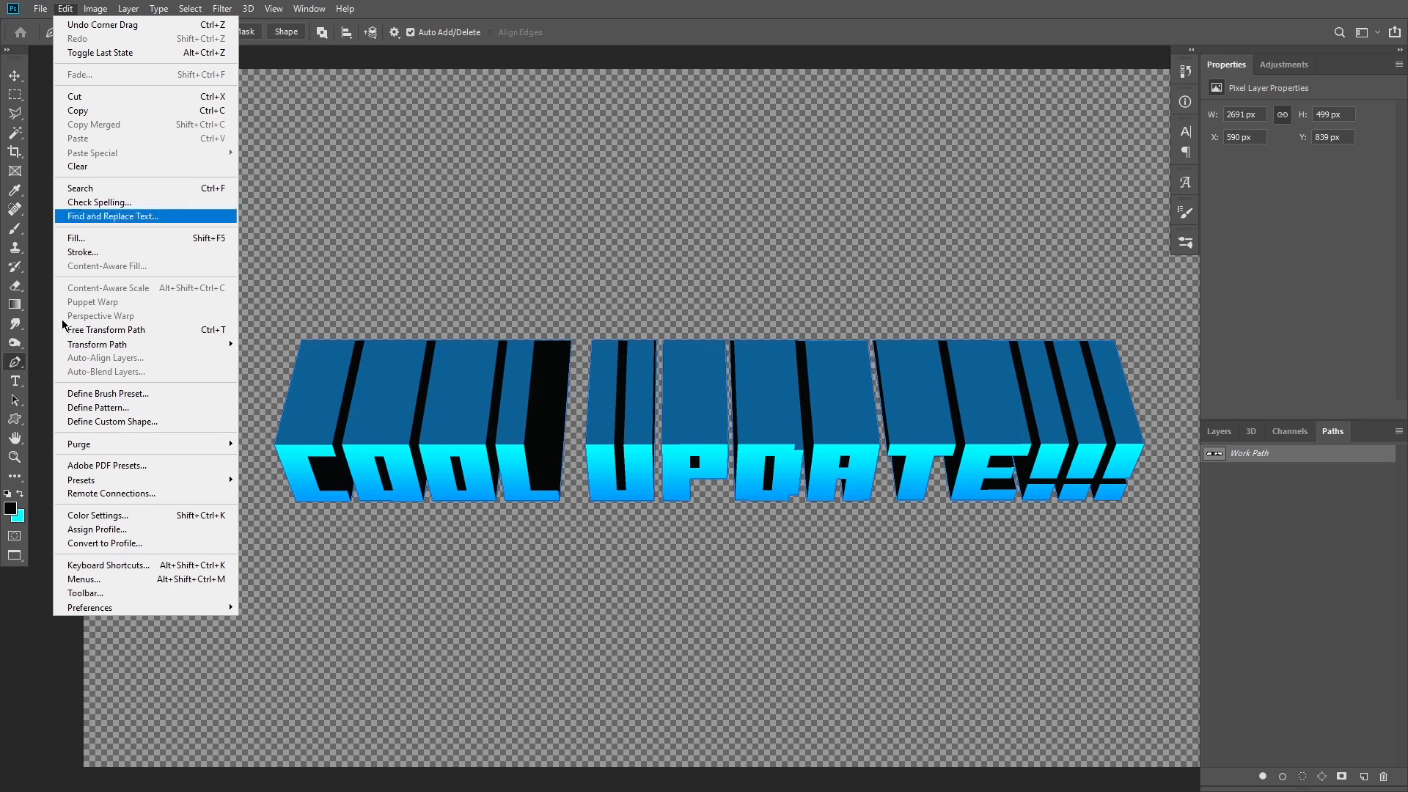
click(117, 422)
text(update)
click(848, 242)
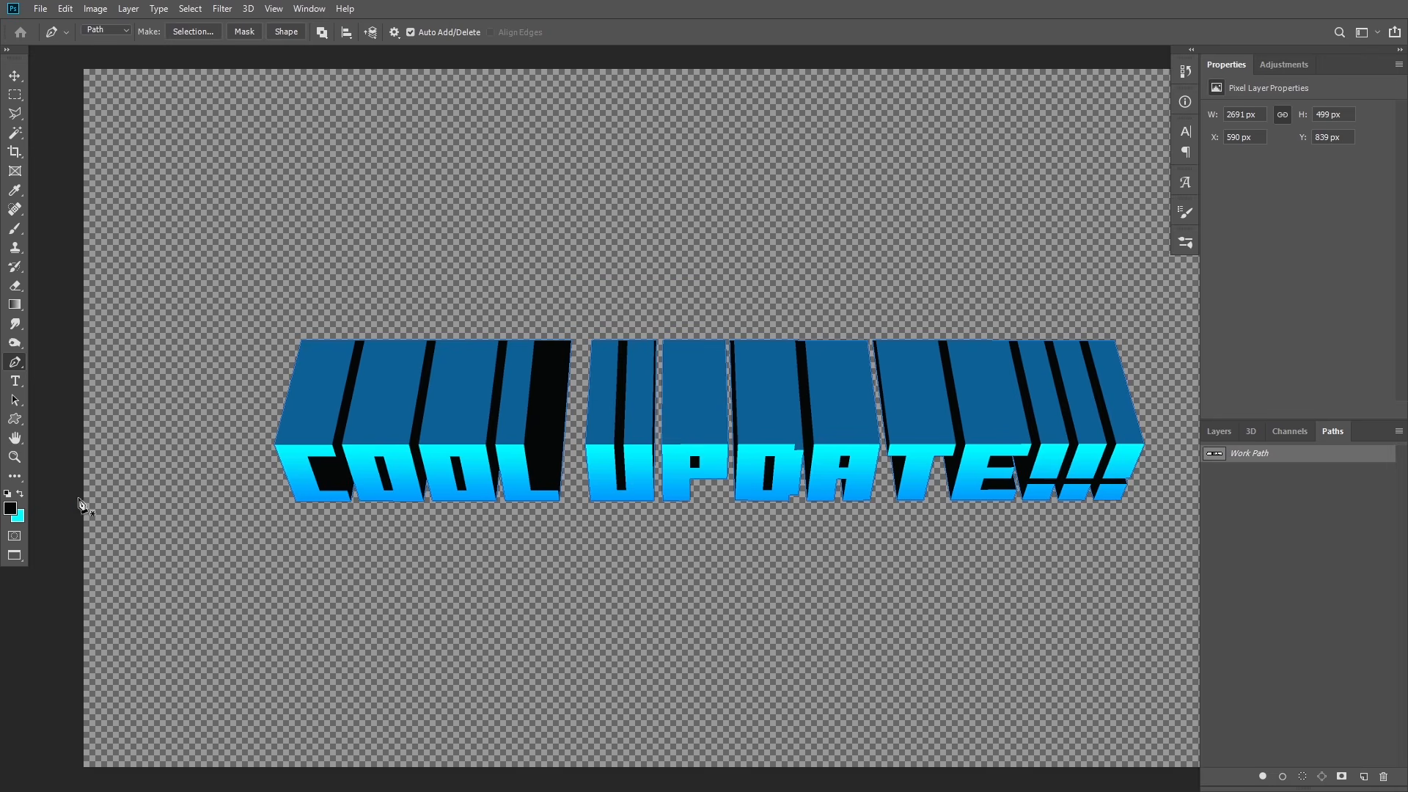
Step: Draw the newly defined custom shape in black over the COOL UPDATE!!! text, about 2430 by 828 px
click(15, 419)
click(607, 35)
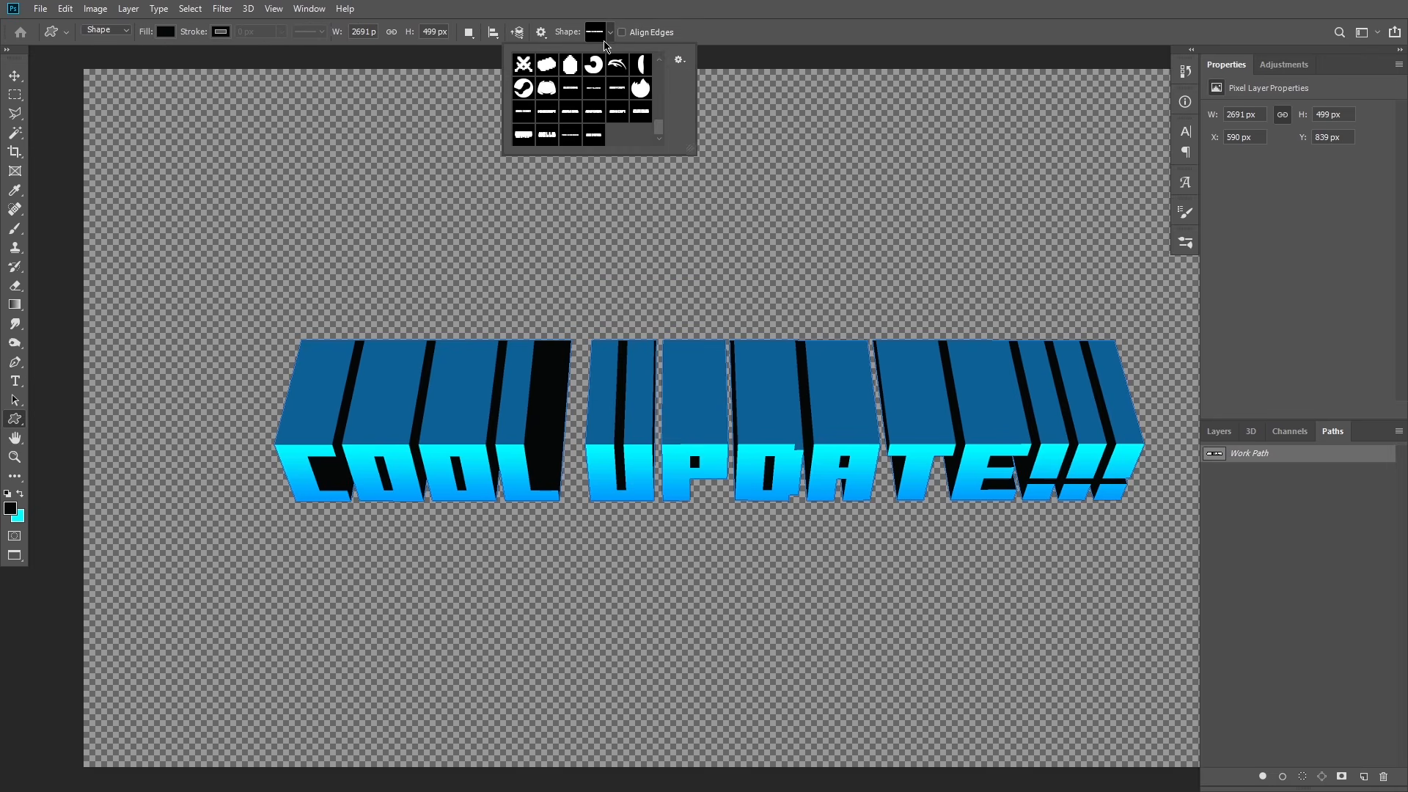
click(594, 135)
drag(253, 337, 1038, 605)
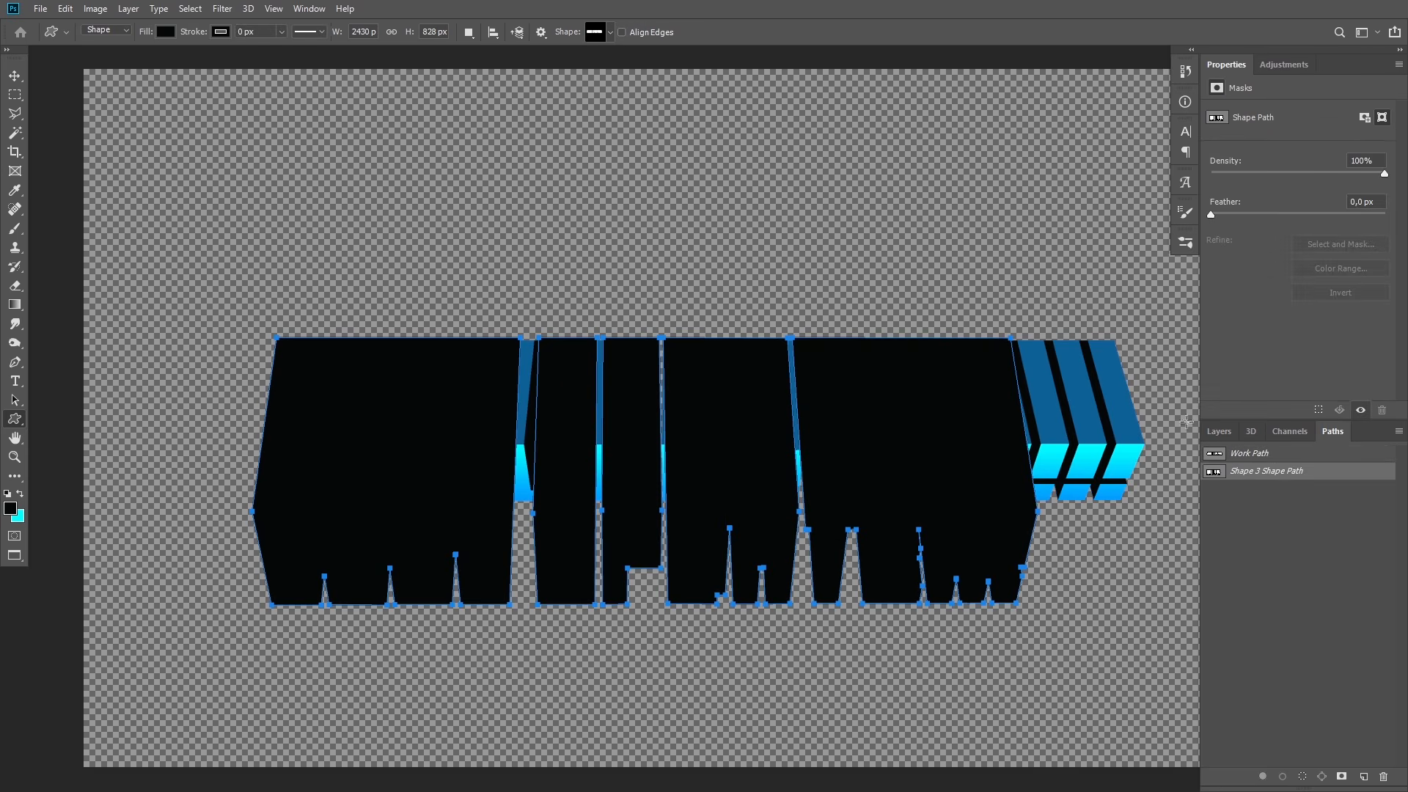
Step: Place the new shape layer below cool update!!! and transform it to match the lettering, 2691 by 499 px
click(1219, 431)
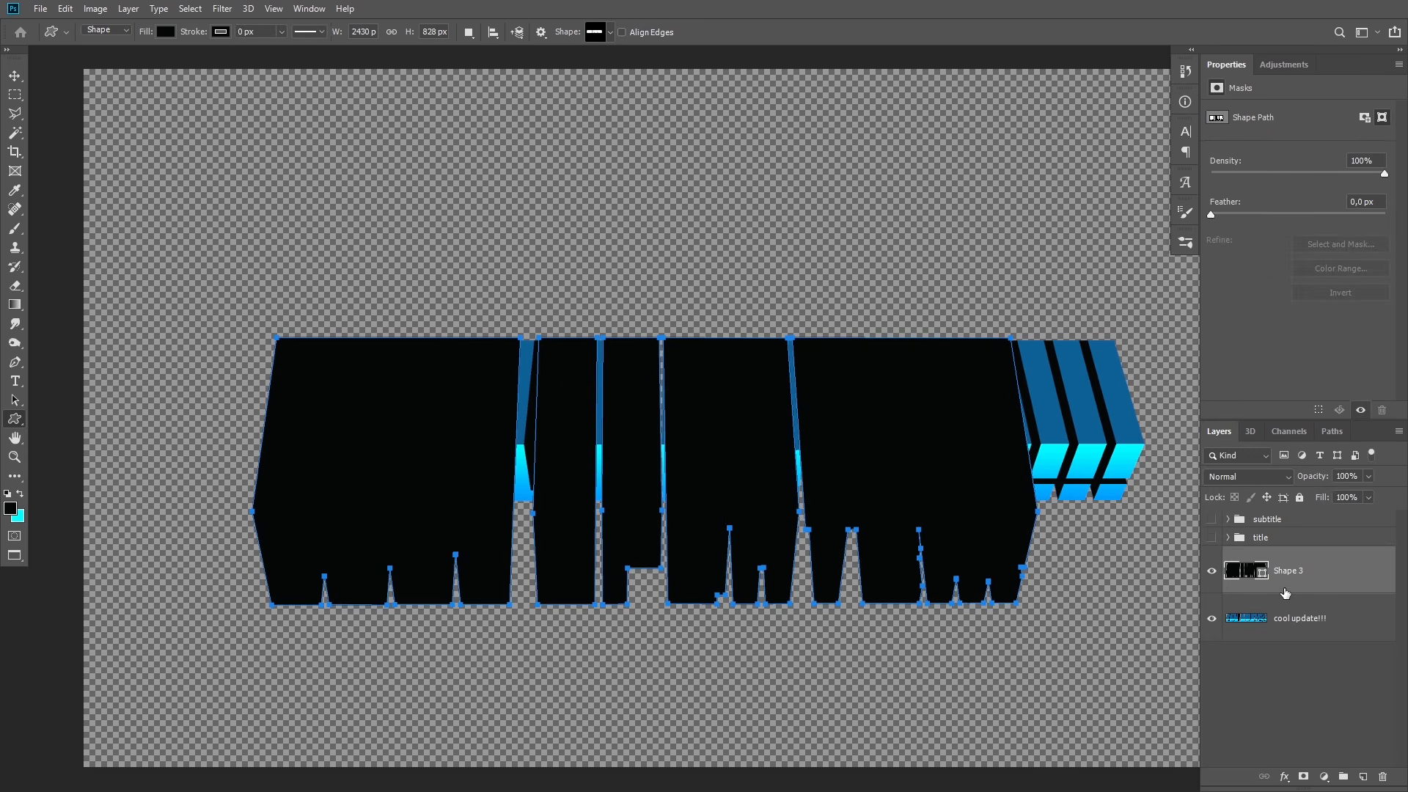
drag(1284, 592, 1273, 645)
key(ctrl+t)
drag(643, 339, 643, 341)
drag(1037, 472, 1144, 445)
drag(252, 472, 275, 471)
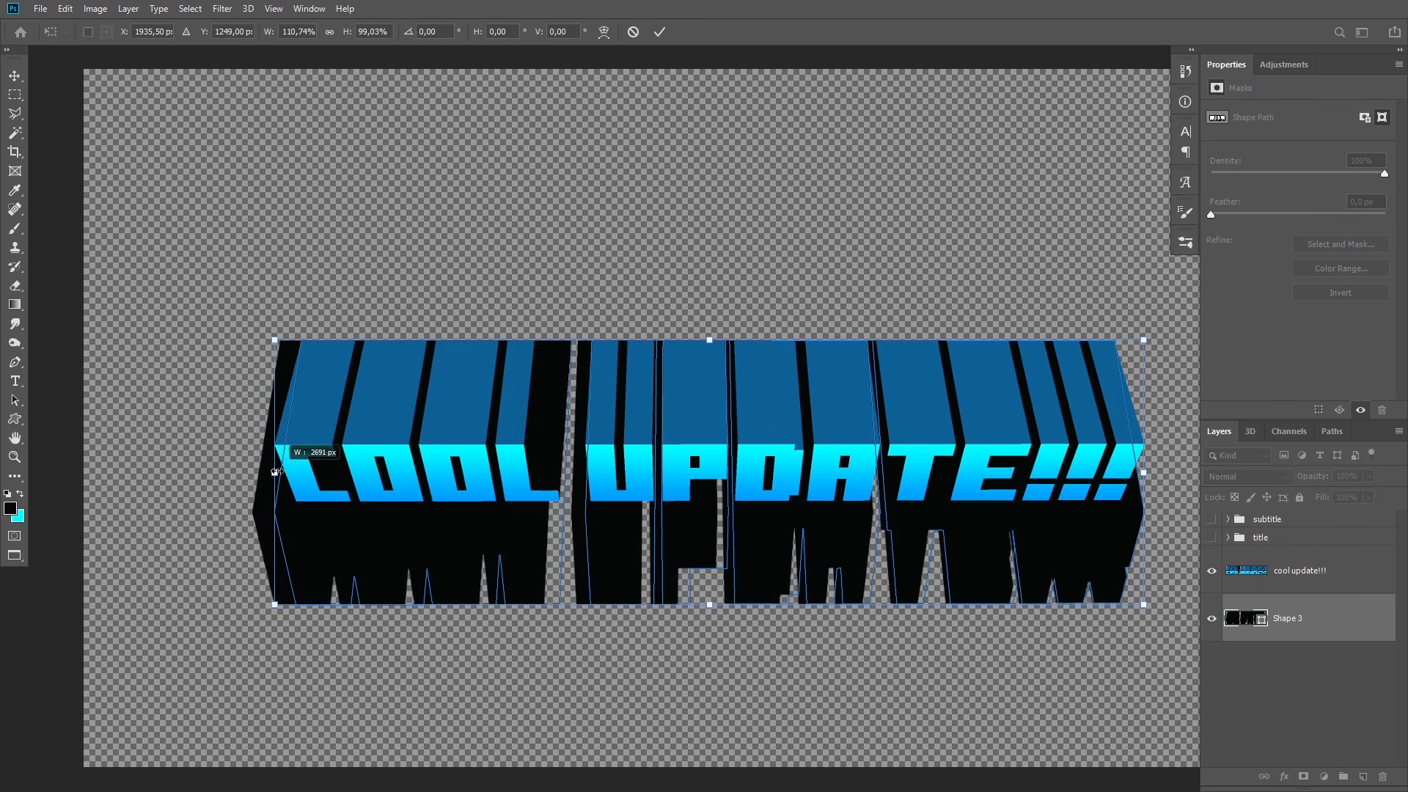
drag(707, 602, 699, 503)
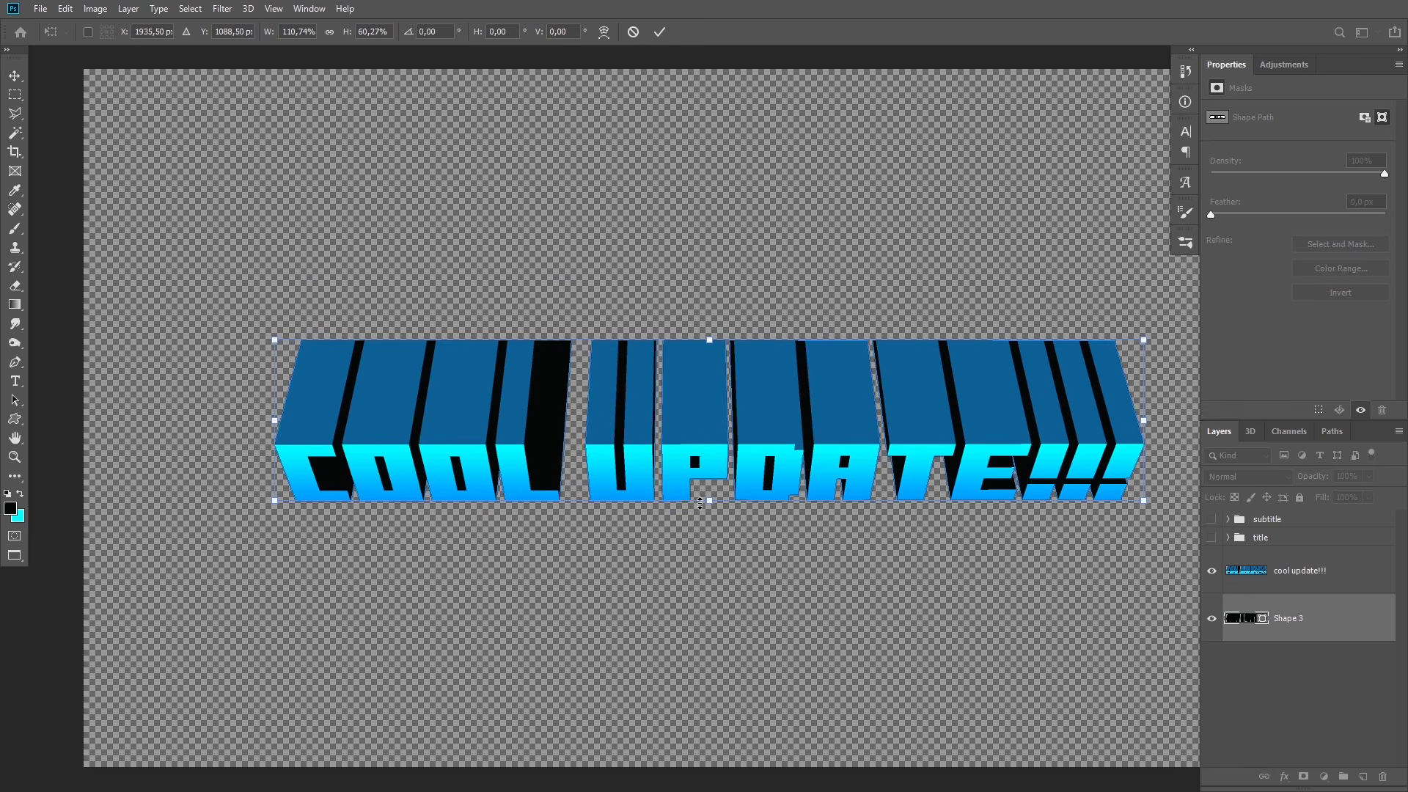
click(659, 31)
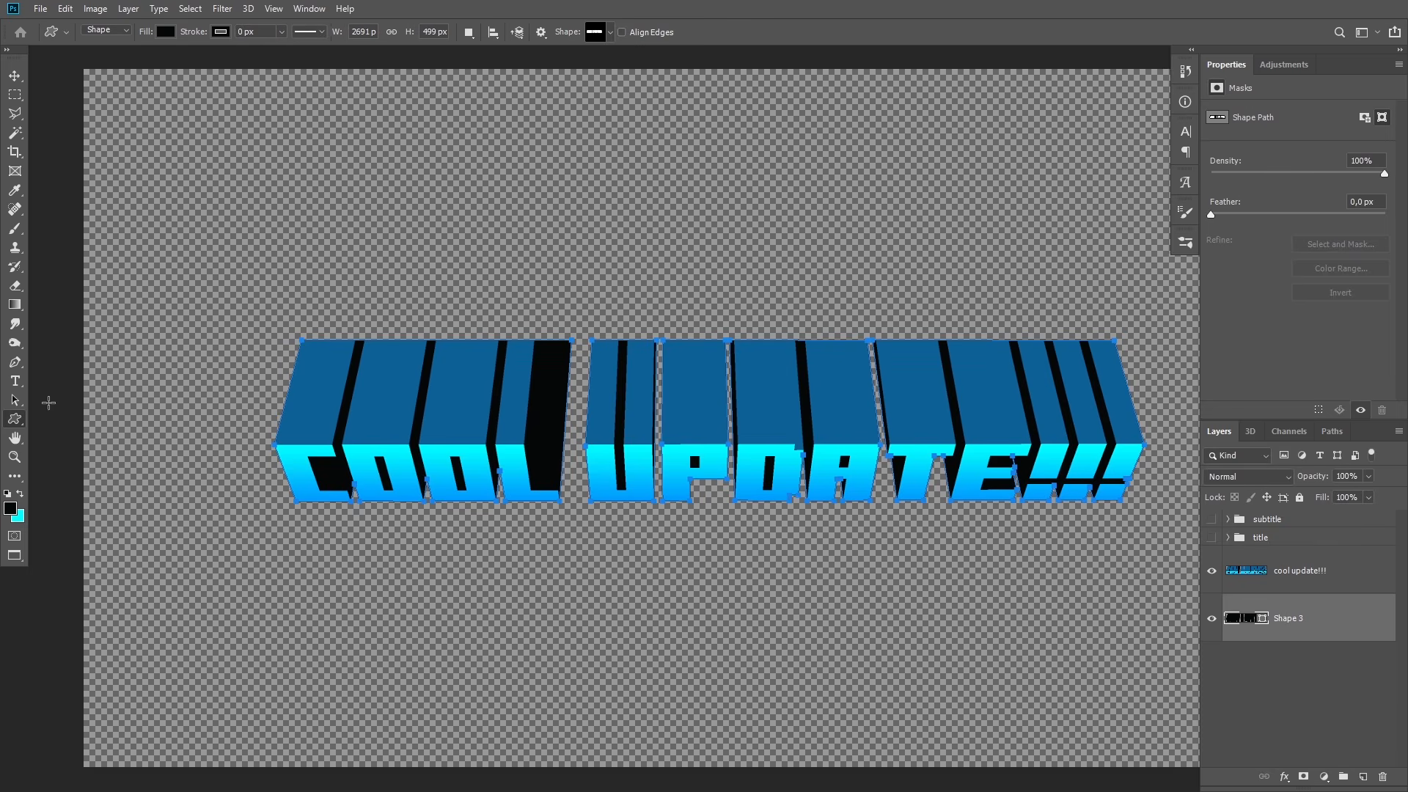
Step: Add a black stroke of 26.87 px to the shape behind the letters and deselect its path
click(282, 32)
drag(280, 49, 330, 49)
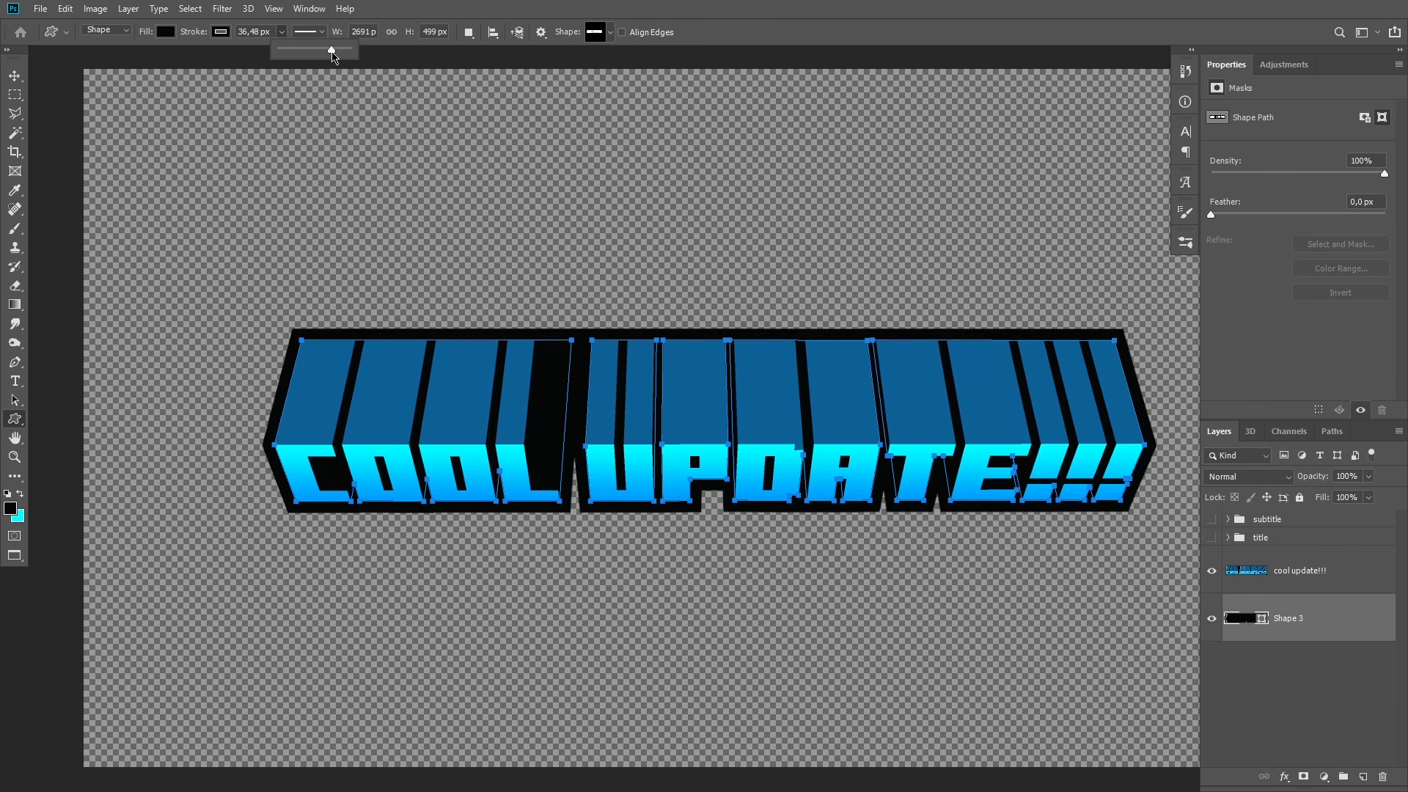
click(1332, 431)
click(1336, 558)
click(281, 32)
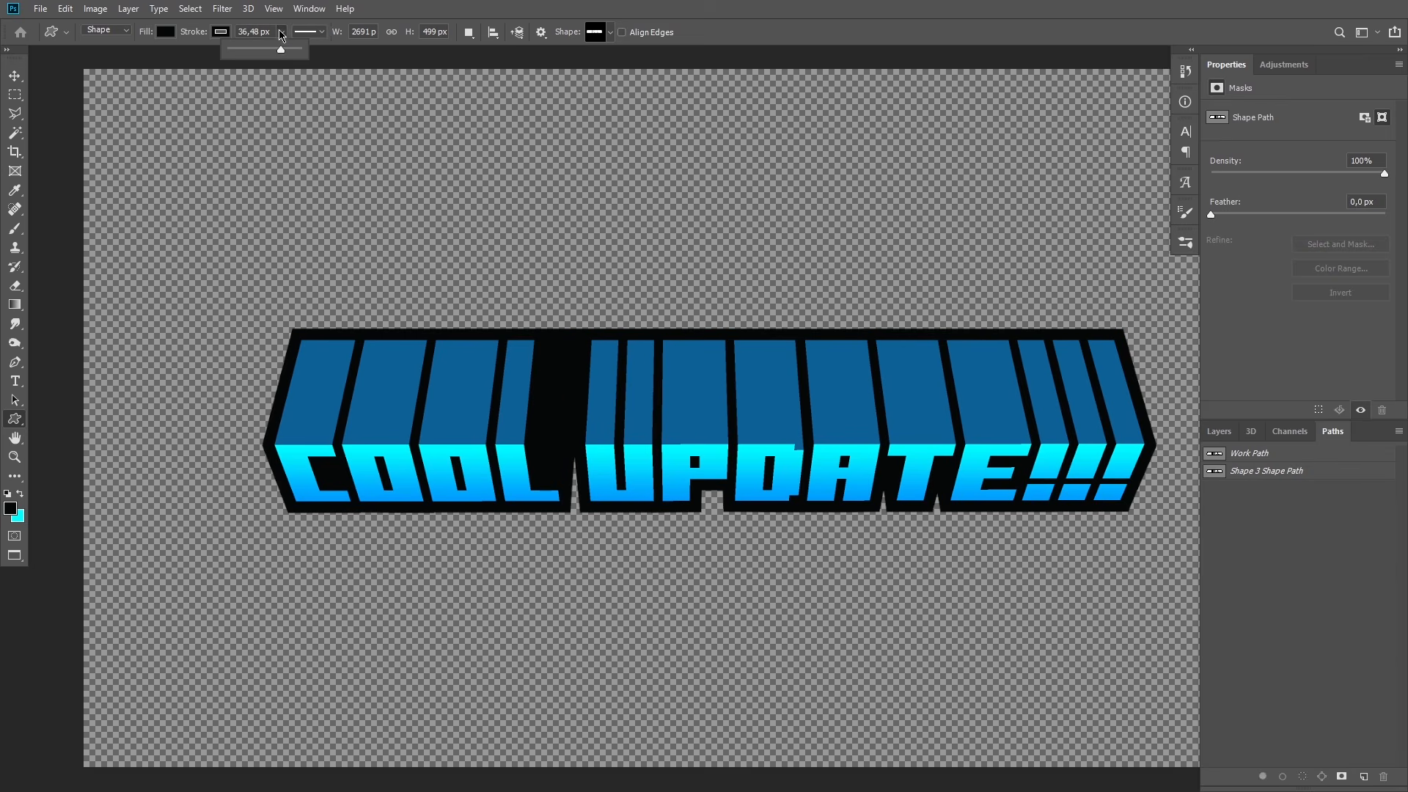
drag(286, 49, 273, 62)
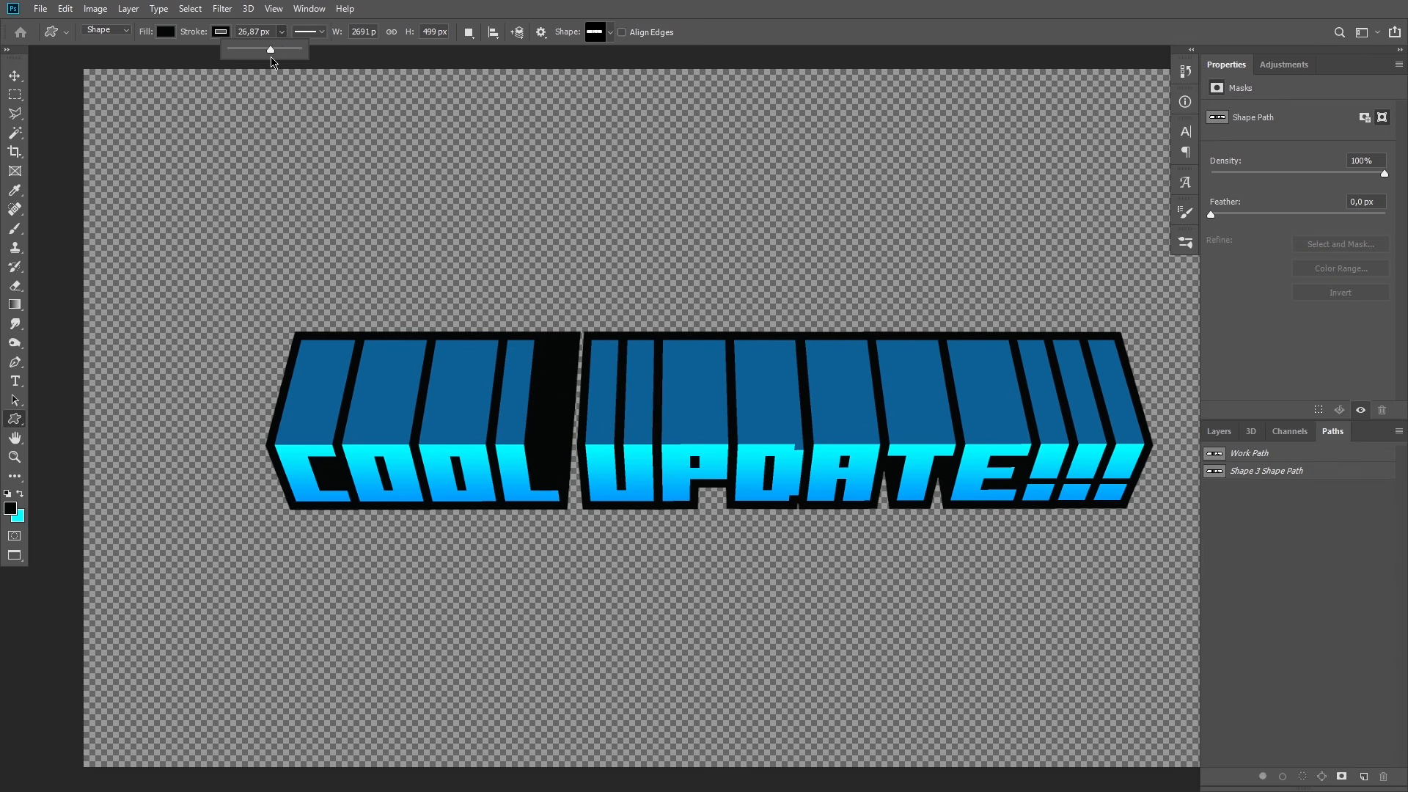
Step: Show the title group again and set the backing shape's stroke to 21.74 px
click(1219, 431)
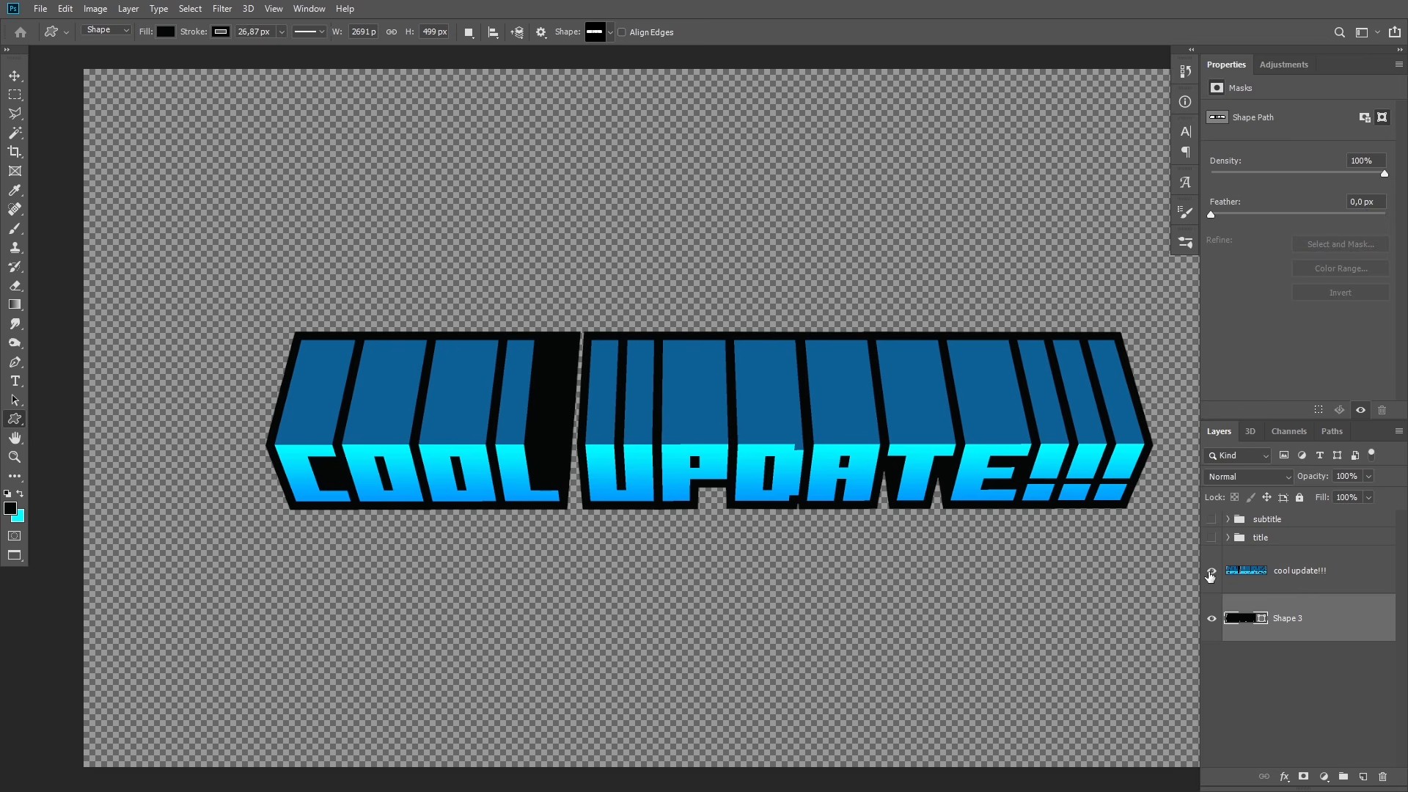
click(1212, 537)
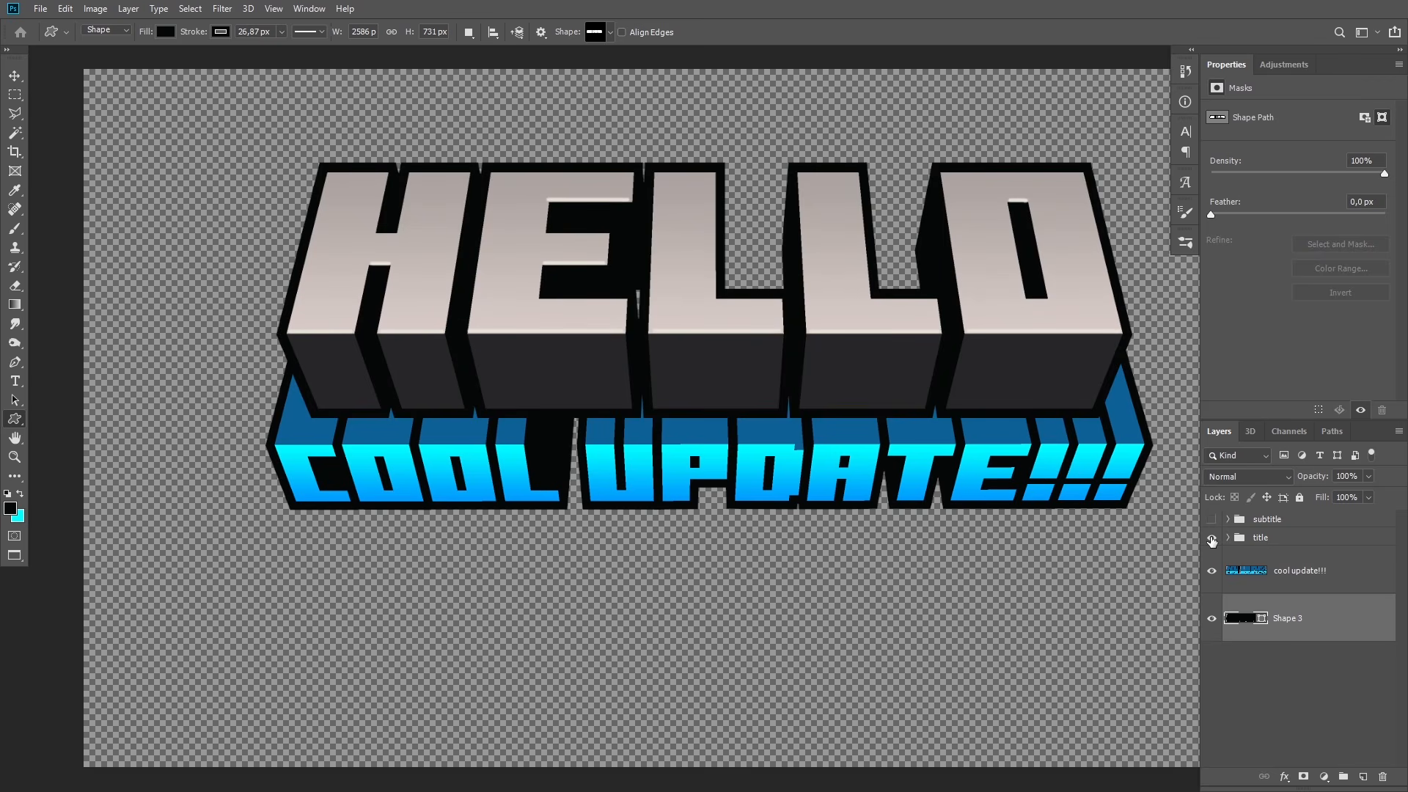
click(280, 32)
drag(281, 50, 276, 52)
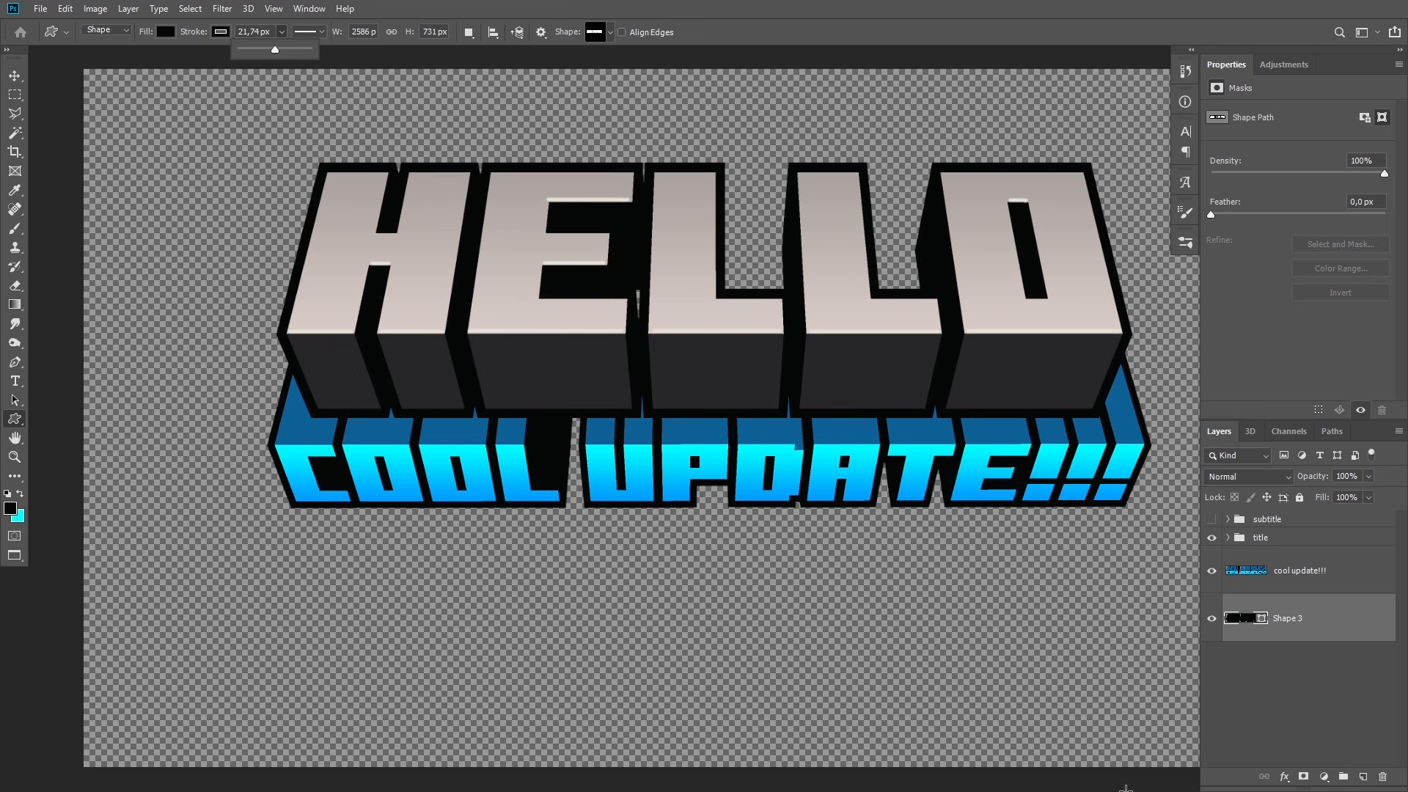
key(Return)
Step: Sample the bright cyan at the upper edge of the letter U's front face and adjust the foreground colour to #25fcff
key(ctrl+minus)
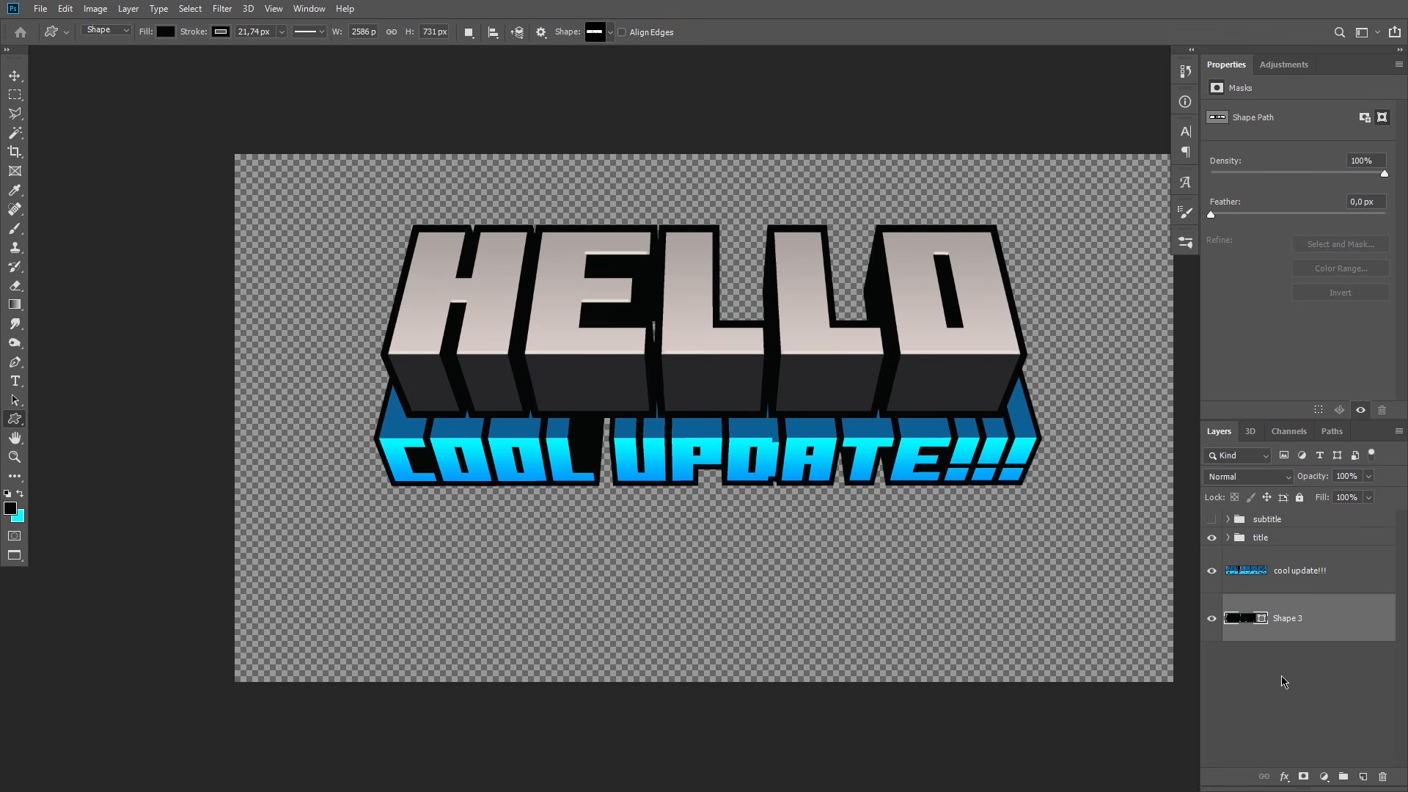
key(ctrl+plus)
key(ctrl+plus)
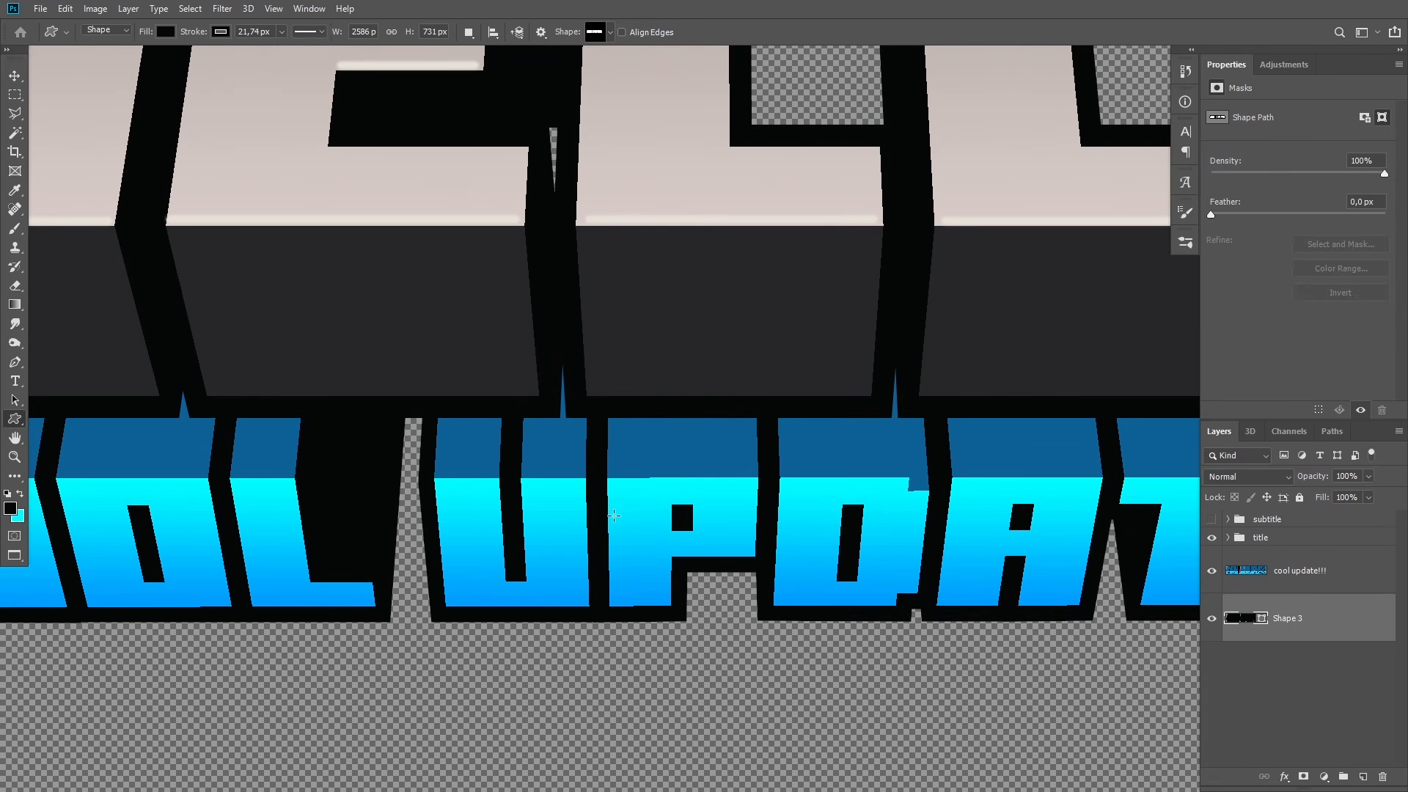
scroll(598, 561, down, 1)
key(ctrl+plus)
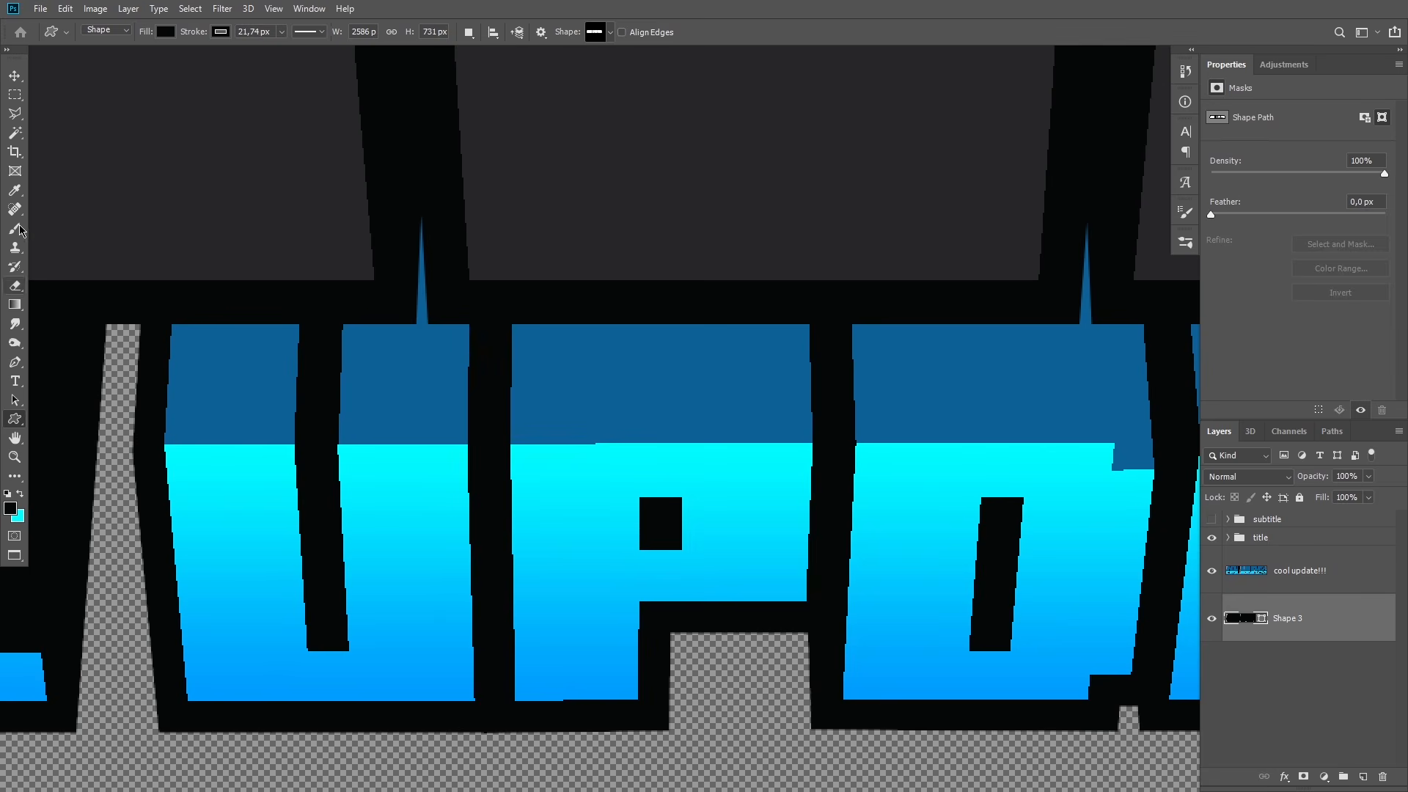
click(15, 191)
click(384, 442)
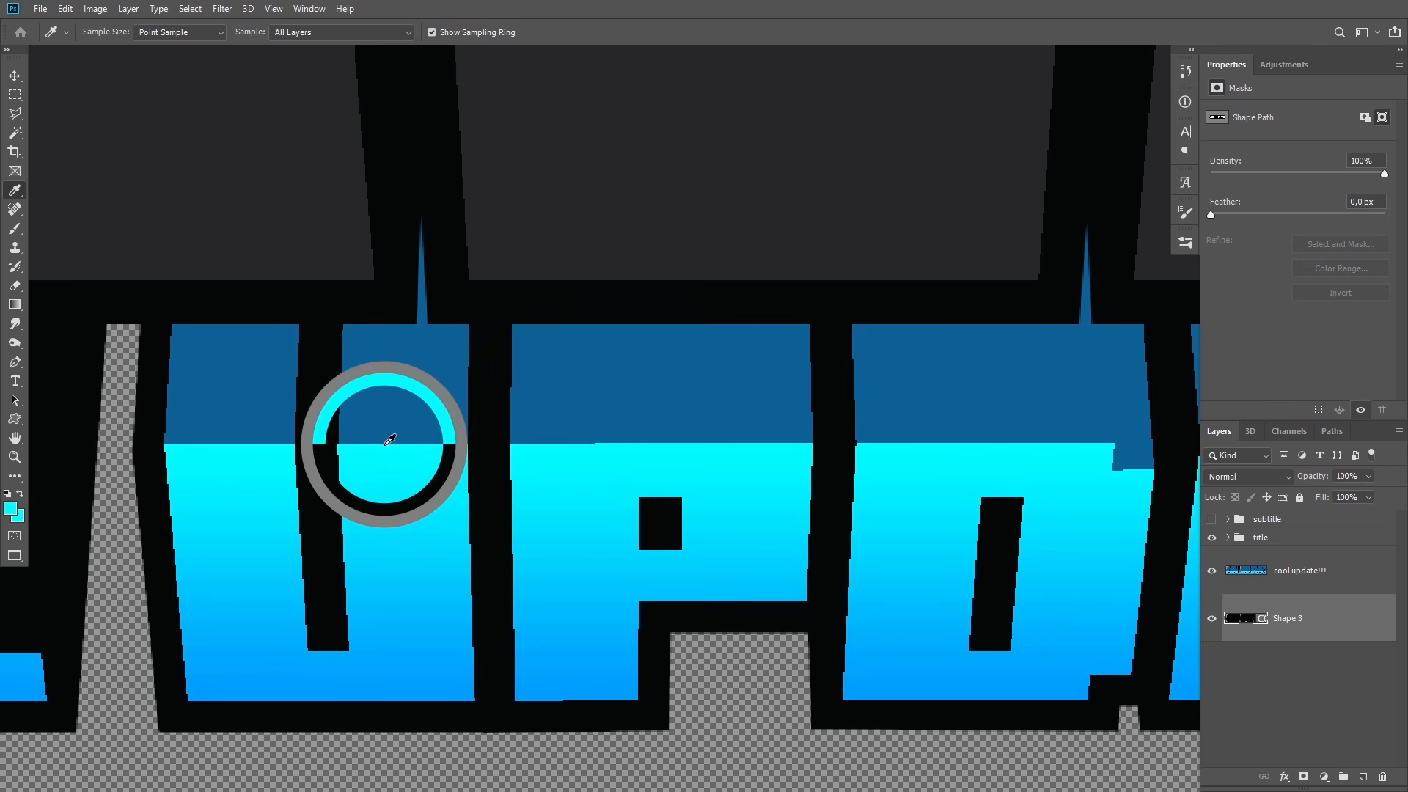
click(11, 508)
drag(1088, 195, 1064, 196)
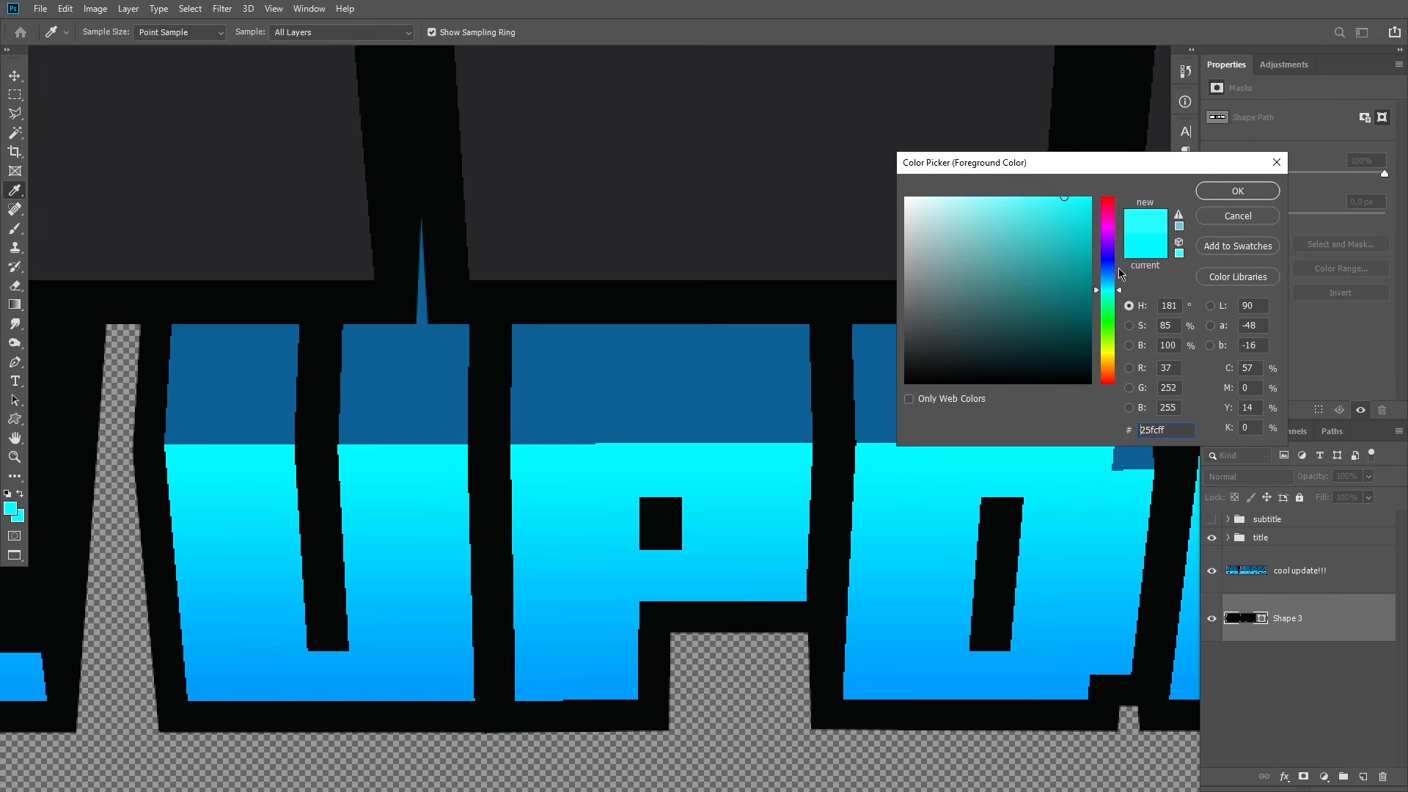